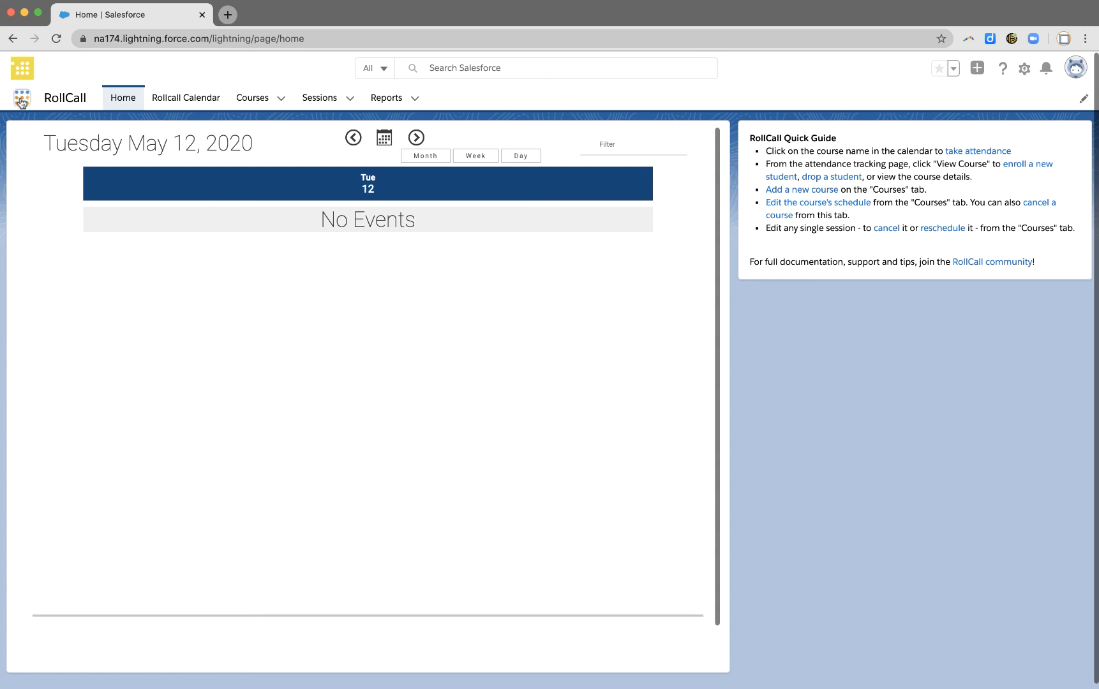
- Search the available apps for "roll" and open the RollCall app
left_click(22, 101)
type("roll")
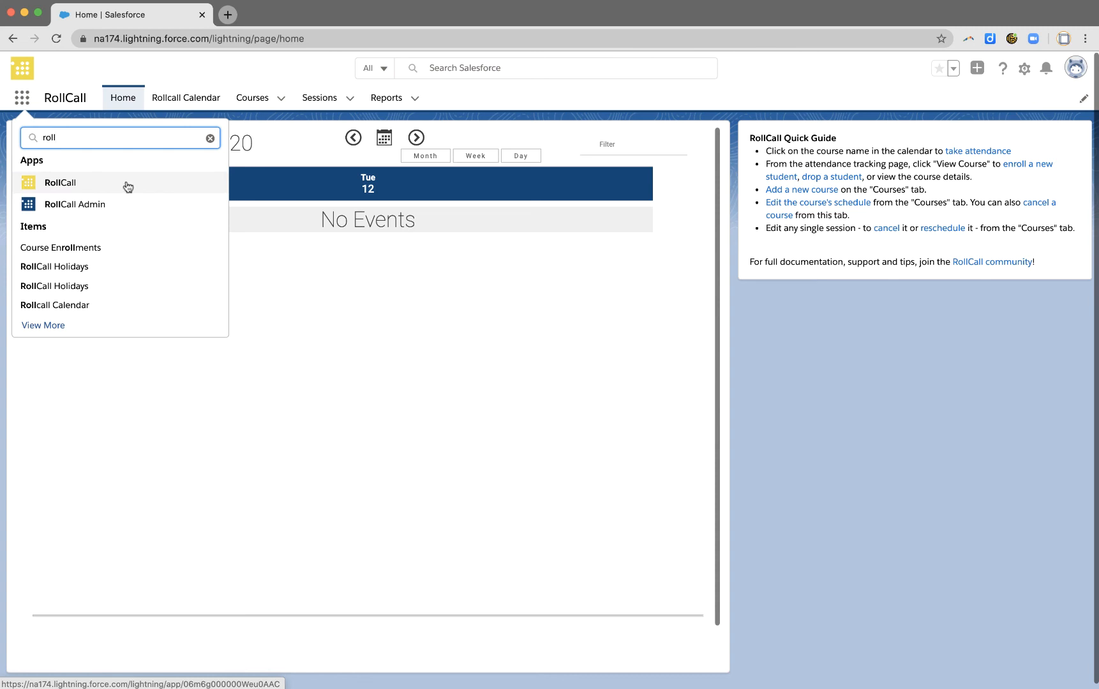
left_click(128, 186)
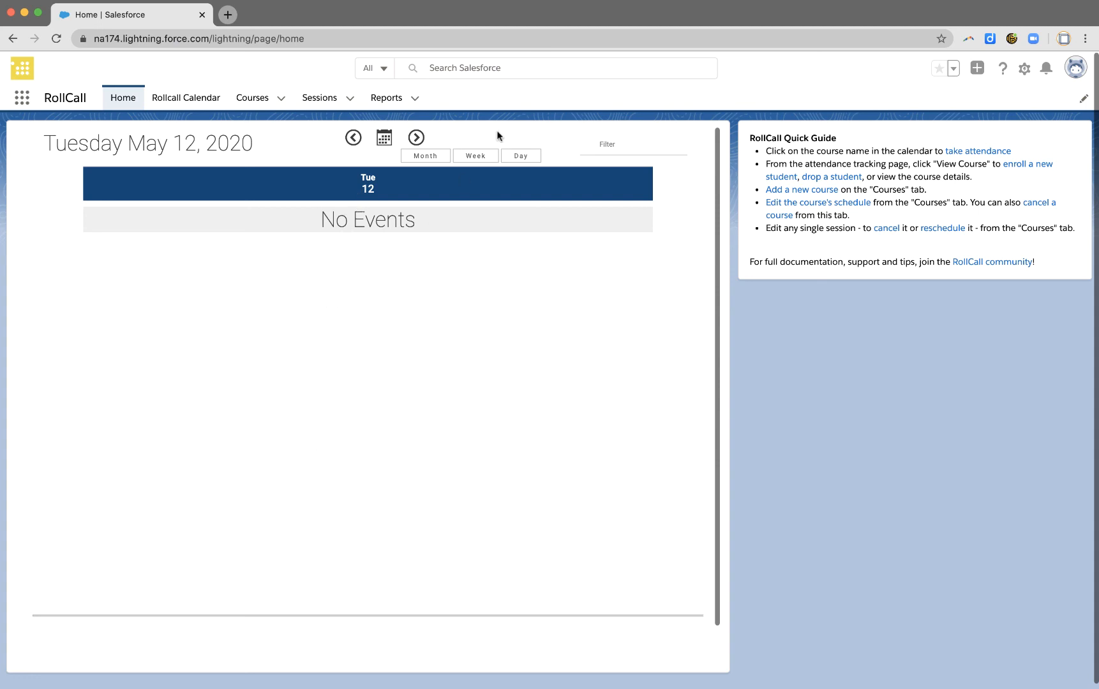
- Compare the week, day and month views of the home page calendar, ending on the day view
left_click(476, 155)
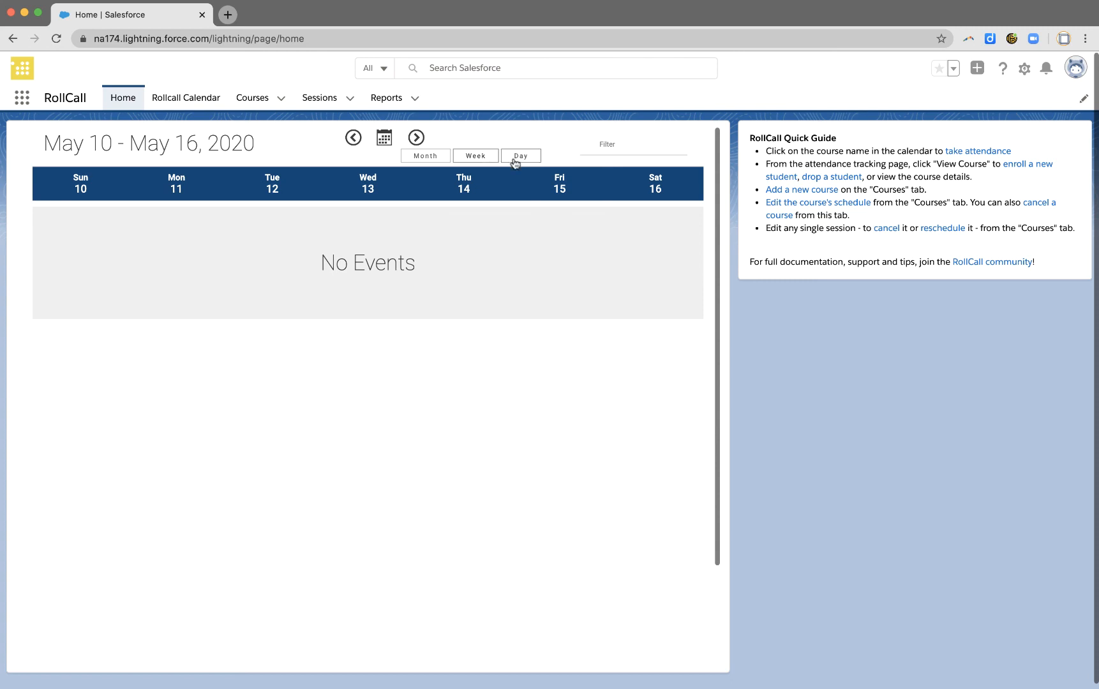
left_click(516, 159)
left_click(425, 157)
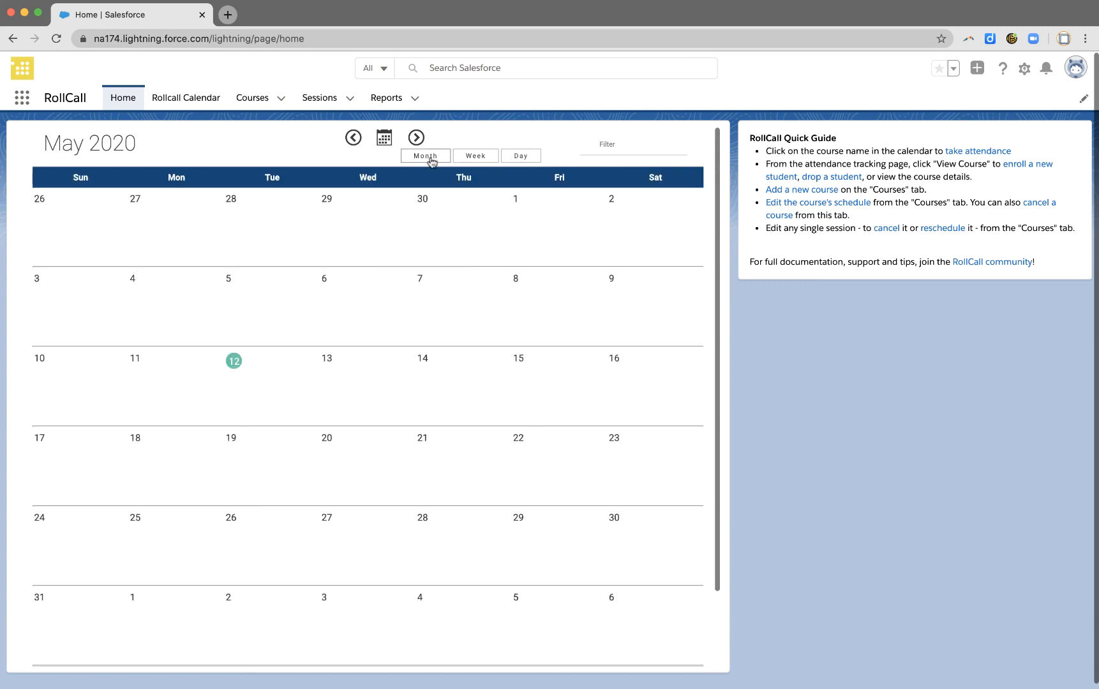
left_click(526, 160)
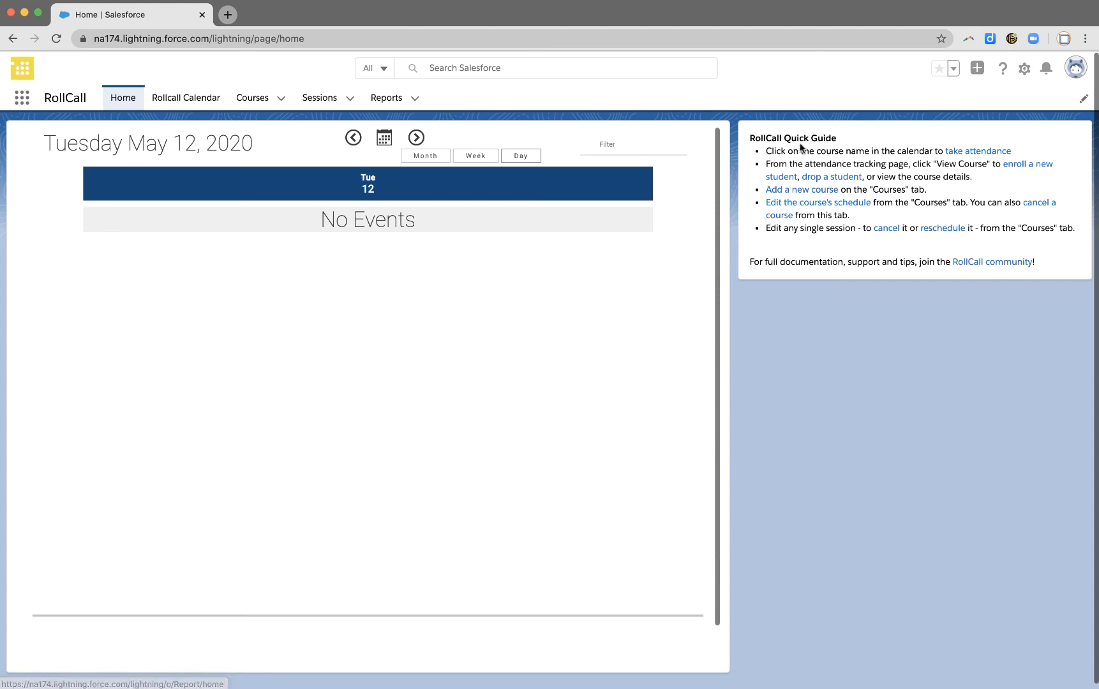
- Open the quick guide's documentation on adding a new course, skim it and close it
left_click(819, 191)
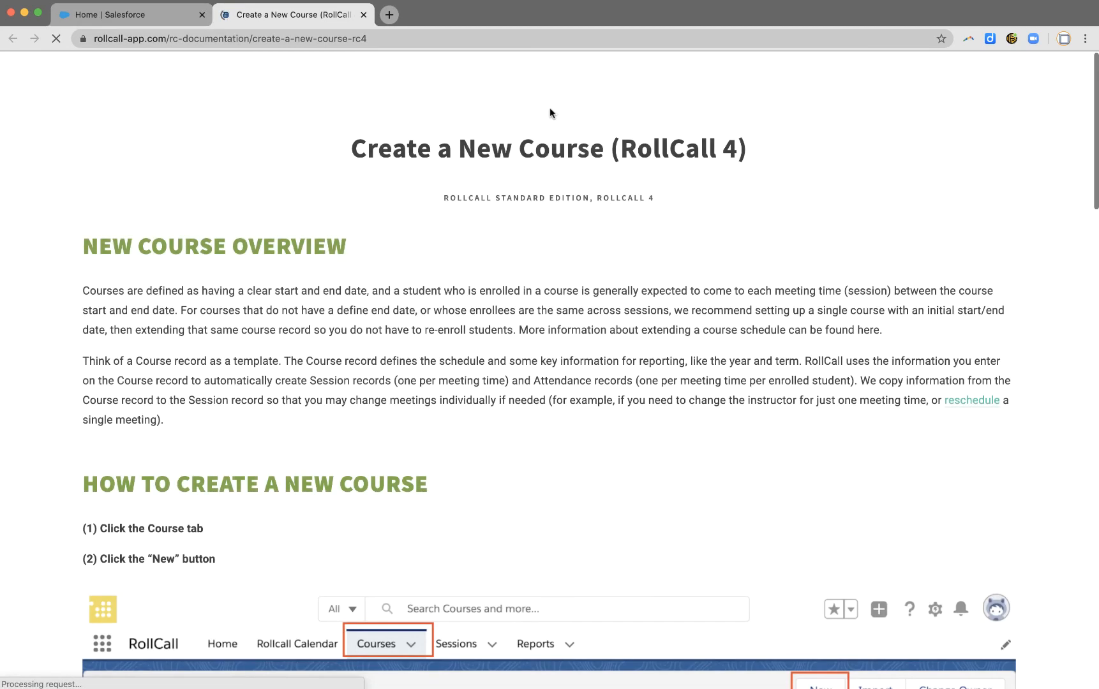
scroll(537, 304, "down", 1)
scroll(537, 305, "down", 20)
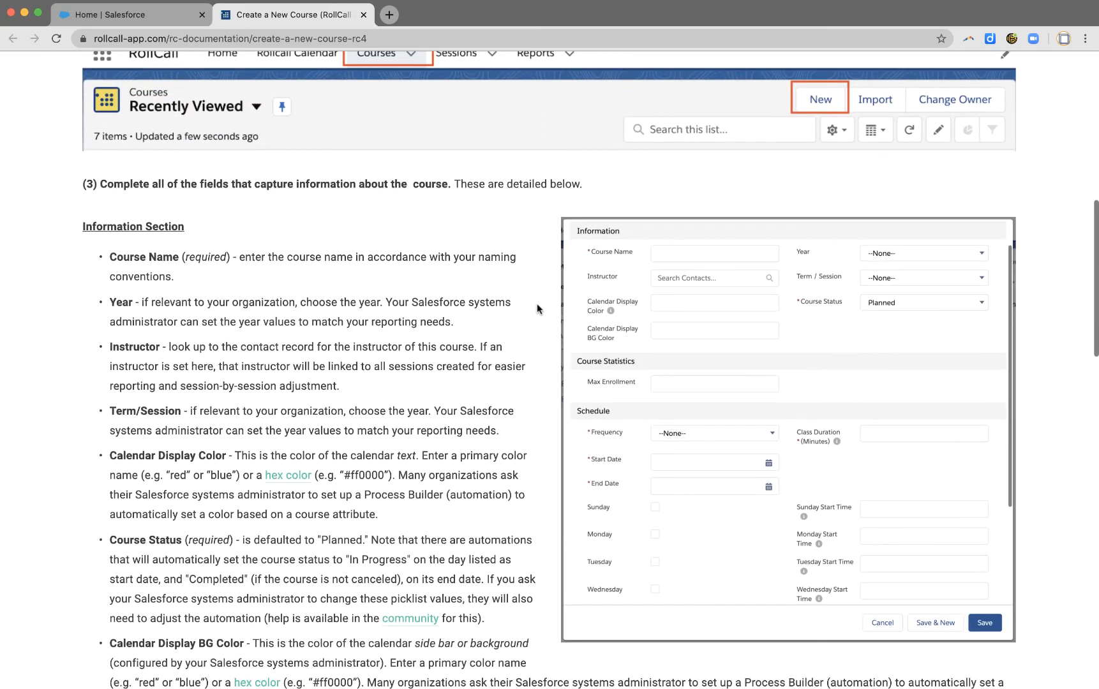
scroll(536, 309, "up", 20)
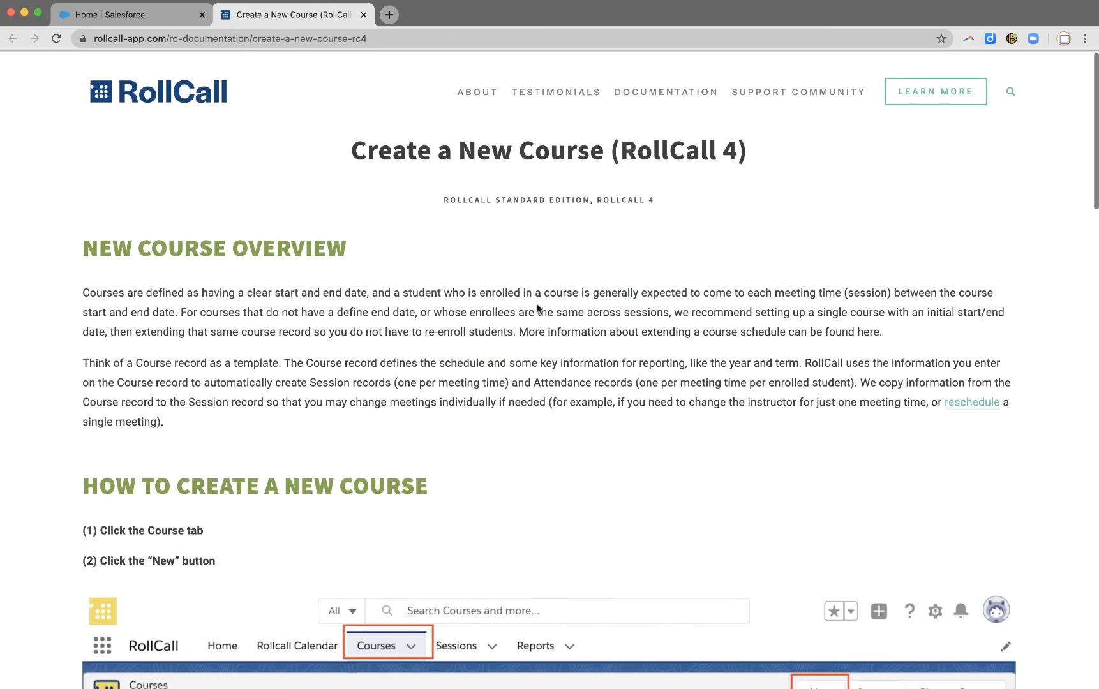
left_click(363, 14)
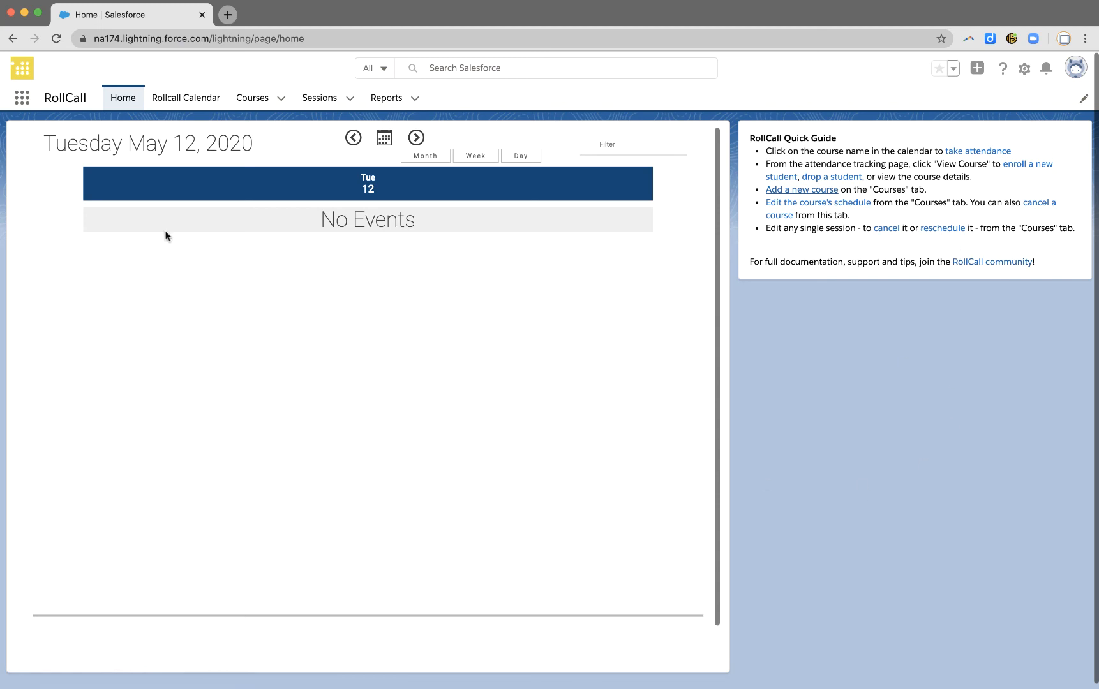
- Look at the full-page RollCall calendar and the list of recently viewed courses
left_click(190, 96)
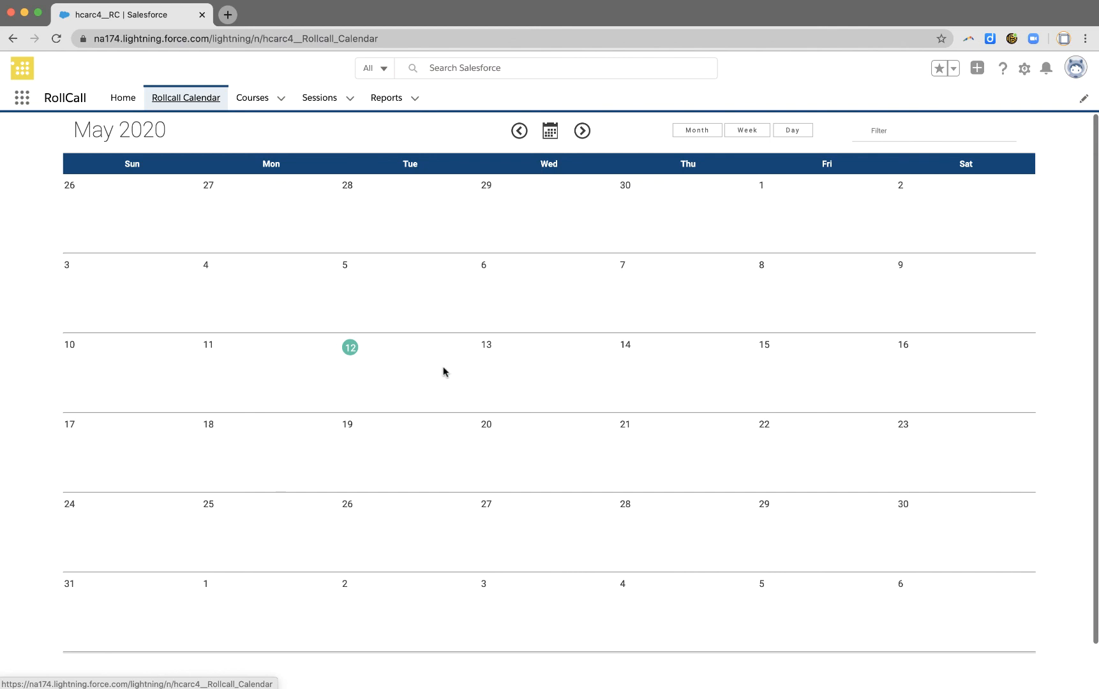
left_click(259, 99)
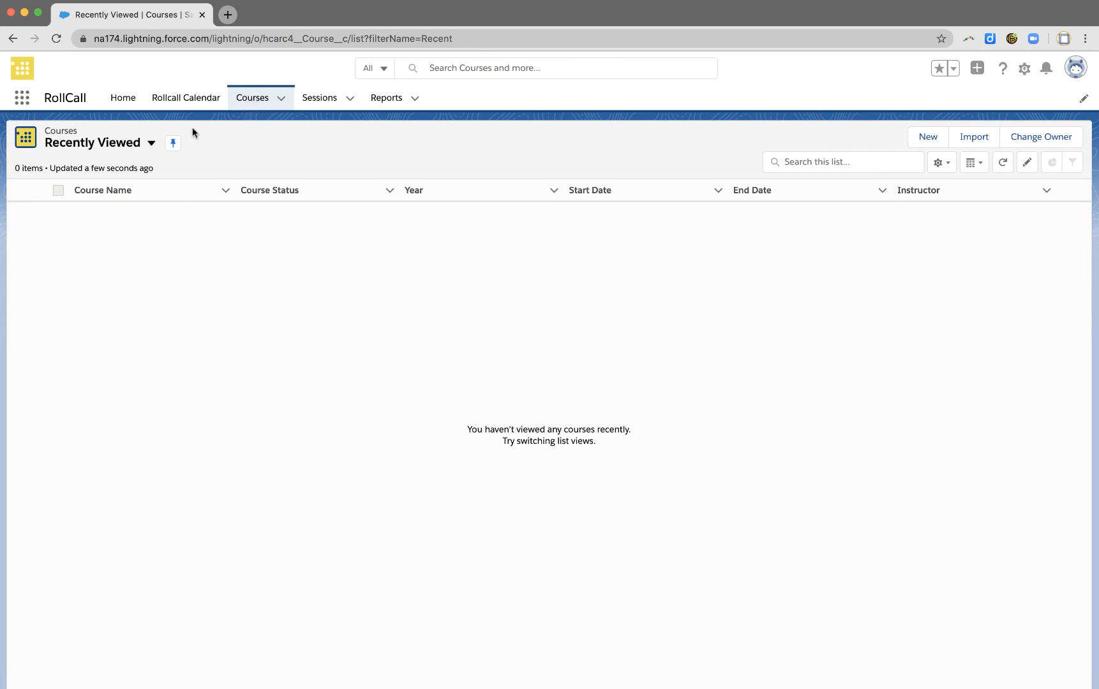
left_click(185, 100)
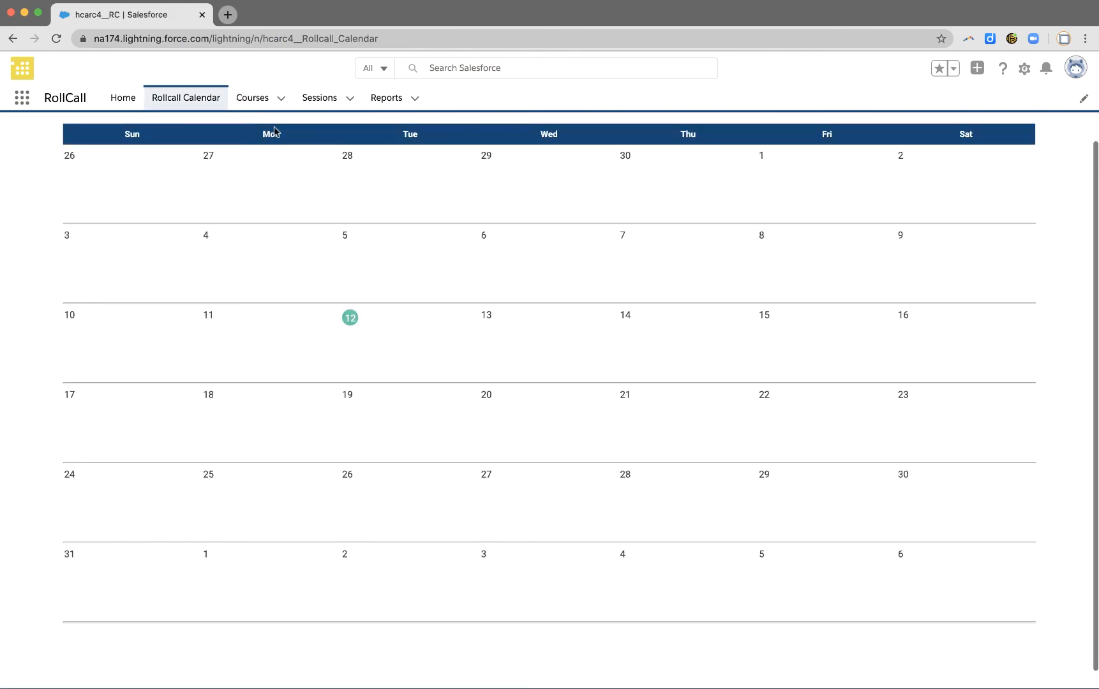
- Start a new course record named "Beach Combing" with year 2020 and term Summer
left_click(252, 100)
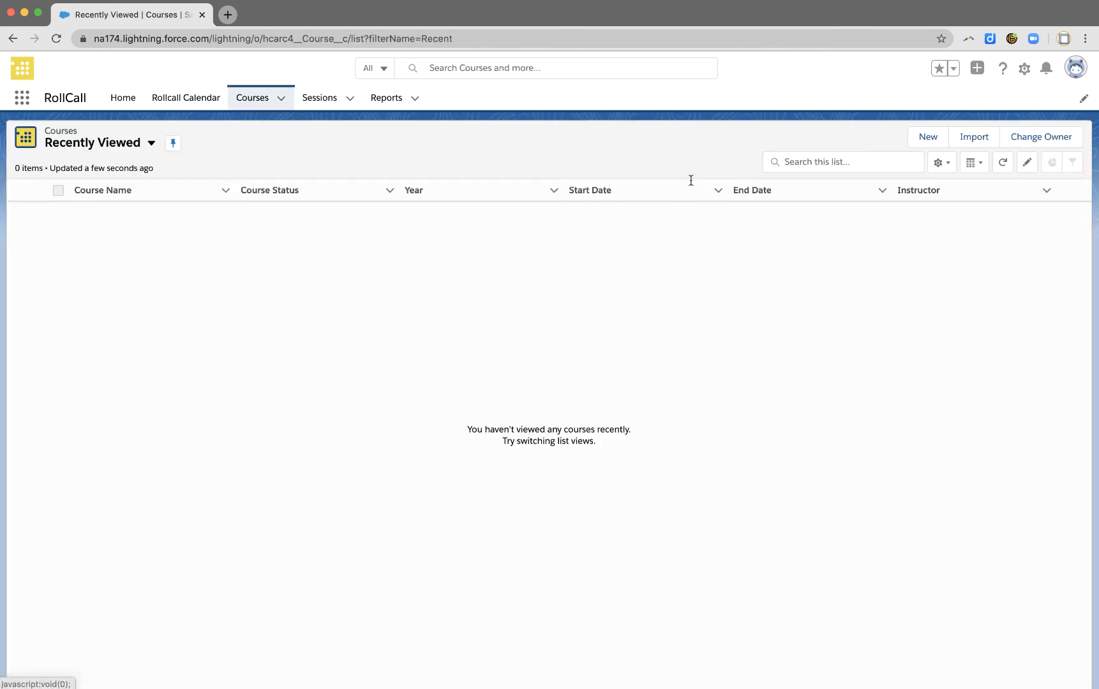
left_click(932, 143)
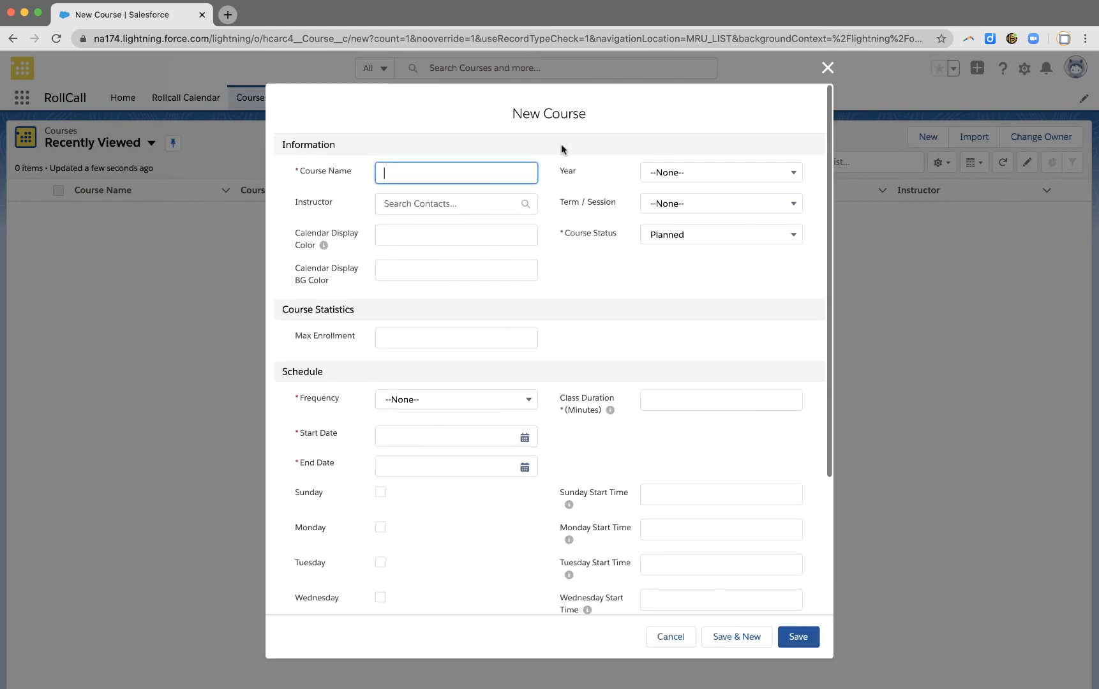
type("Beach Combing")
left_click(683, 174)
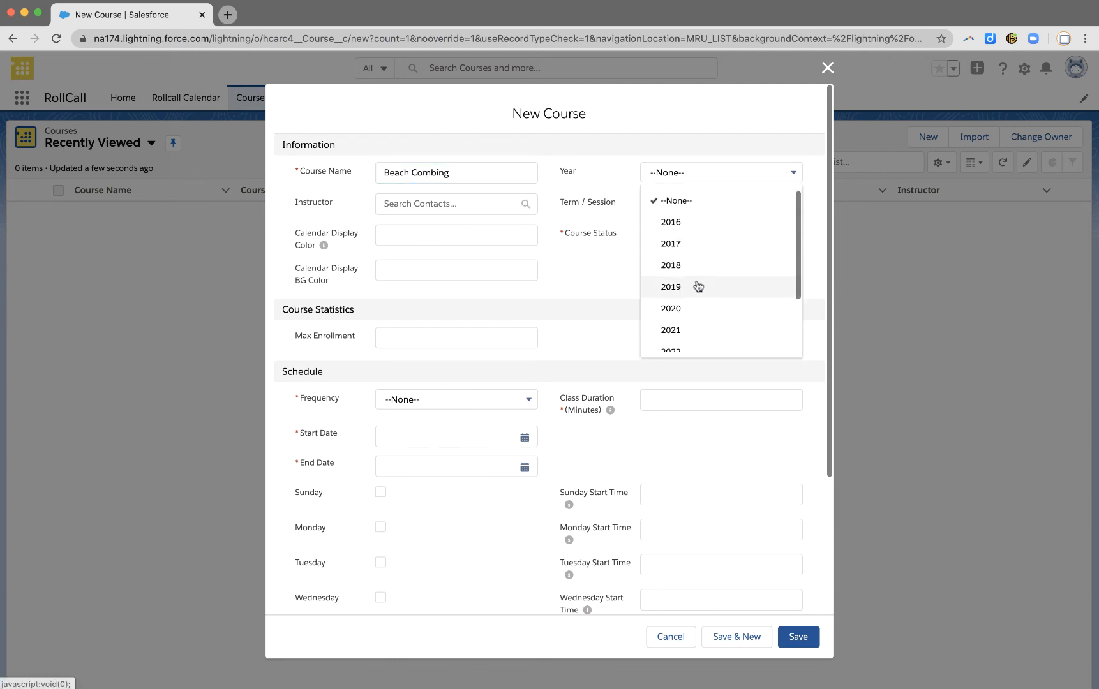
left_click(697, 309)
left_click(663, 202)
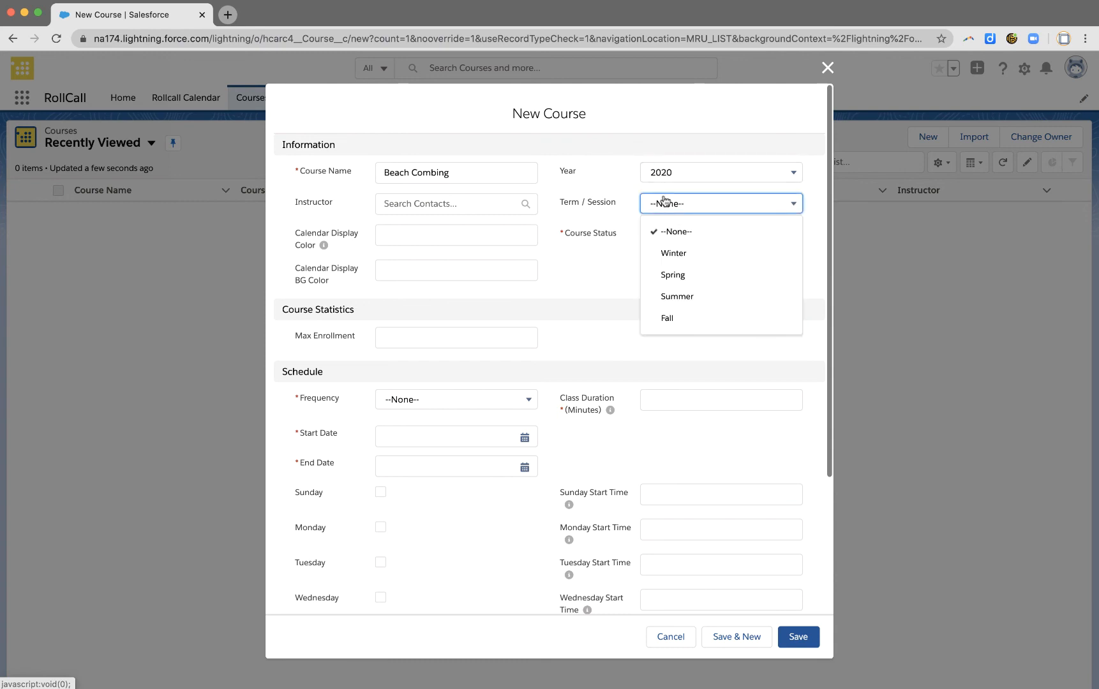
left_click(706, 298)
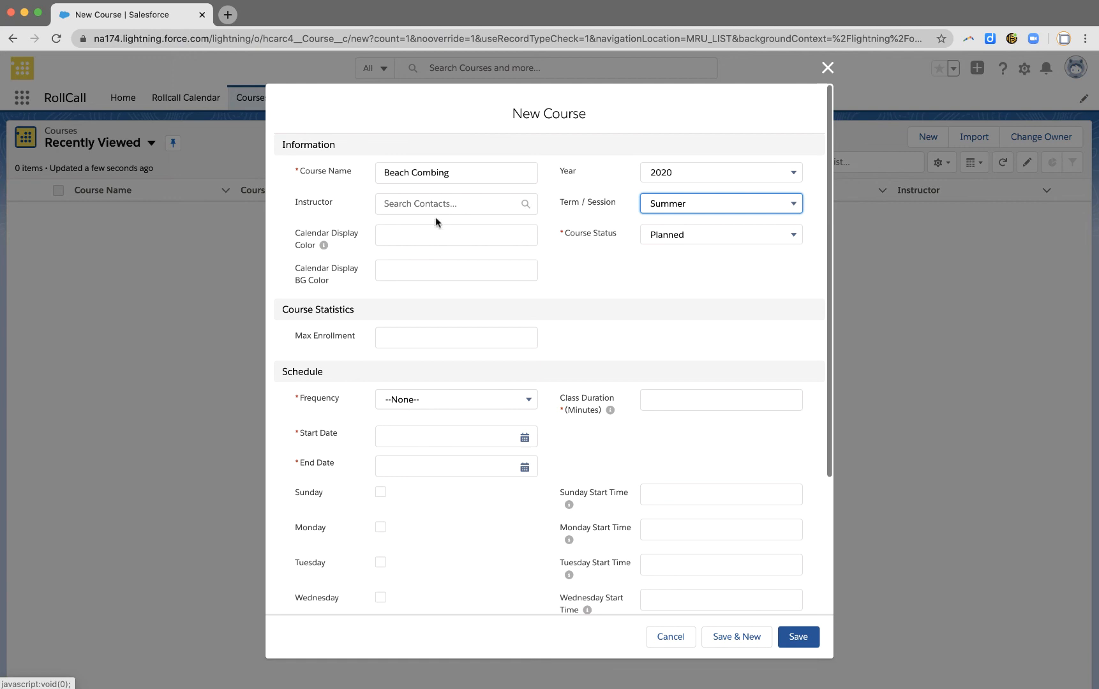
- Look up the instructor's contact by the initial "E" and assign it to the course
left_click(426, 198)
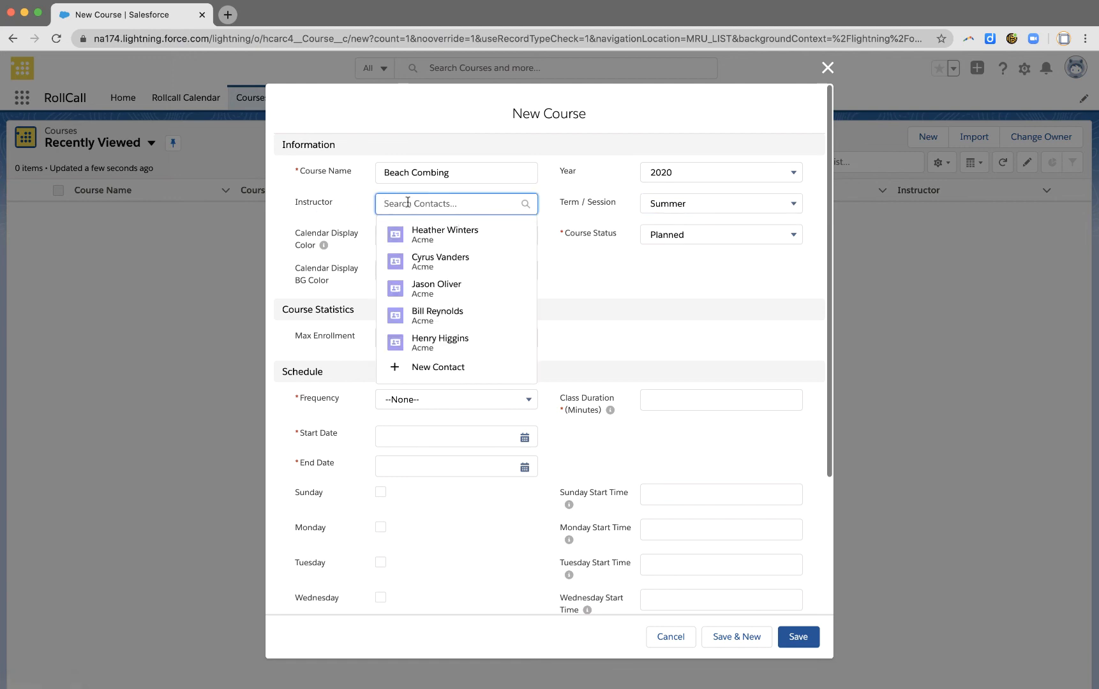
type("E")
left_click(444, 230)
left_click(451, 242)
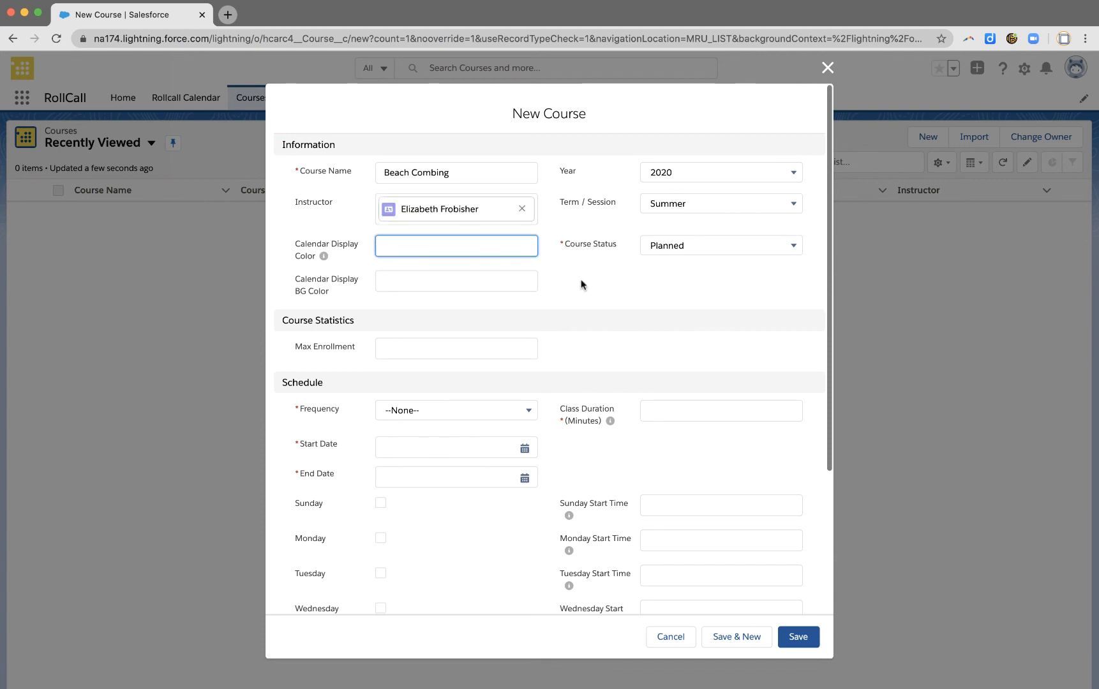
left_click(396, 291)
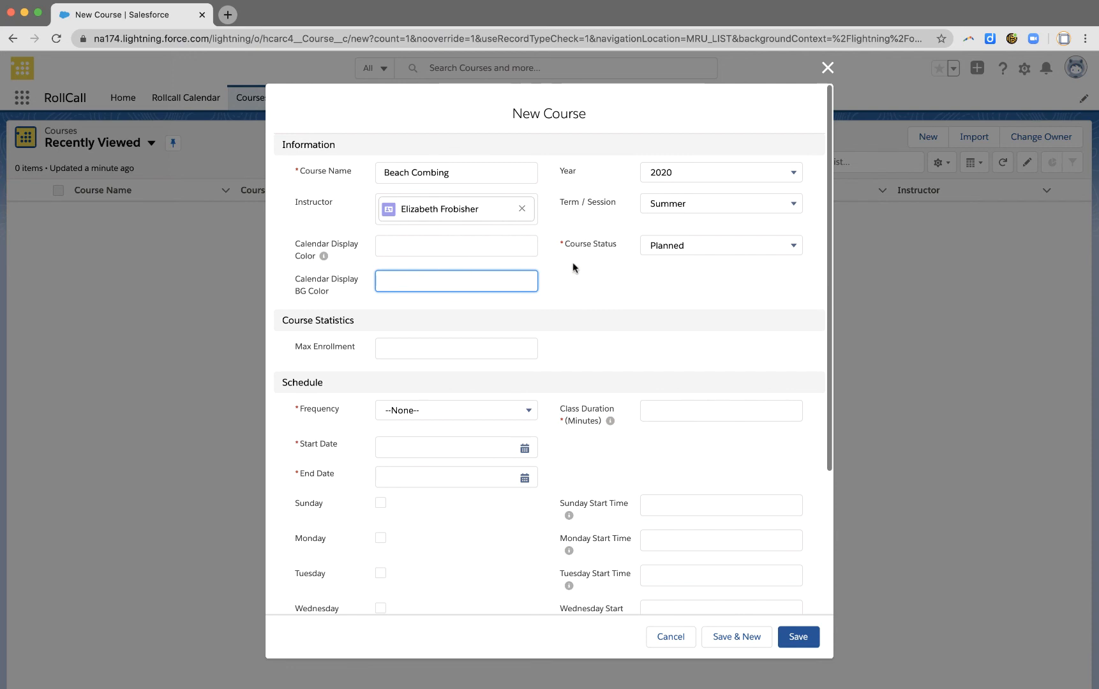
left_click(580, 295)
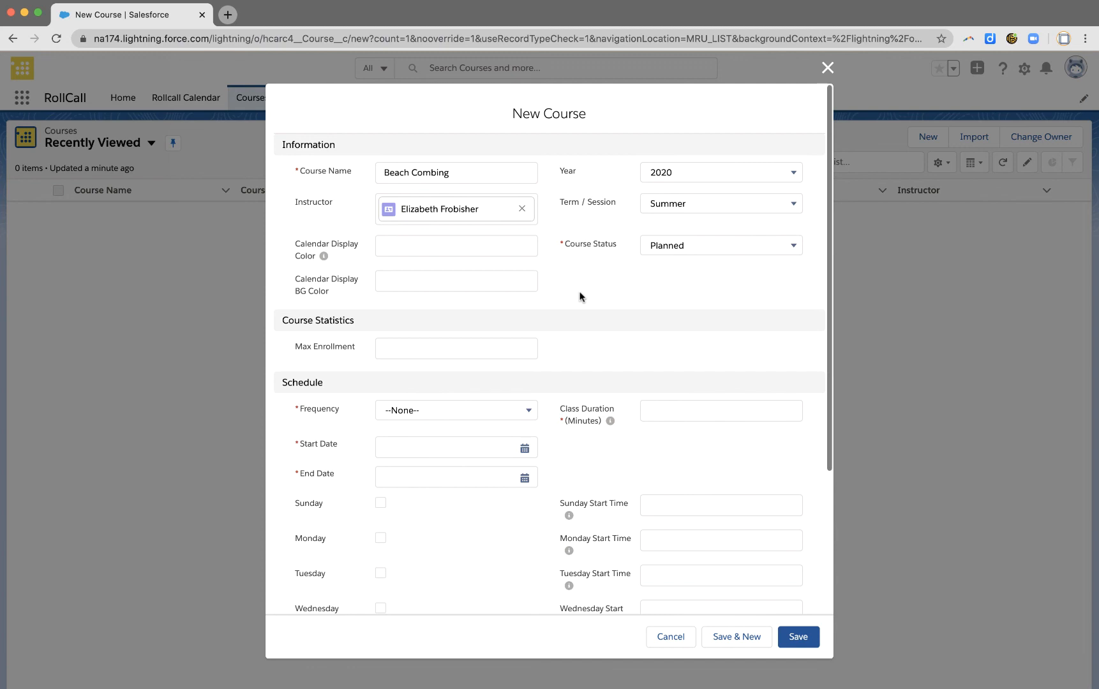
left_click(469, 240)
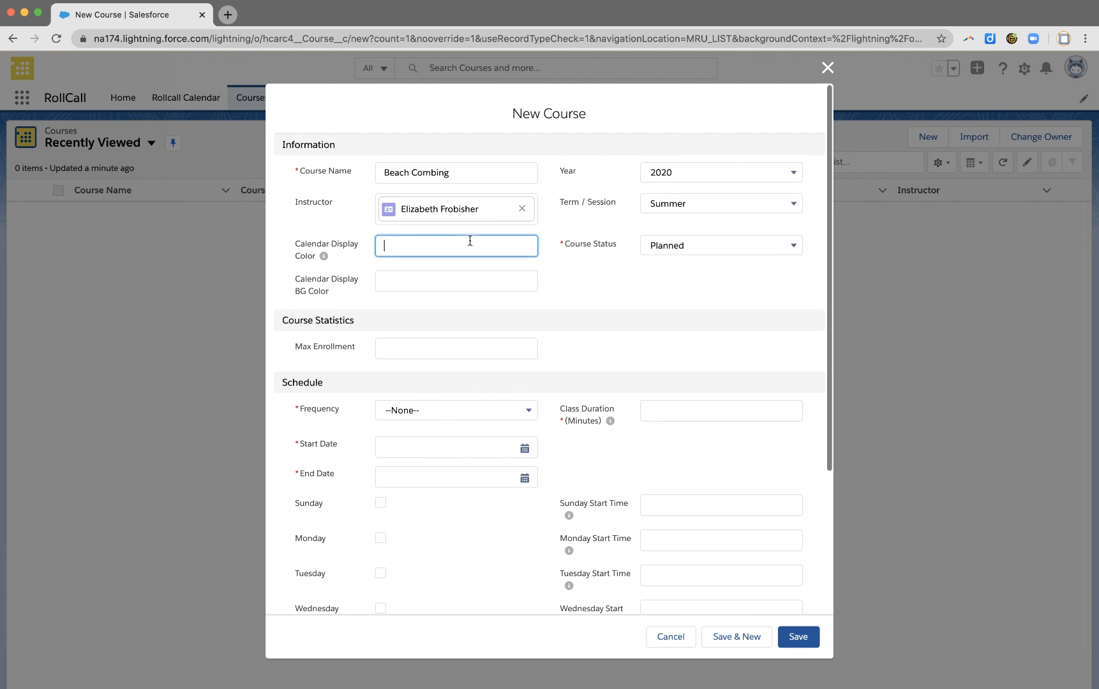
left_click(483, 279)
left_click(552, 293)
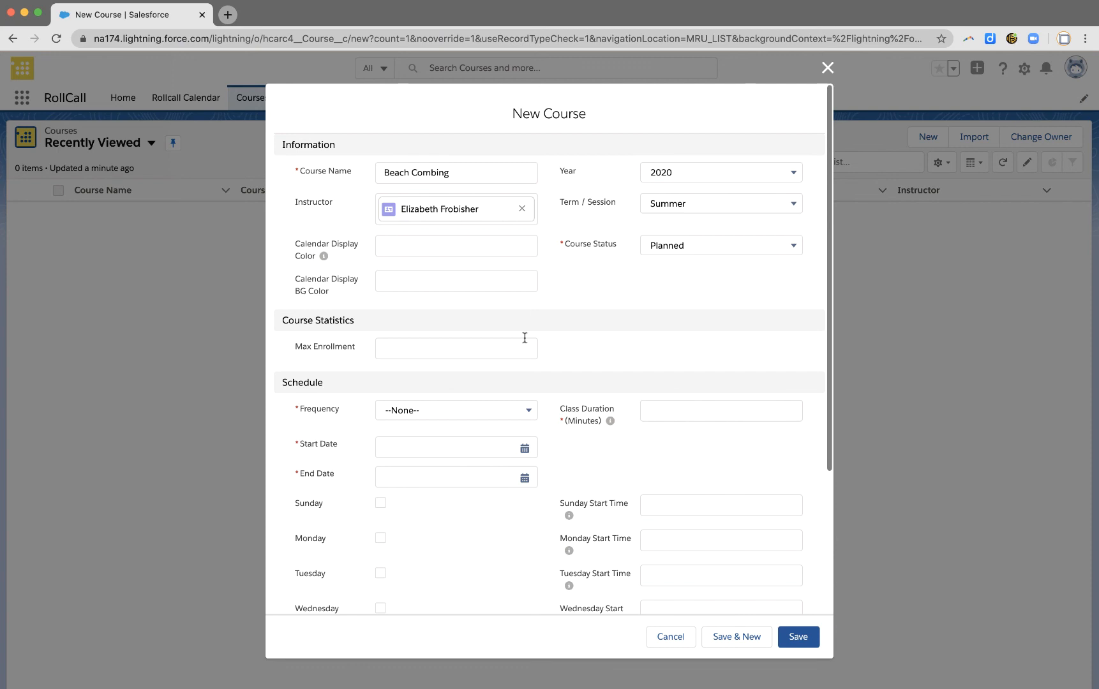
- Set the course's maximum enrollment to 12 and its schedule frequency to Every
left_click(499, 355)
type("12")
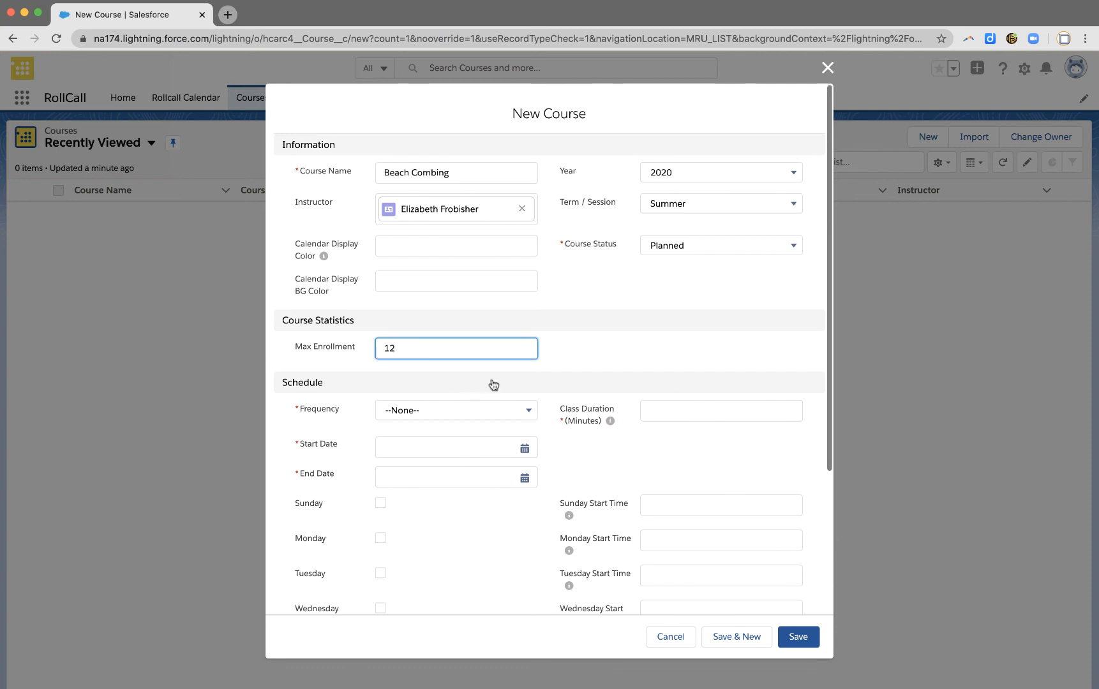
scroll(512, 427, "down", 2)
scroll(543, 397, "down", 3)
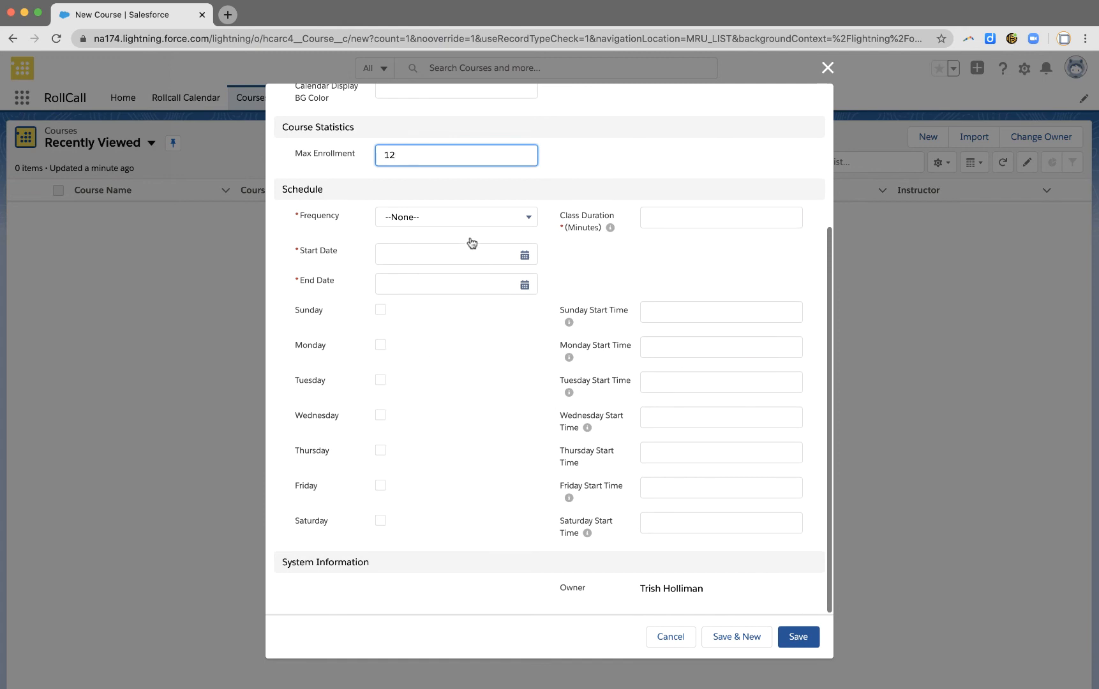
left_click(466, 216)
left_click(420, 271)
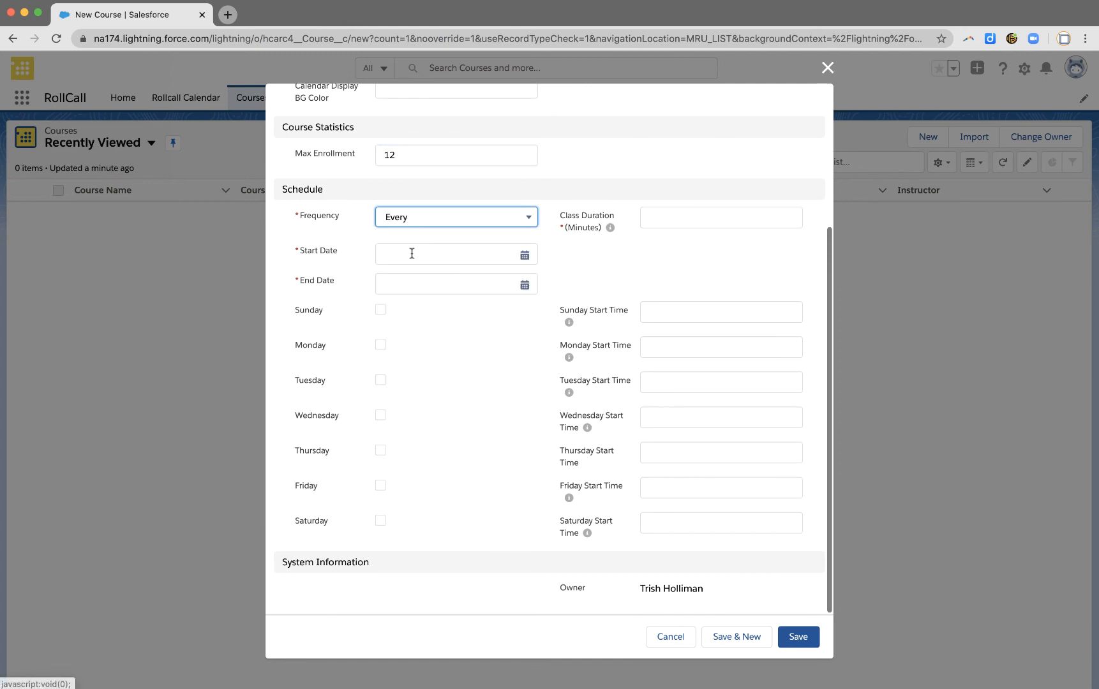
- Set the class duration to 60 minutes and the course dates from 5/1/2020 to 5/31/2020
left_click(671, 226)
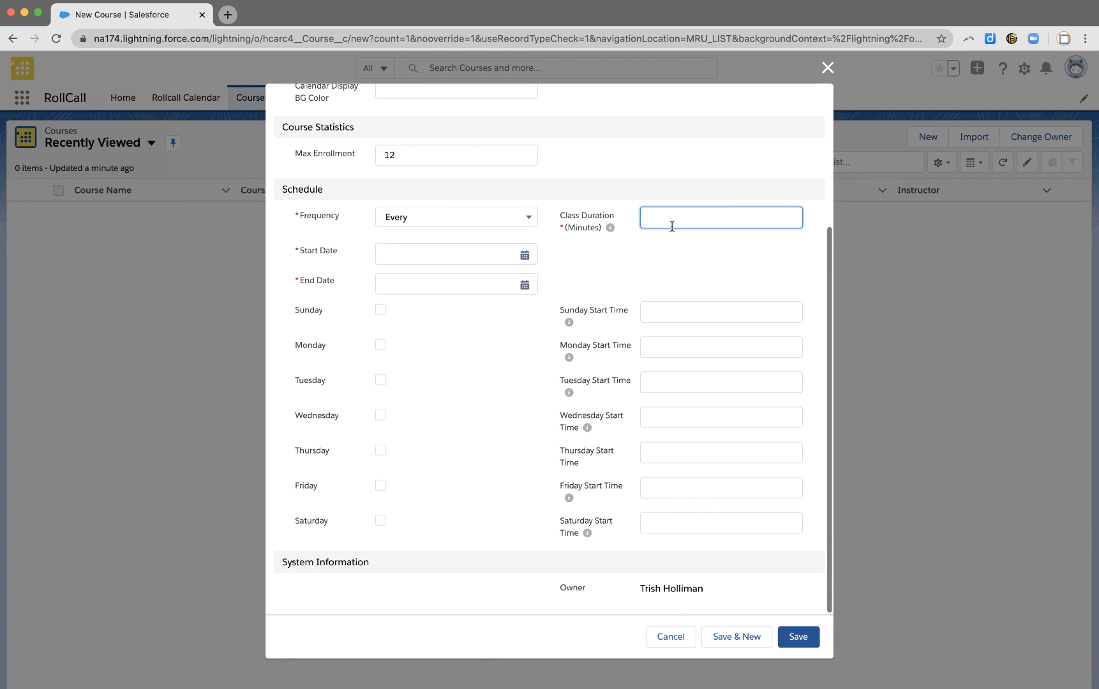
type("60")
left_click(421, 254)
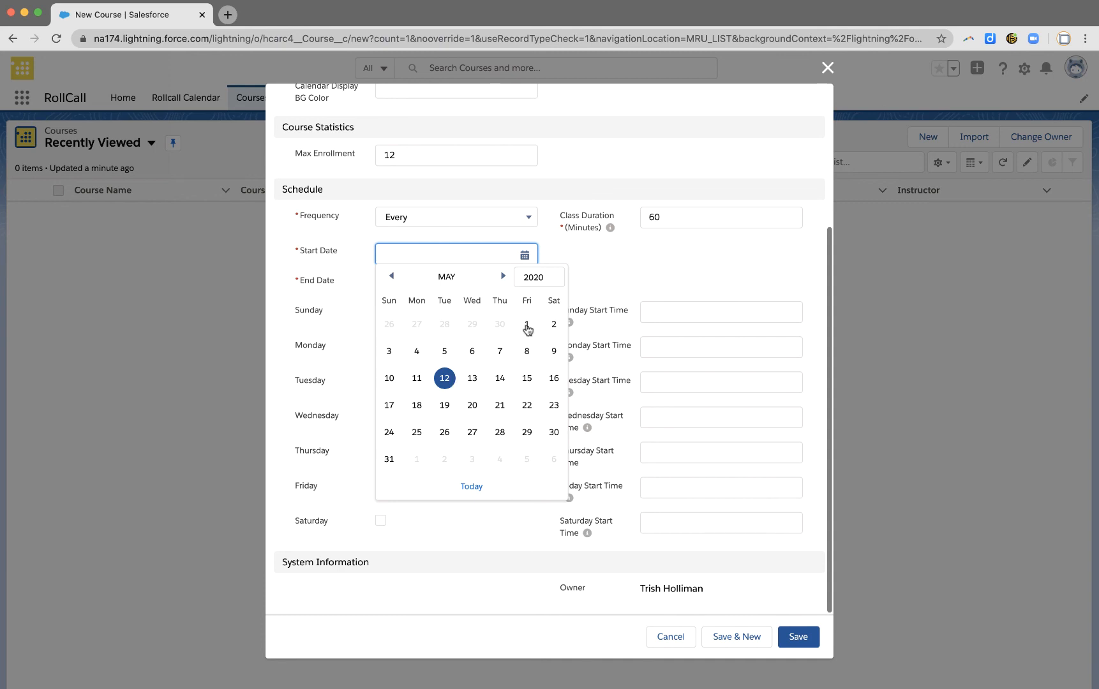
left_click(526, 324)
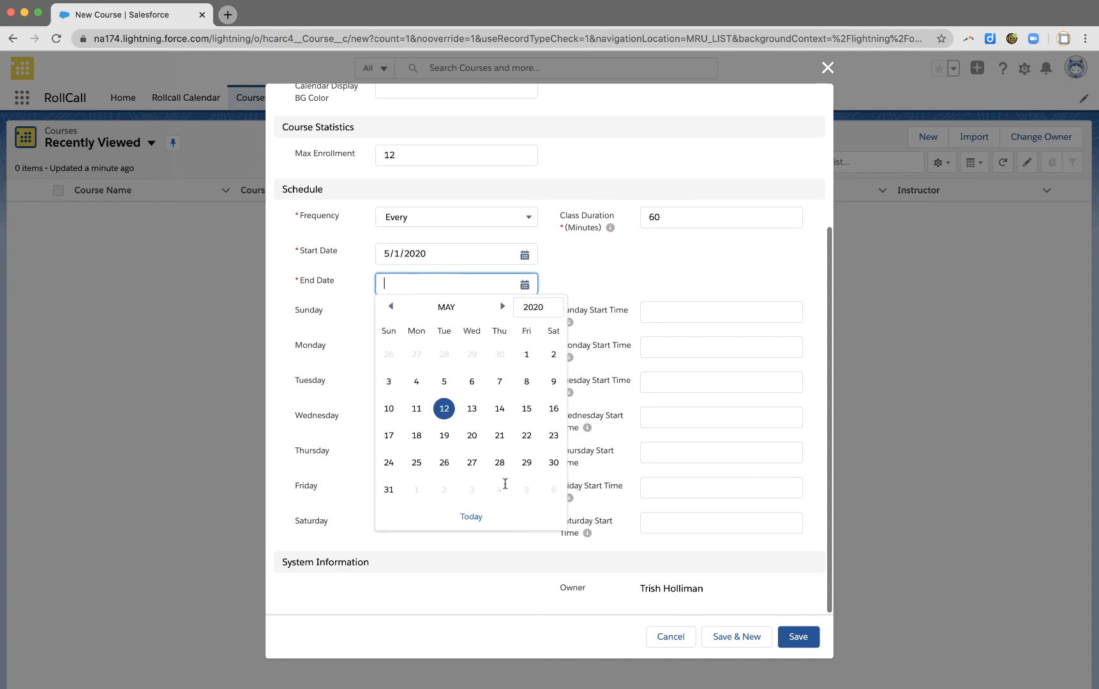
left_click(388, 490)
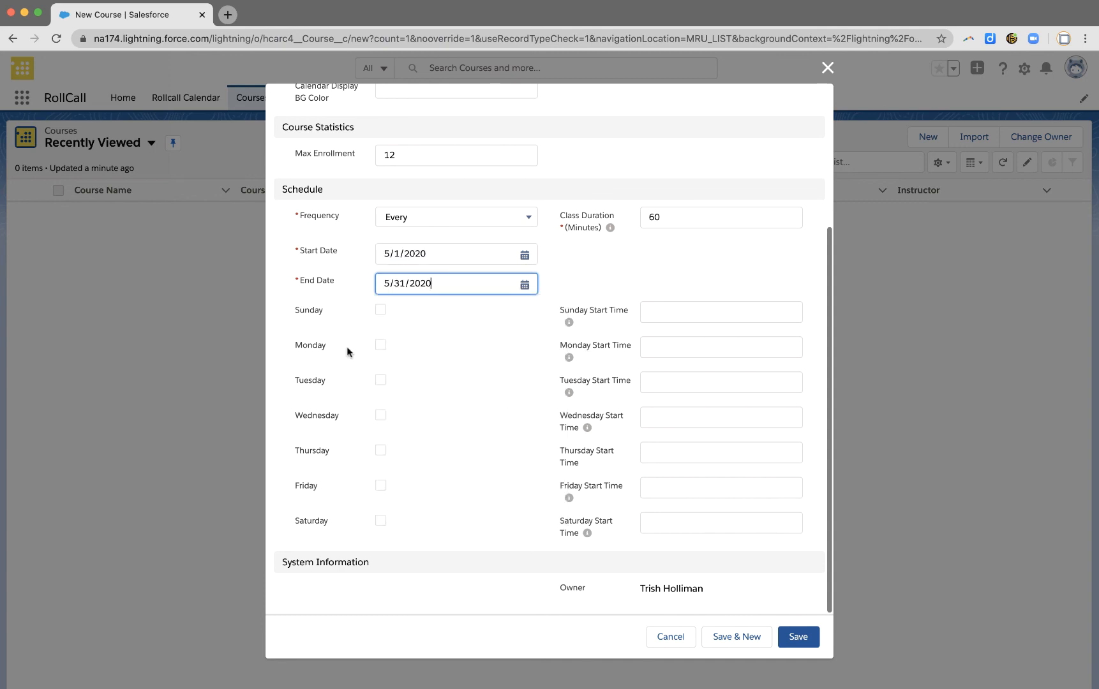
- Schedule the course on Mondays and Wednesdays with a start time of 15:00 for both days
left_click(381, 353)
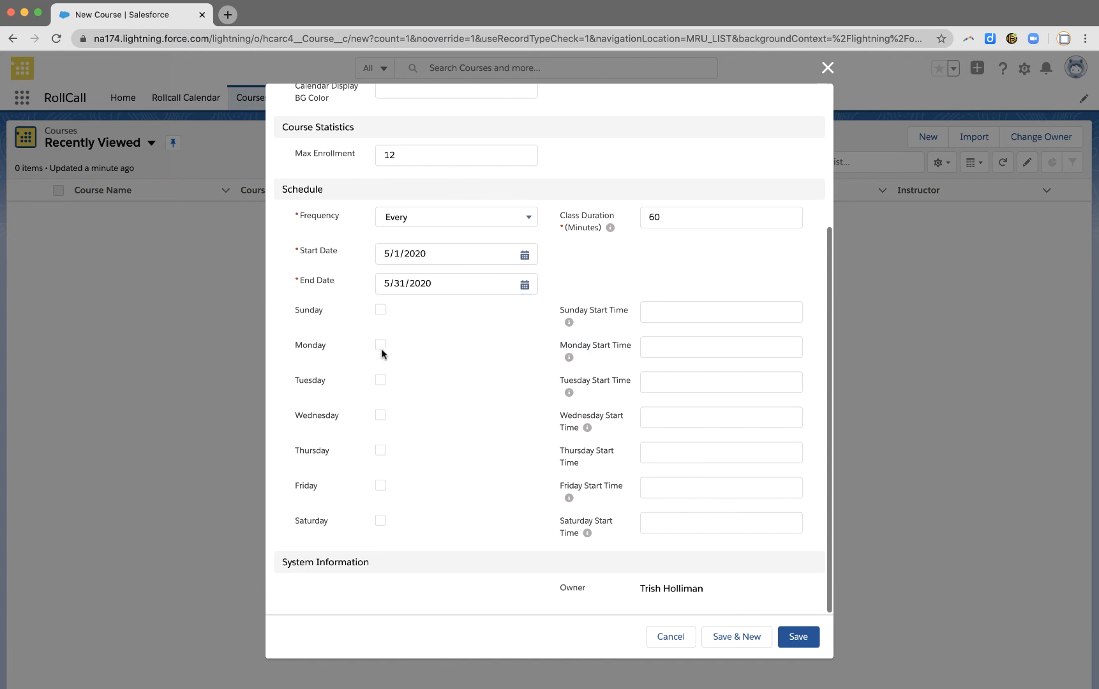
left_click(380, 346)
left_click(380, 415)
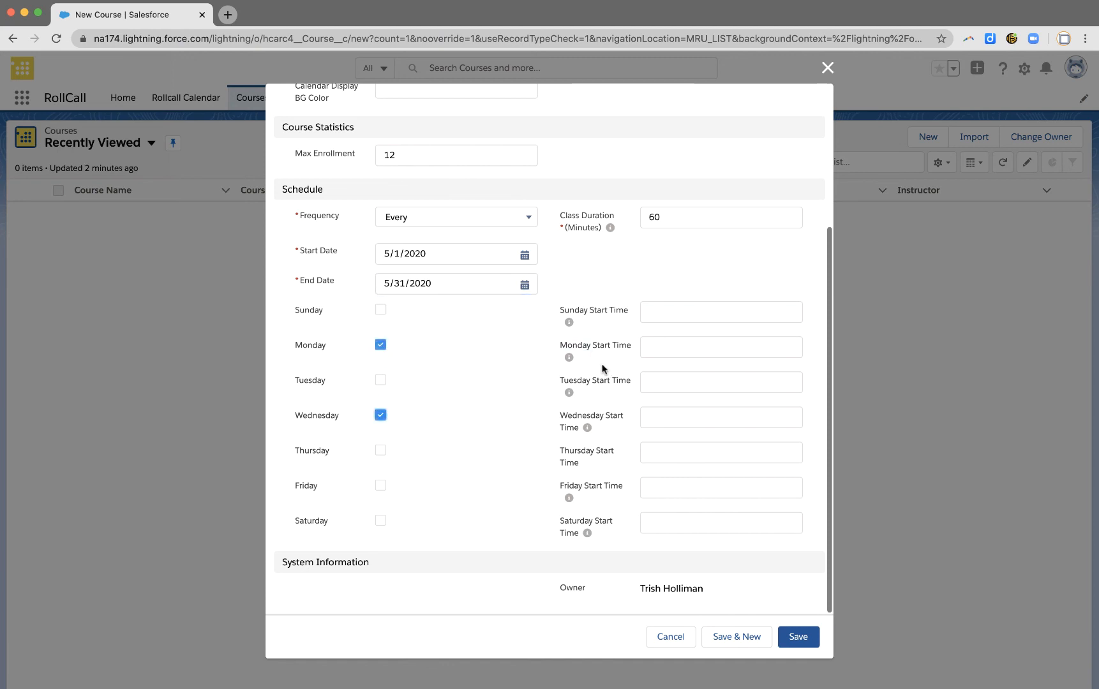
left_click(664, 355)
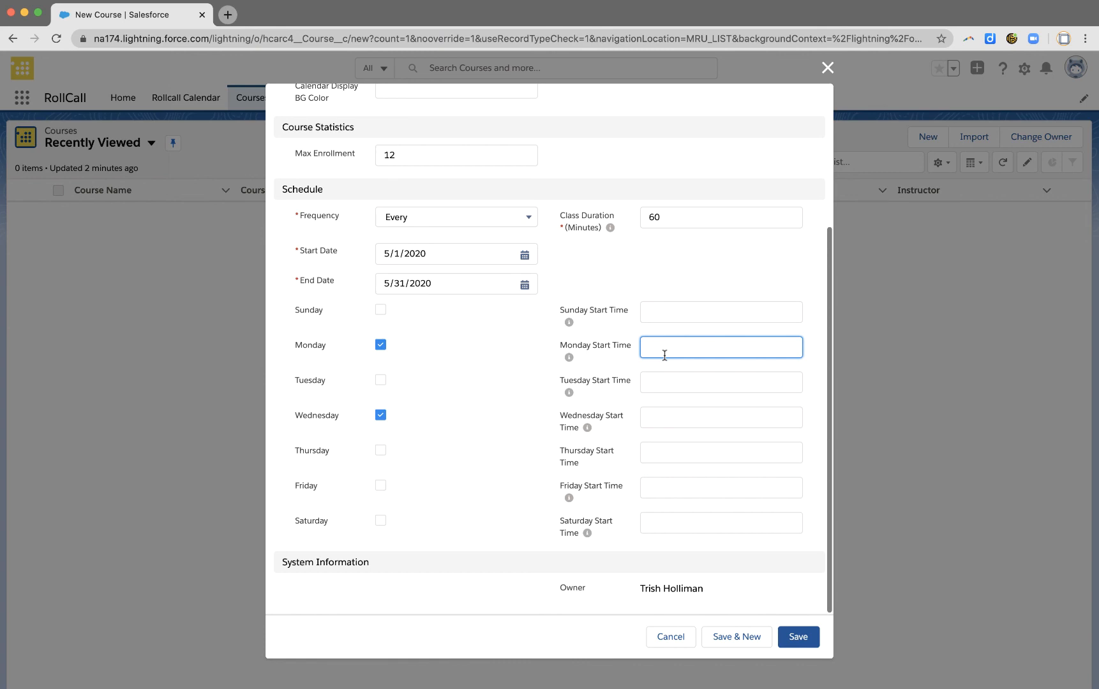
type("15:00")
left_click(673, 415)
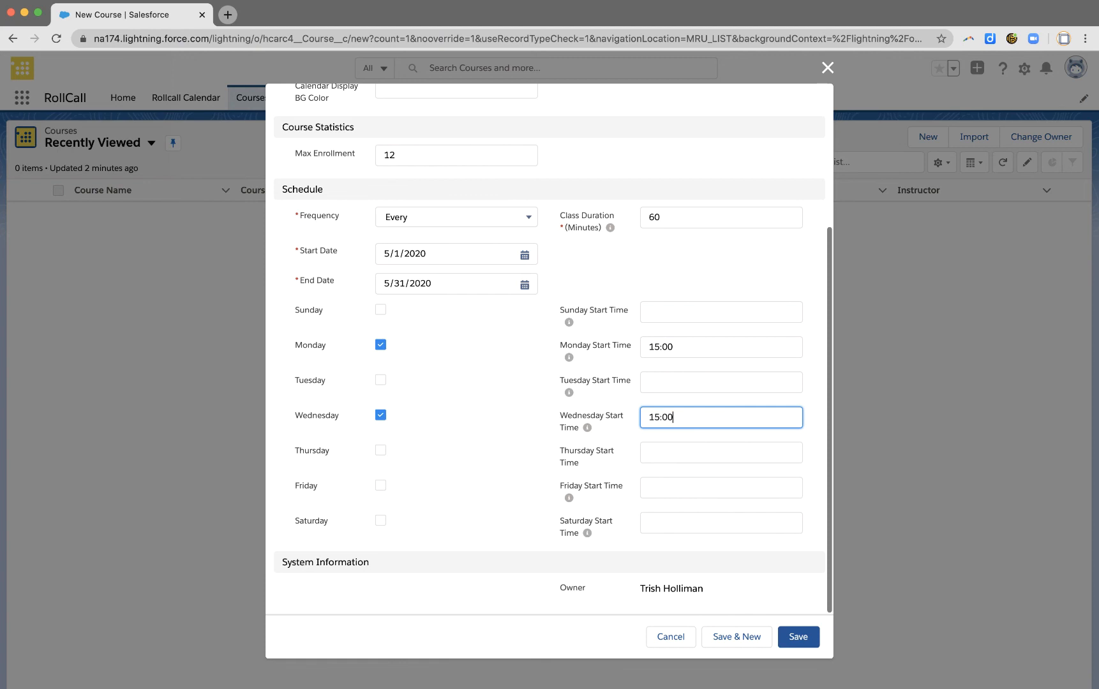
- Add Friday to the course schedule with a start time of 07:00 and save the course
mouse_move(570, 357)
left_click(381, 486)
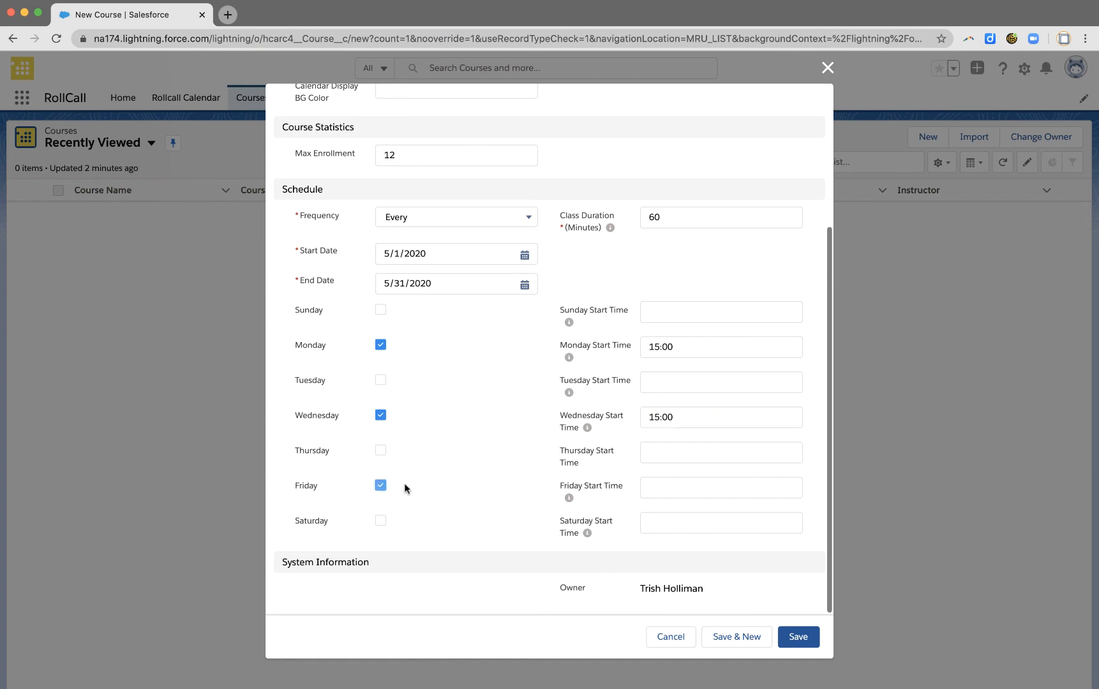
left_click(640, 486)
type("07:00")
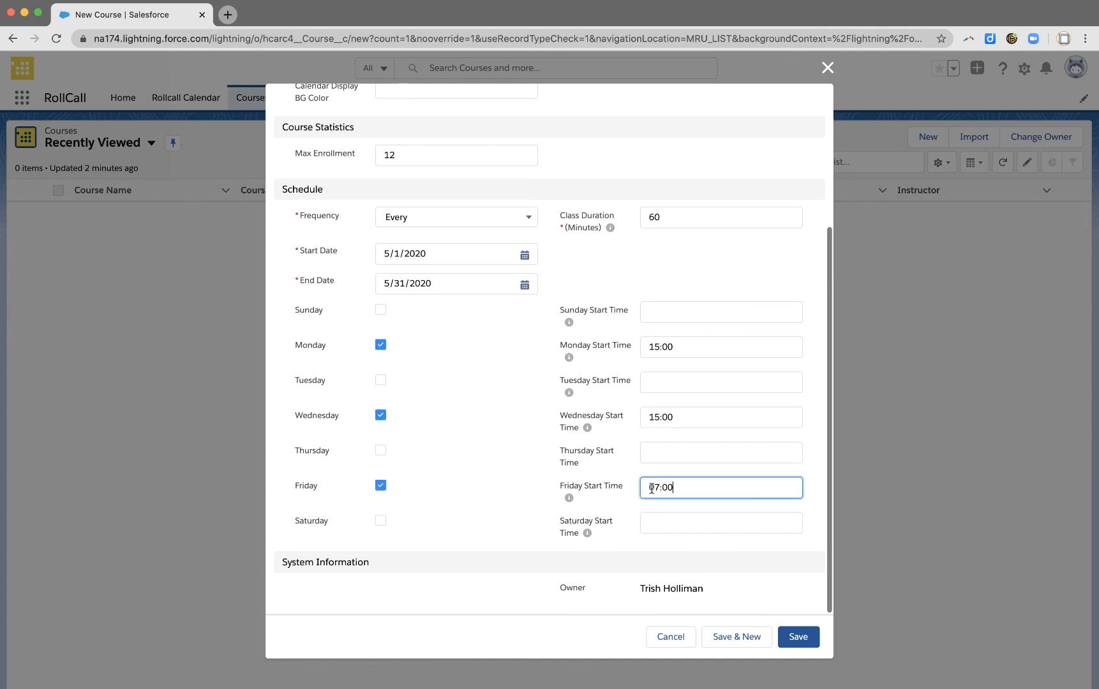
left_click_drag(649, 488, 685, 490)
left_click(506, 467)
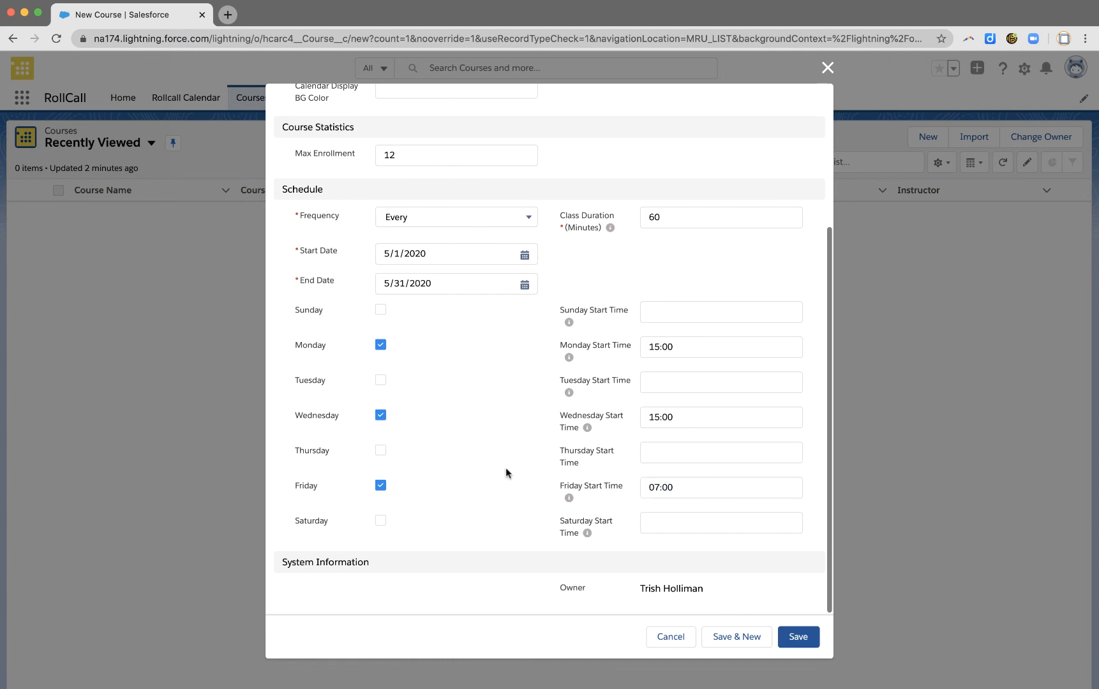
left_click(806, 638)
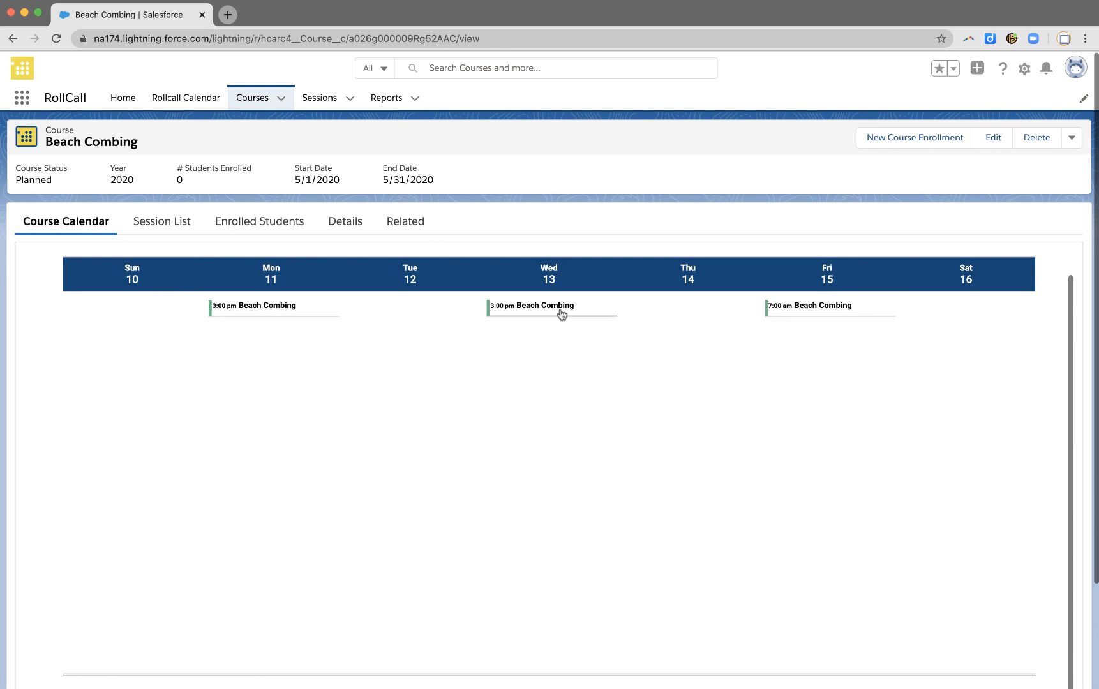
- View the overall Rollcall Calendar for the scheduled classes and reopen the Beach Combing course record
left_click(198, 103)
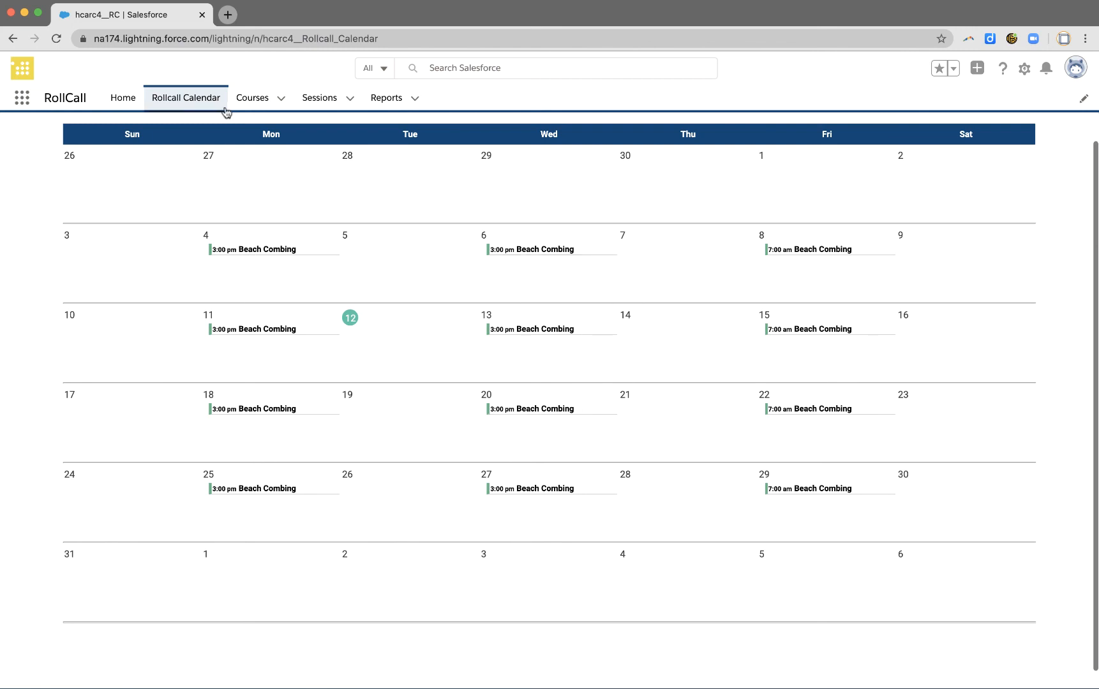
left_click(251, 100)
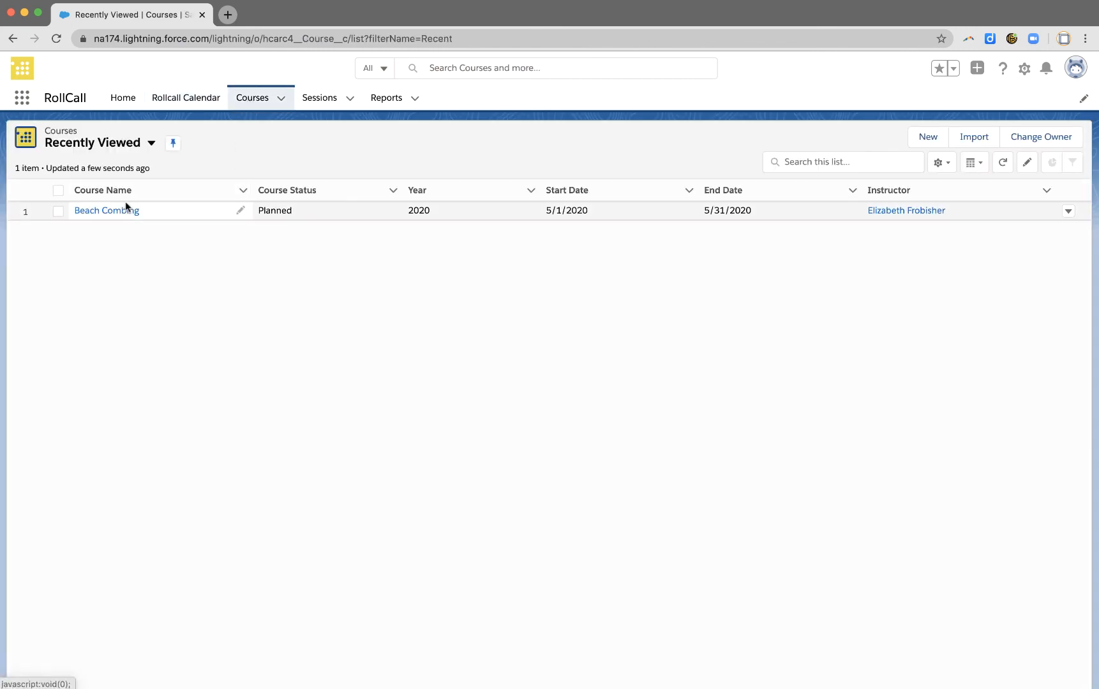
left_click(123, 211)
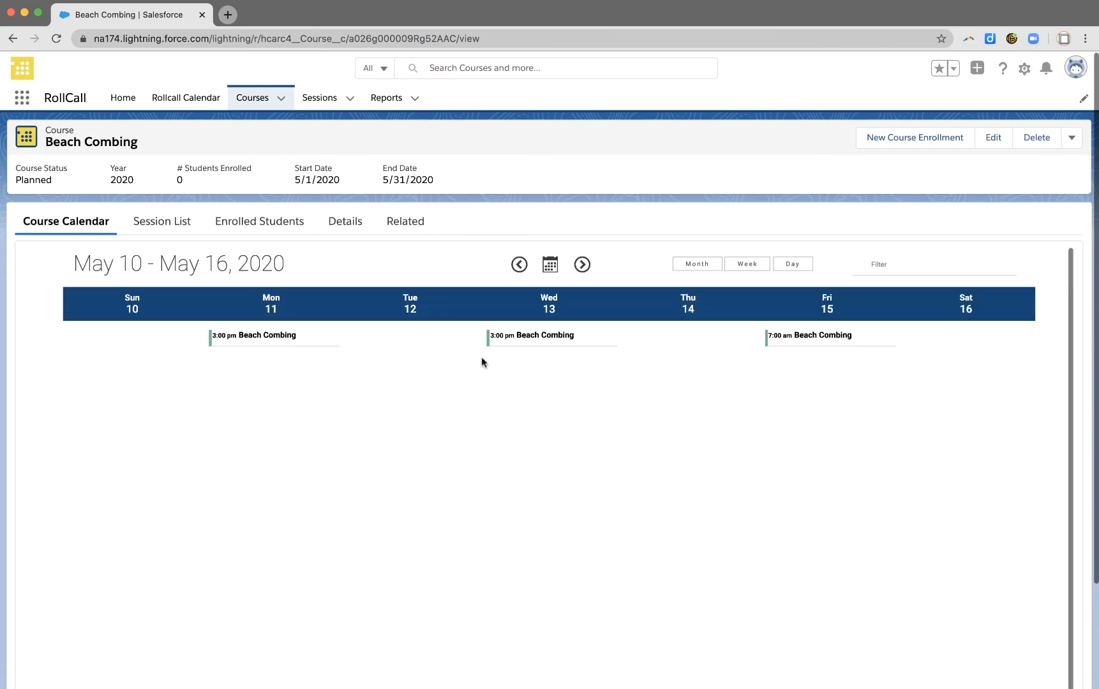
- Review the Beach Combing course's session list, enrolled students, details and related records
left_click(181, 226)
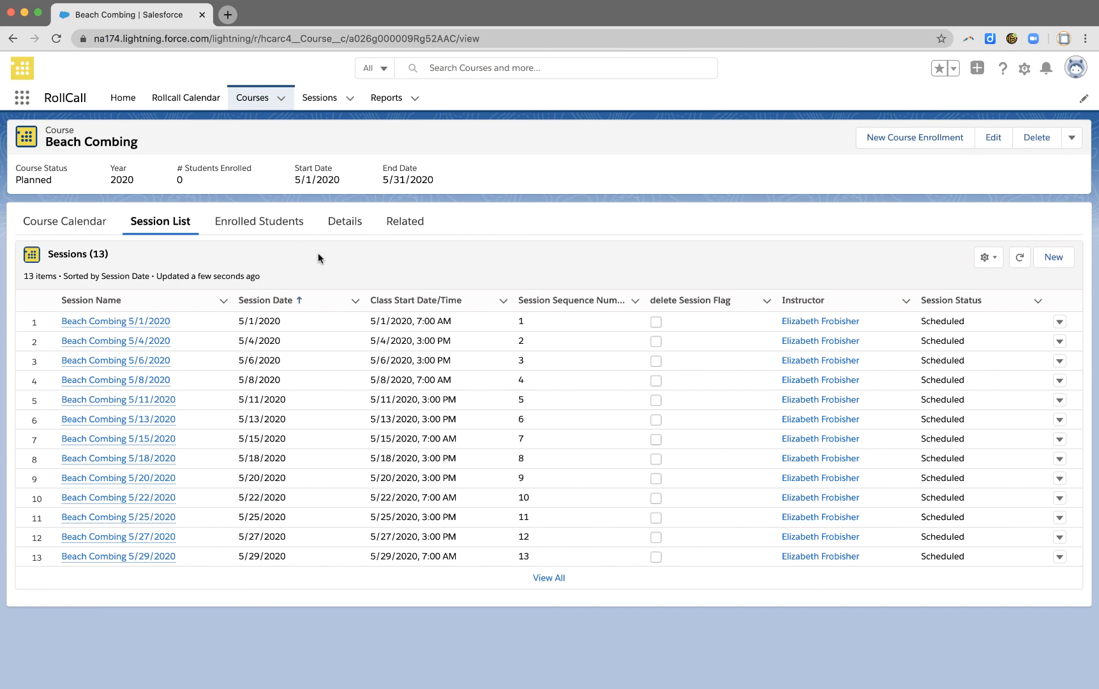
left_click(284, 230)
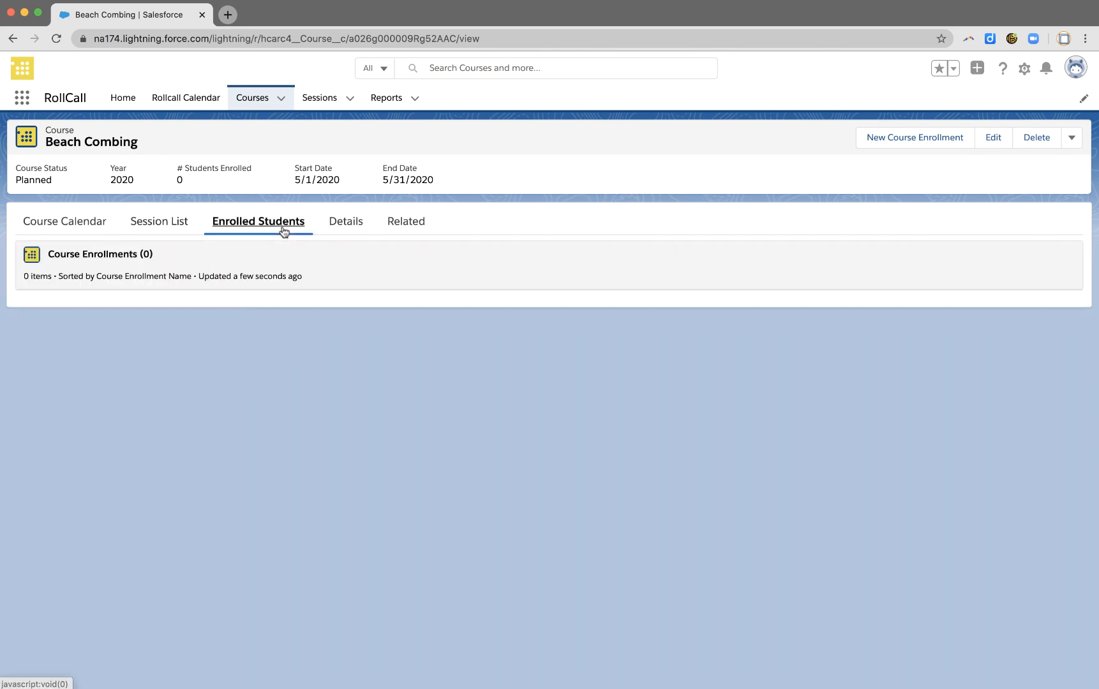
left_click(350, 233)
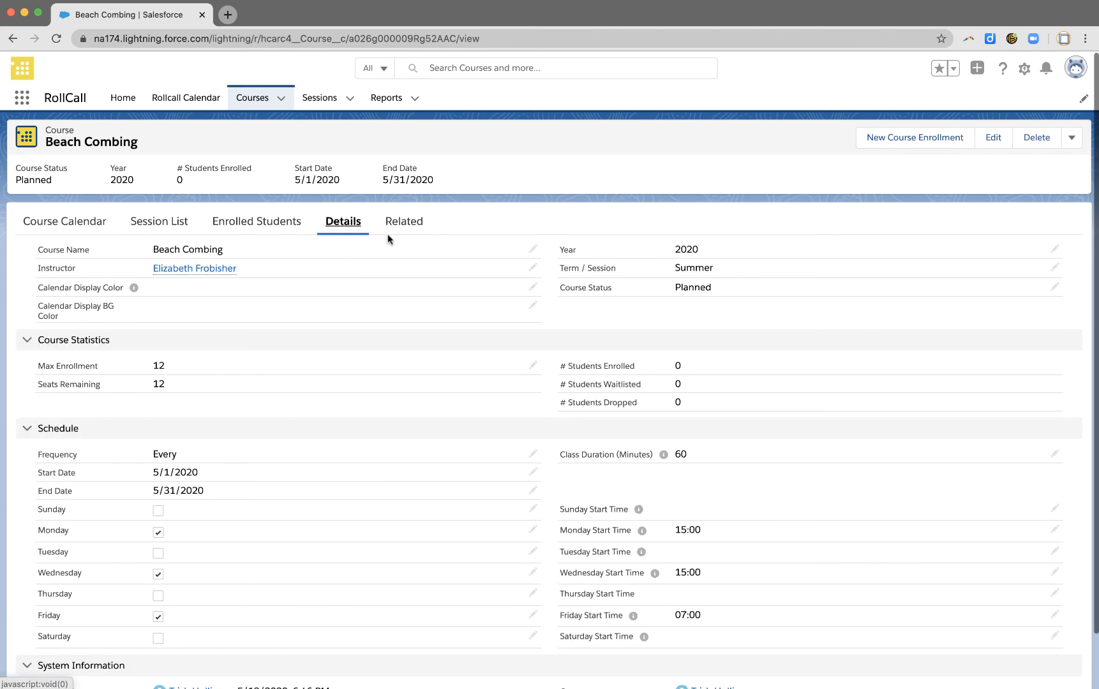
left_click(422, 224)
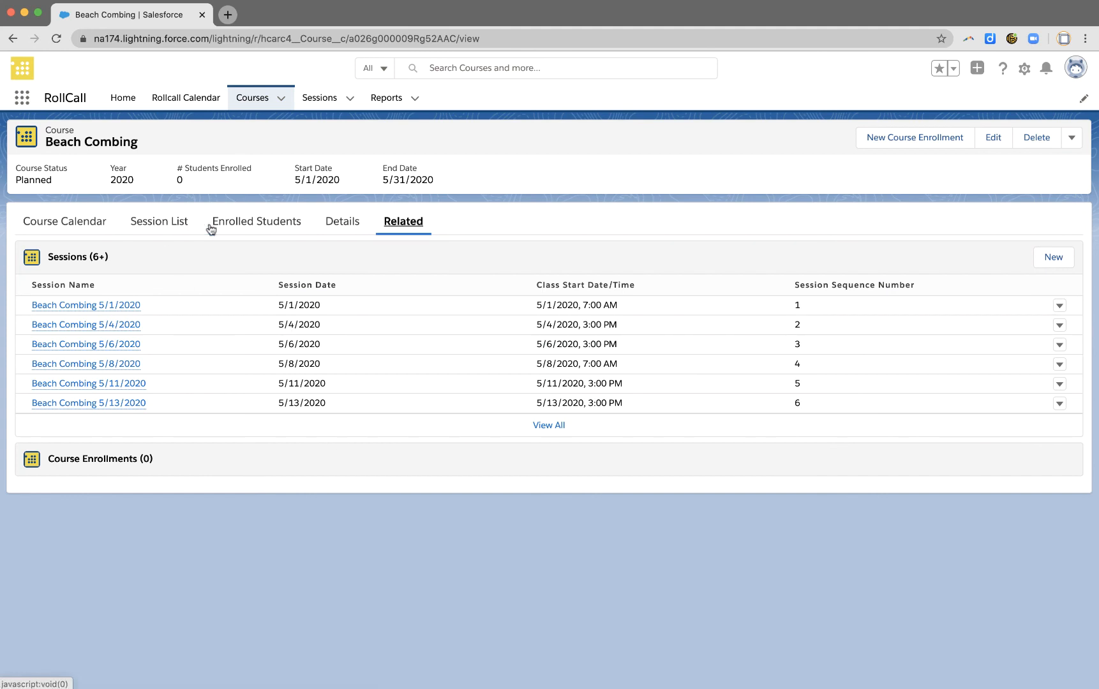
- Enroll the second suggested Acme contact in Beach Combing with status Enrolled and no starting session, and save the enrollment
left_click(238, 229)
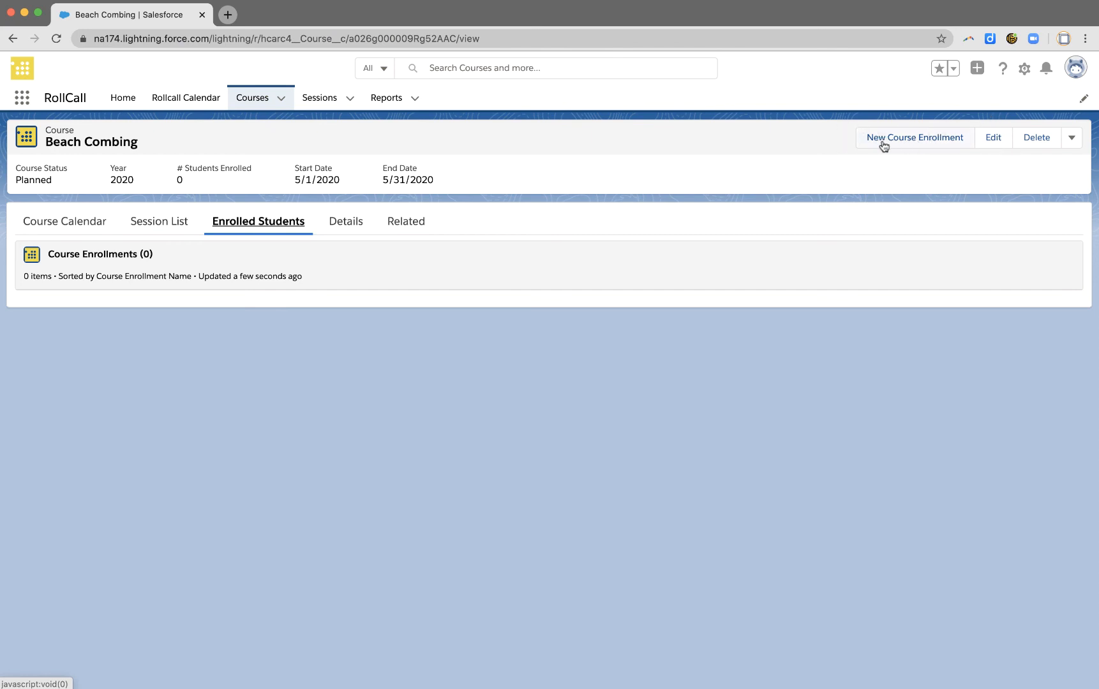
left_click(914, 140)
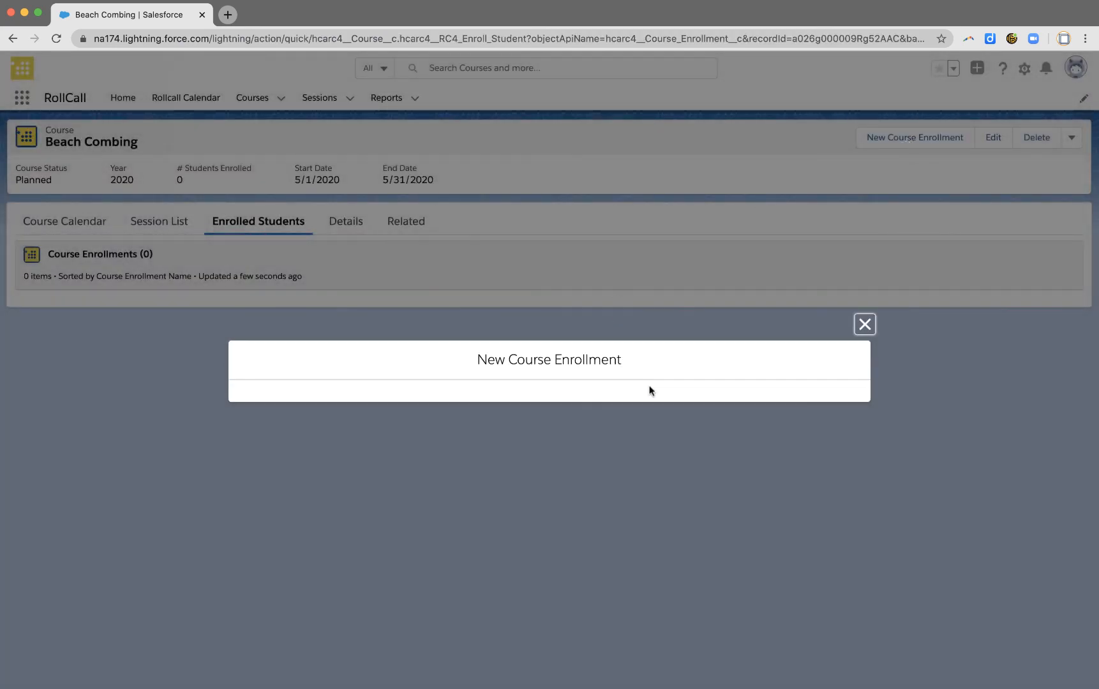
left_click(459, 332)
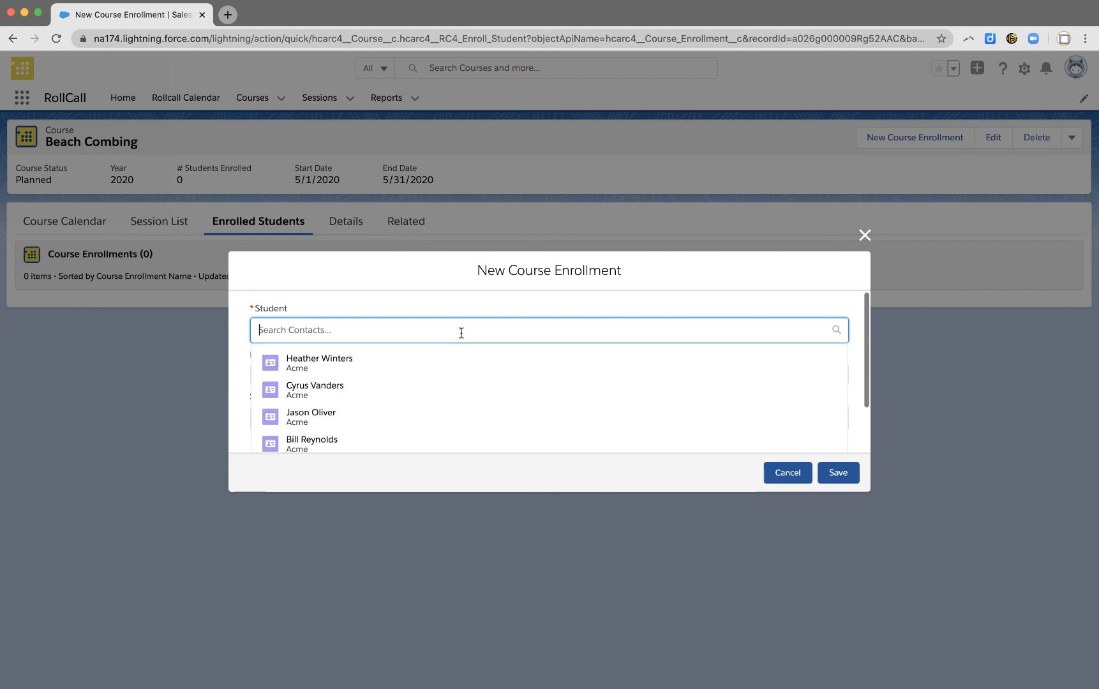
left_click(356, 389)
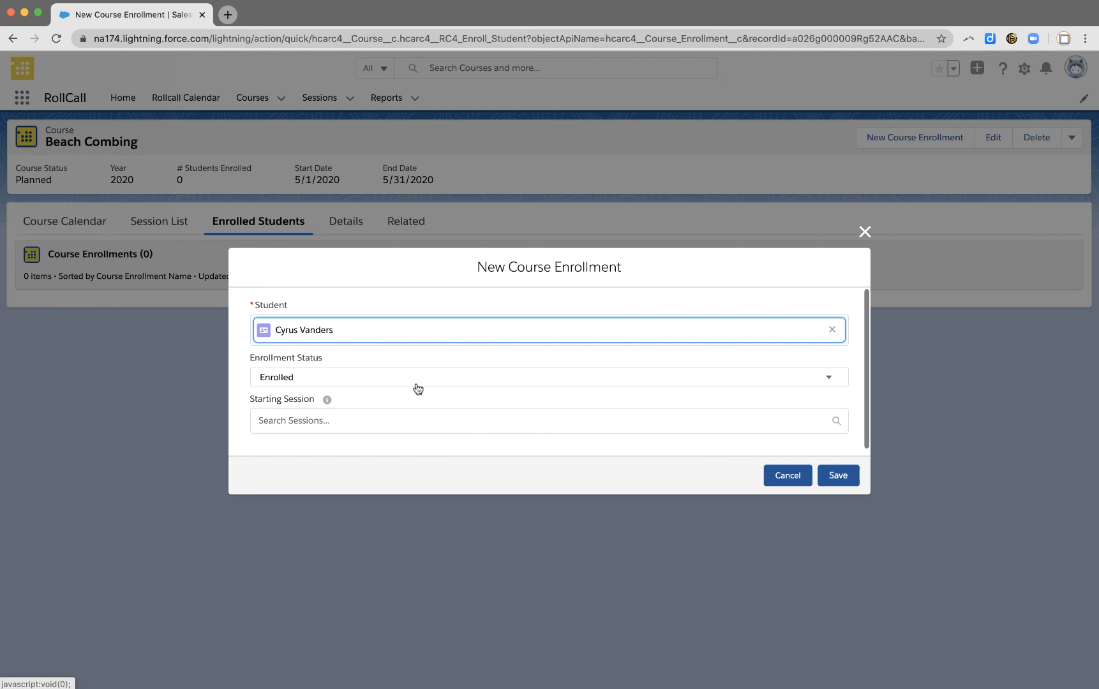
left_click(446, 383)
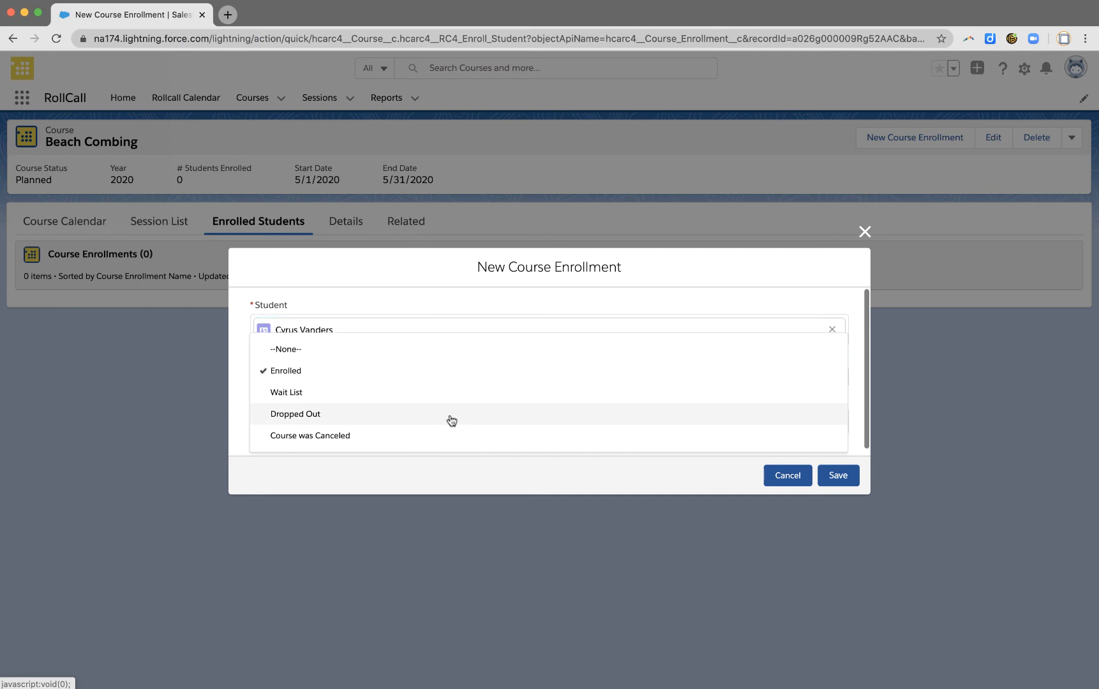
left_click(461, 375)
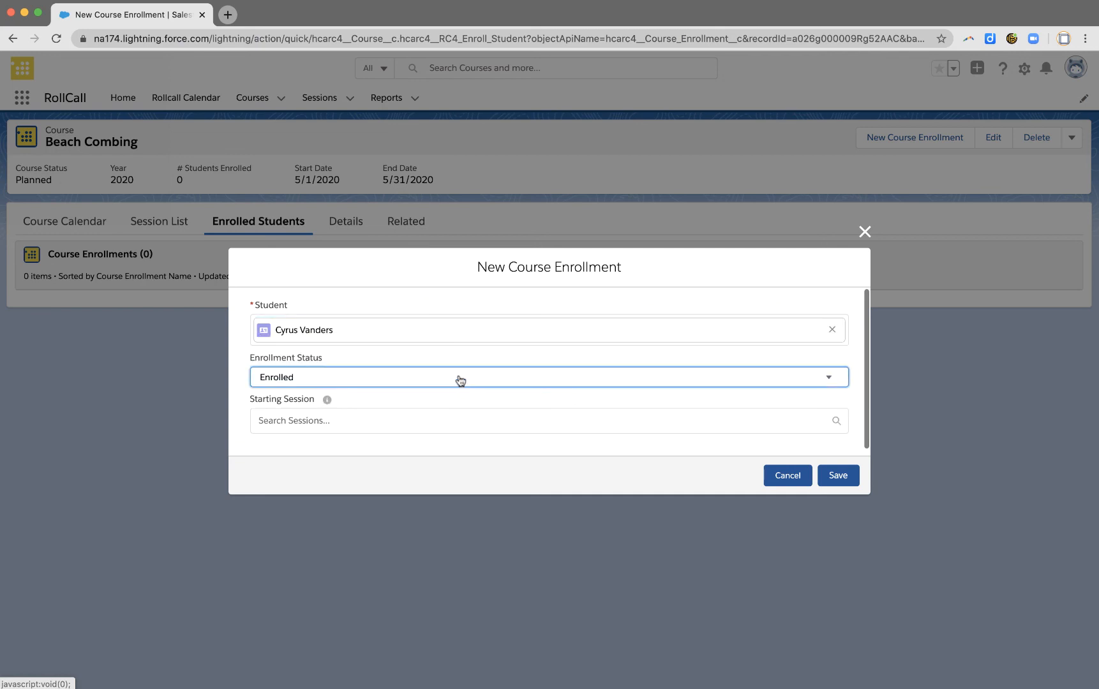
left_click(503, 425)
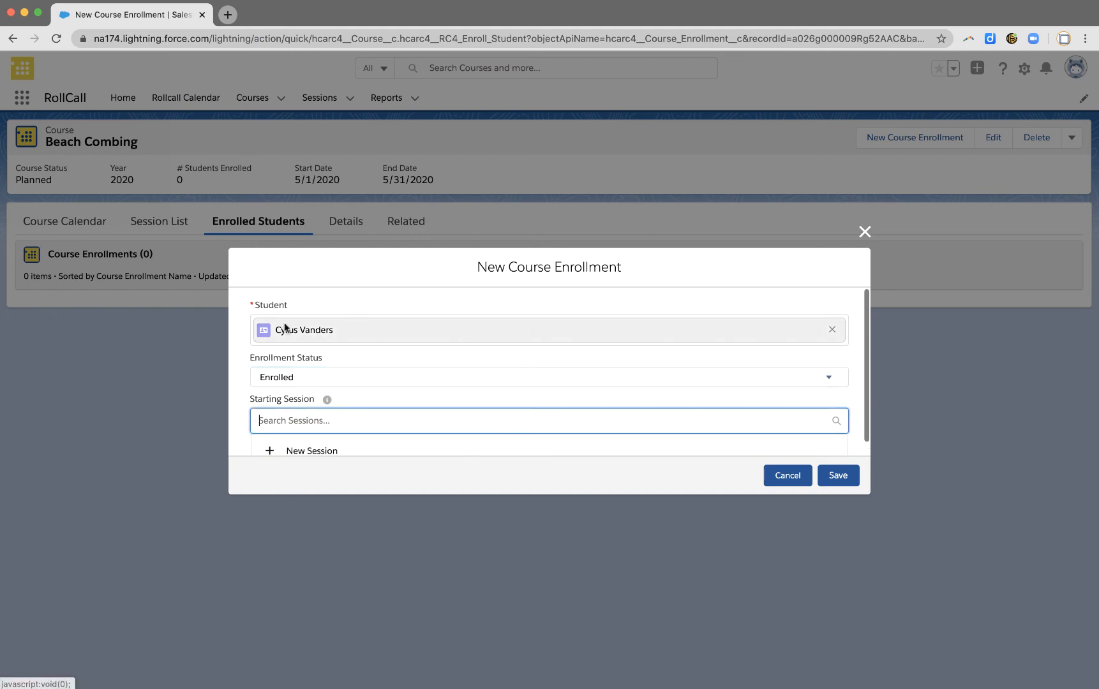
left_click(238, 365)
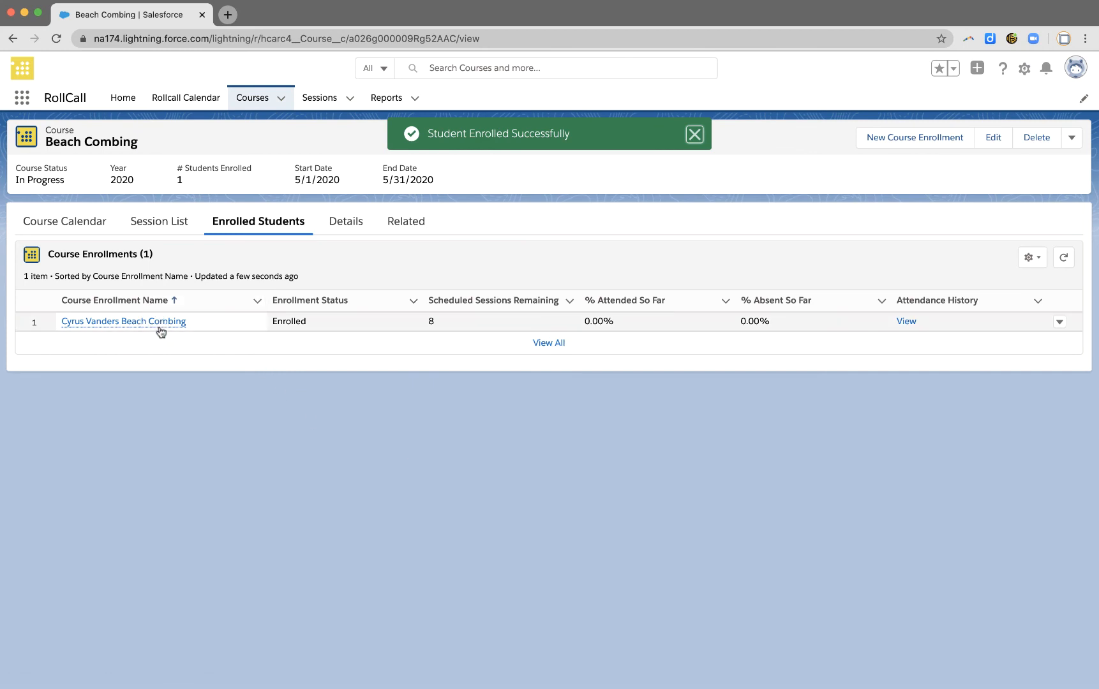
- Preview the new student enrollment and open the Wednesday 5/13/2020 Beach Combing session from the course calendar
mouse_move(162, 331)
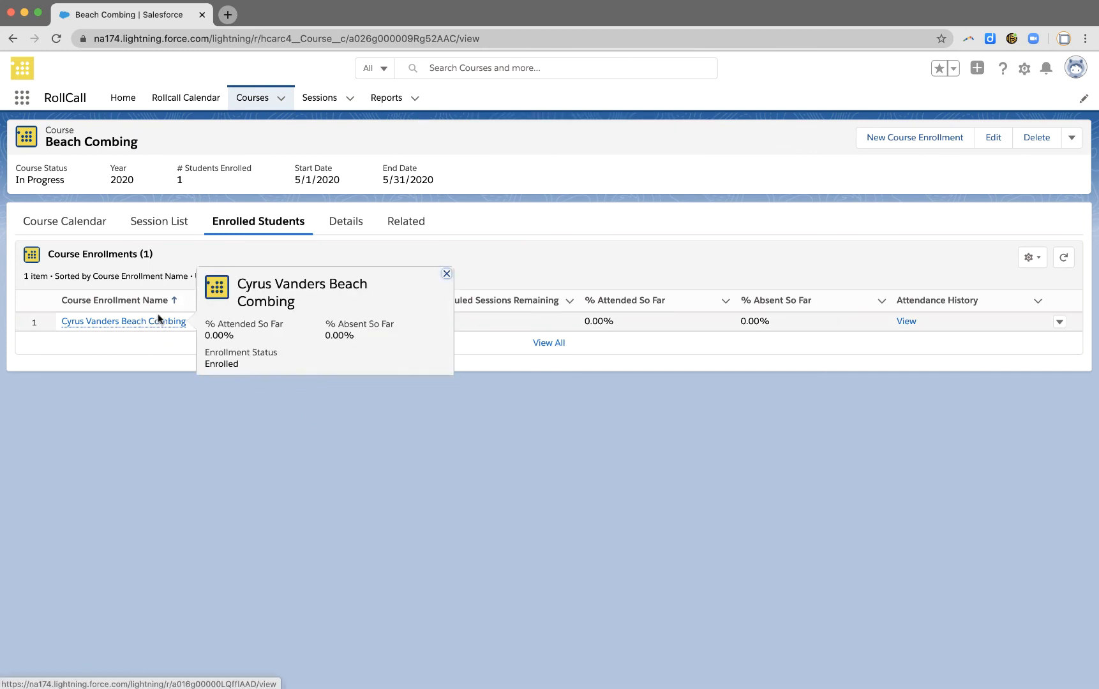
left_click(70, 221)
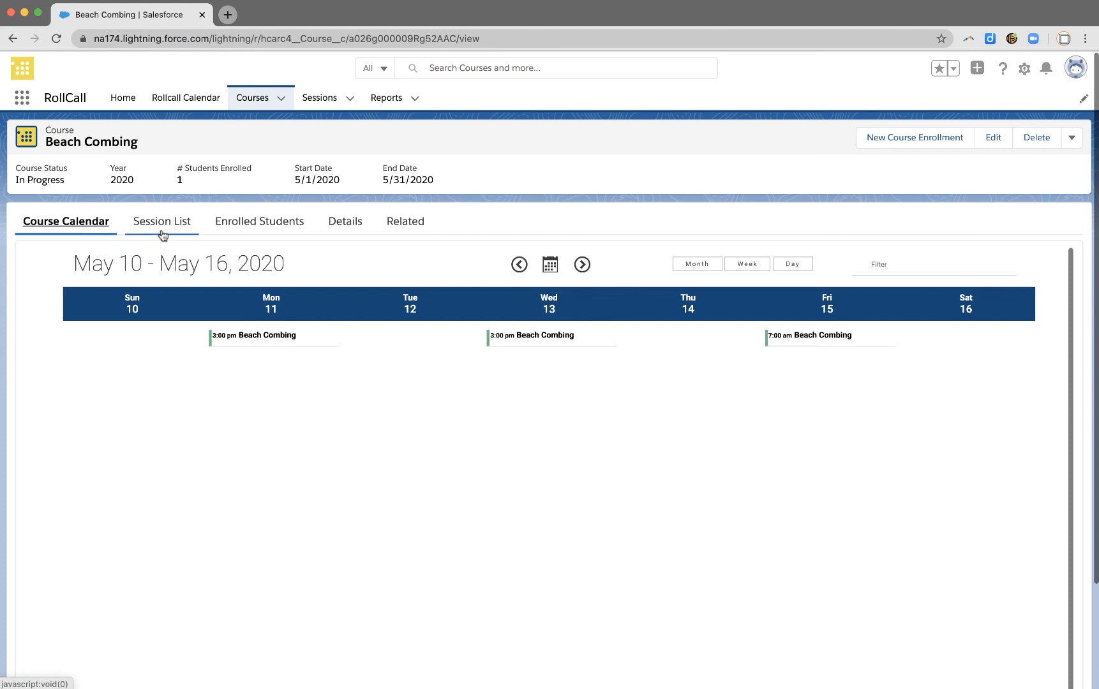
left_click(566, 338)
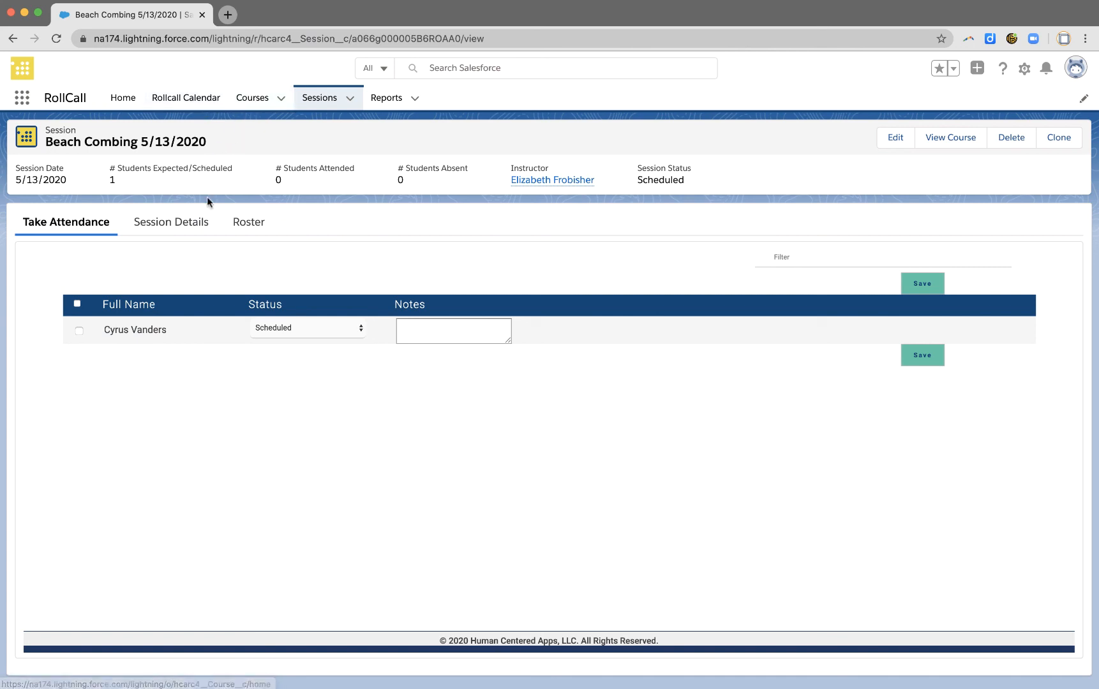
- Examine the student's enrollment from the session roster, view all its attendance records, and close the enrollment
left_click(243, 223)
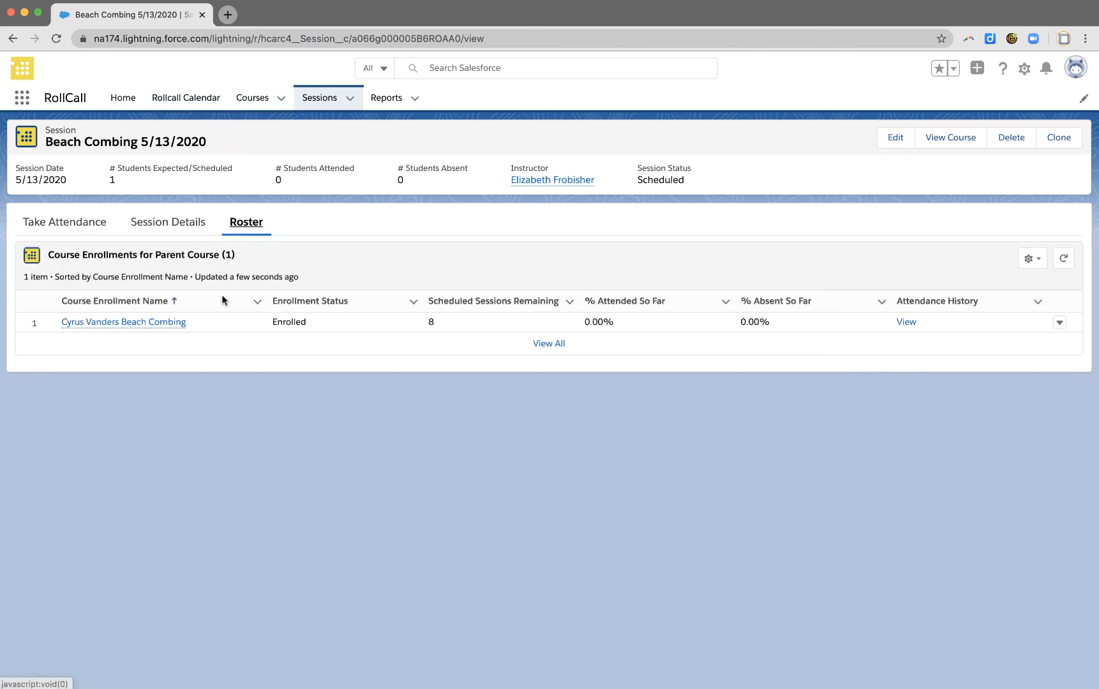
left_click(150, 322)
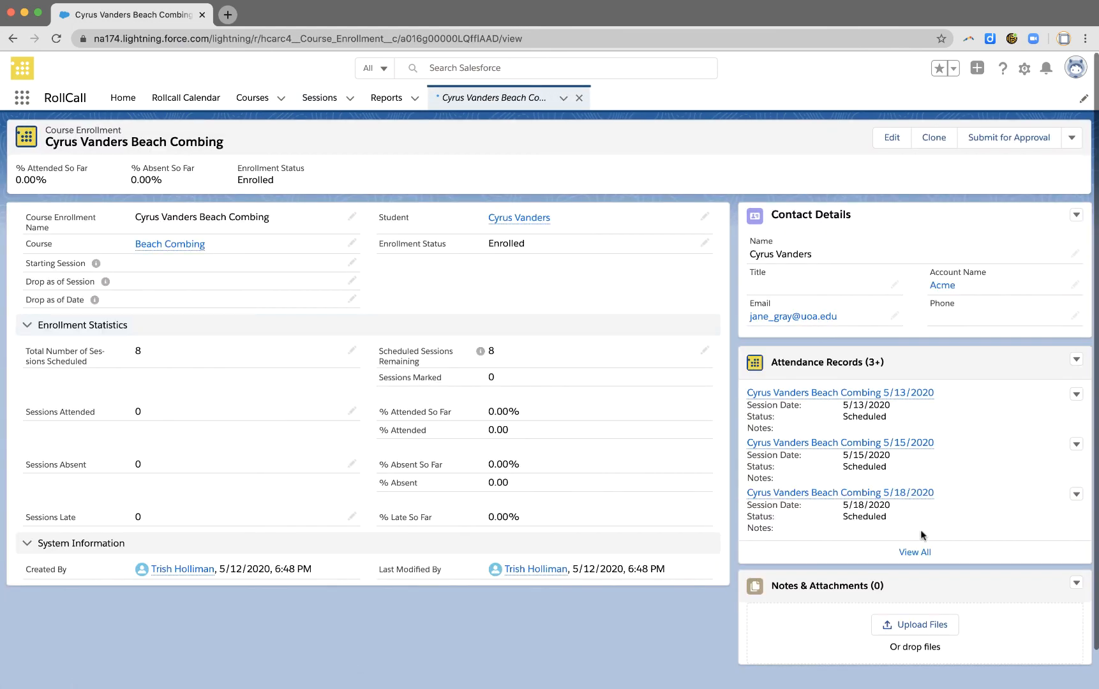
left_click(920, 553)
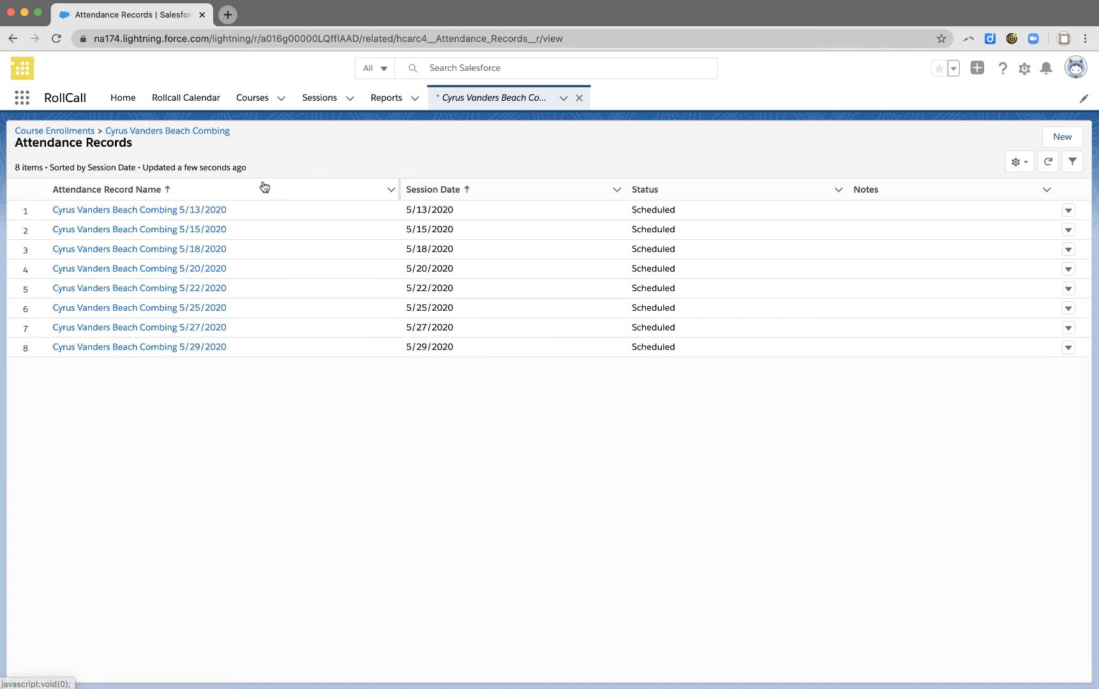
left_click(579, 98)
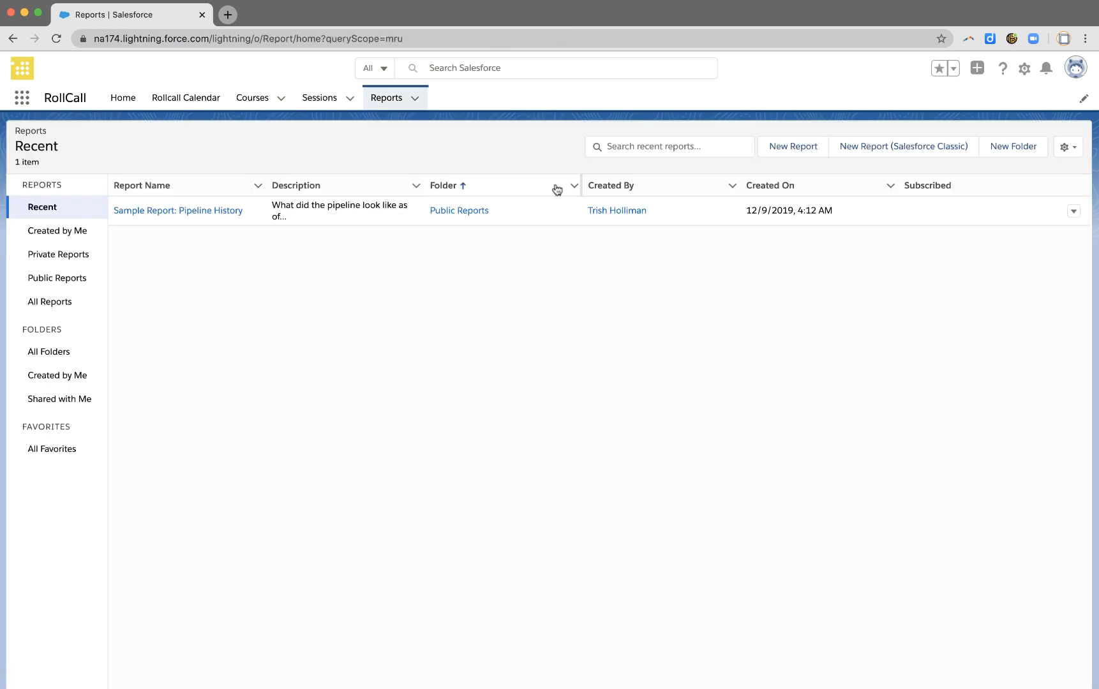
- Reopen the Beach Combing course and start a new enrollment for the first suggested Acme contact
left_click(258, 102)
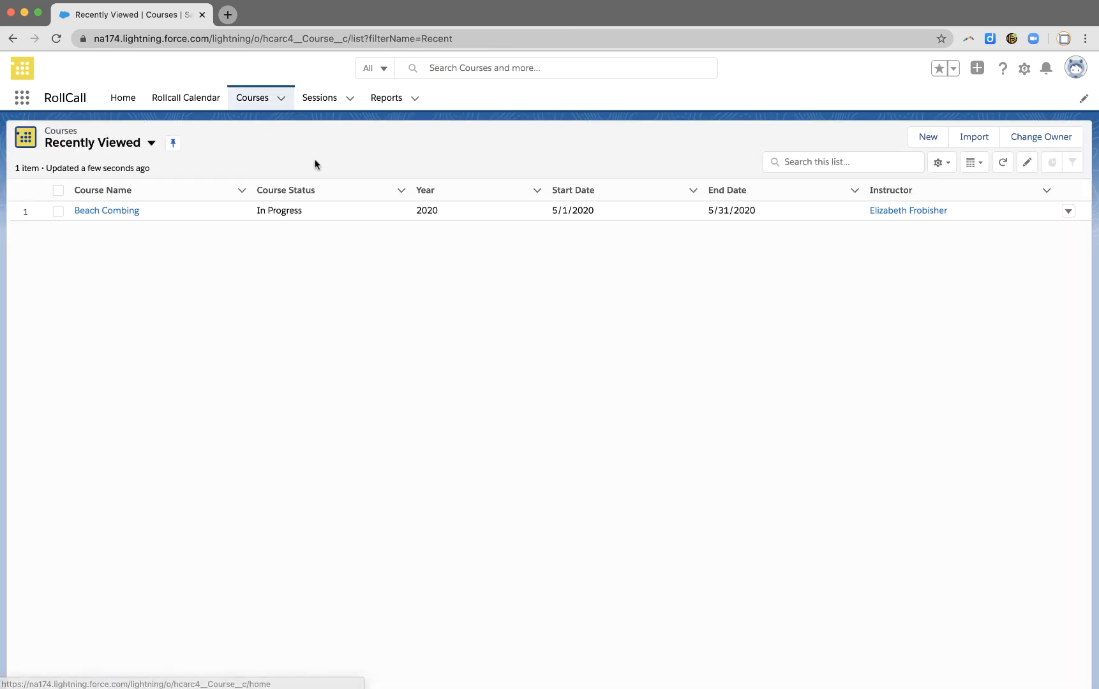
left_click(132, 211)
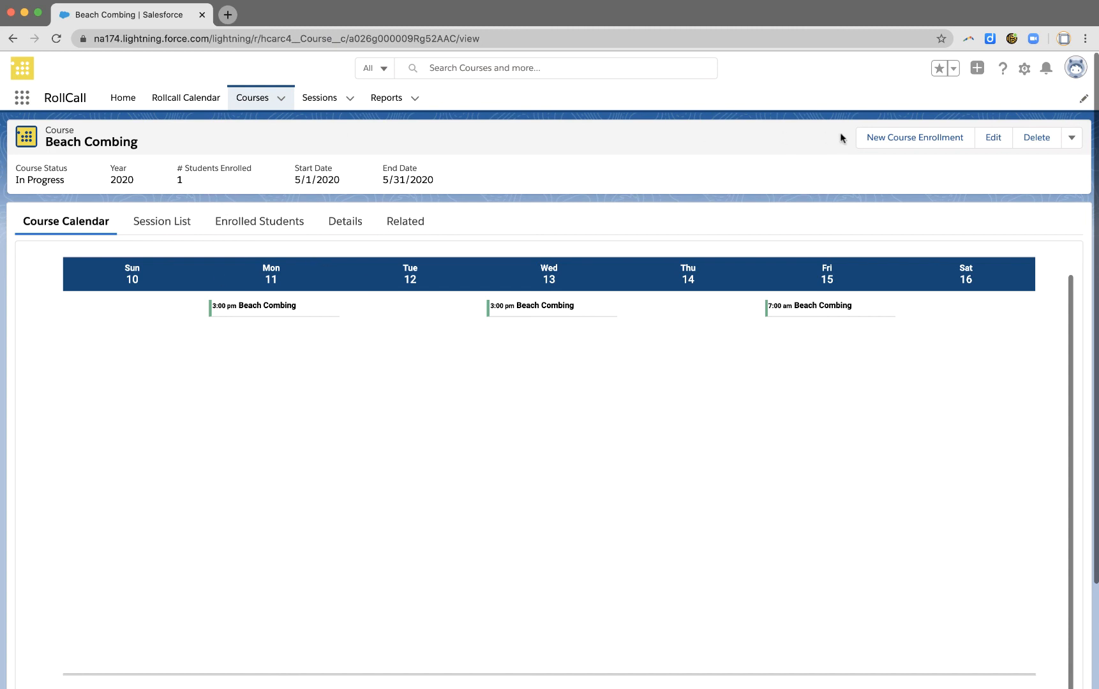
left_click(887, 135)
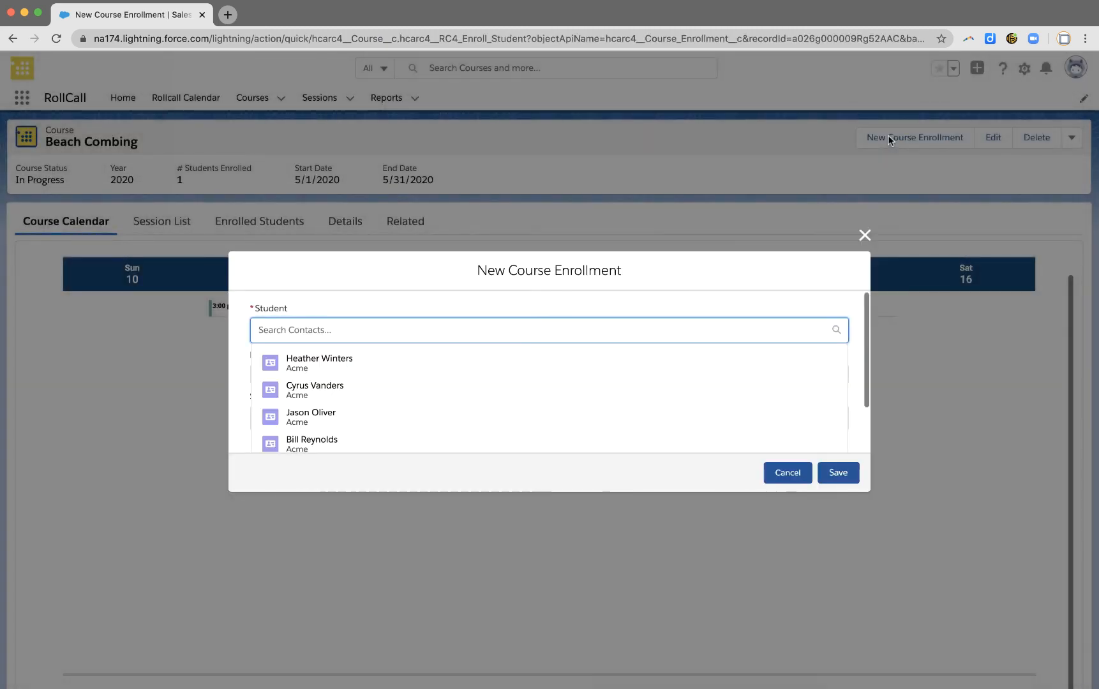
left_click(354, 369)
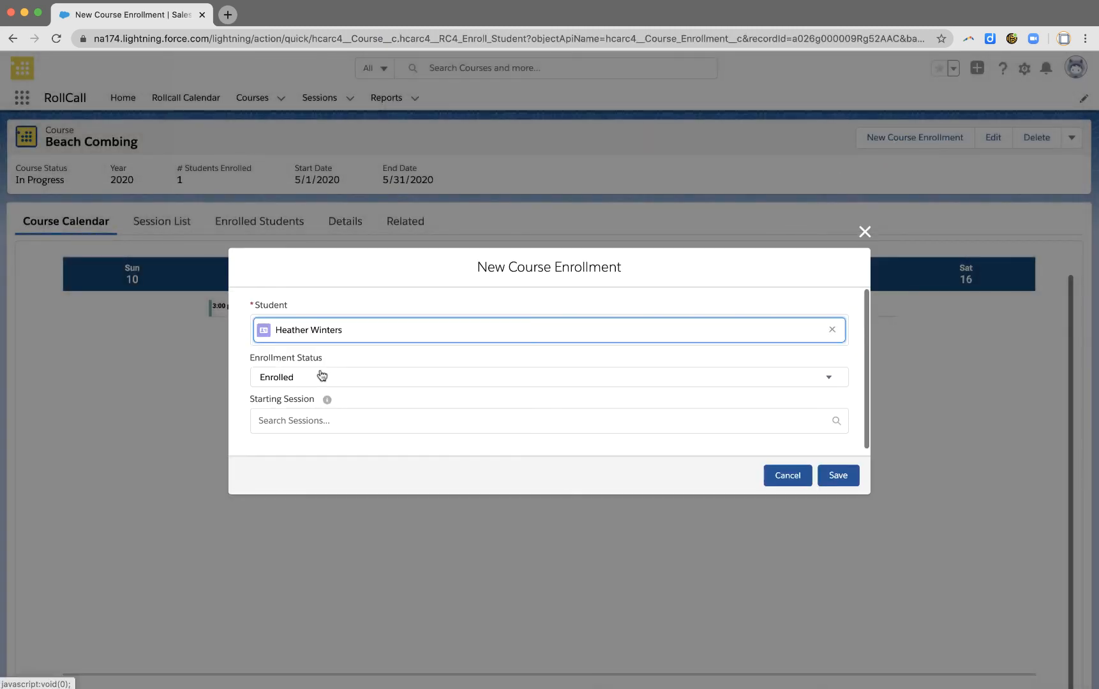
- Search the Starting Session options for "bea" and look through the suggested Beach Combing sessions
left_click(327, 421)
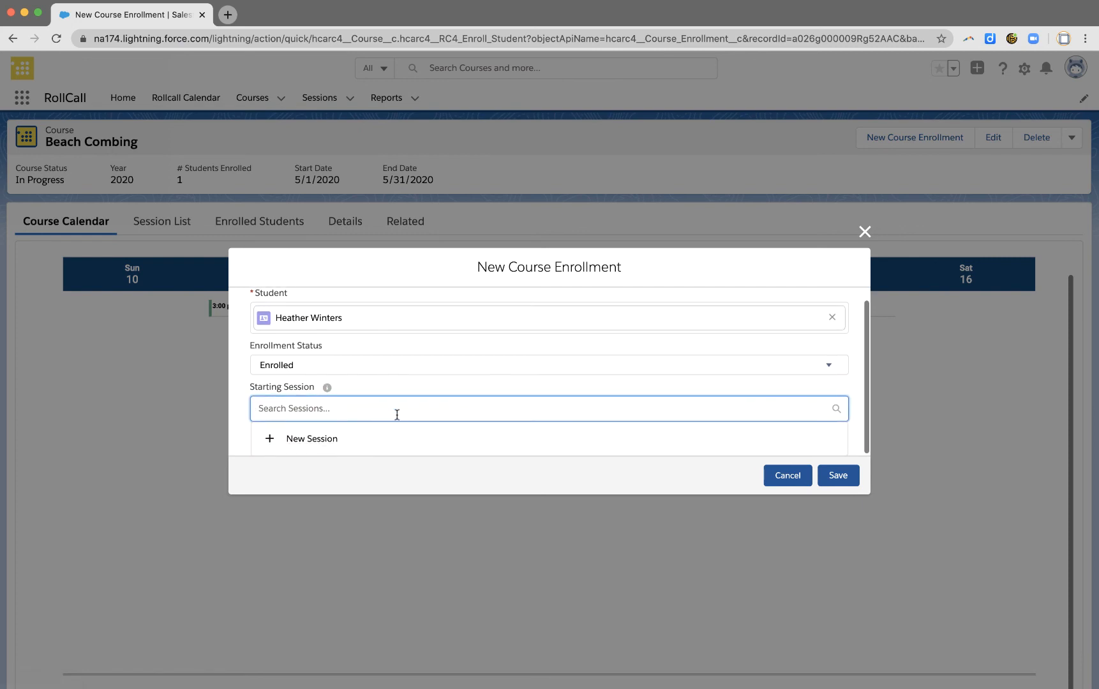
type("bea")
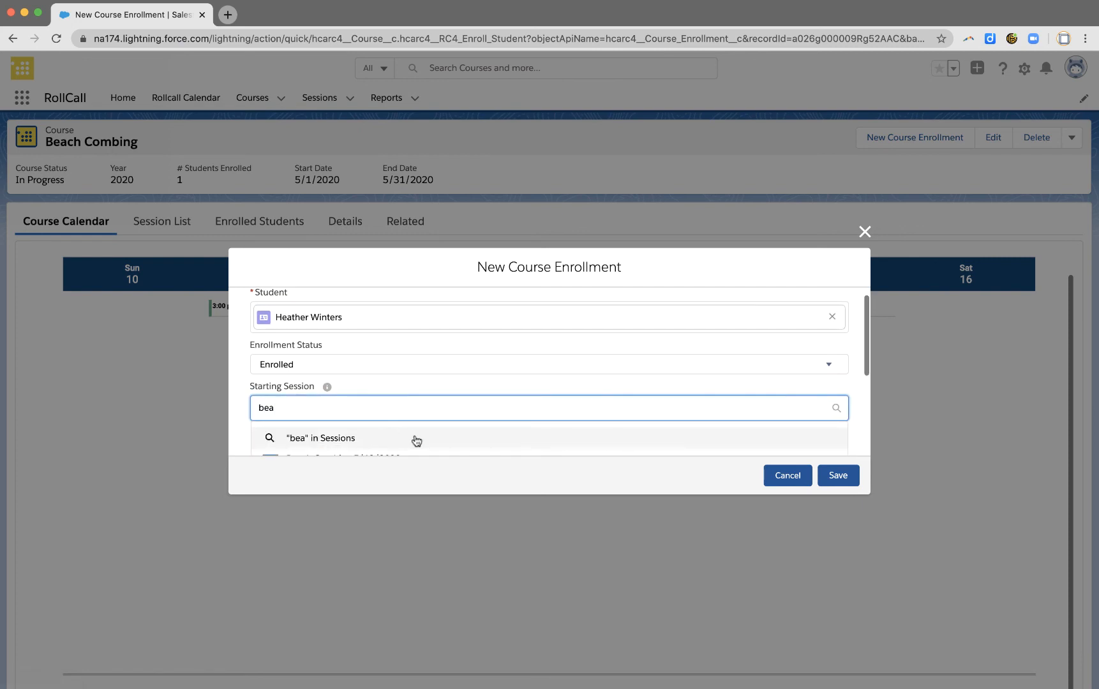
scroll(417, 362, "down", 2)
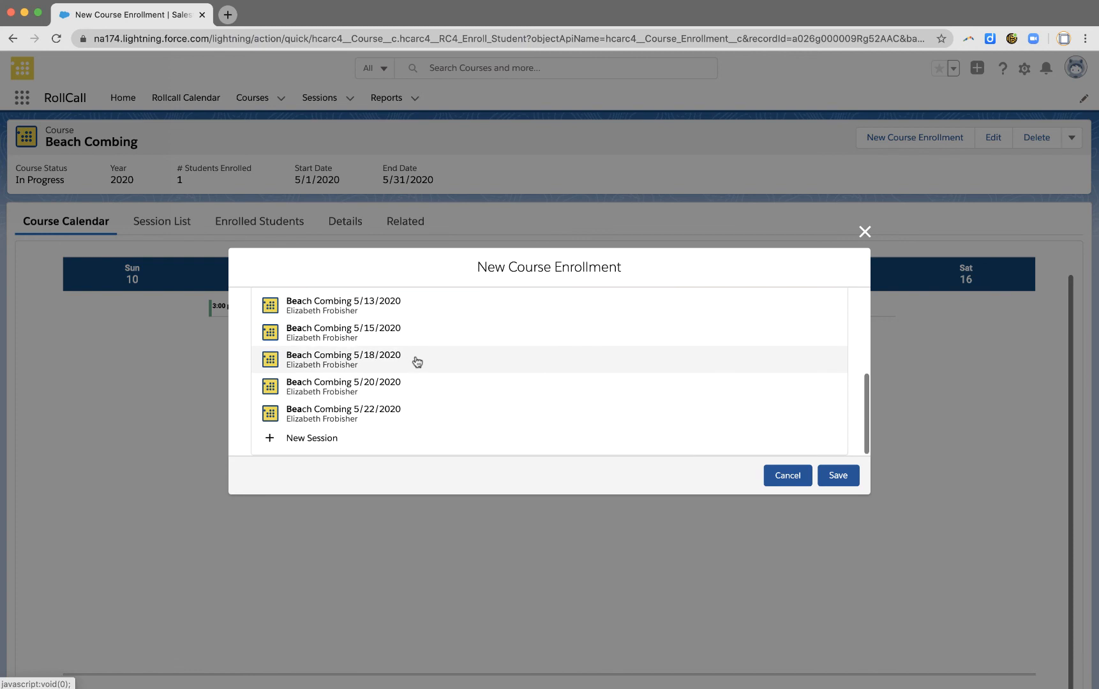
scroll(417, 361, "up", 4)
scroll(415, 363, "down", 2)
scroll(415, 363, "down", 2)
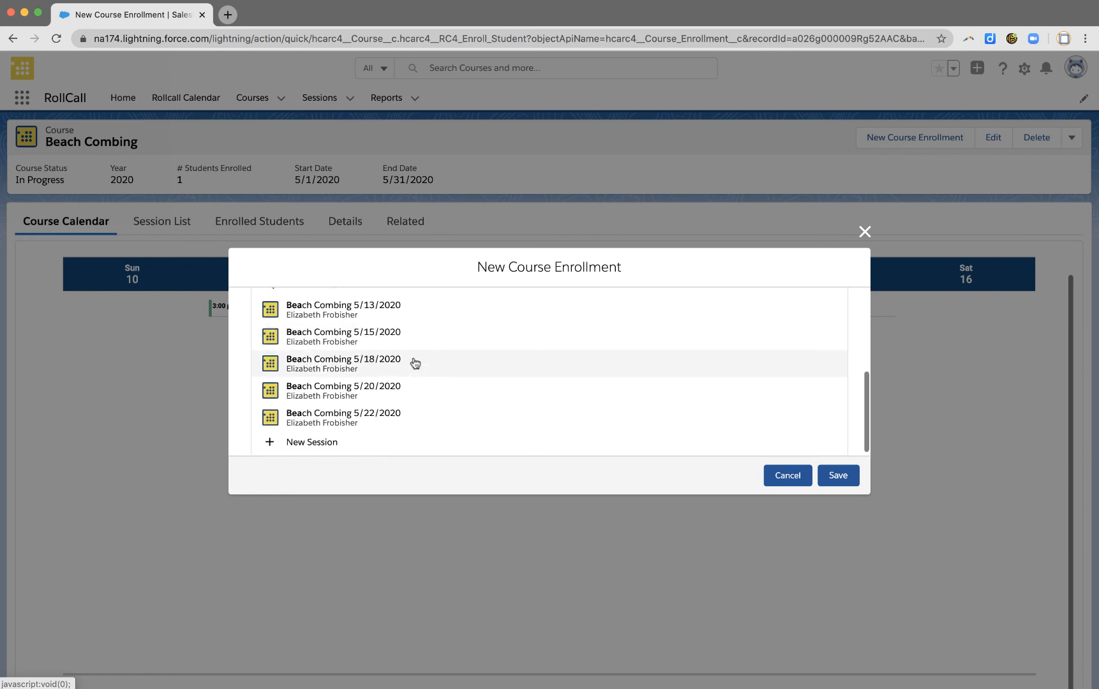
scroll(412, 363, "up", 4)
scroll(353, 378, "up", 1)
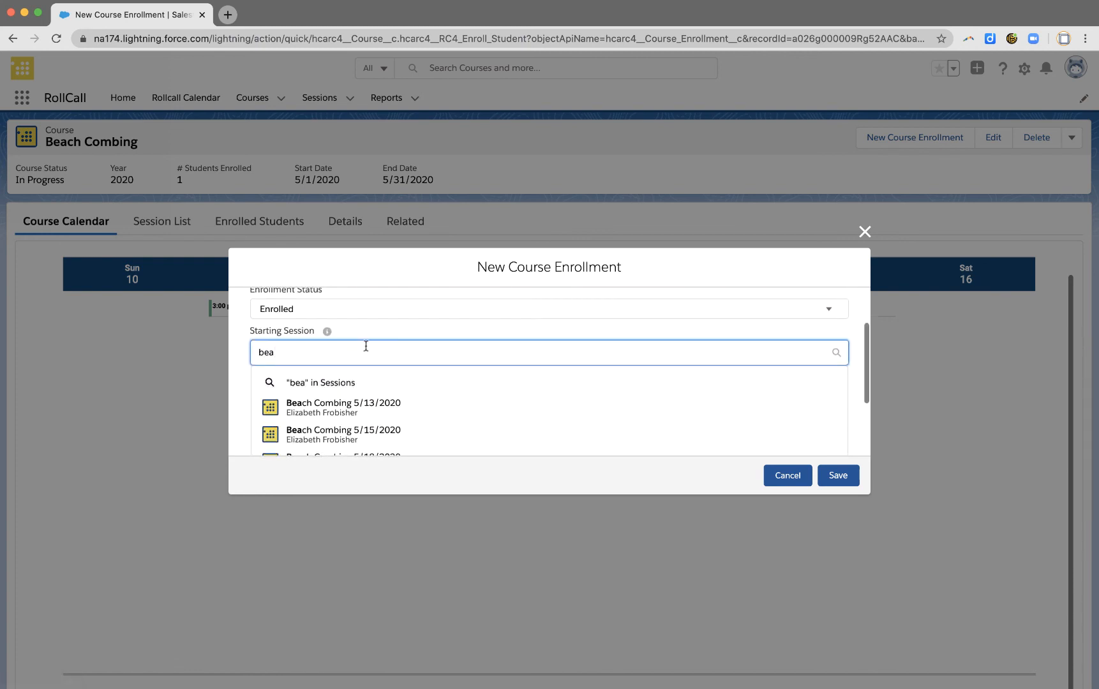
- Narrow the starting session search to "beach combing 5/1/", select Beach Combing 5/1/2020, and save the enrollment
left_click(366, 346)
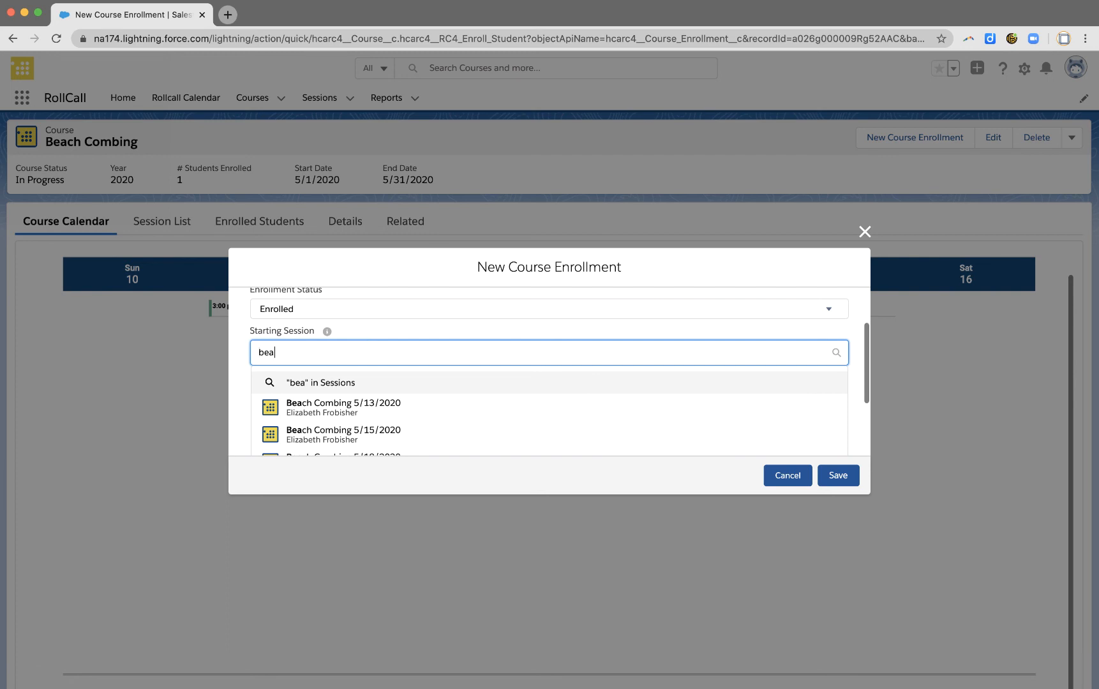
type("ch combing 5/")
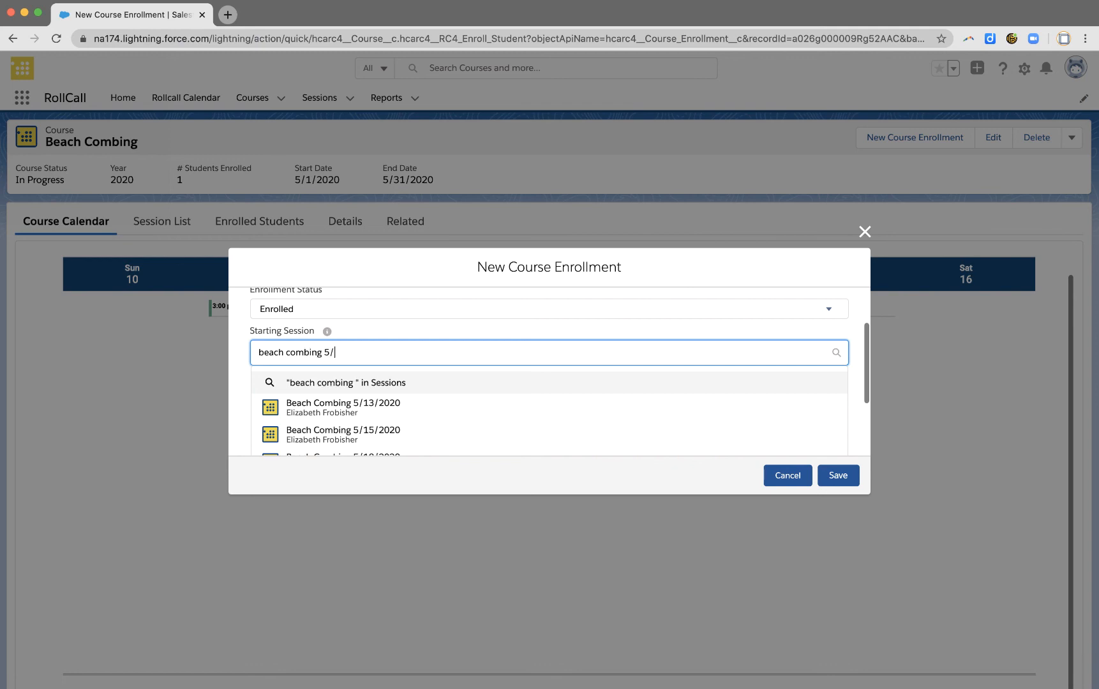
type("1/")
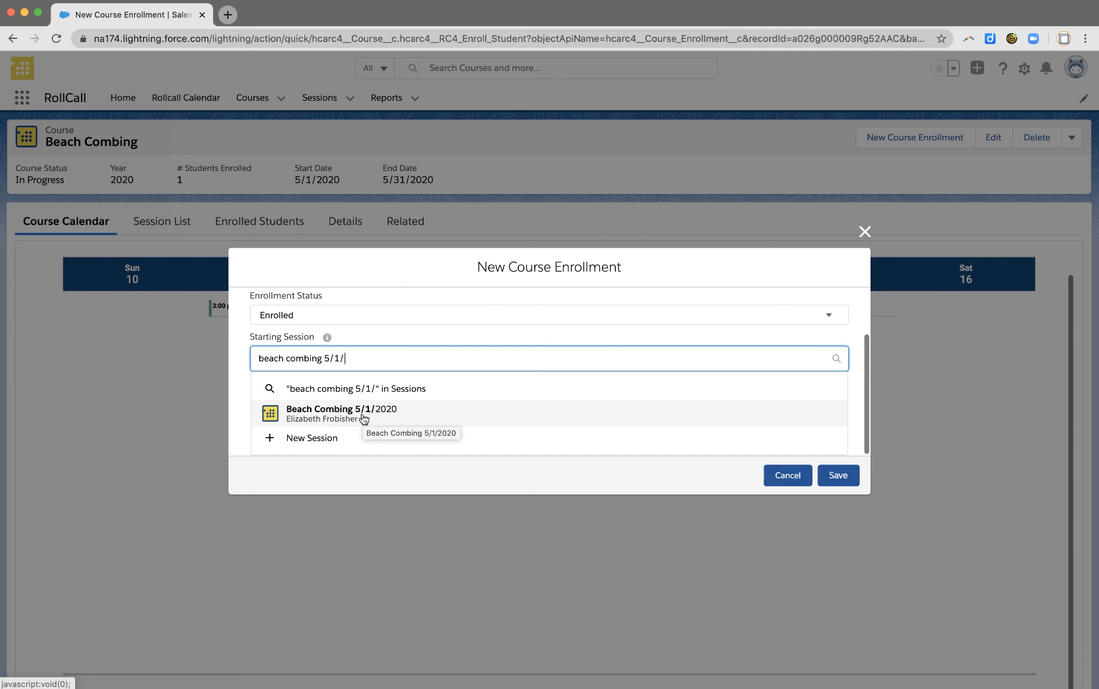
left_click(335, 416)
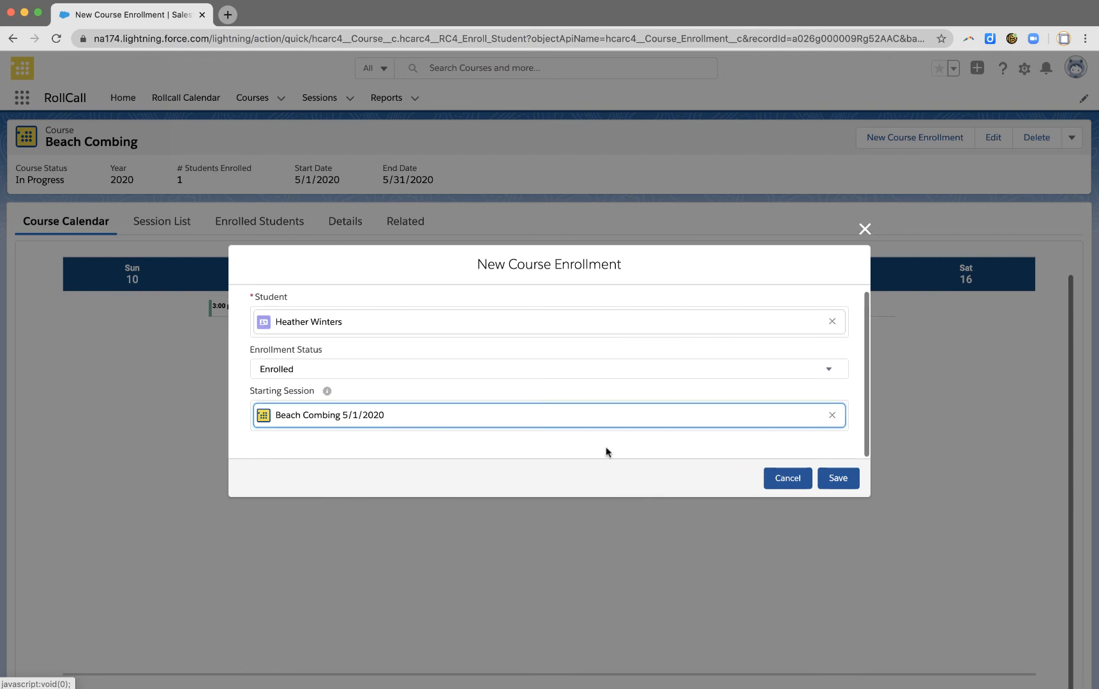
left_click(847, 487)
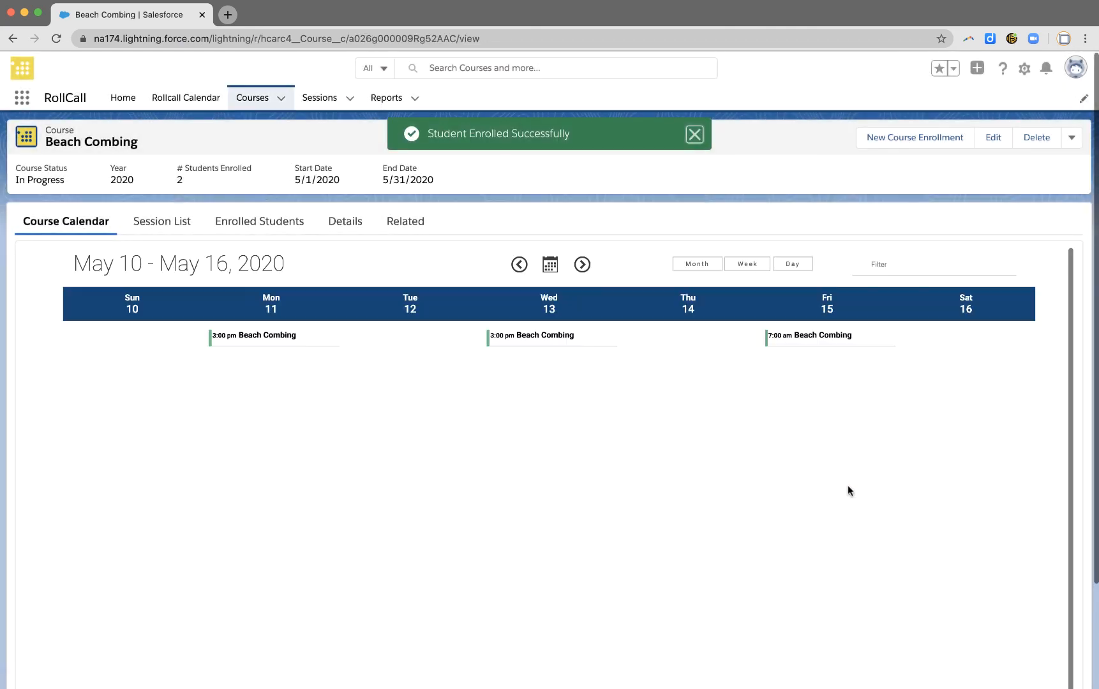
- Check the attendance lists of the Monday 5/4/2020 and Wednesday 5/13/2020 Beach Combing sessions from the course calendar
left_click(518, 265)
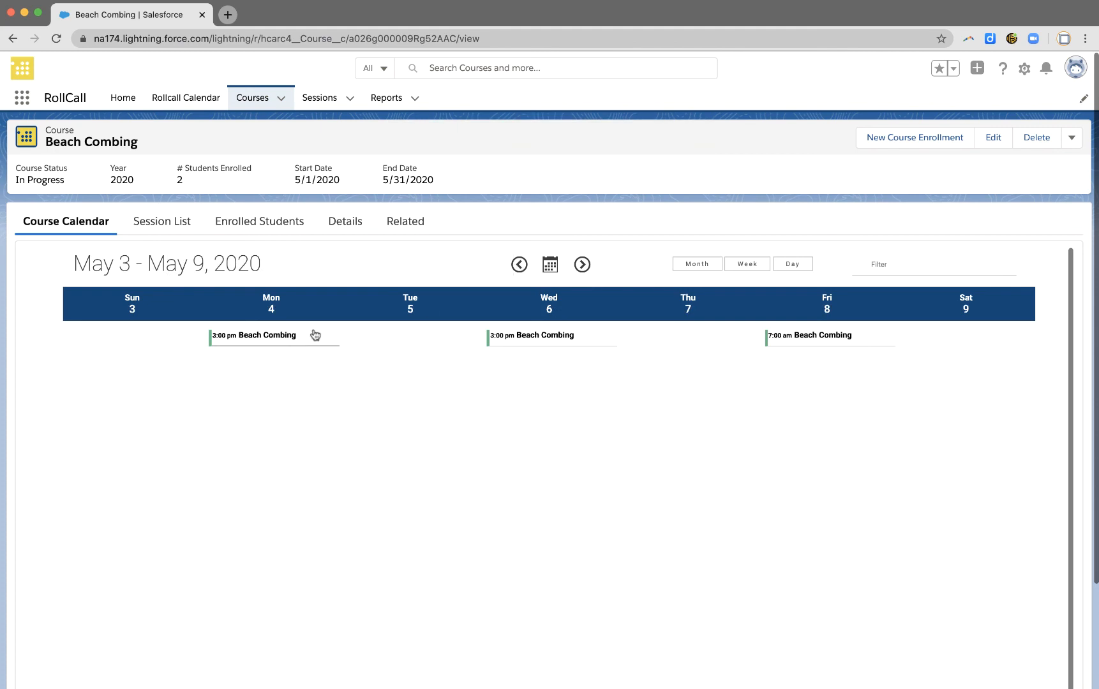
left_click(294, 337)
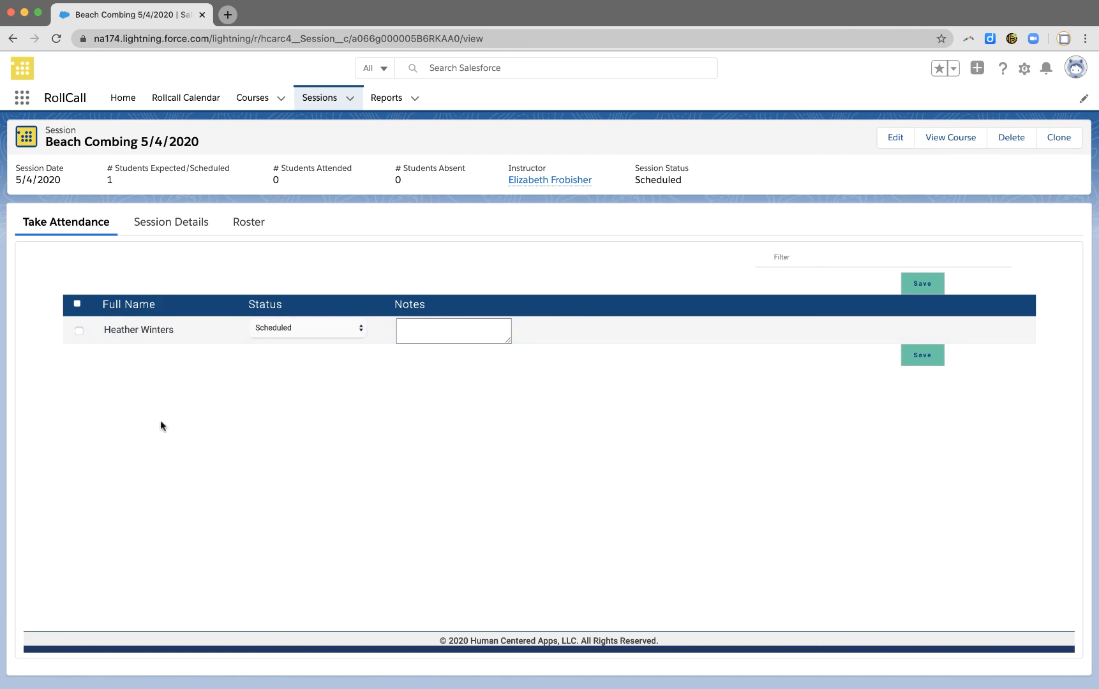
left_click(251, 99)
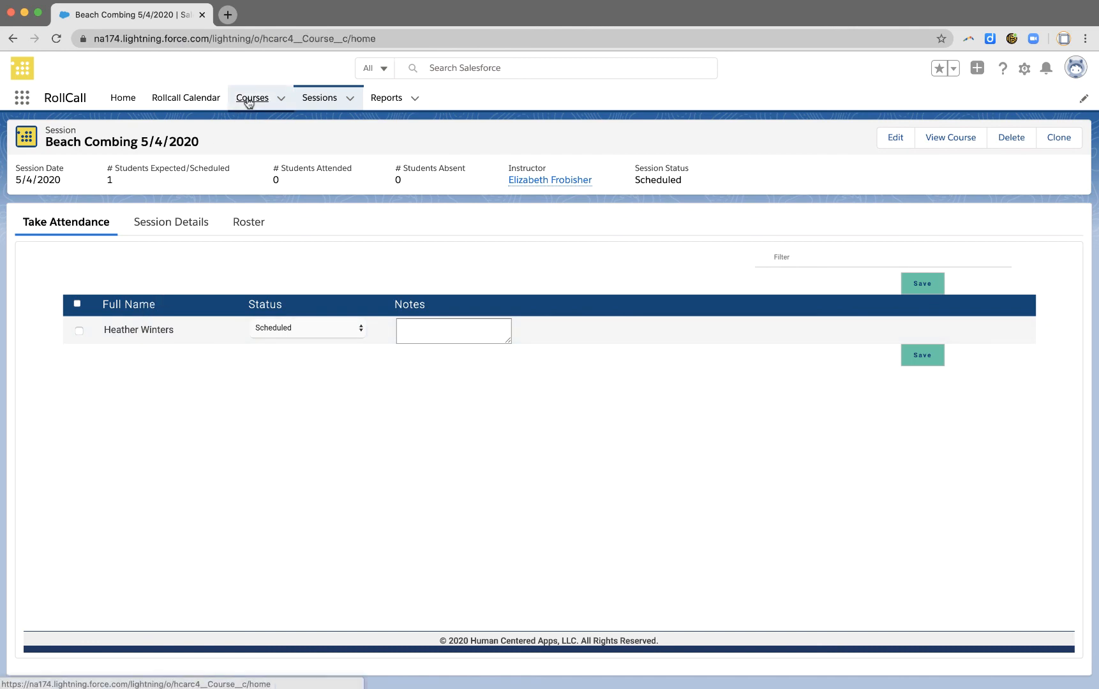
left_click(129, 206)
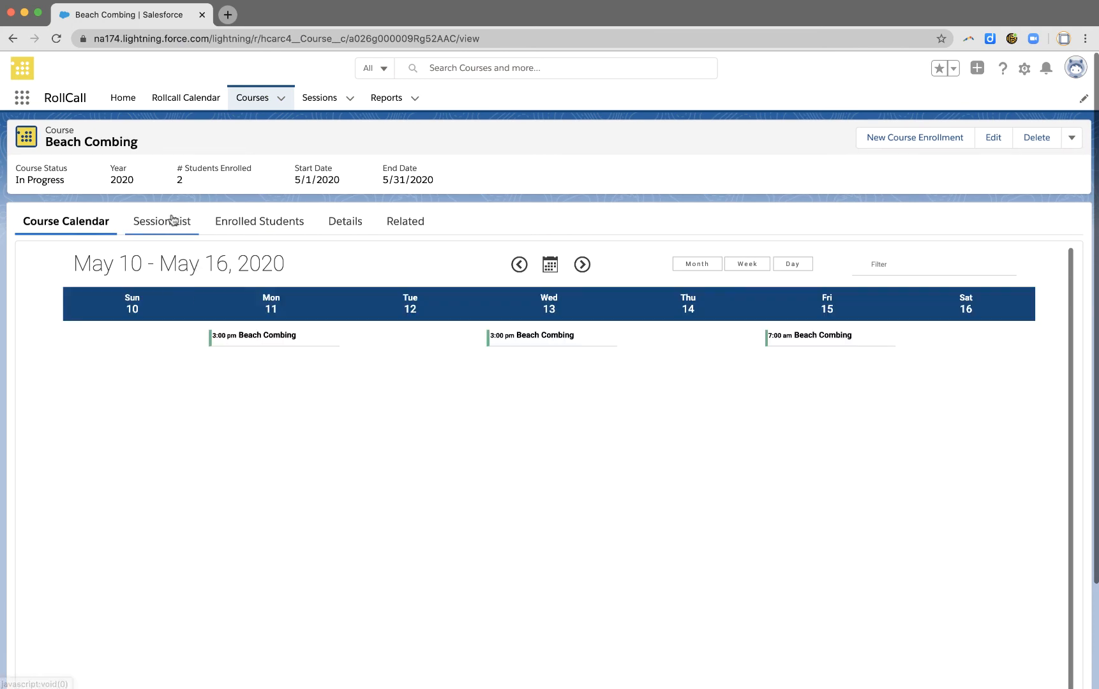
left_click(560, 335)
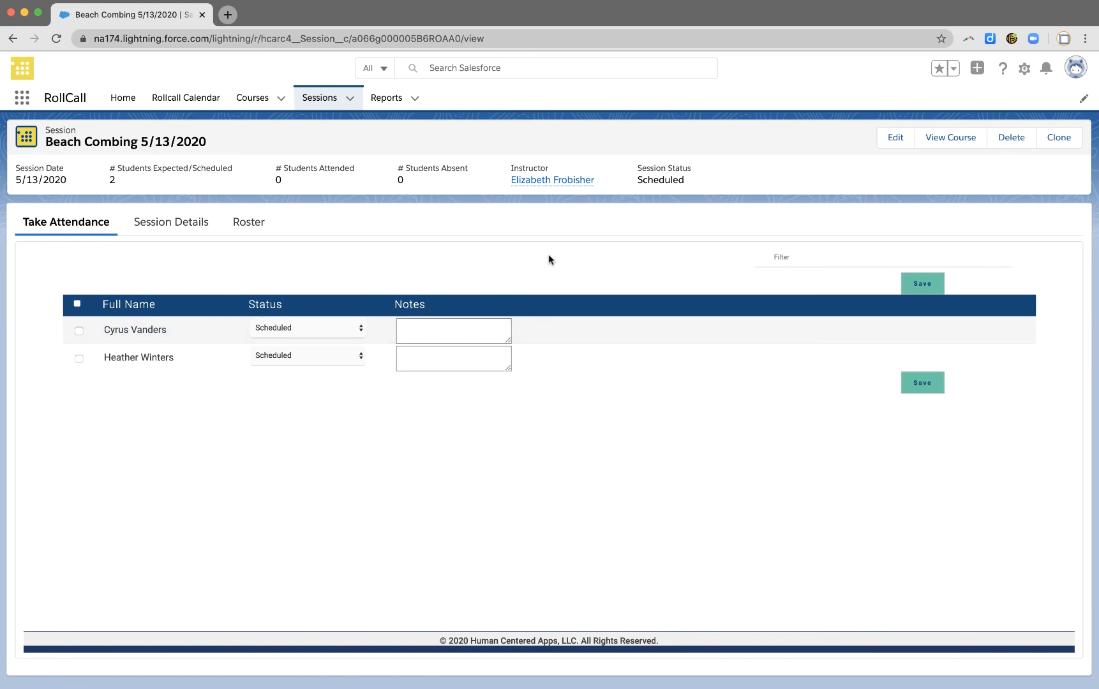
- Return to the course, start another enrollment, search by the student's first name, and begin a new contact for the student
left_click(953, 138)
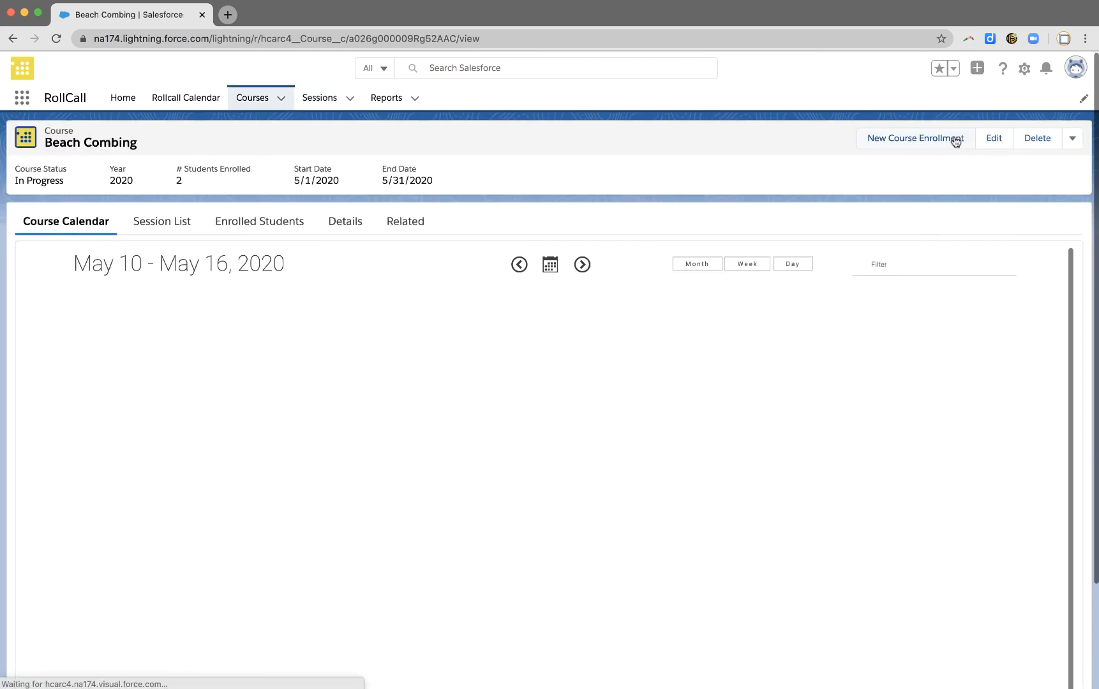
left_click(902, 146)
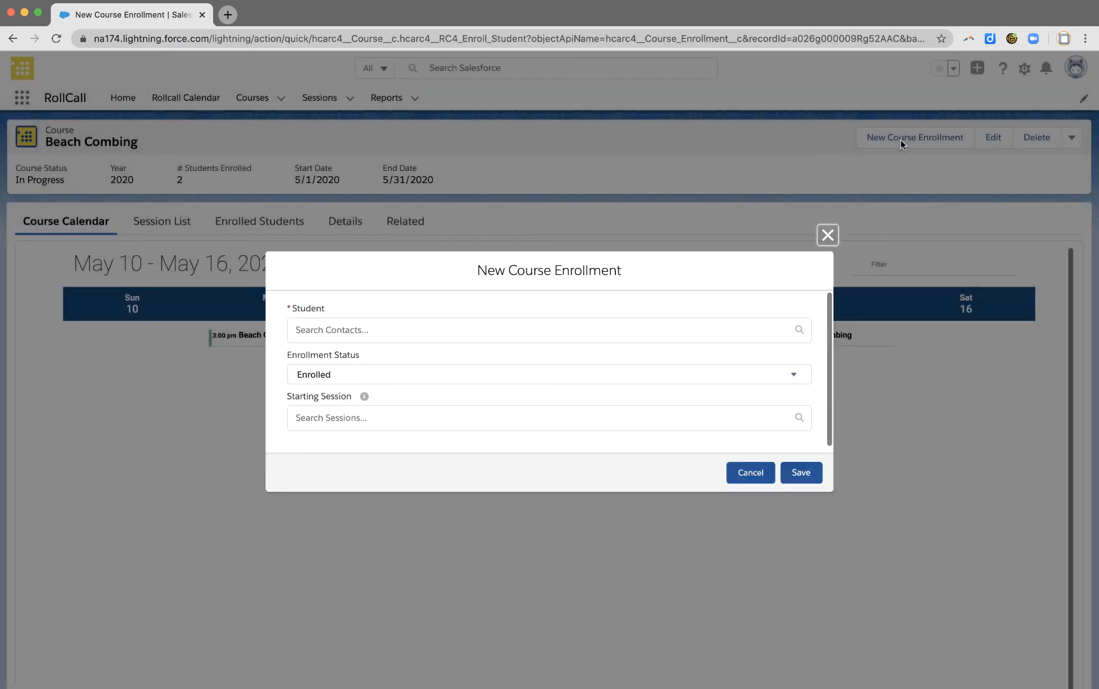
left_click(564, 321)
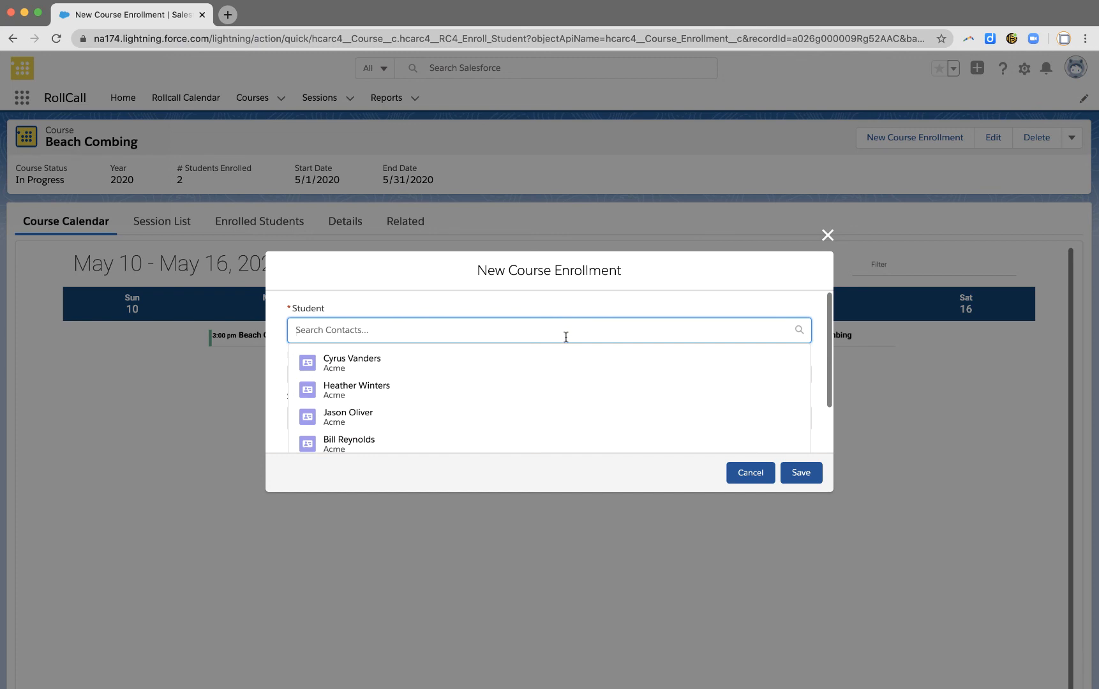
type("Miley")
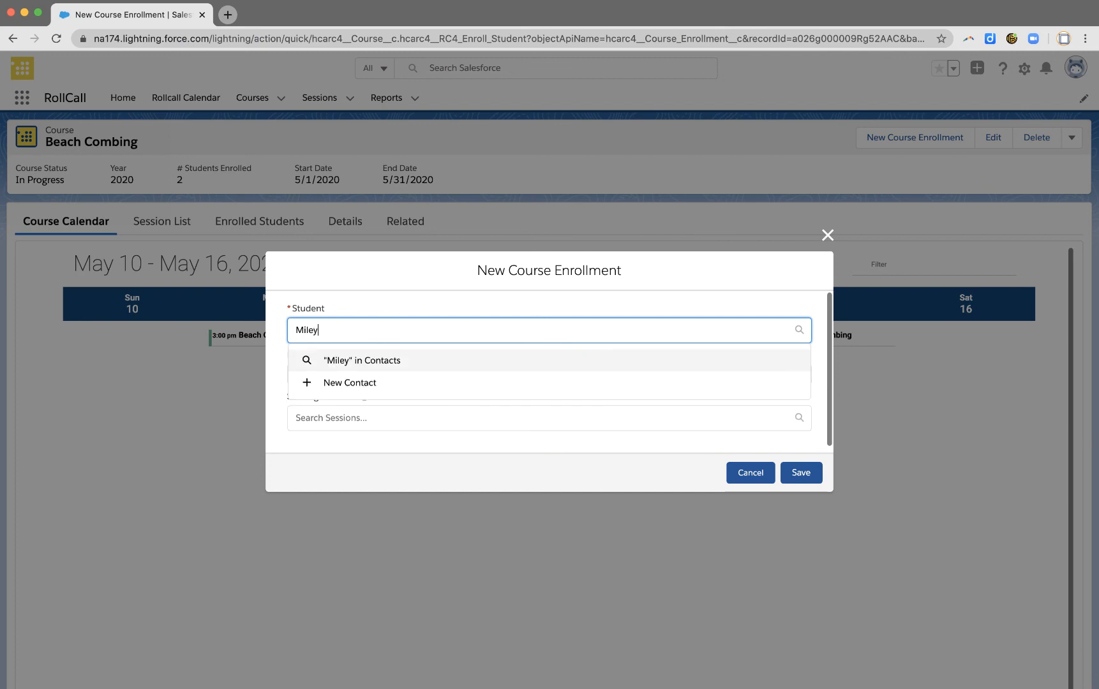
left_click(345, 384)
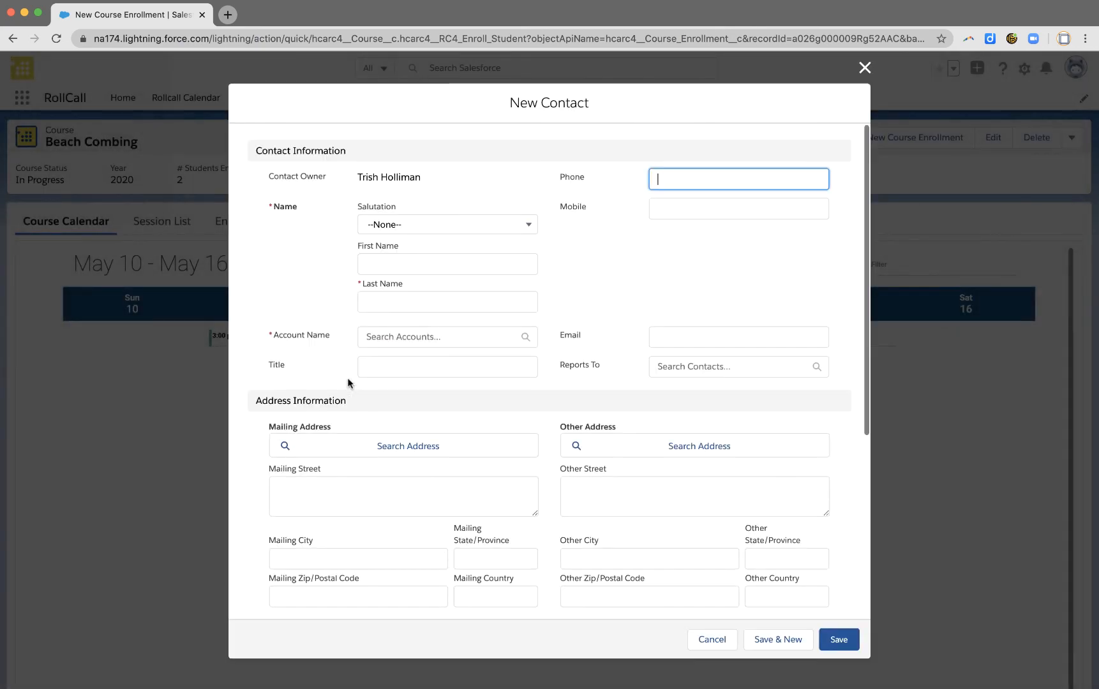
- Enter the new contact's first and last name, set the account to Acme, and save the contact
left_click(430, 260)
type("Miley")
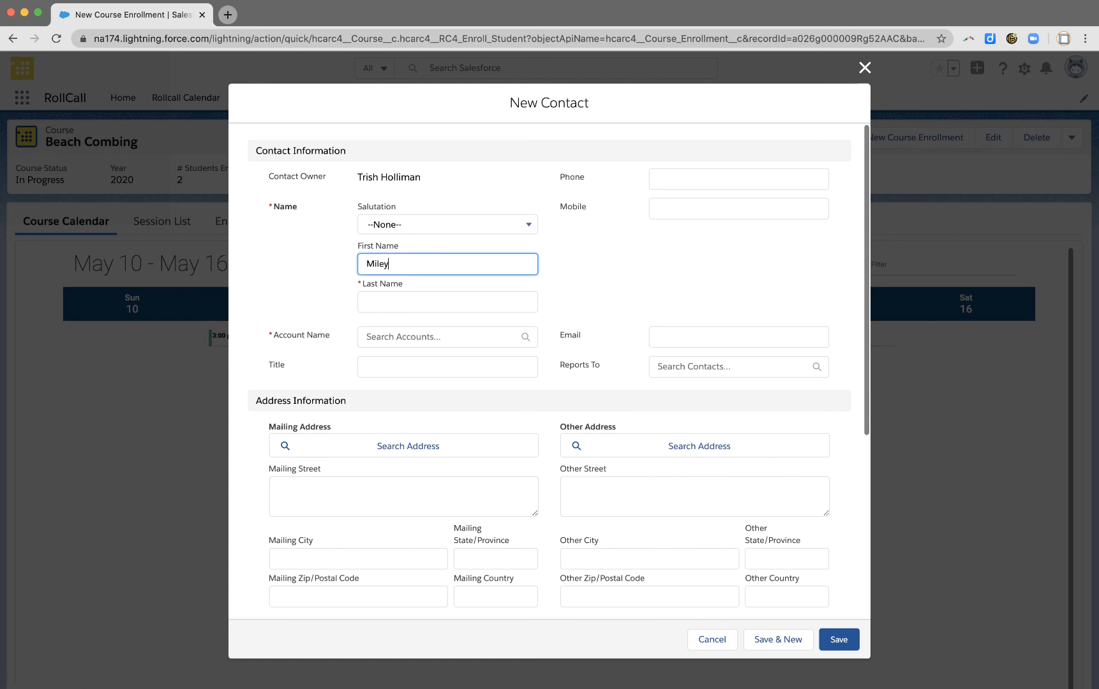
left_click(413, 303)
type("W")
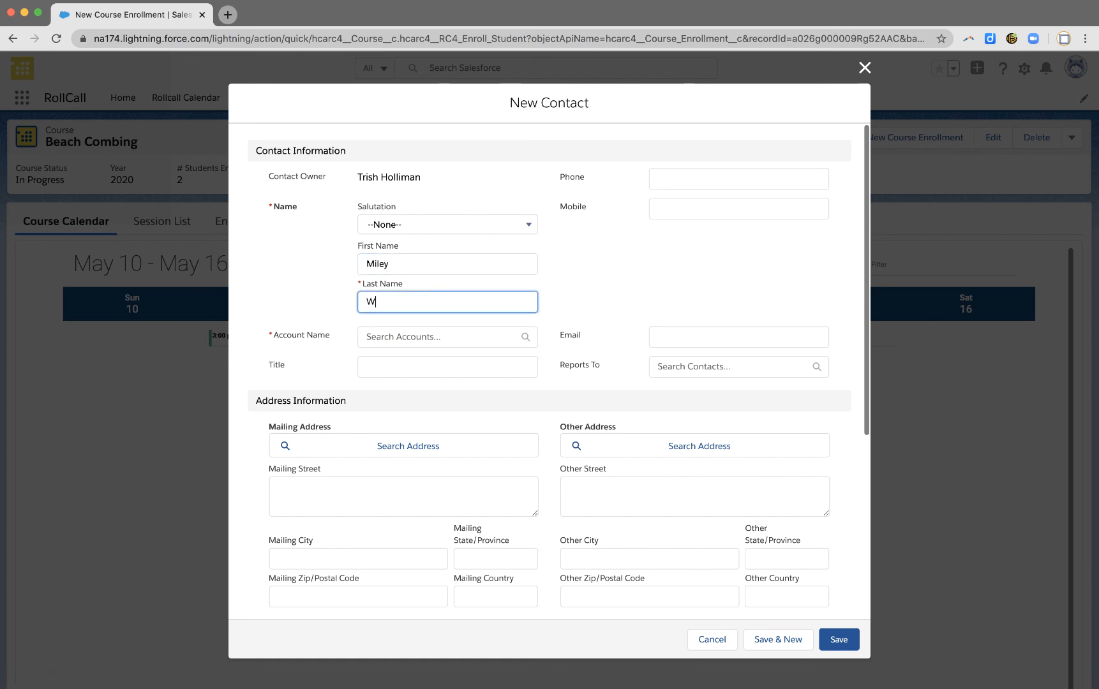
type("aters")
left_click(452, 332)
left_click(441, 365)
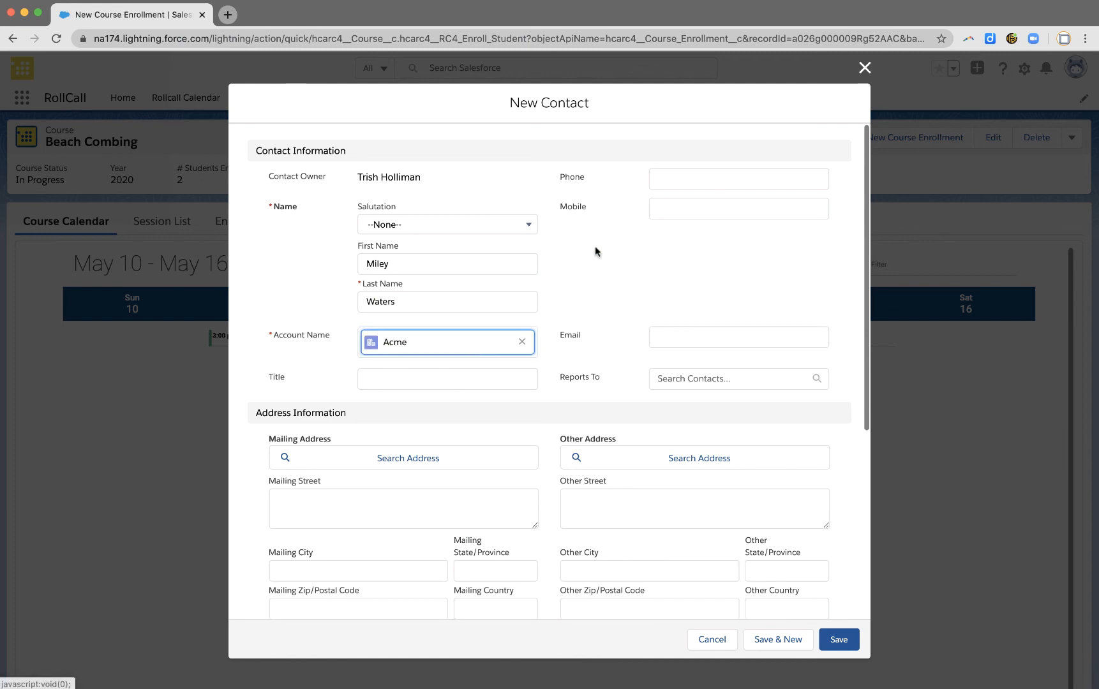
scroll(466, 441, "down", 5)
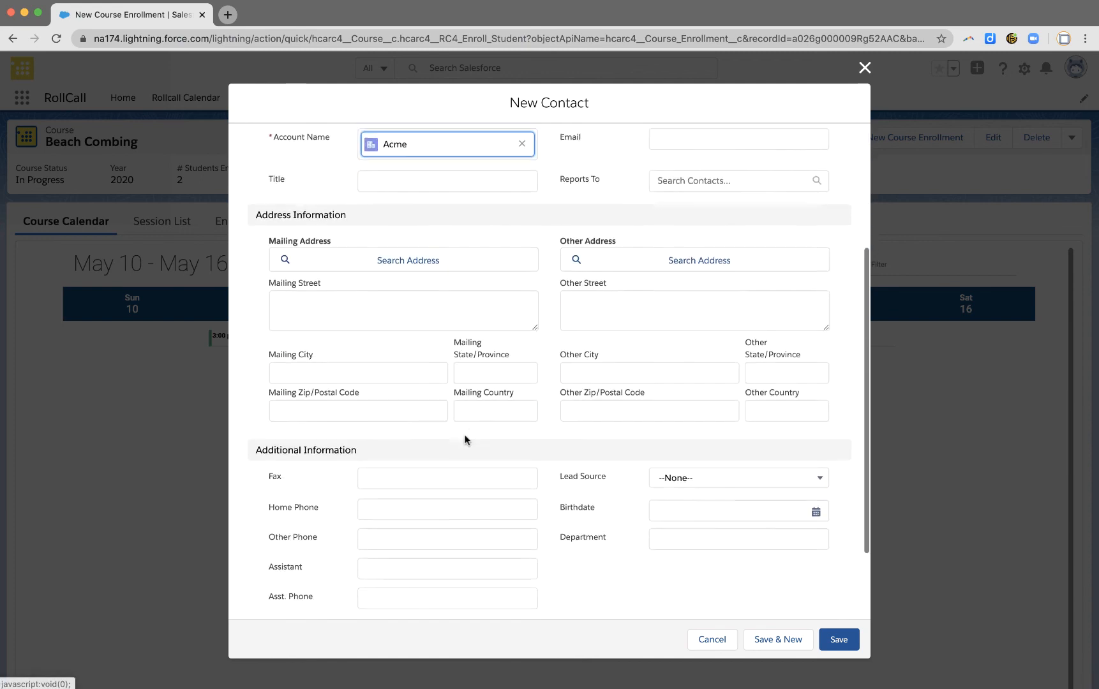
scroll(466, 435, "up", 5)
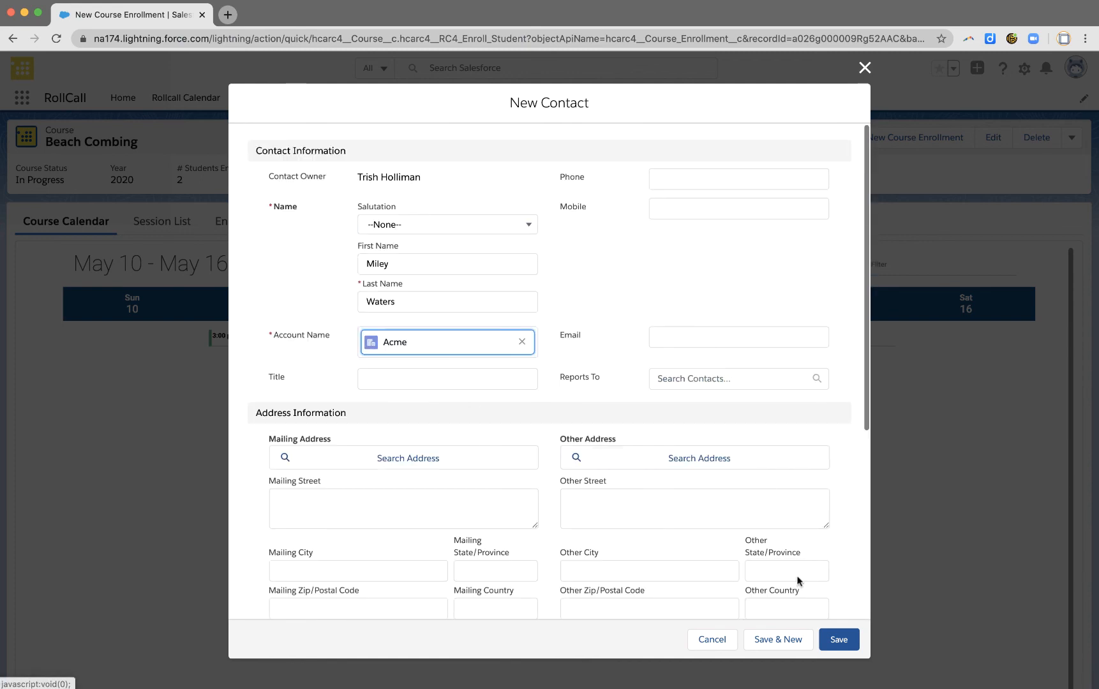
left_click(838, 638)
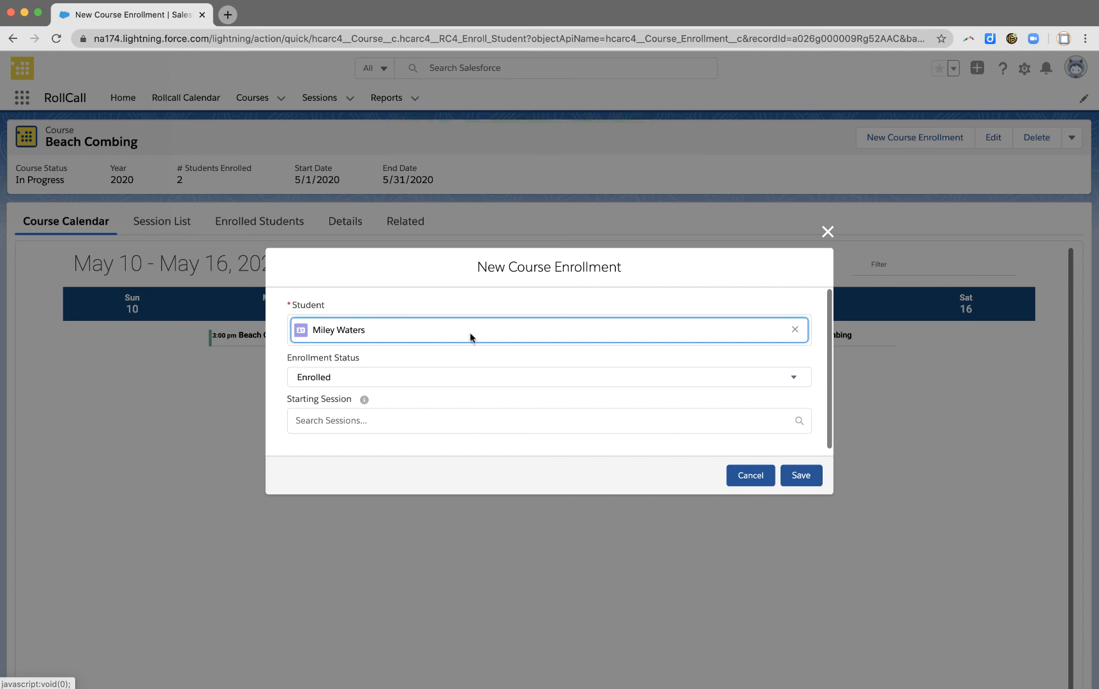
- Choose a starting session for the newly created student and save the course enrollment with status Enrolled
left_click(388, 420)
scroll(438, 421, "down", 2)
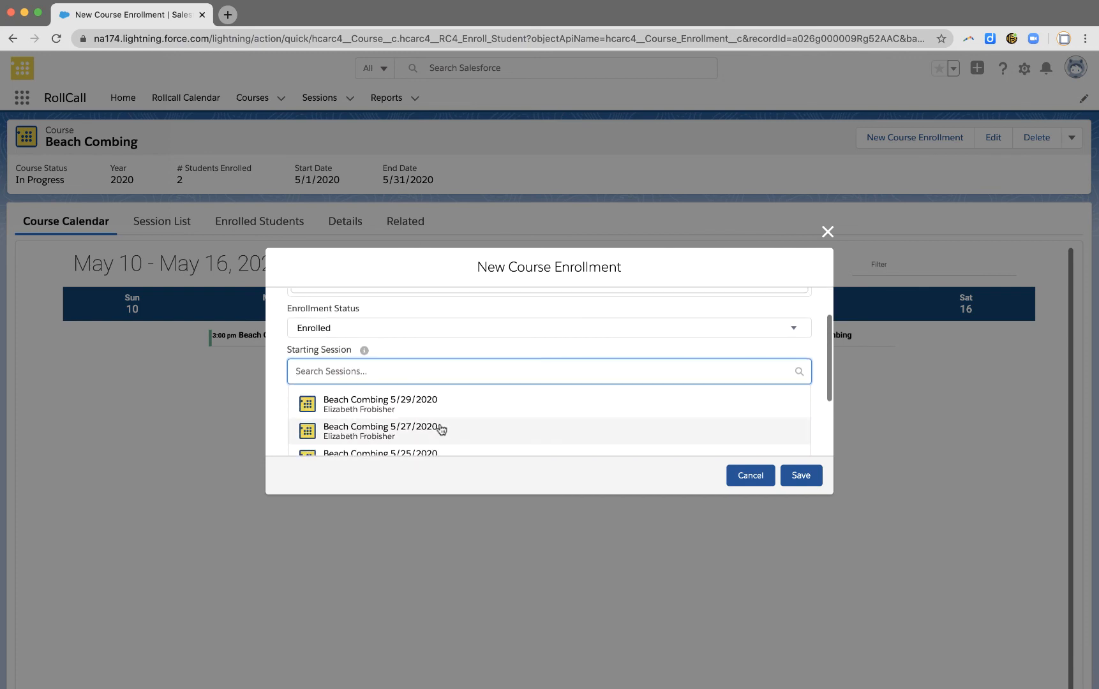
type("6/")
left_click(380, 399)
left_click(812, 476)
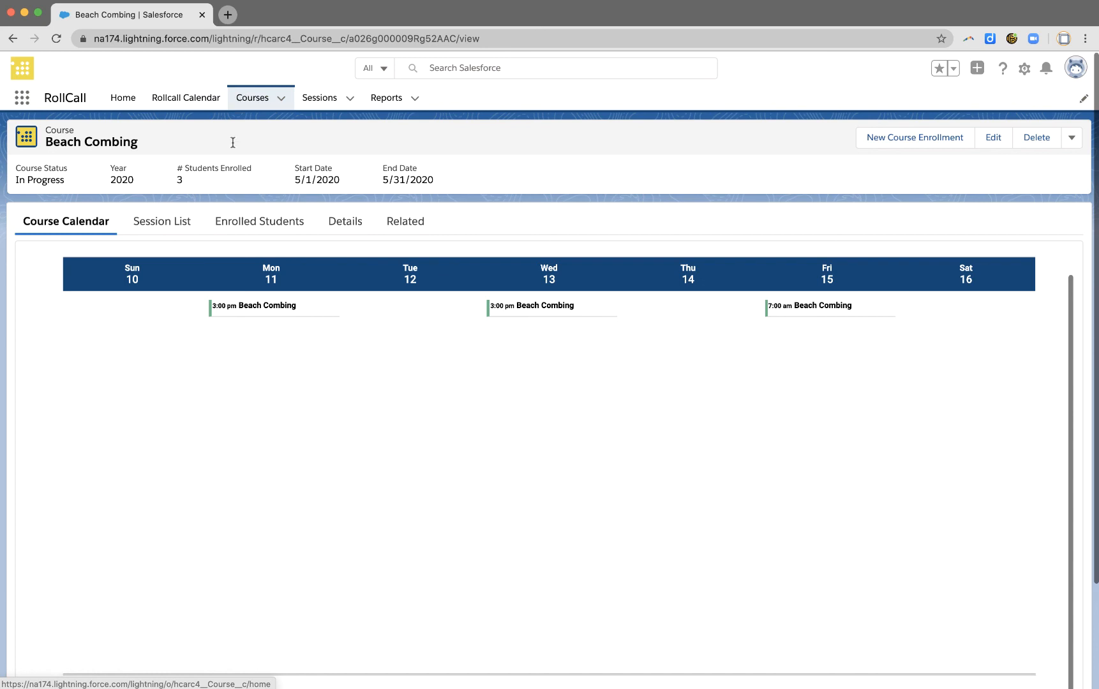
- Compare the enrolled students' remaining sessions and attendance percentages, and examine the second enrollment's full attendance history
left_click(256, 226)
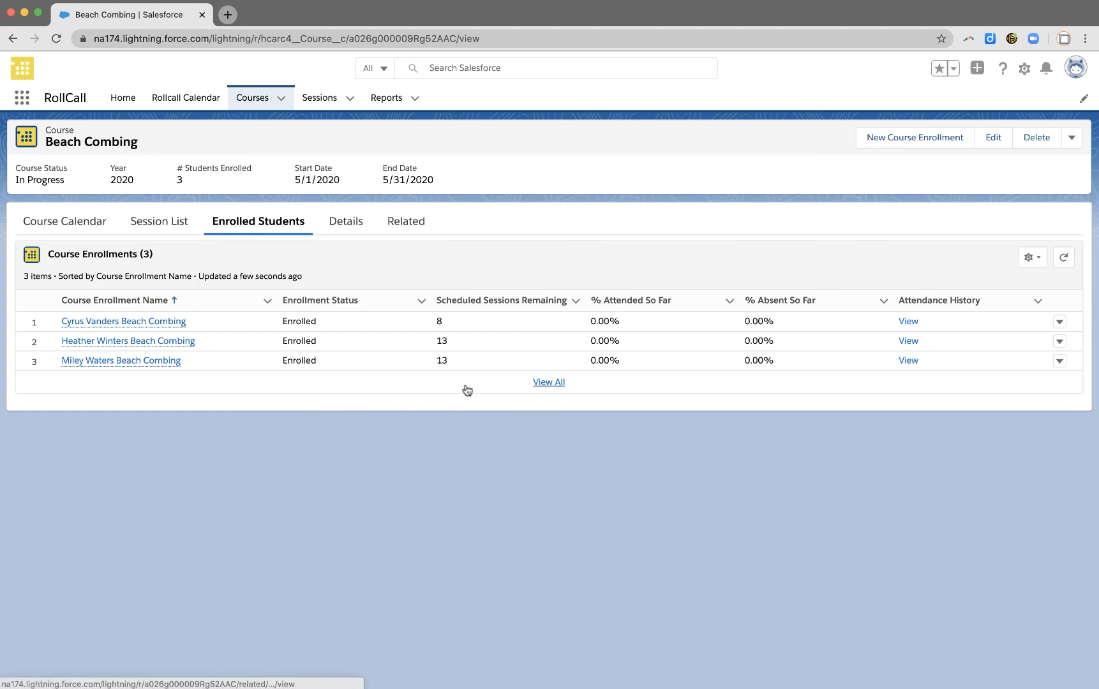
left_click(438, 322)
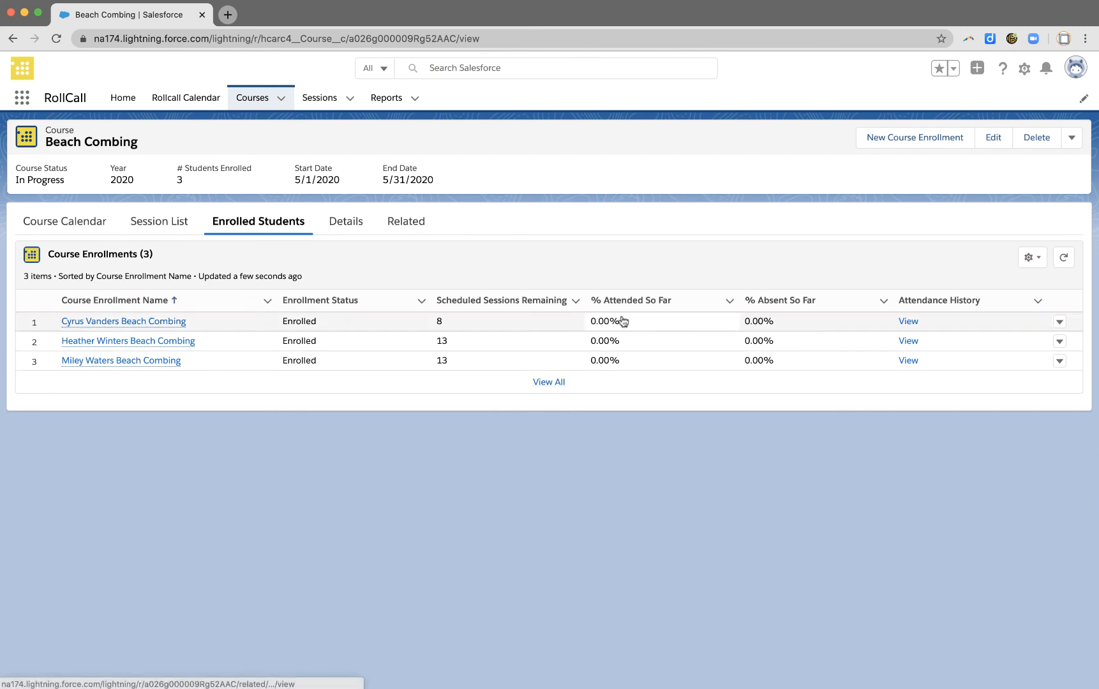
left_click(601, 318)
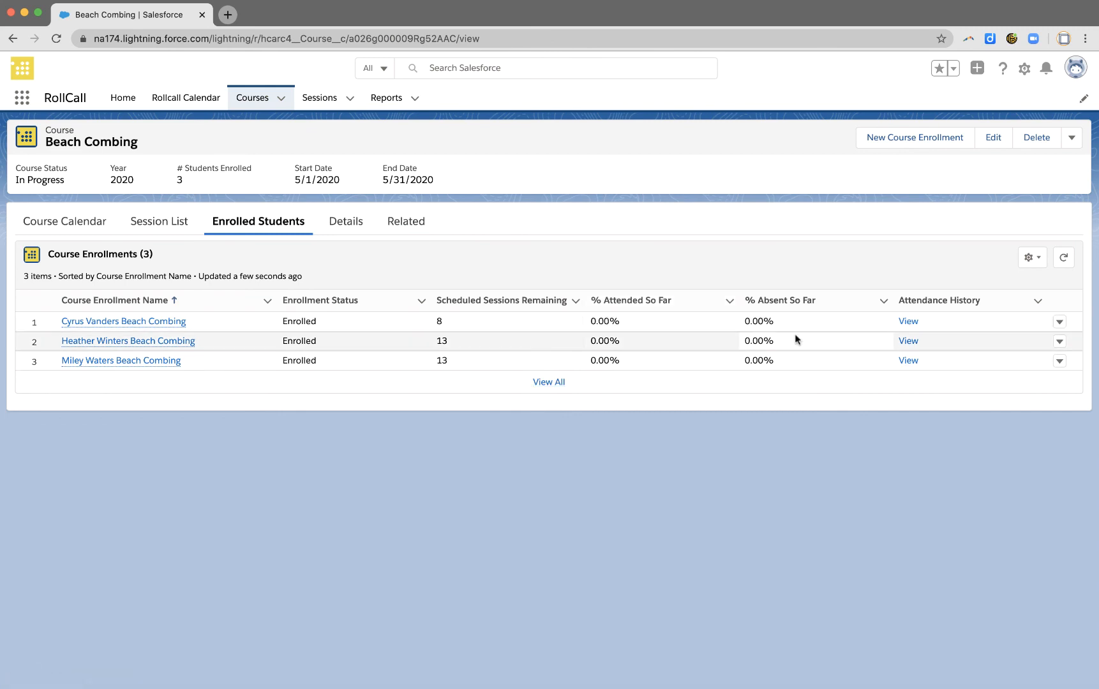
left_click(755, 355)
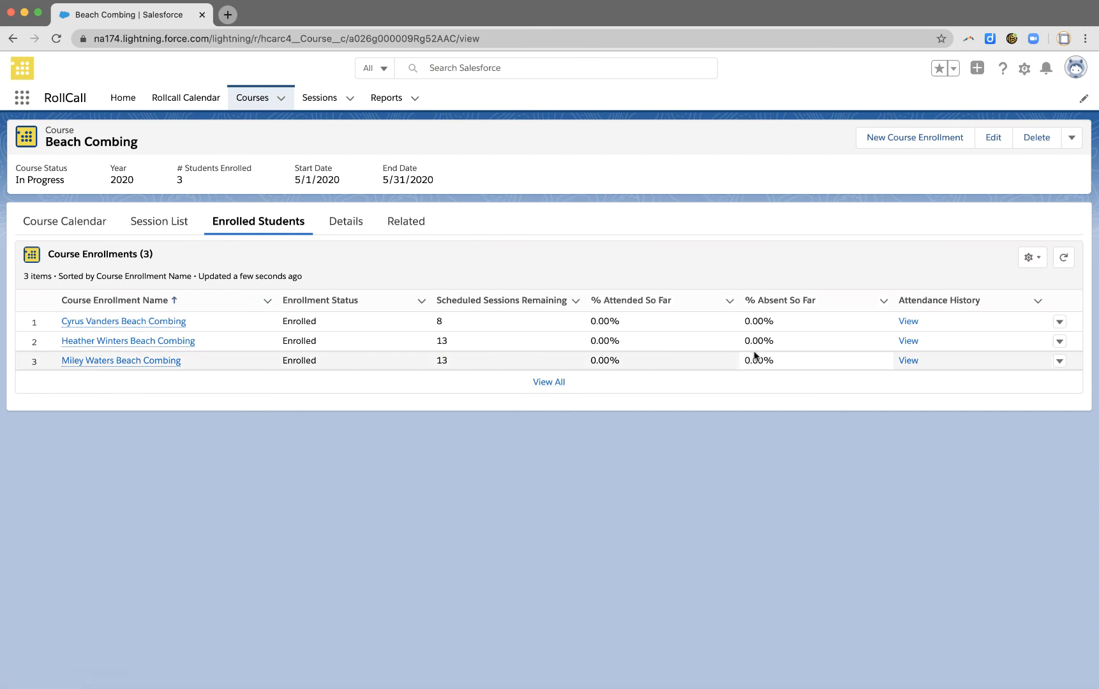
left_click(500, 339)
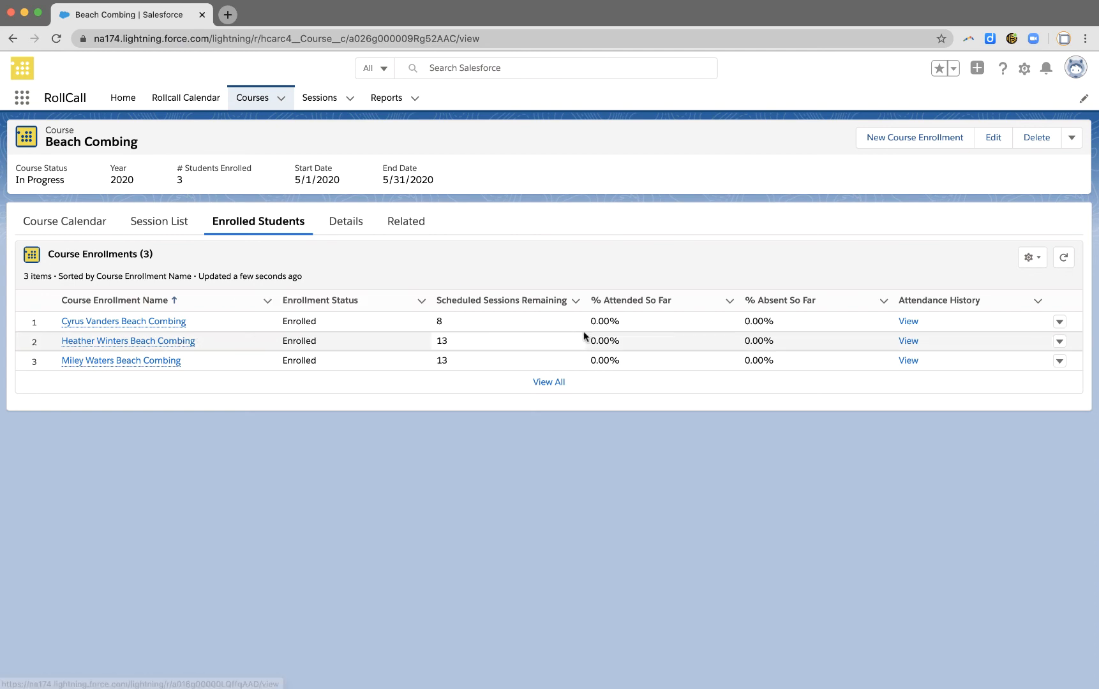
left_click(905, 341)
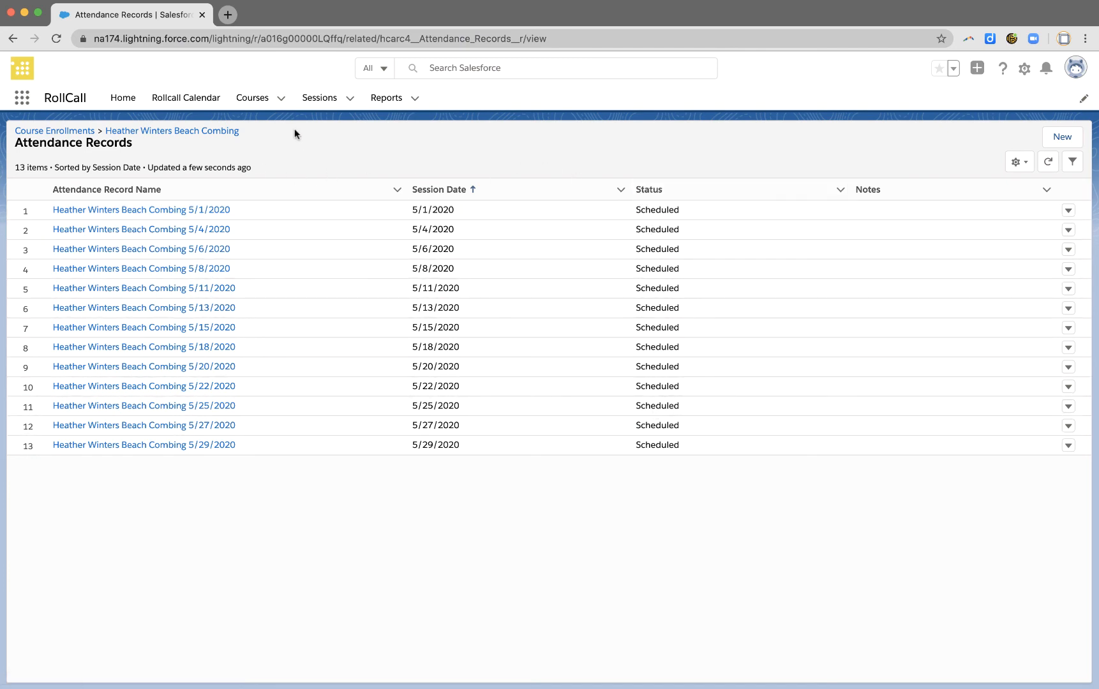
left_click(251, 102)
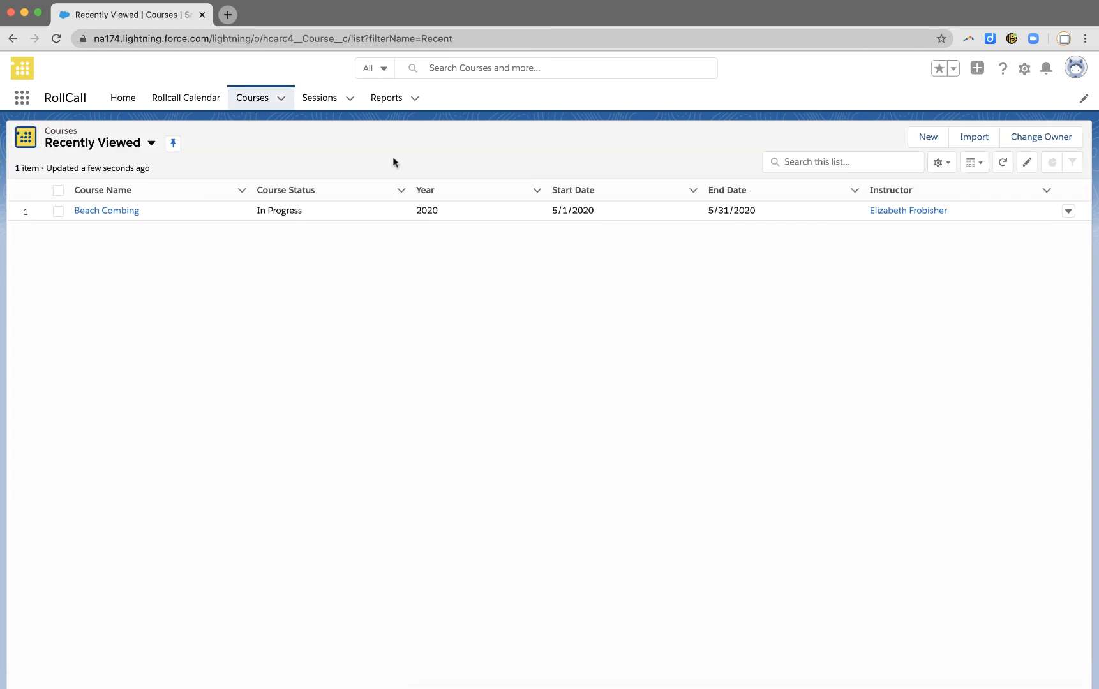
- Start a new course named Kiteboarding with the first suggested contact as instructor, year 2020 and term Summer
left_click(922, 143)
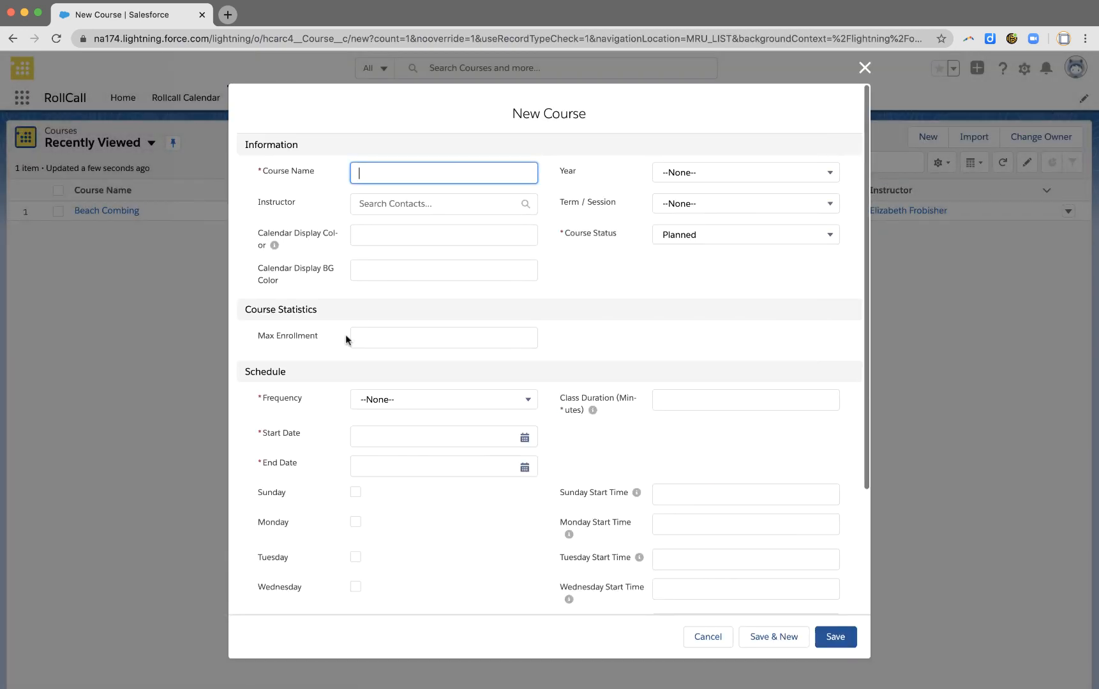
type("Kiteboarding")
left_click(430, 205)
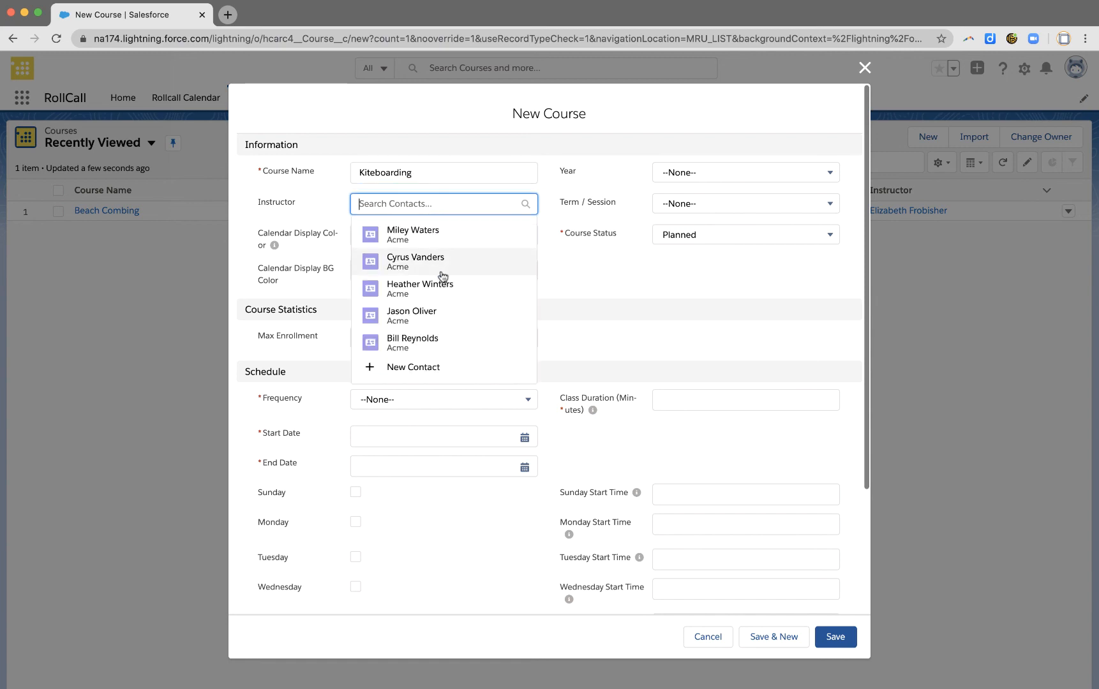
left_click(470, 232)
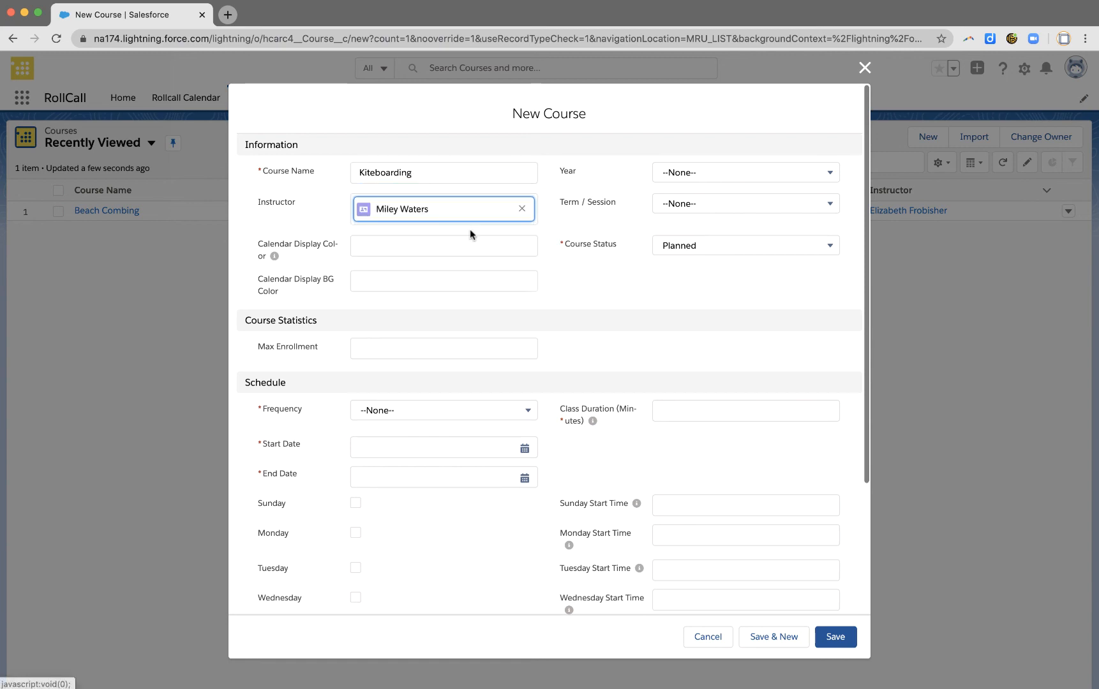
left_click(709, 186)
left_click(738, 310)
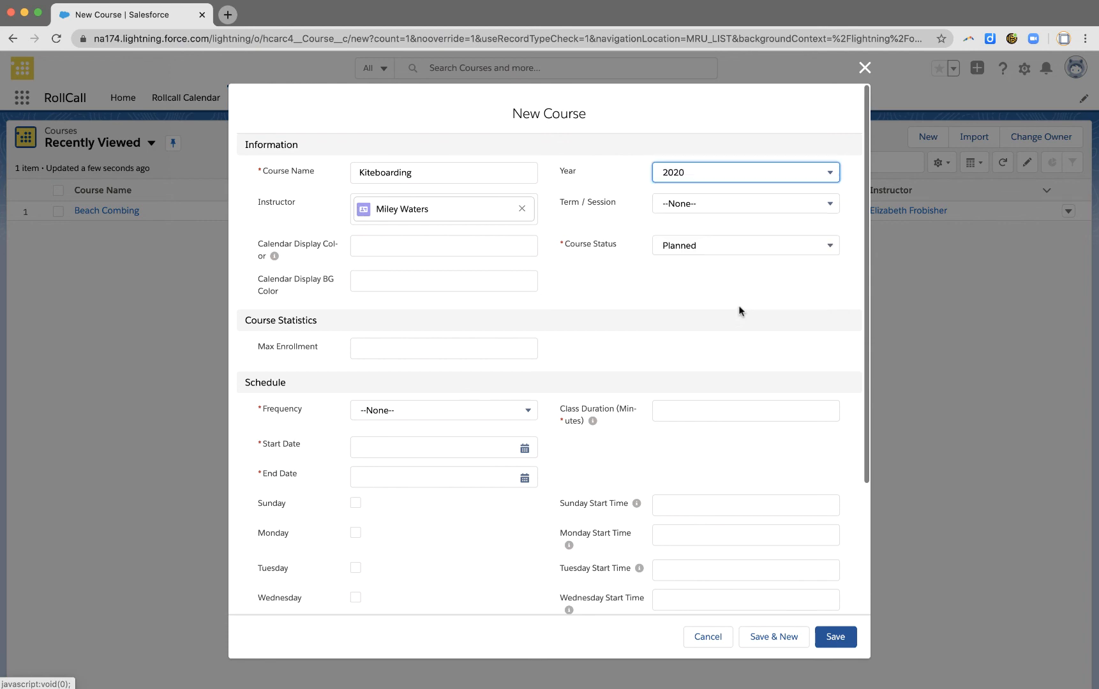
left_click(729, 204)
left_click(702, 291)
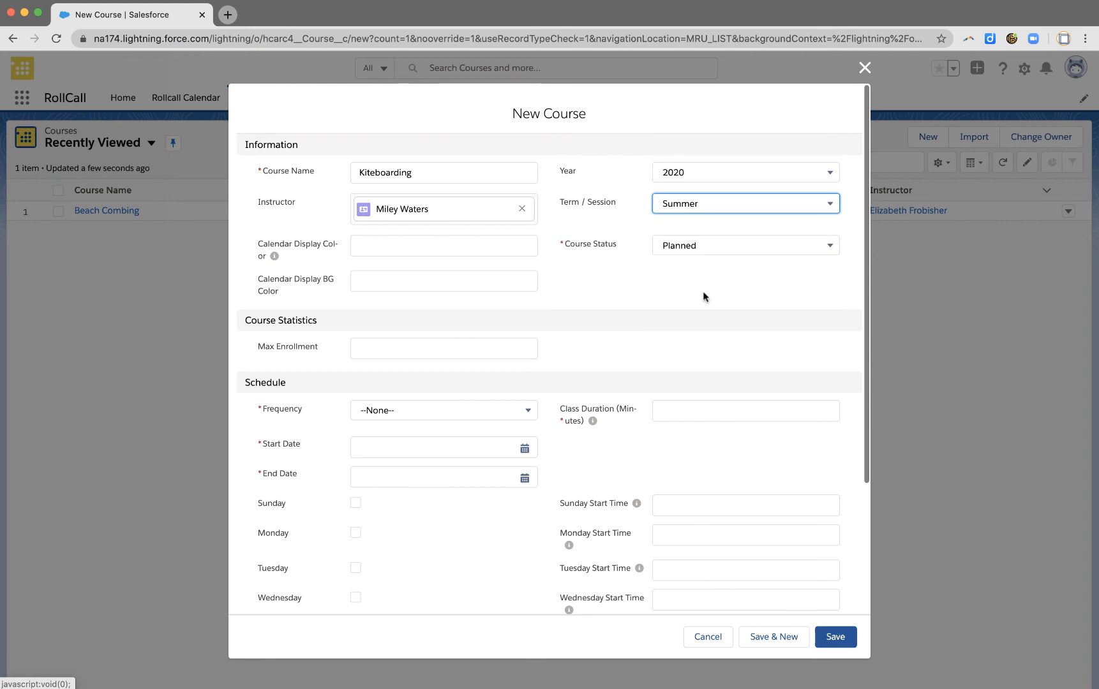
- Set the new course's calendar display color to blue
left_click(378, 245)
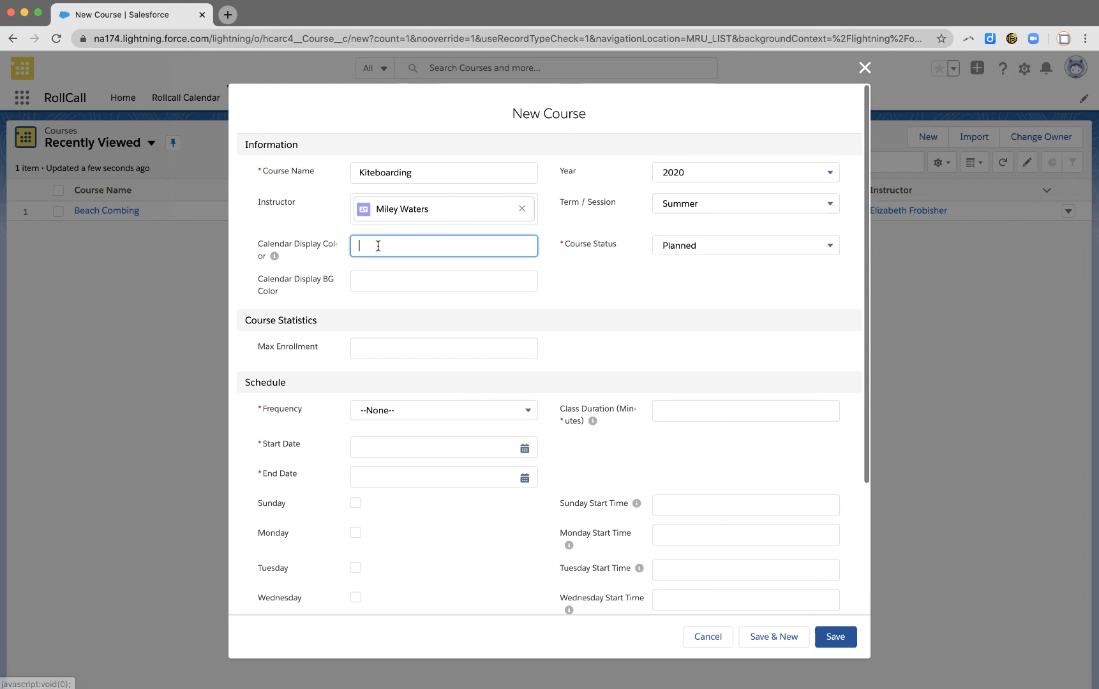
scroll(581, 354, "down", 1)
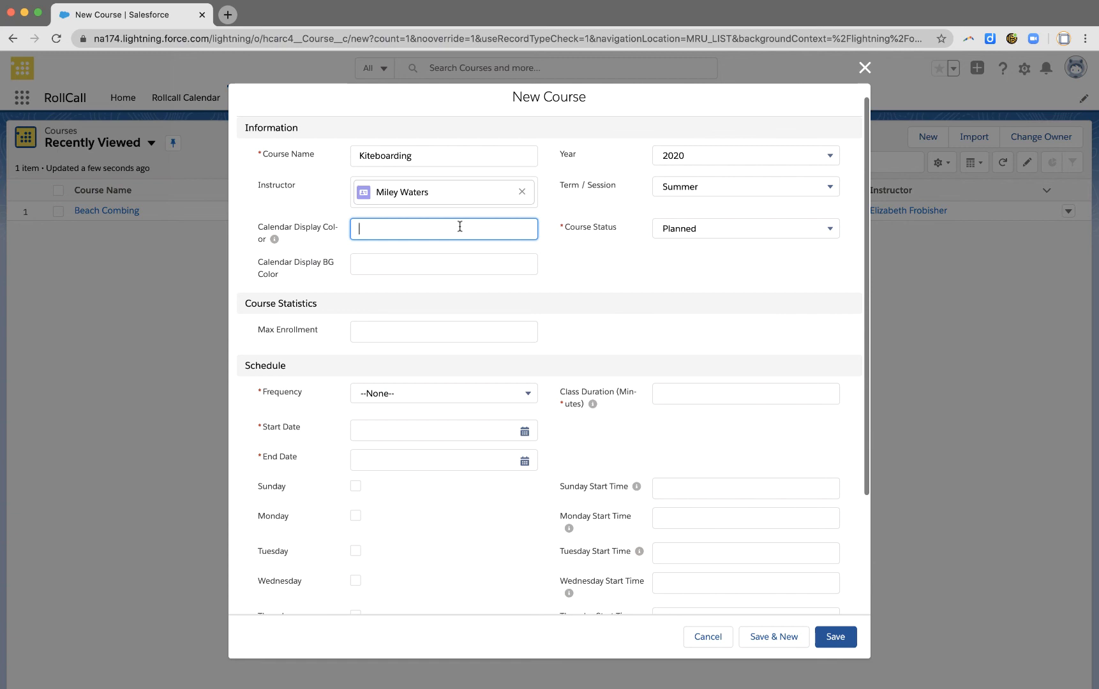
type("lue")
left_click(405, 264)
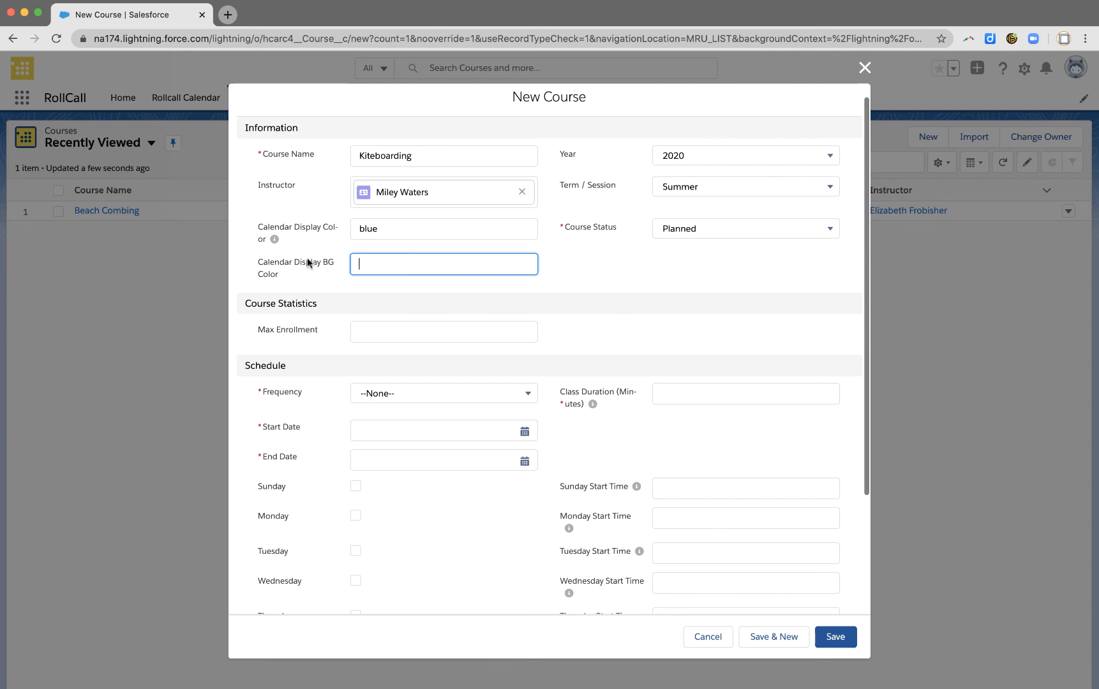
mouse_move(275, 240)
type("#ff0000")
triple_click(367, 265)
key("BackSpace")
- Search the web for a hex color picker, choose a green shade, and enter #03fc73 as the course's calendar background color
left_click(227, 15)
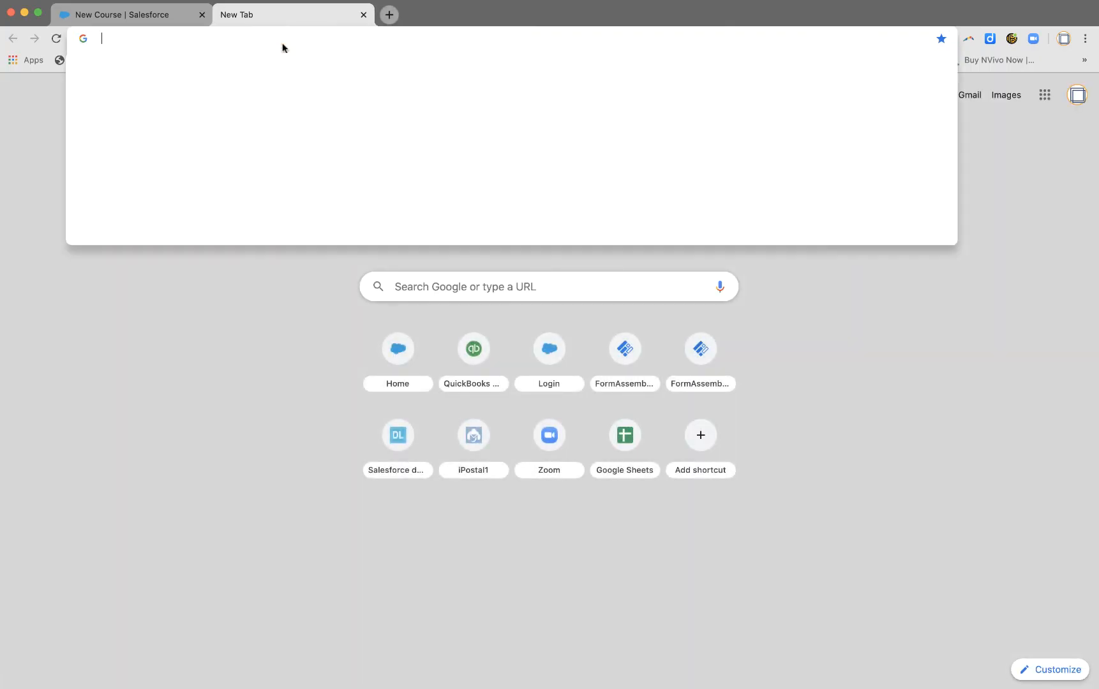
type("hex")
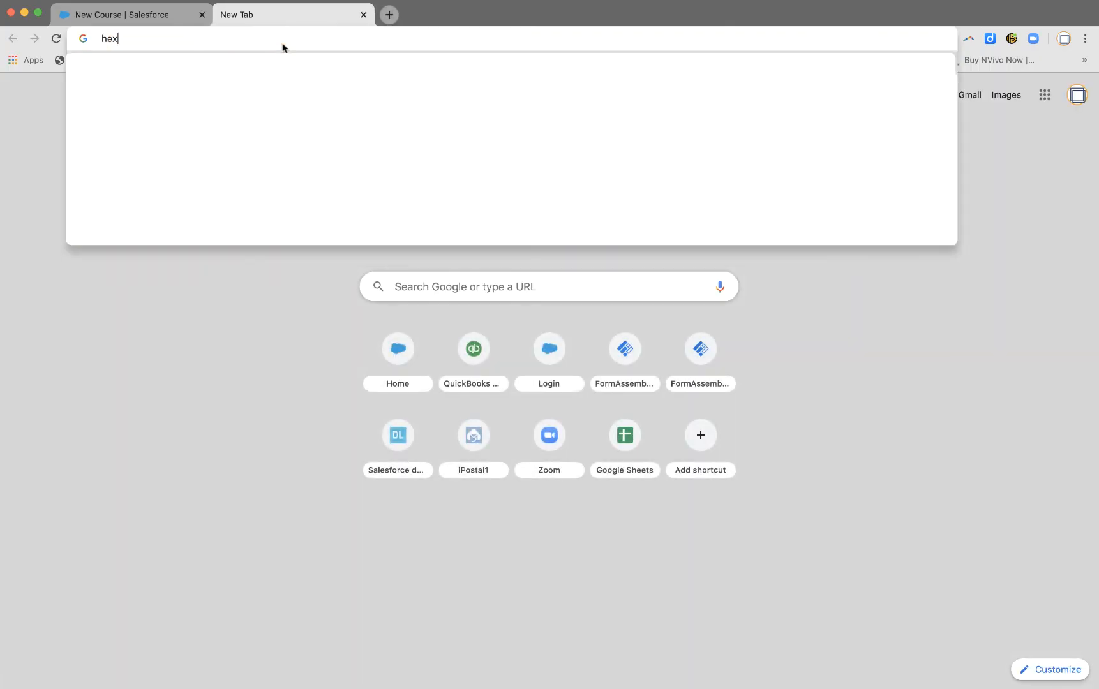
left_click(248, 113)
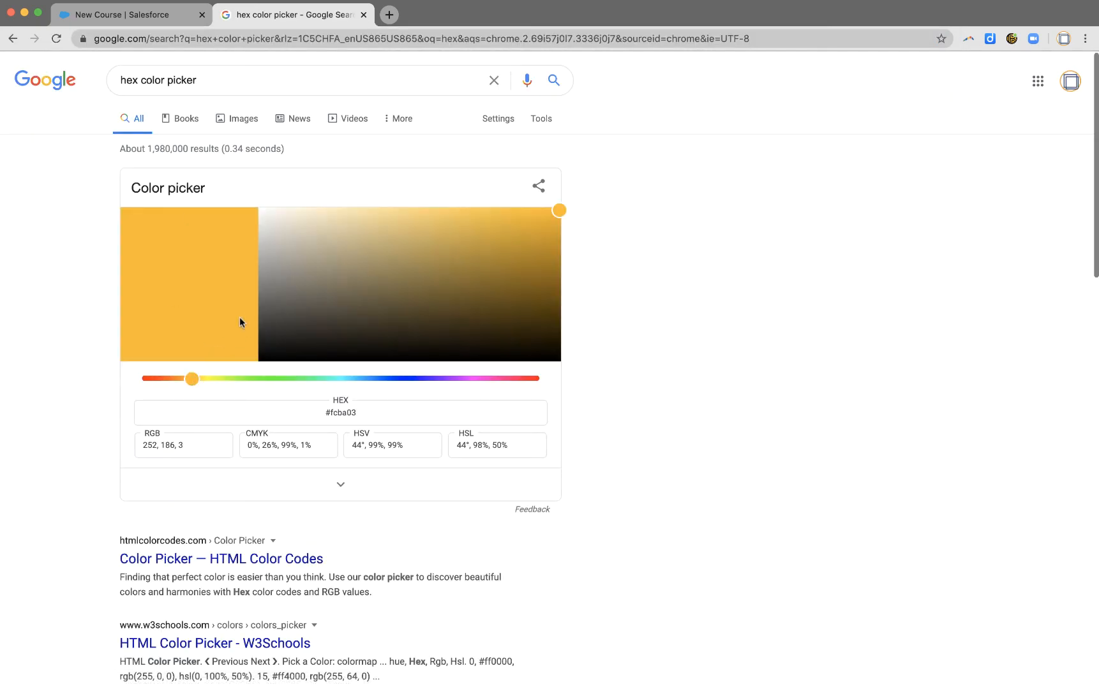
left_click(343, 416)
left_click_drag(192, 378, 388, 414)
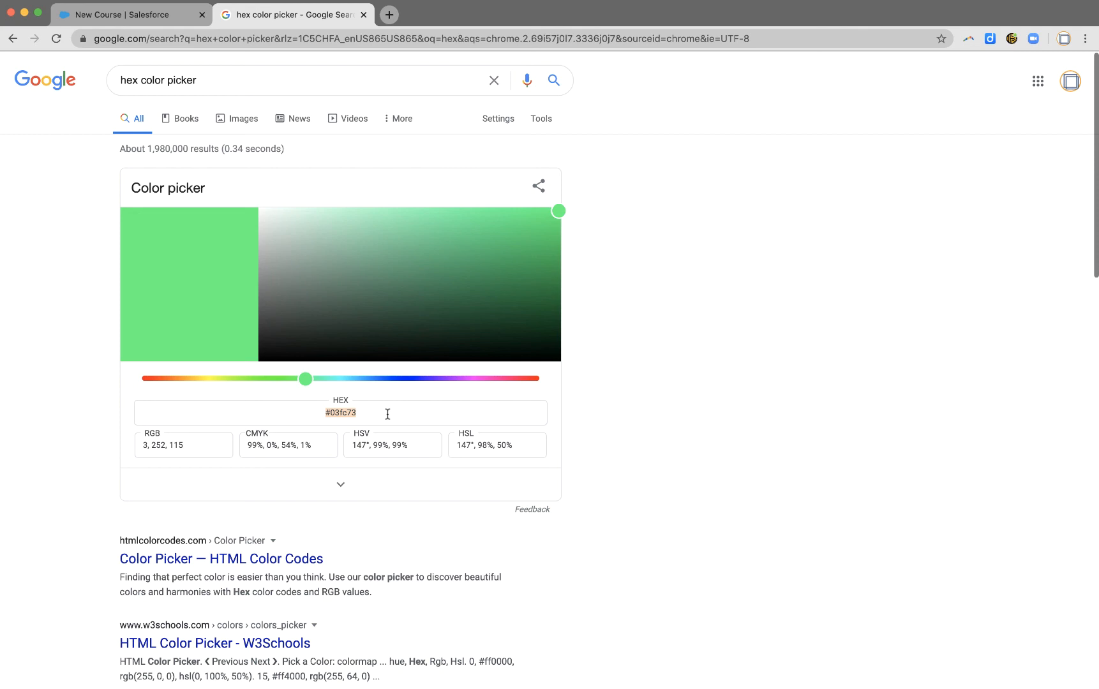
left_click(137, 16)
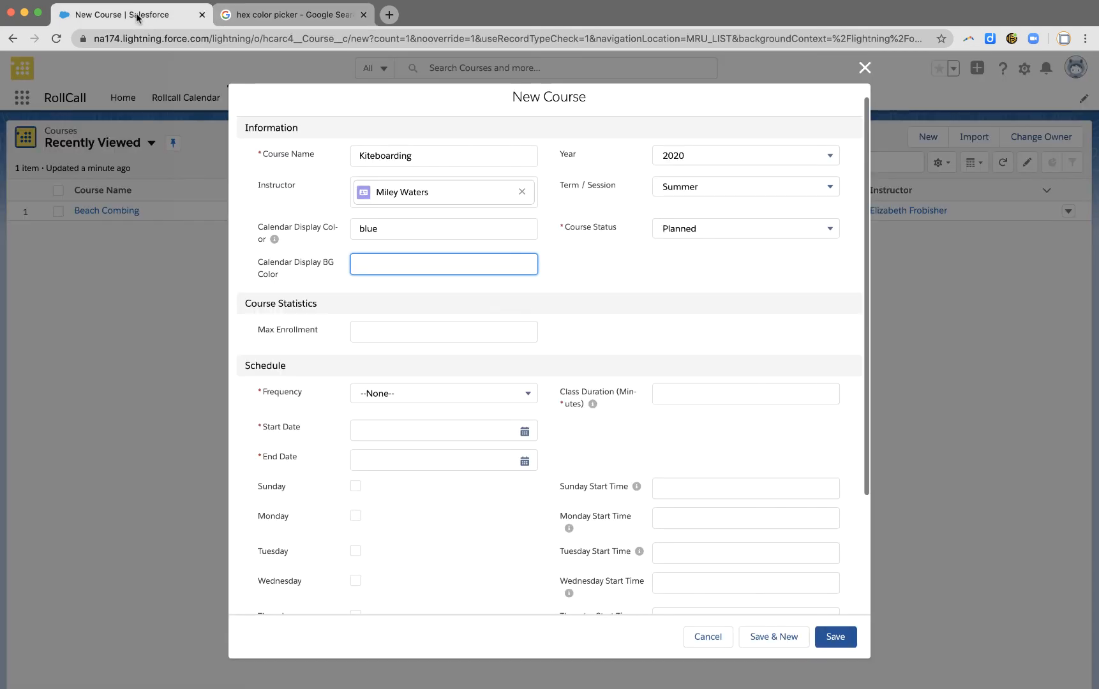
type("#03fc73")
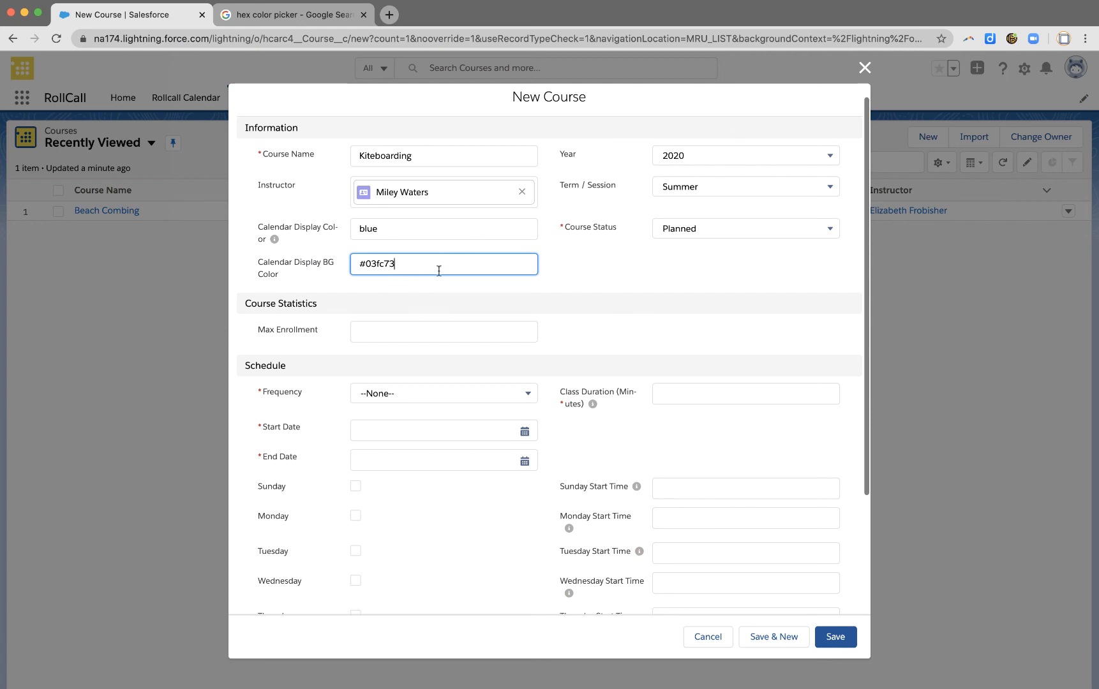
- Set the course's maximum enrollment to 12 and its schedule frequency to Every Other
scroll(532, 321, "down", 3)
left_click(484, 269)
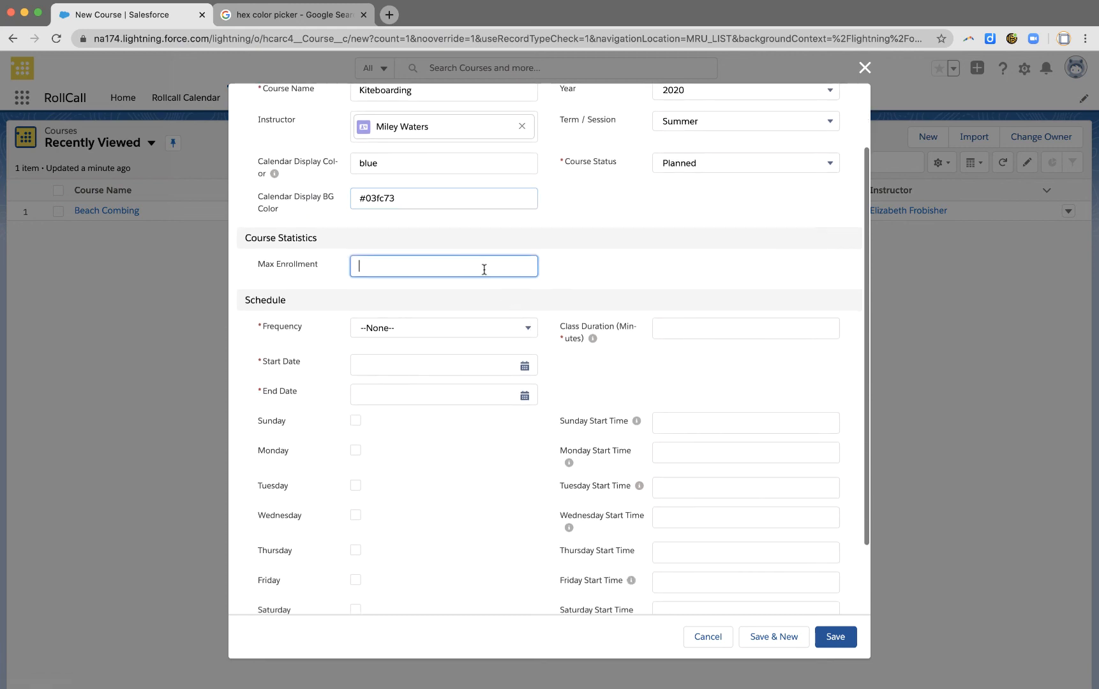
type("12")
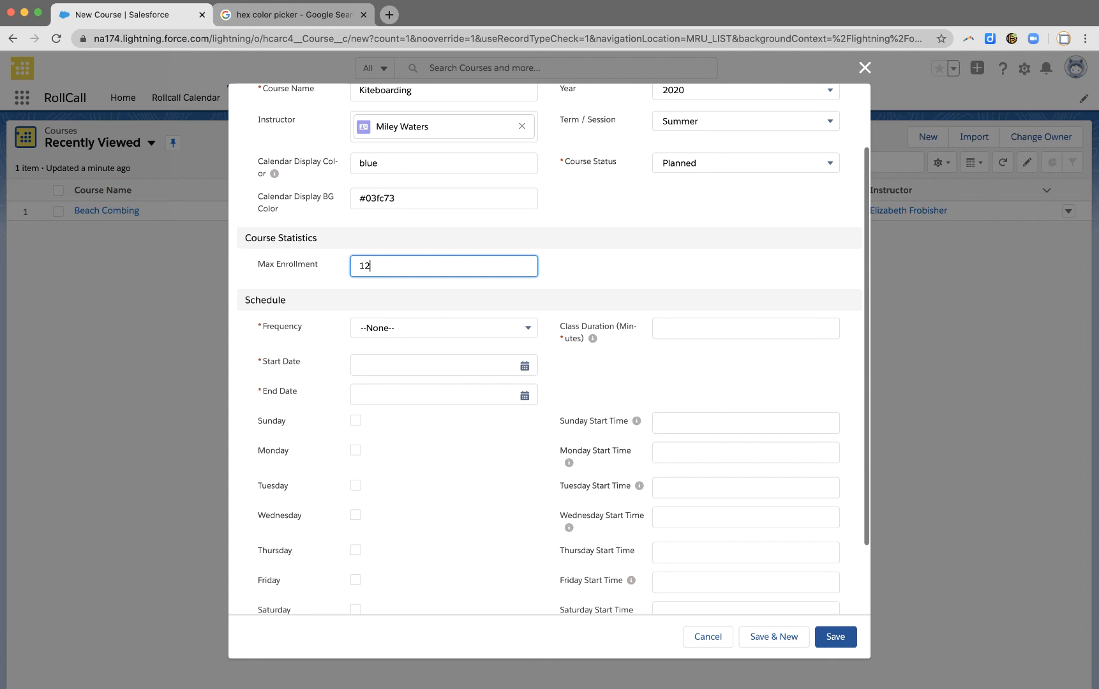
left_click(450, 328)
left_click(432, 399)
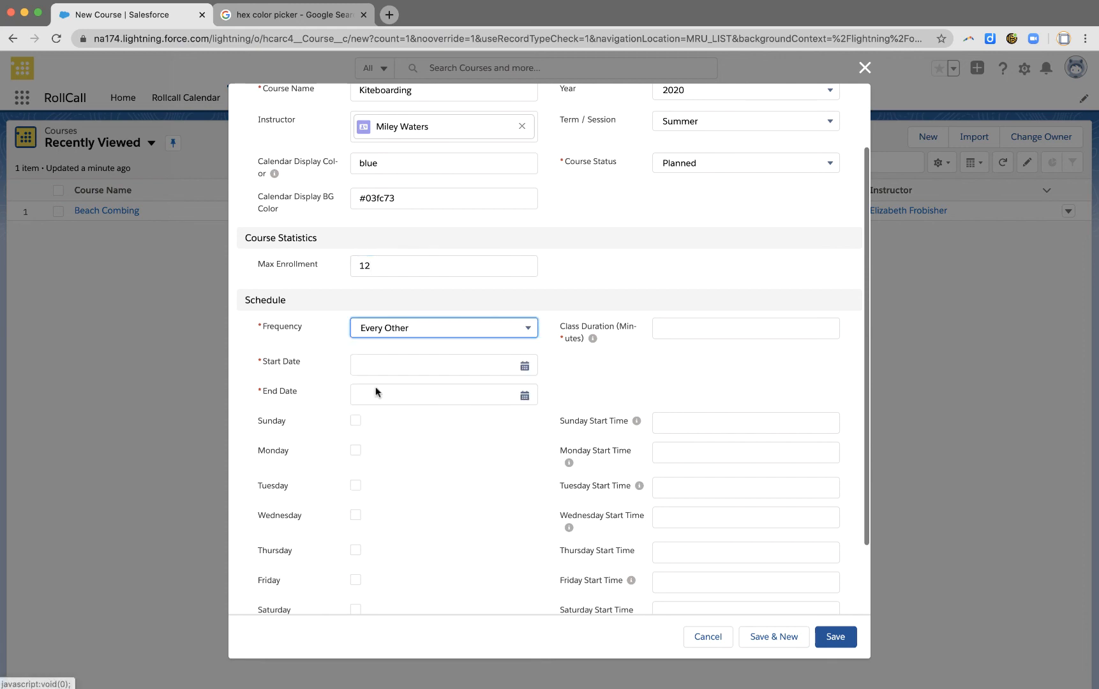
- Schedule the course from 5/5/2020 to 6/30/2020, Tuesdays at 19:00 and Thursdays at 13:00, with 45-minute classes, and save it
left_click(399, 362)
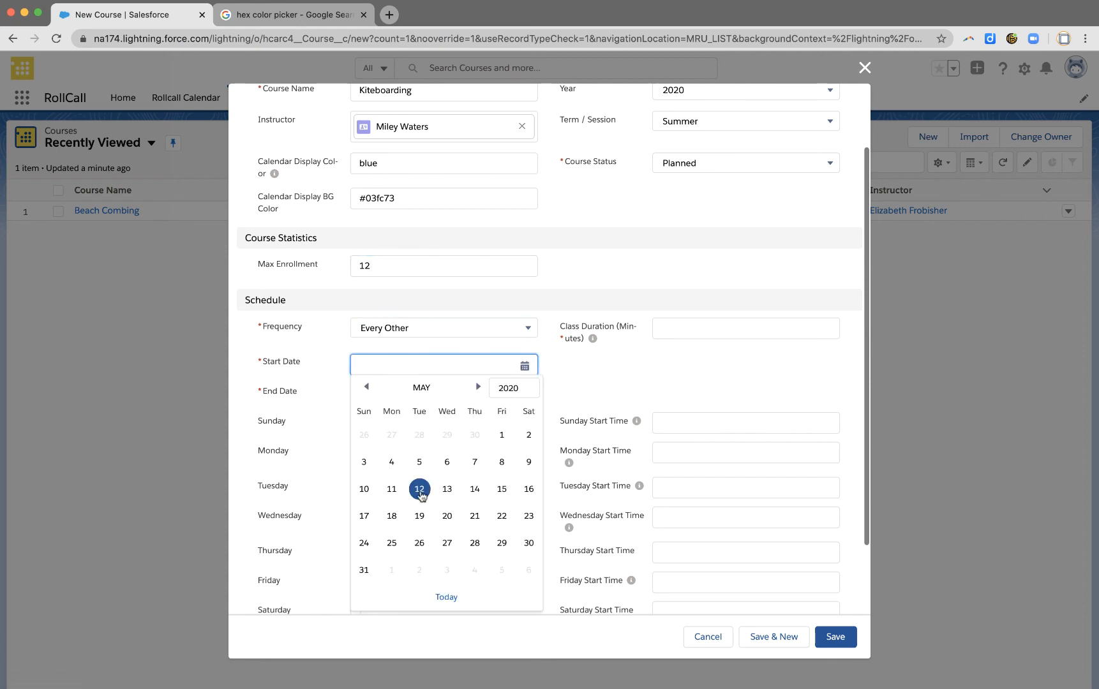
left_click(419, 462)
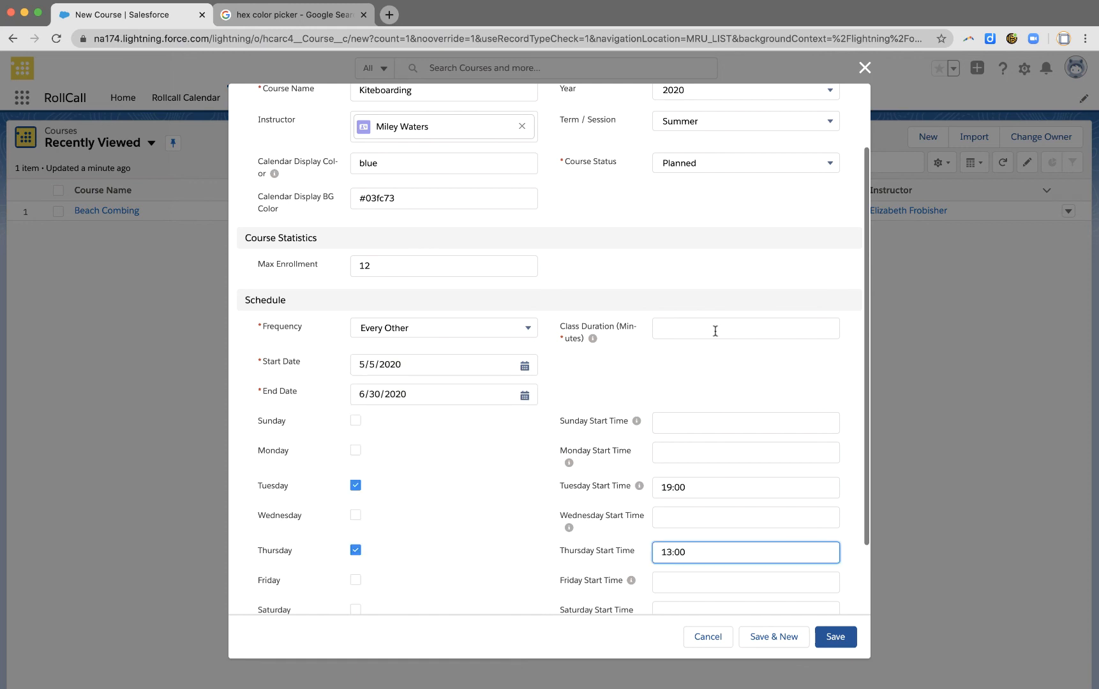
left_click(715, 330)
scroll(635, 420, "up", 3)
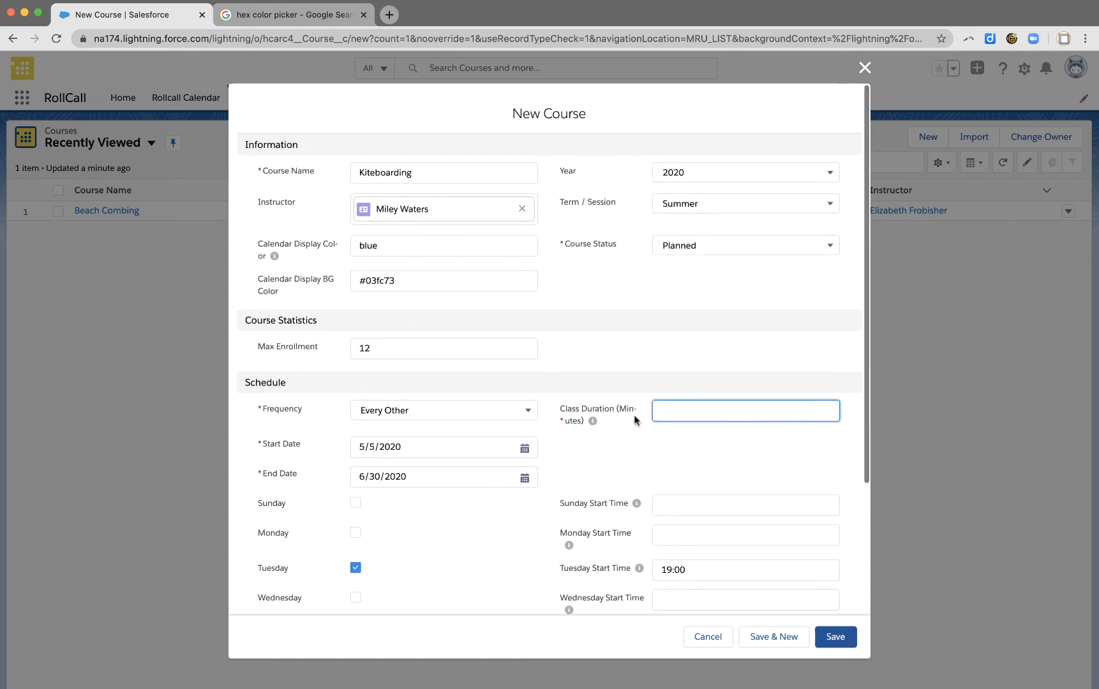
scroll(635, 419, "down", 5)
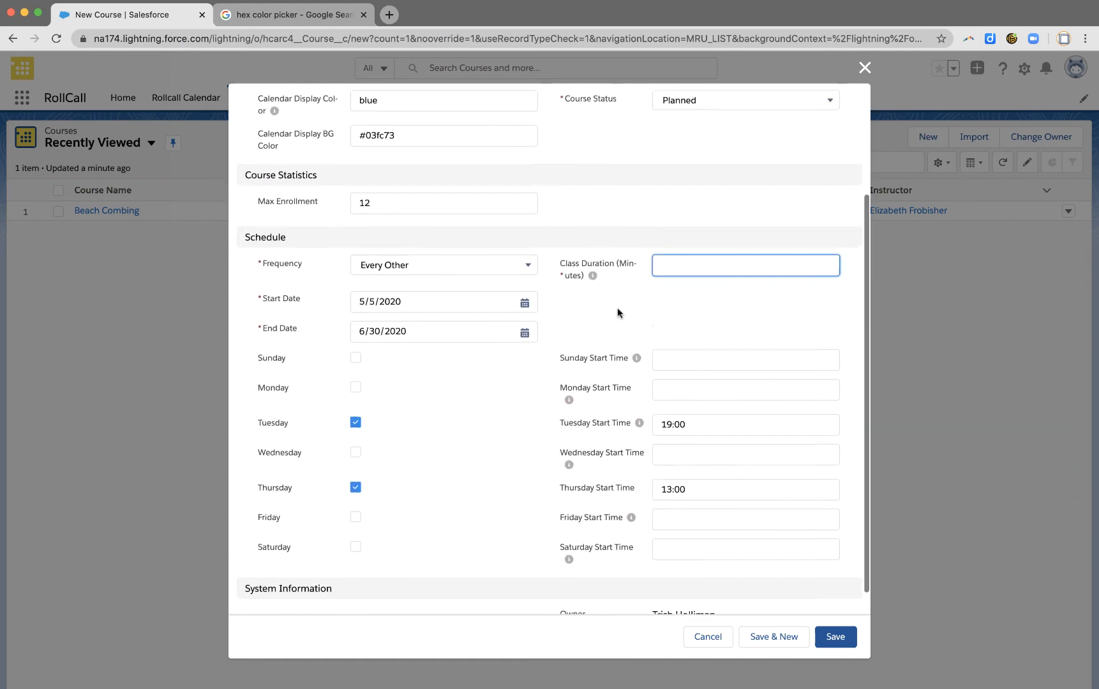
scroll(617, 308, "up", 2)
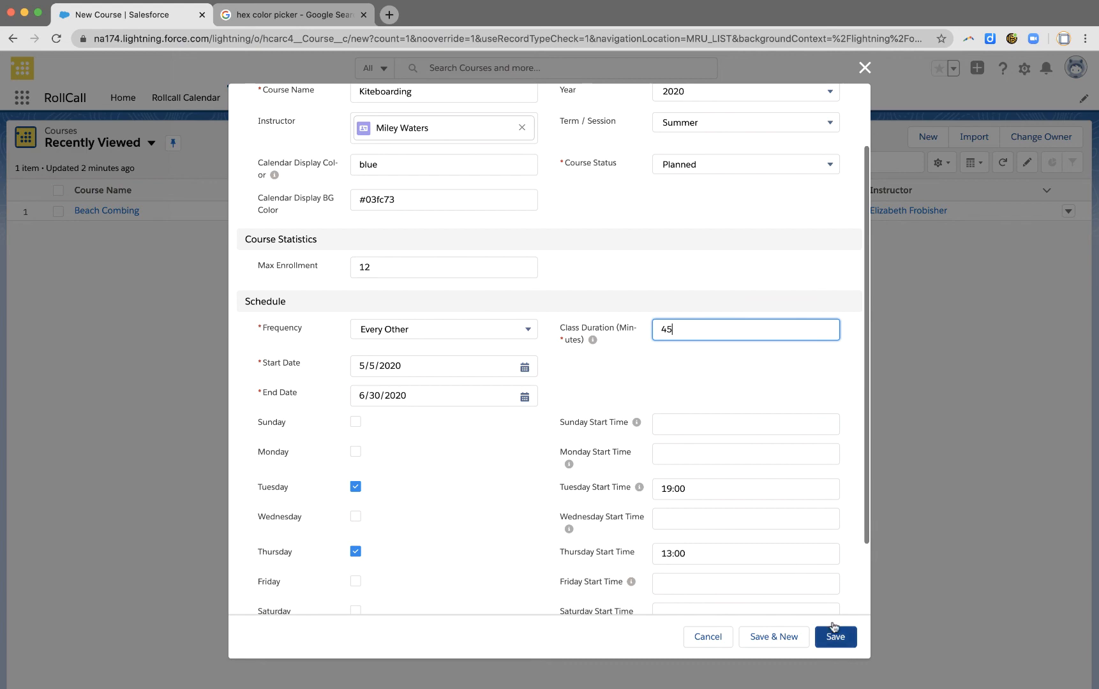
left_click(840, 643)
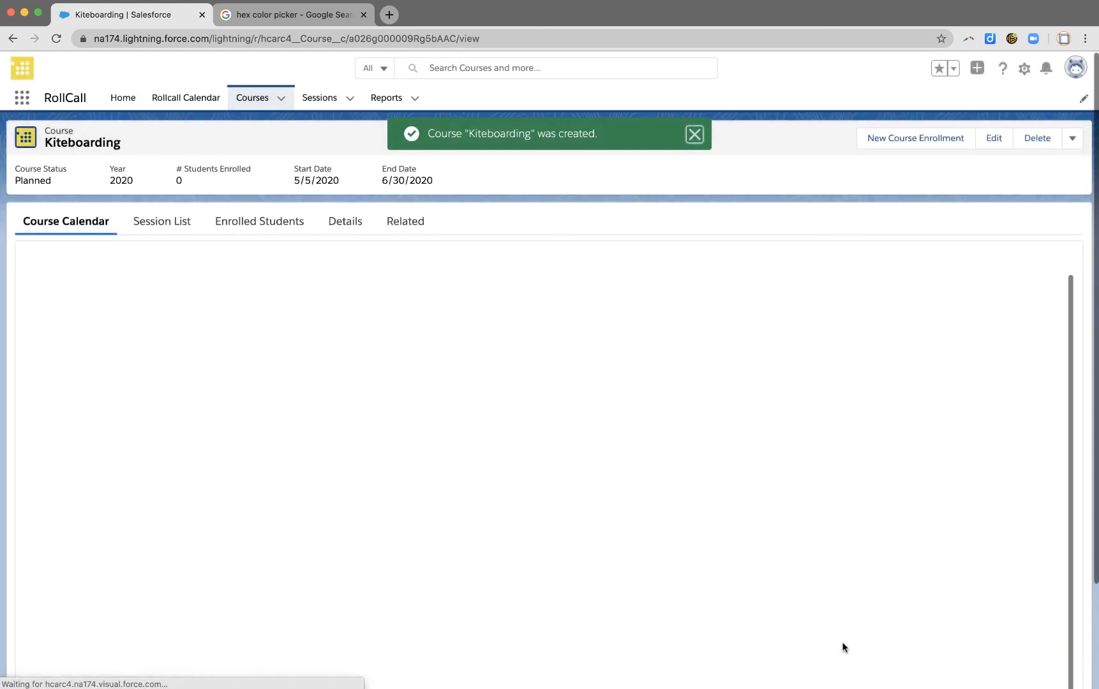
- Check the Kiteboarding sessions for May 17–23, 2020, and compare both courses in the May 2020 Rollcall Calendar
left_click(581, 264)
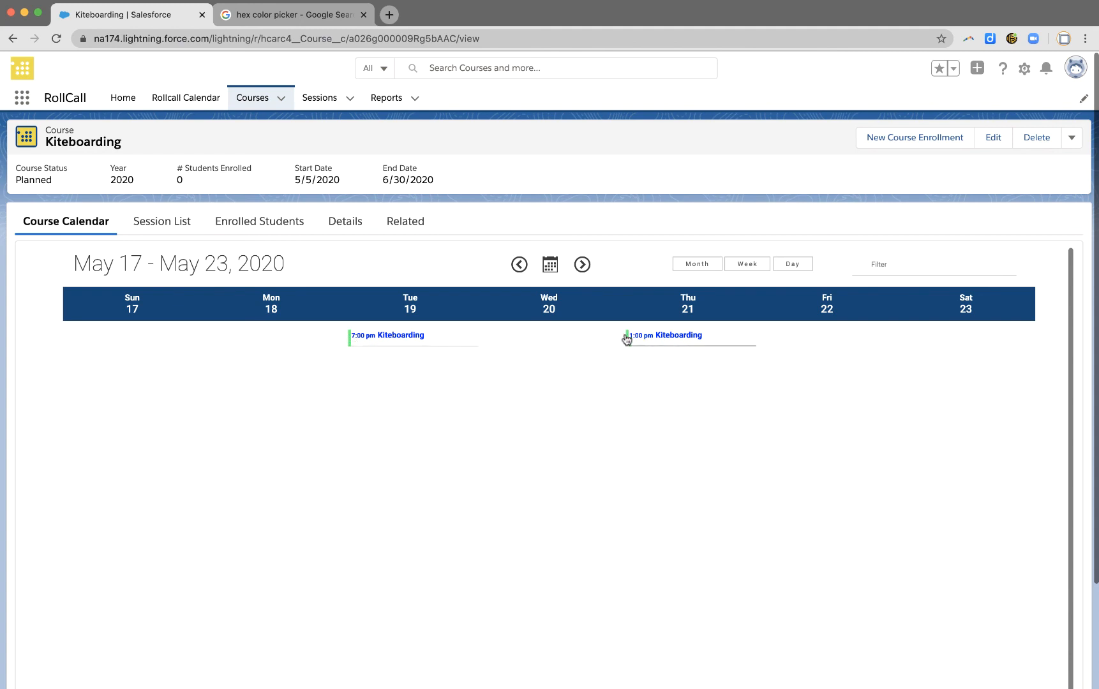
left_click(185, 100)
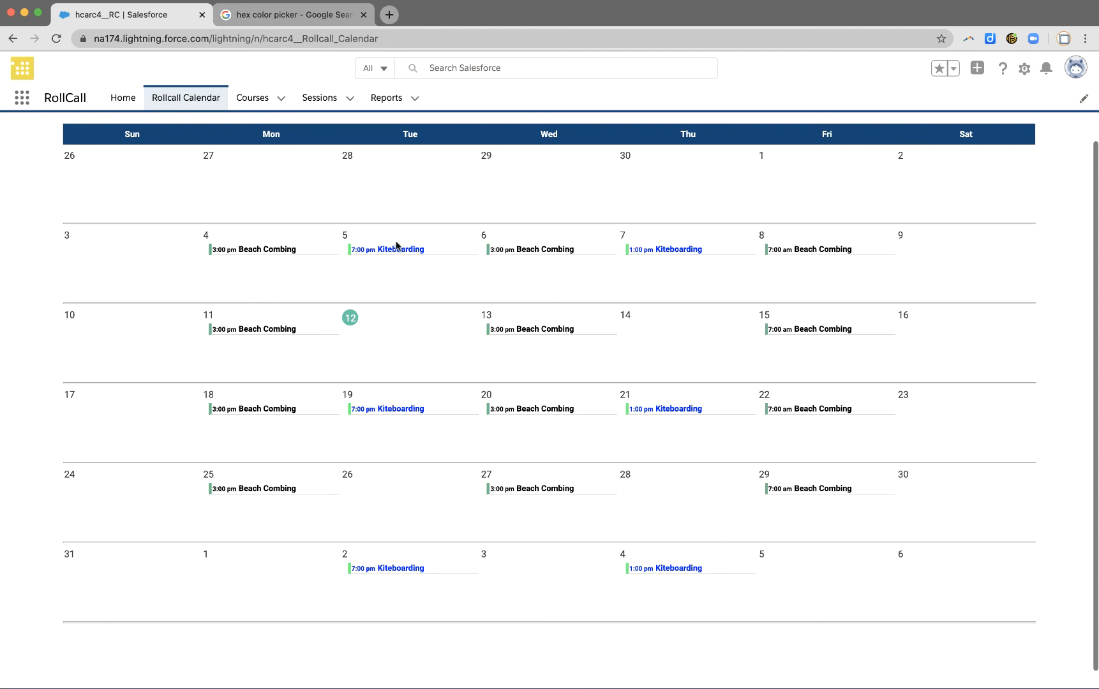
scroll(371, 212, "up", 1)
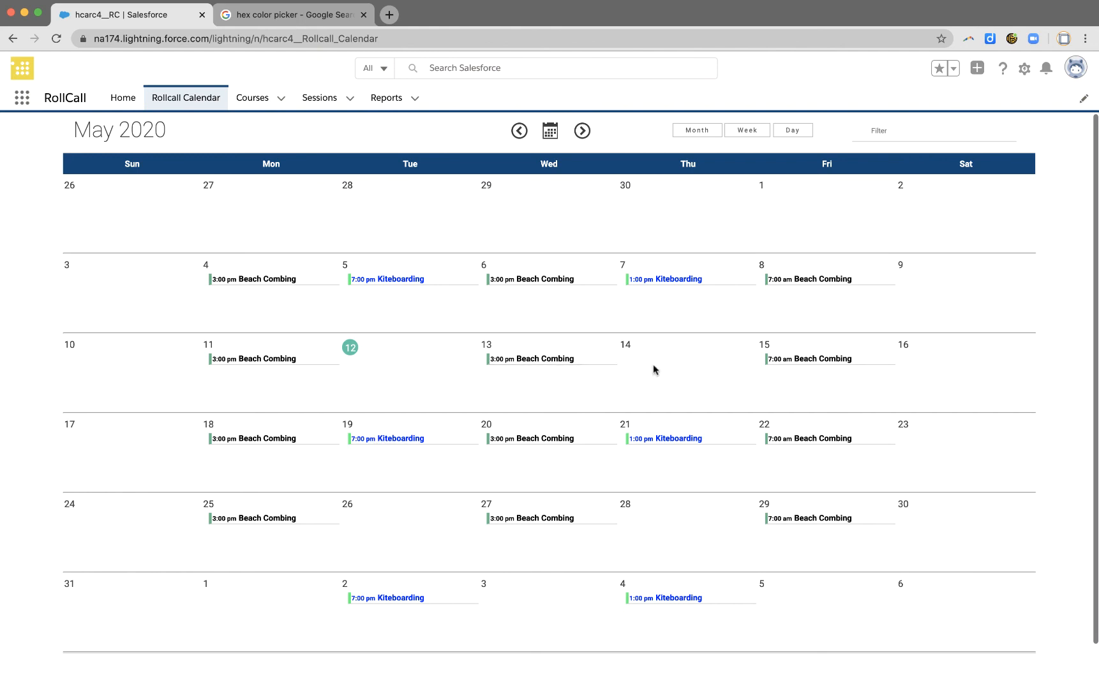
- From the home page's daily calendar, advance to May 13, 2020 and open that day's Beach Combing attendance sheet
left_click(123, 98)
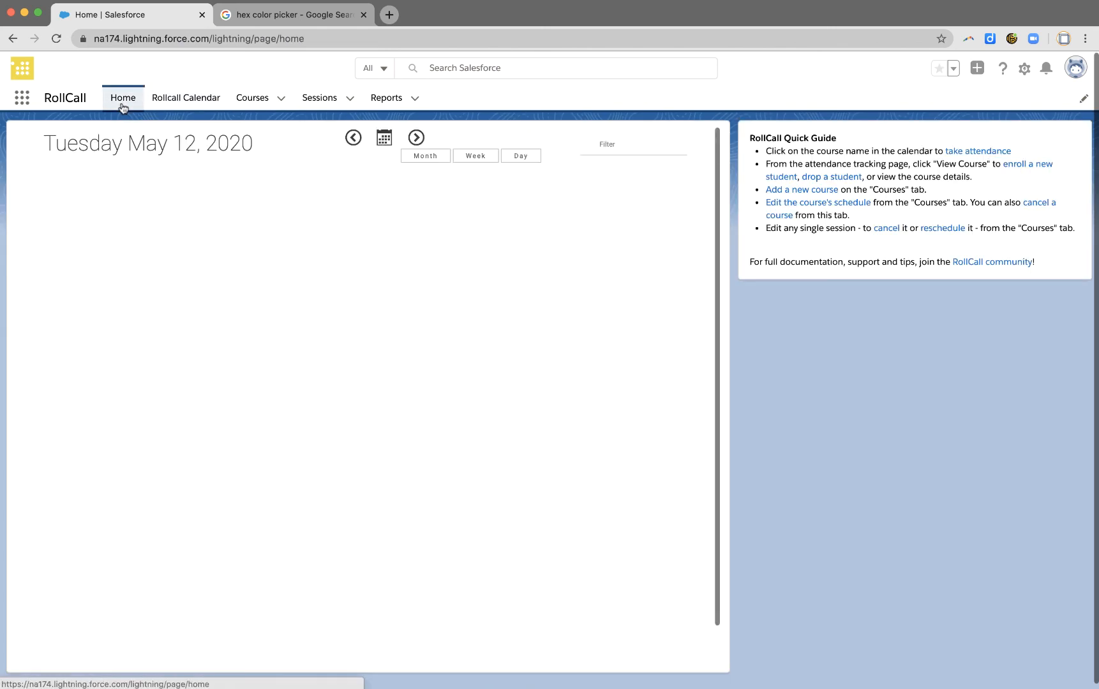
left_click(416, 139)
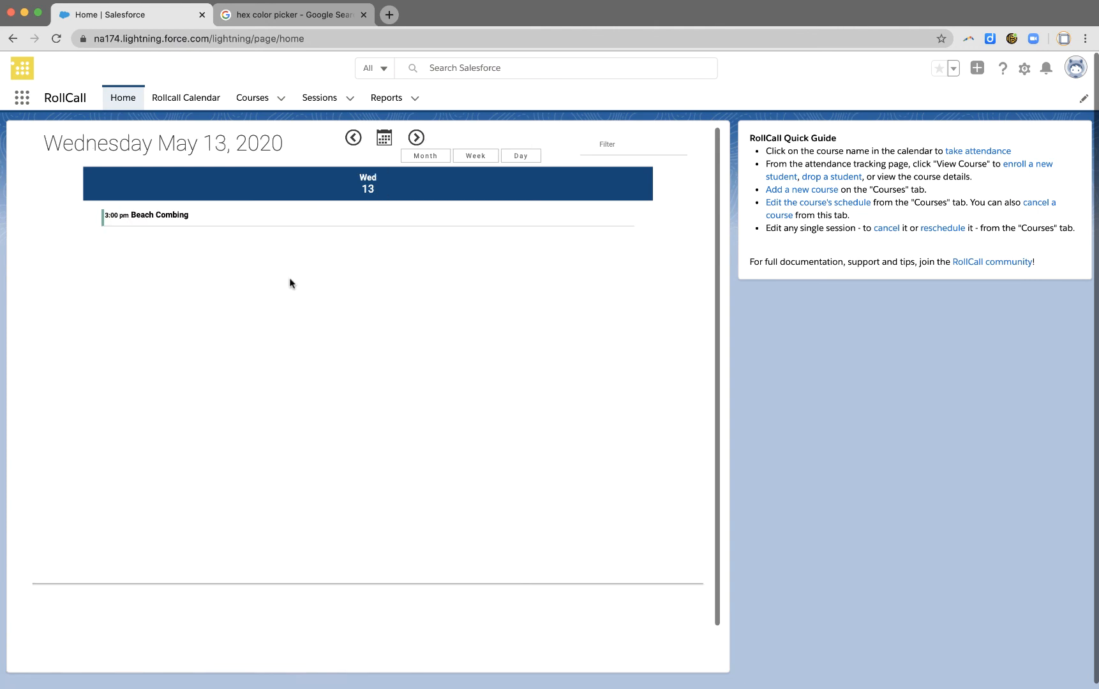
left_click(171, 217)
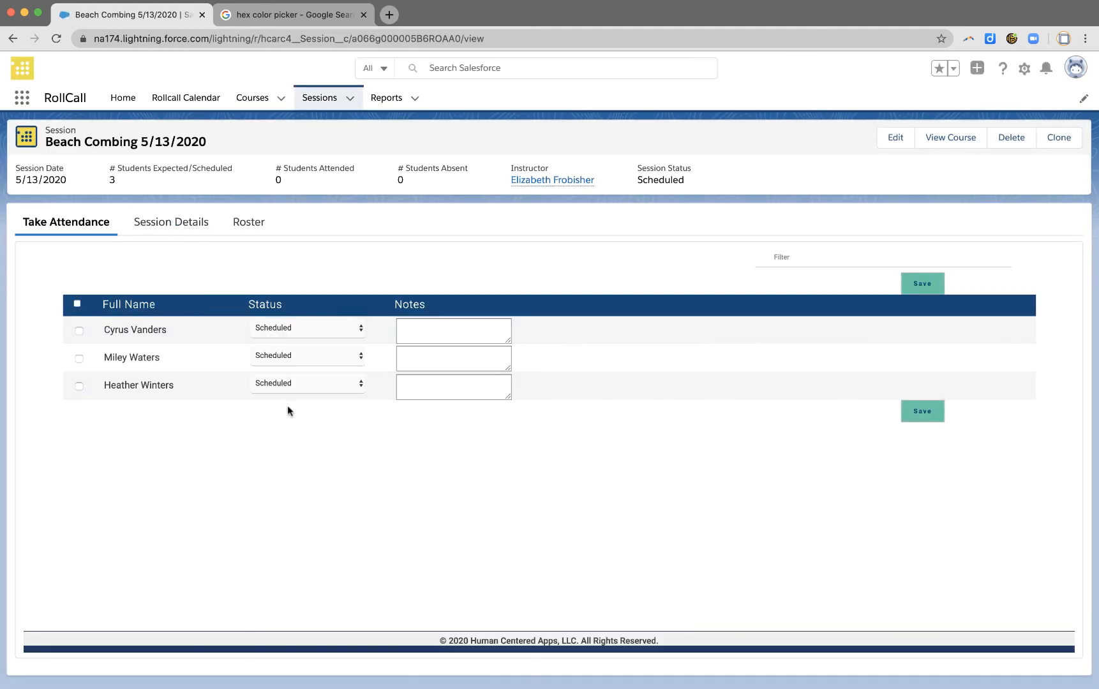
- Return to the Rollcall Calendar, open the May 15 Beach Combing session, and examine its title and attendance roster
left_click(179, 103)
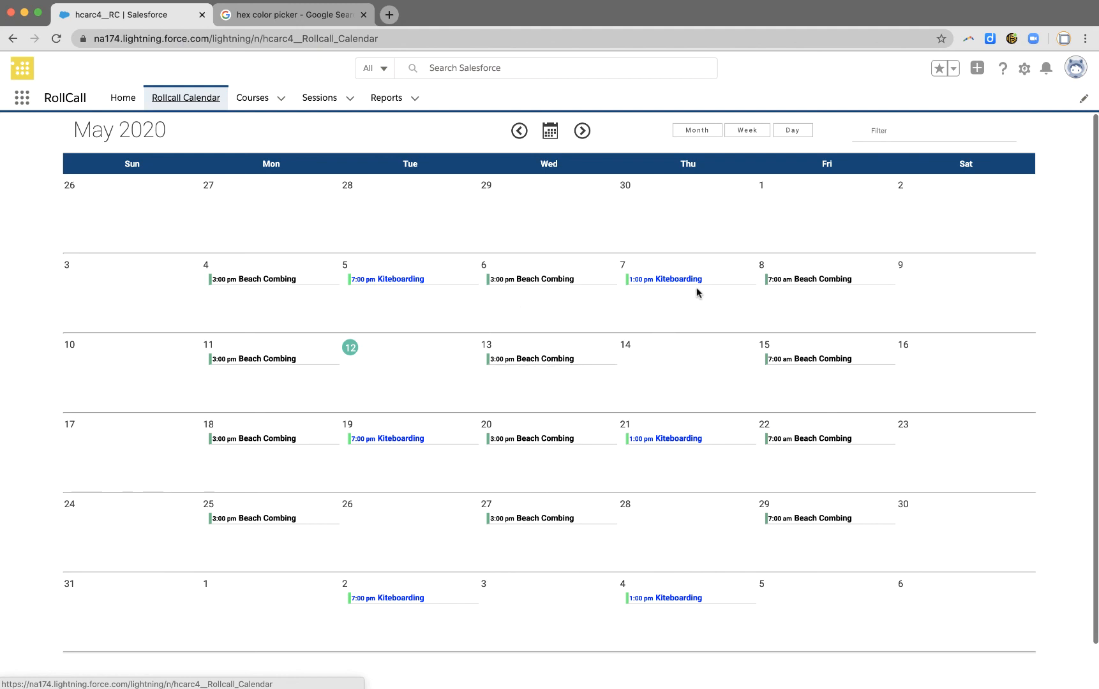
left_click(806, 361)
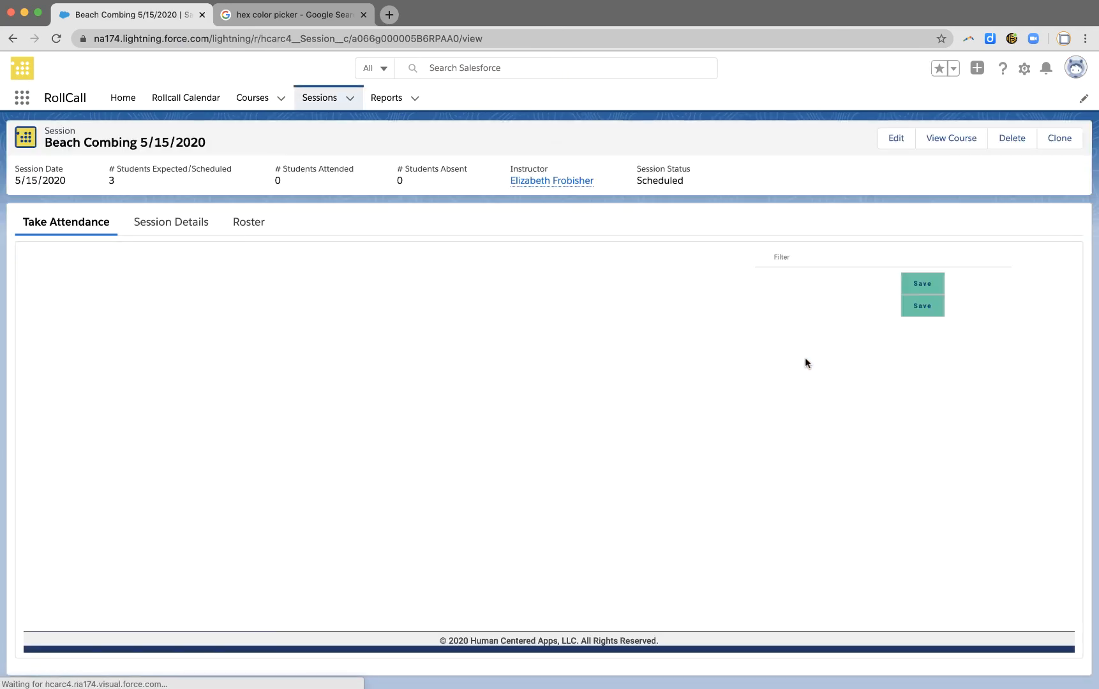
left_click_drag(46, 139, 209, 143)
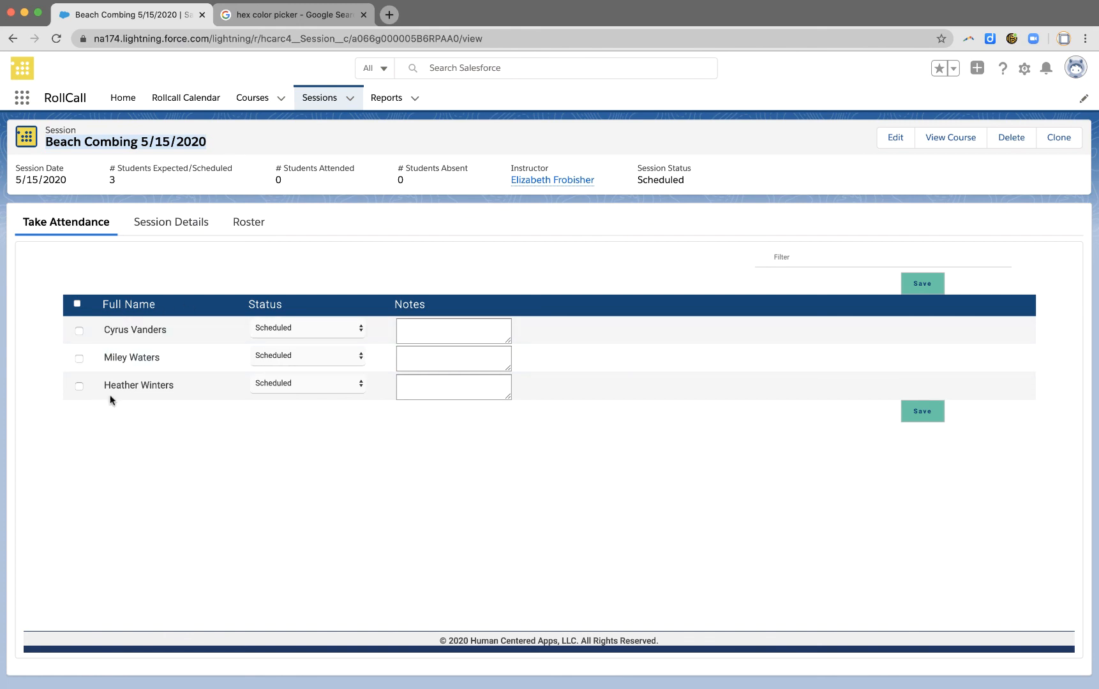
- Open the Kiteboarding course record and view its calendar for the week of May 17–23, 2020
left_click(247, 106)
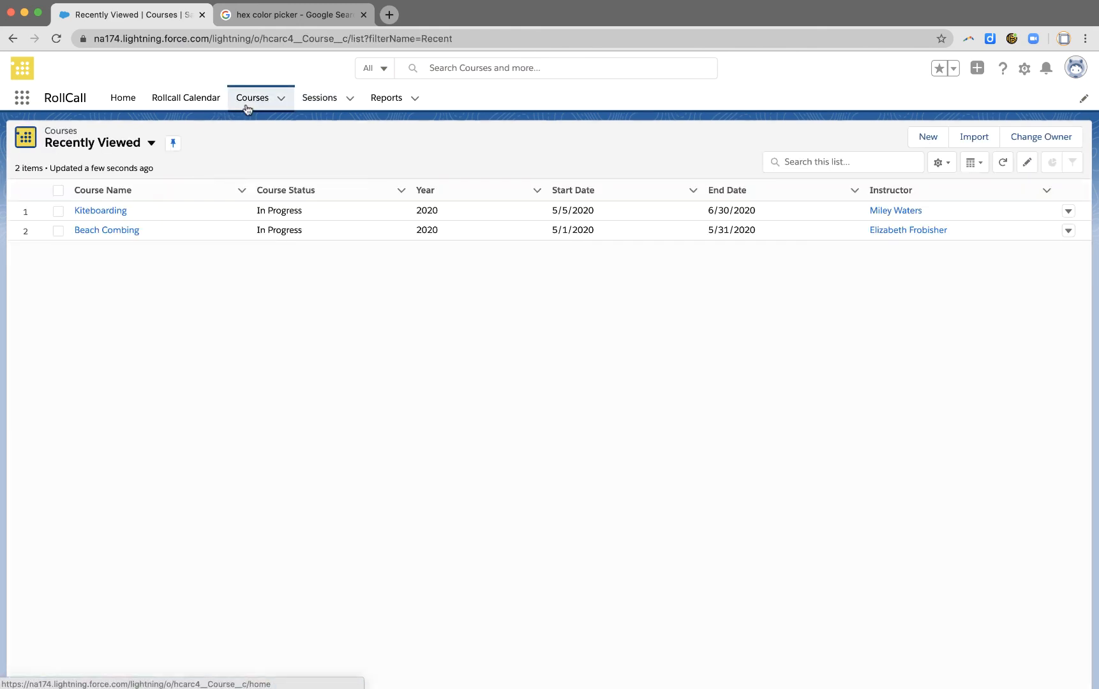
left_click(111, 211)
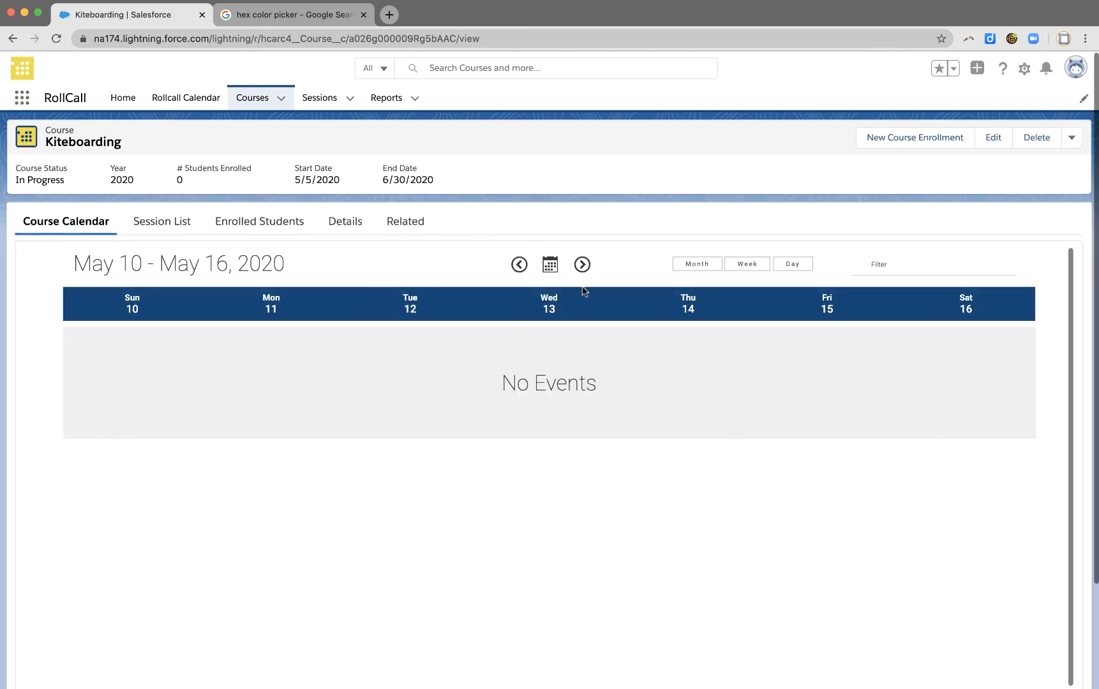
left_click(582, 265)
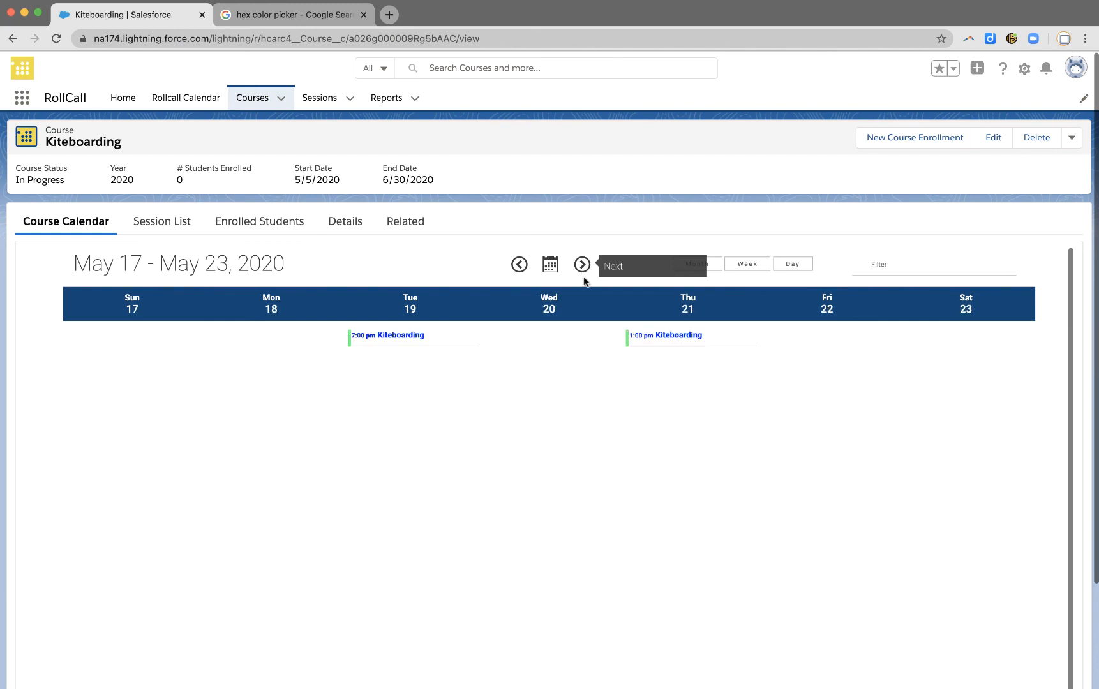
- Check the May 19 Kiteboarding session's attendance sheet, and open the 5/15/2020 session from the Beach Combing course's session list
left_click(402, 336)
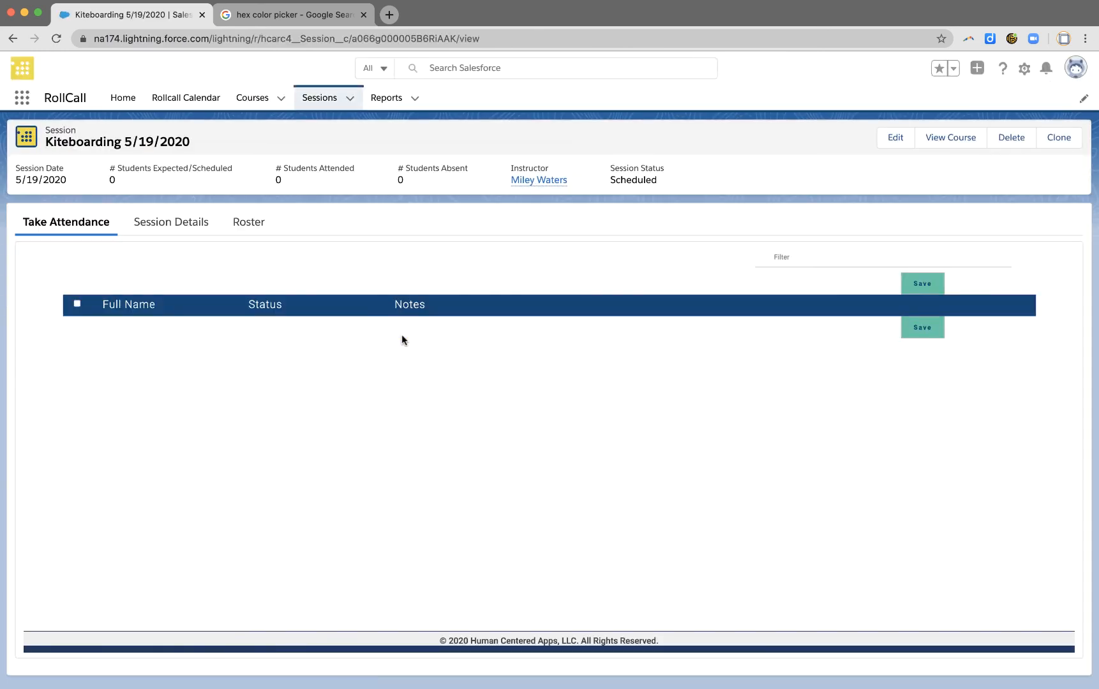
left_click(256, 98)
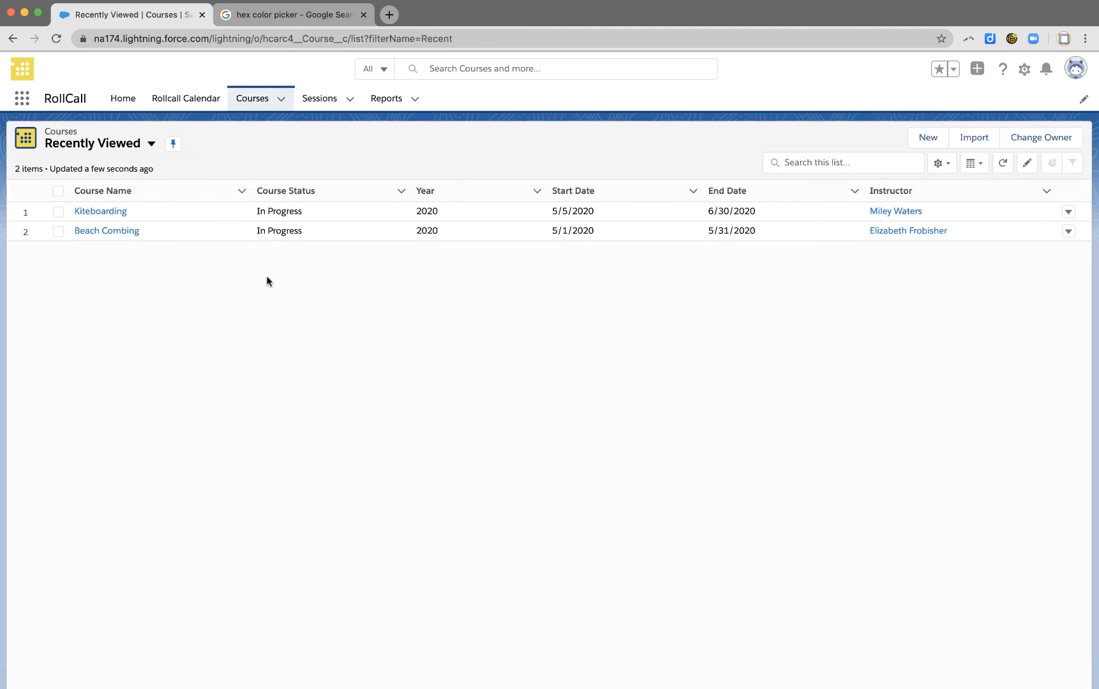
left_click(106, 231)
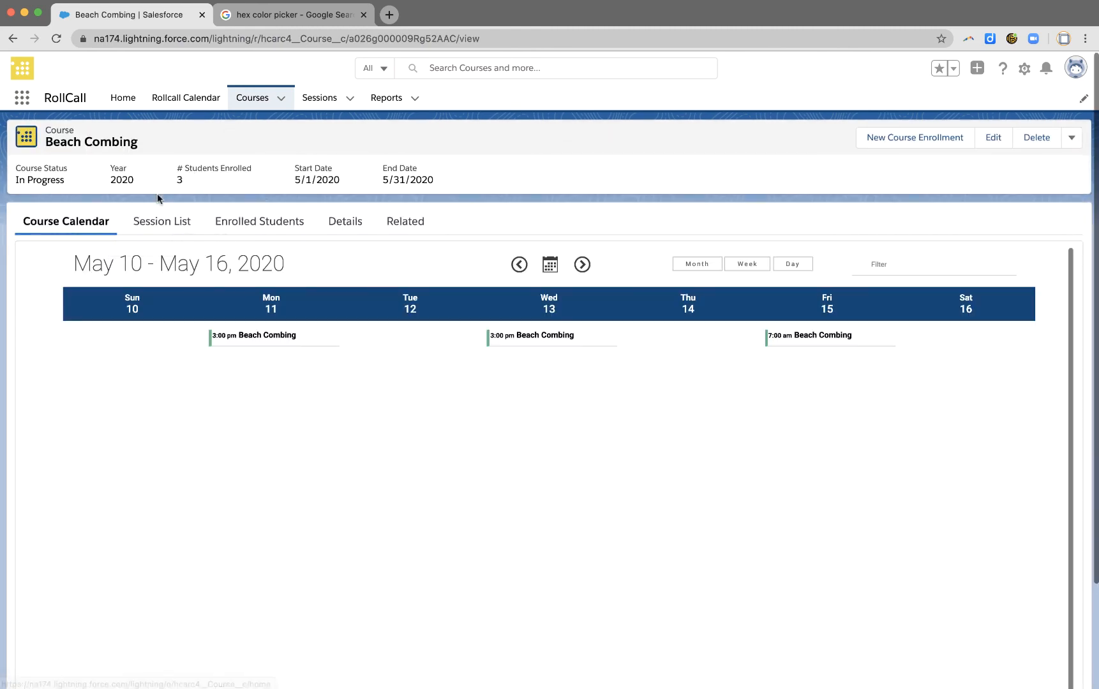
left_click(154, 229)
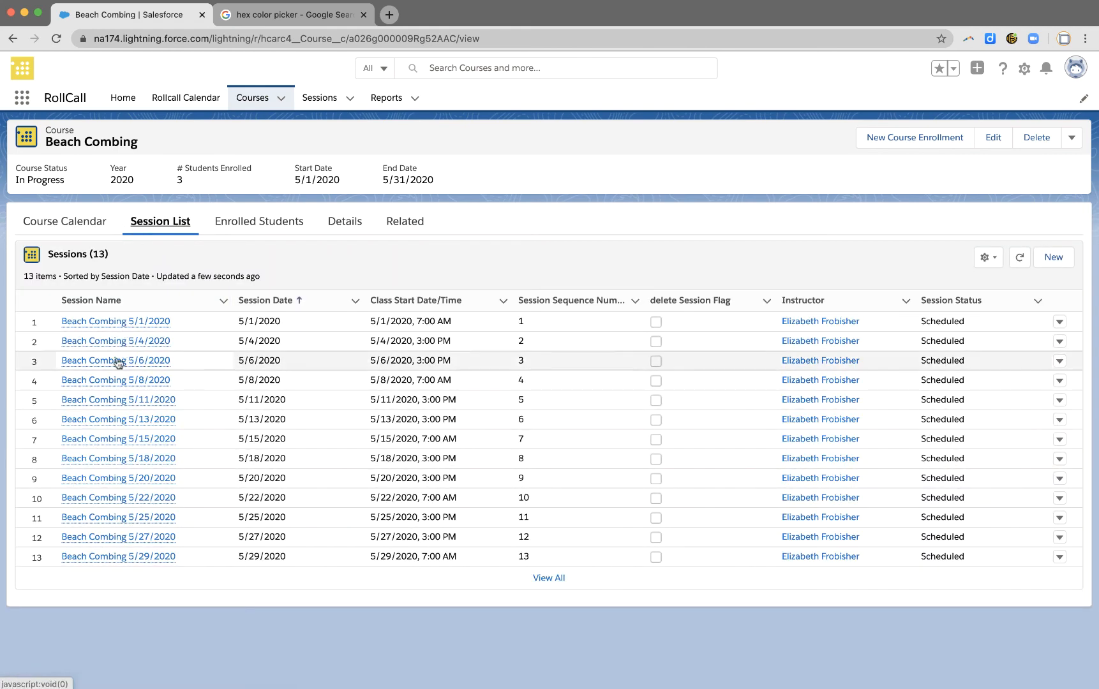
mouse_move(133, 441)
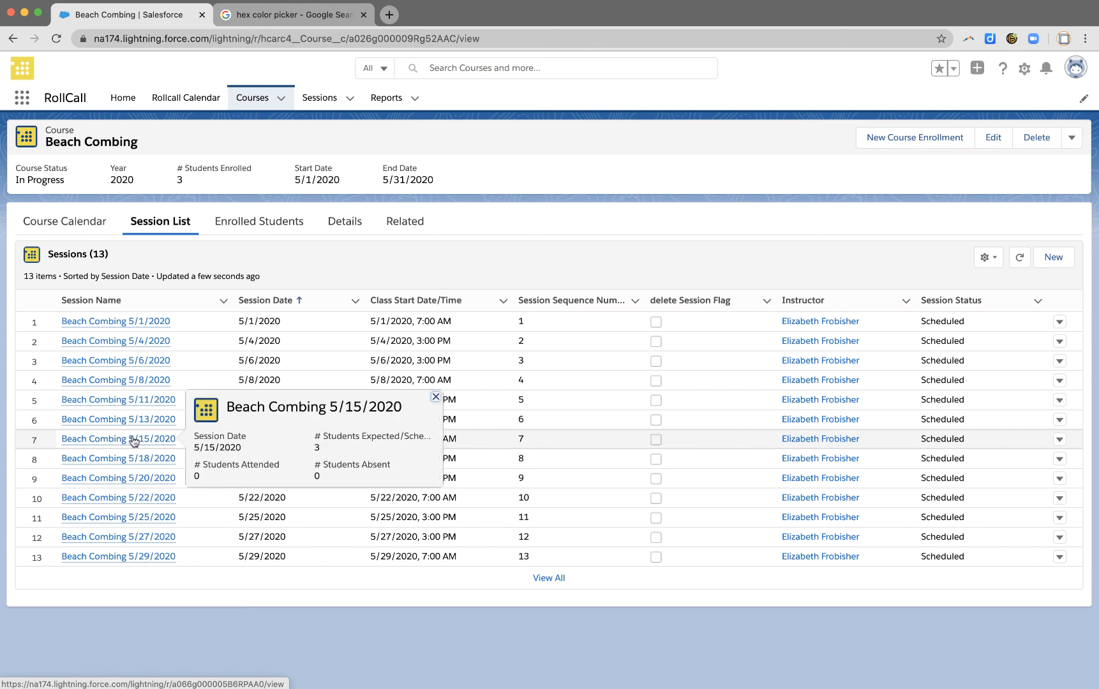
left_click(131, 440)
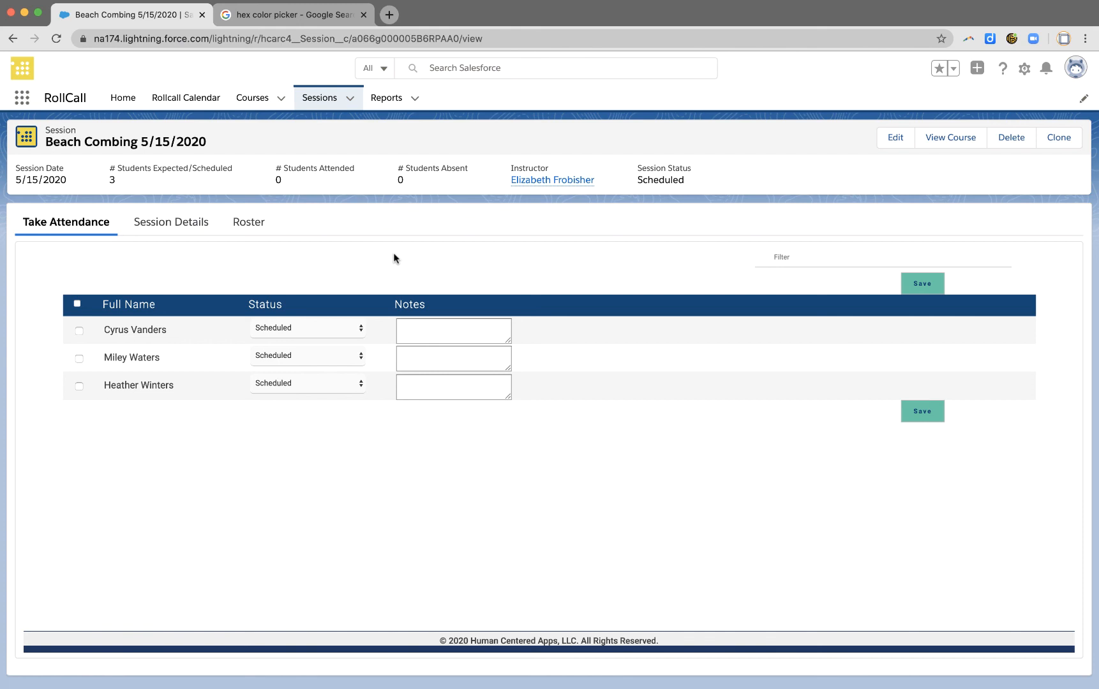
- Set the attendance status to Attended for the first student, Absent for the second and Late for the third
left_click(326, 329)
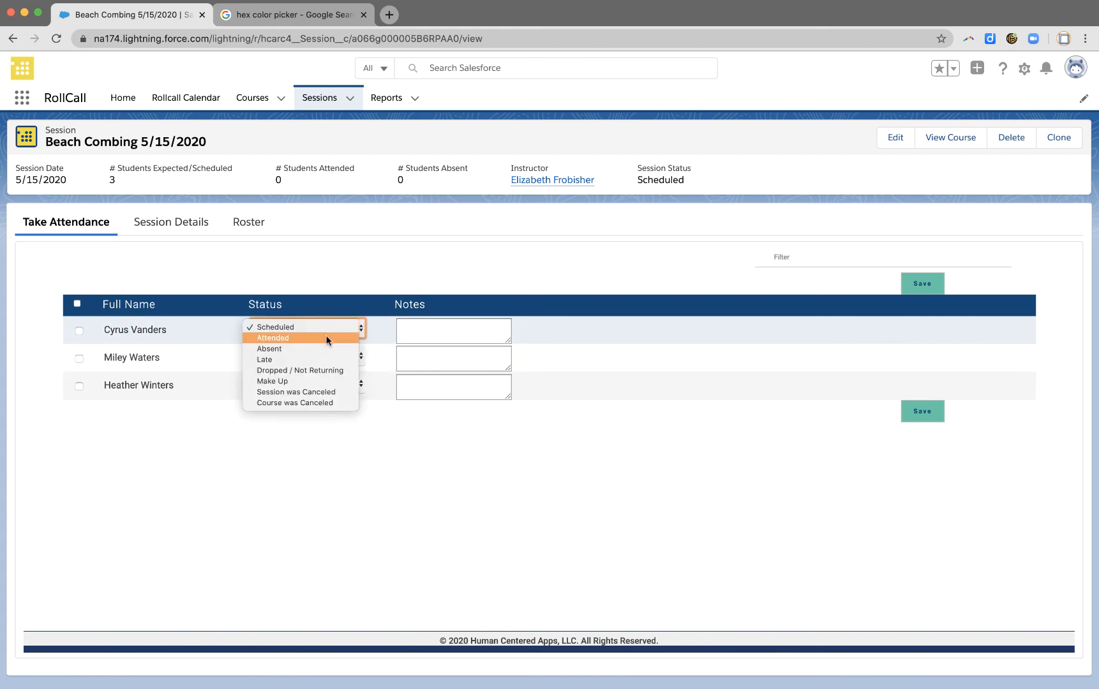
left_click(326, 338)
left_click(327, 353)
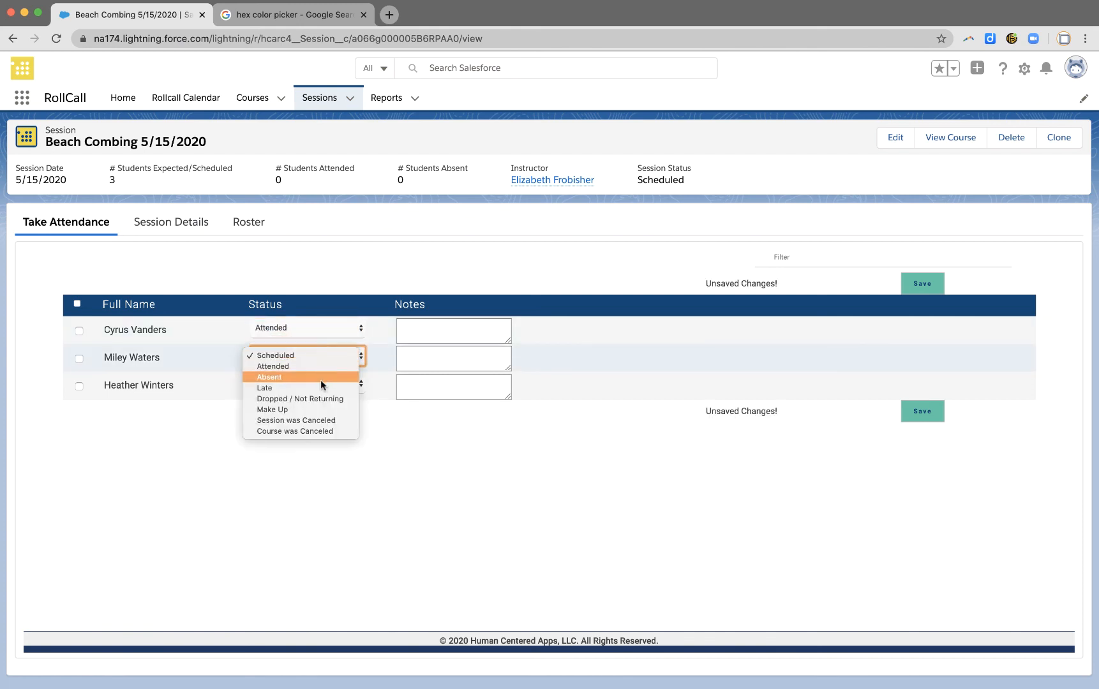
left_click(320, 377)
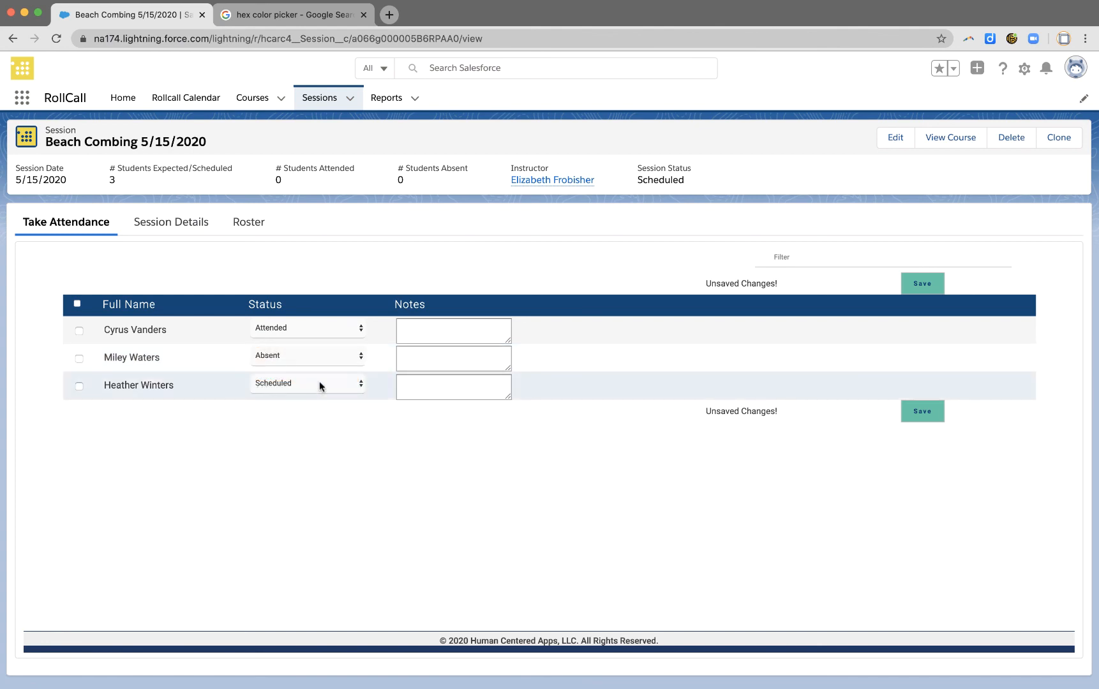
left_click(319, 382)
left_click(318, 413)
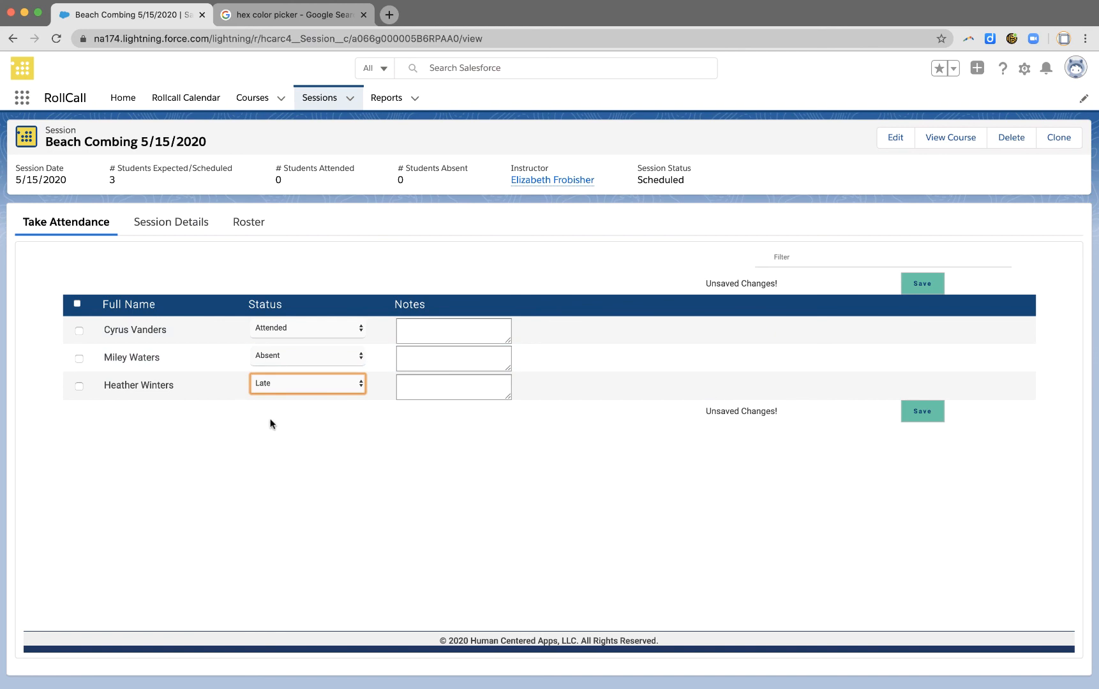
left_click(317, 354)
left_click(317, 355)
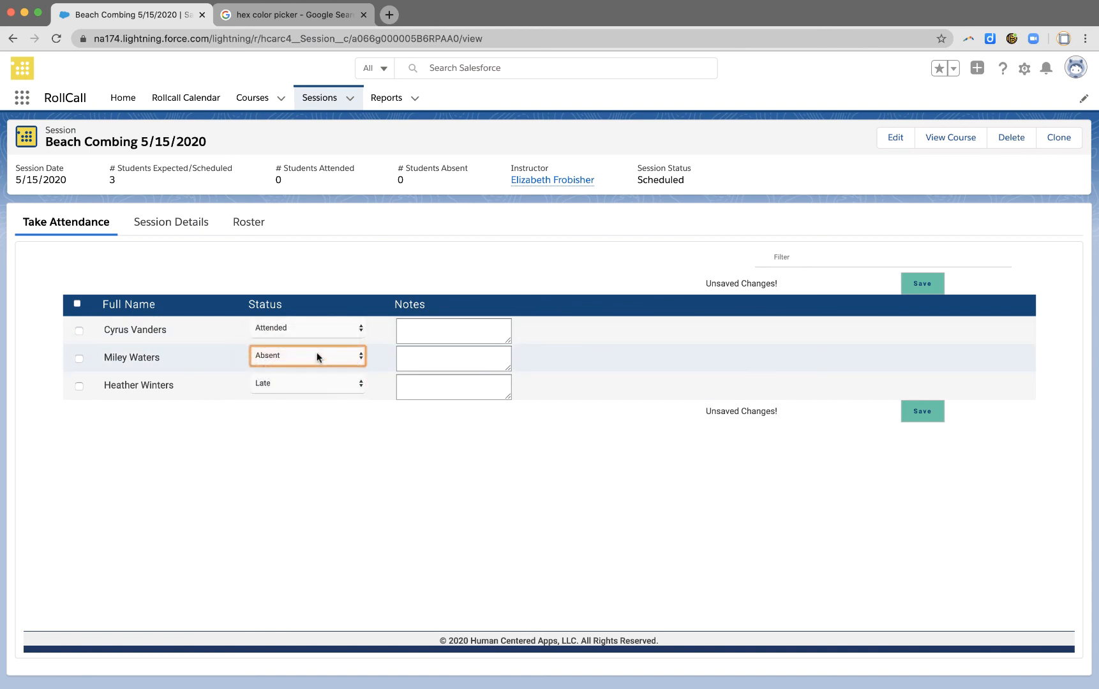
left_click(336, 328)
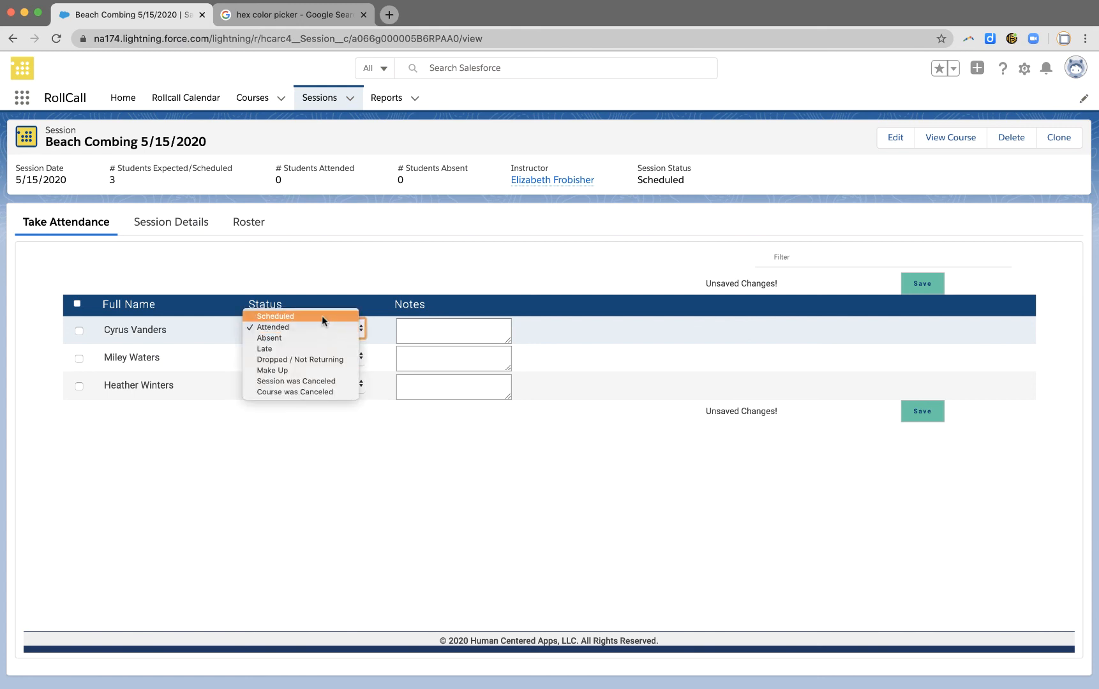
left_click(311, 431)
left_click(419, 265)
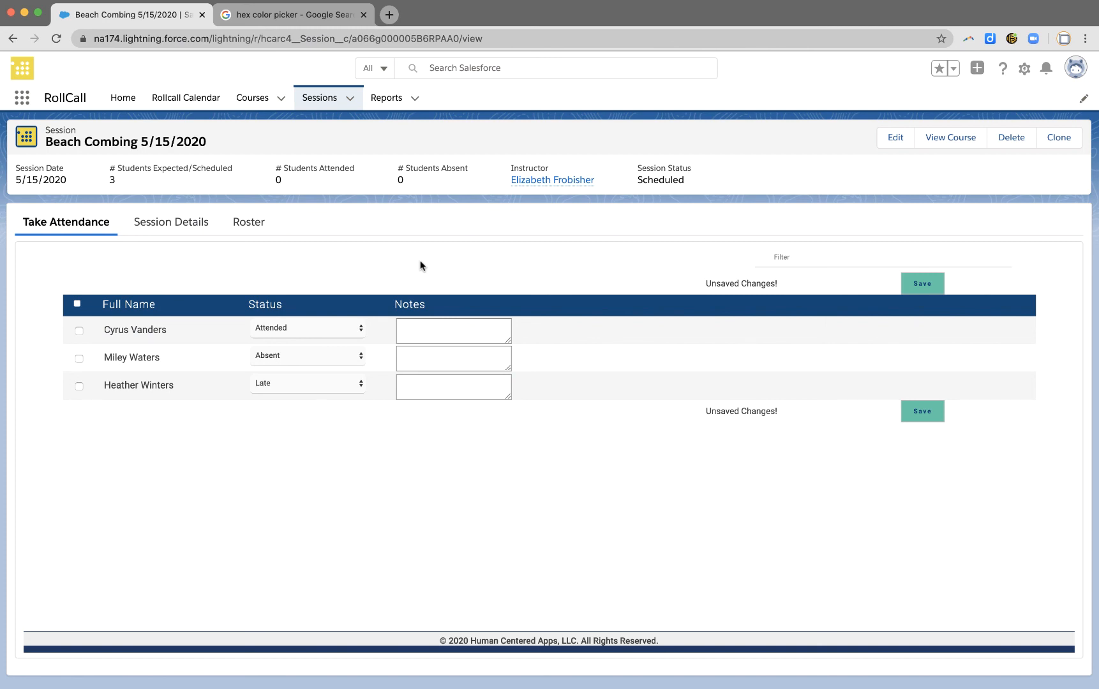
- Enter a note that the first student found lots of cool shells, and save the attendance sheet
left_click(437, 326)
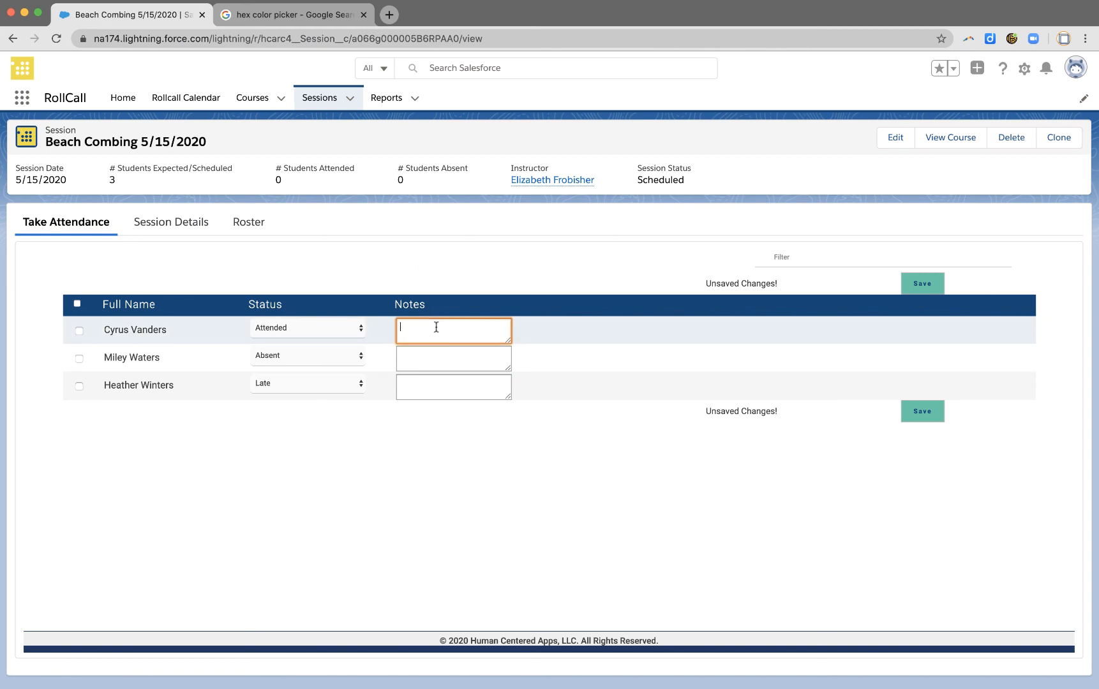
type("cyrus found lots of cool shells!")
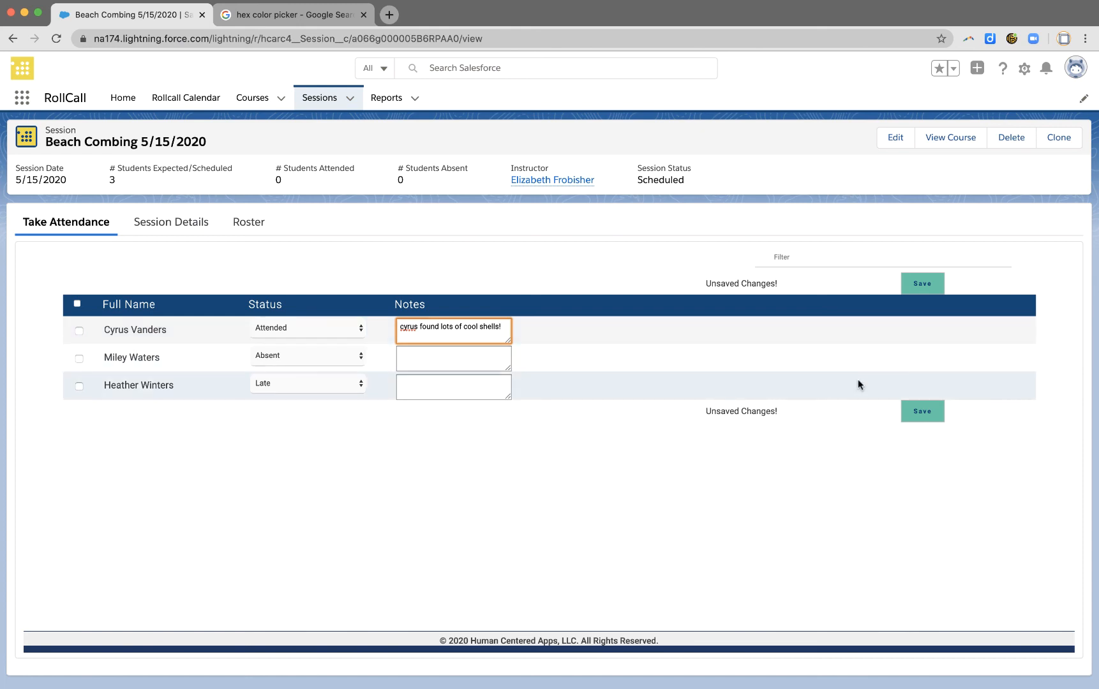
left_click(938, 287)
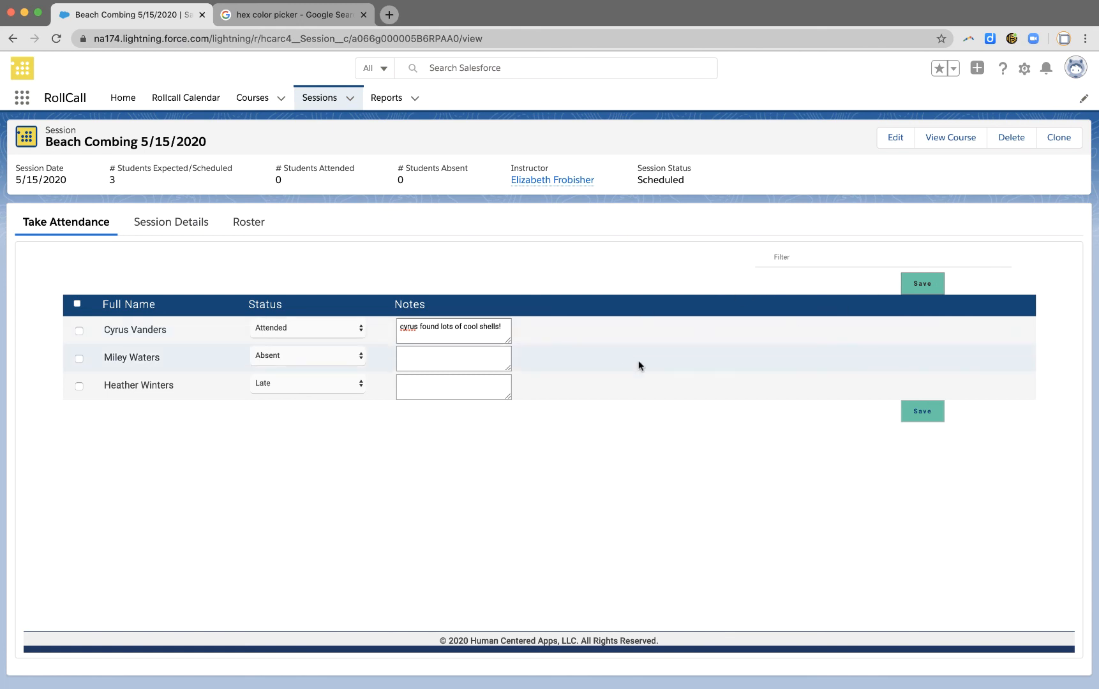
- Filter the attendance sheet by part of the second student's first name, and clear the filter
left_click(811, 255)
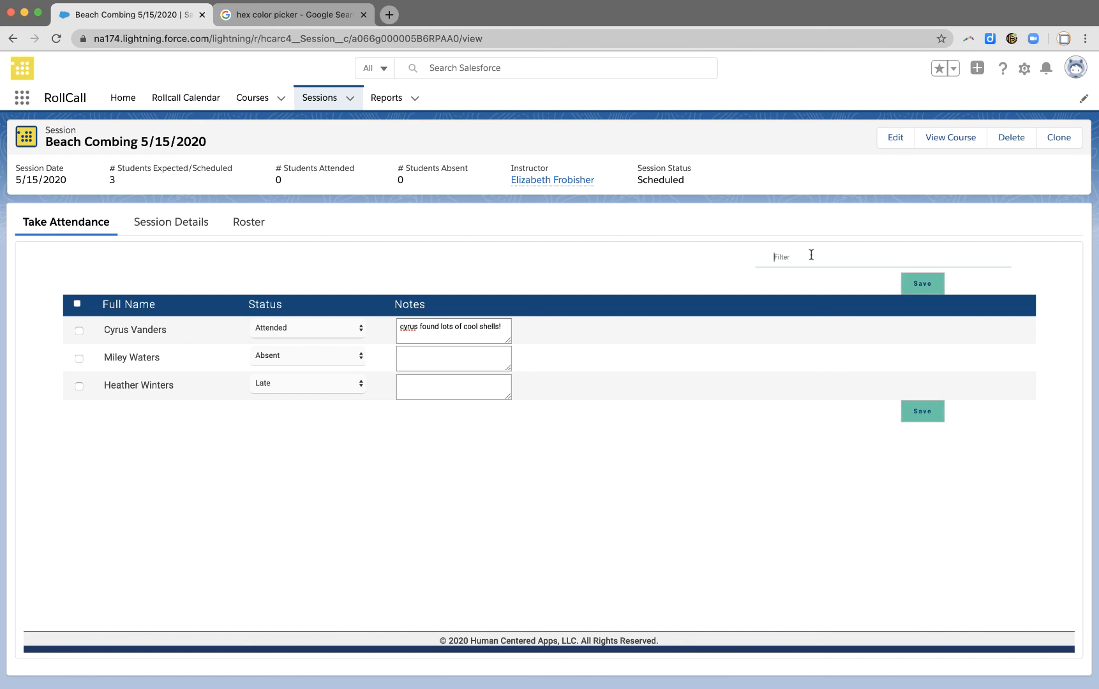
type("mile")
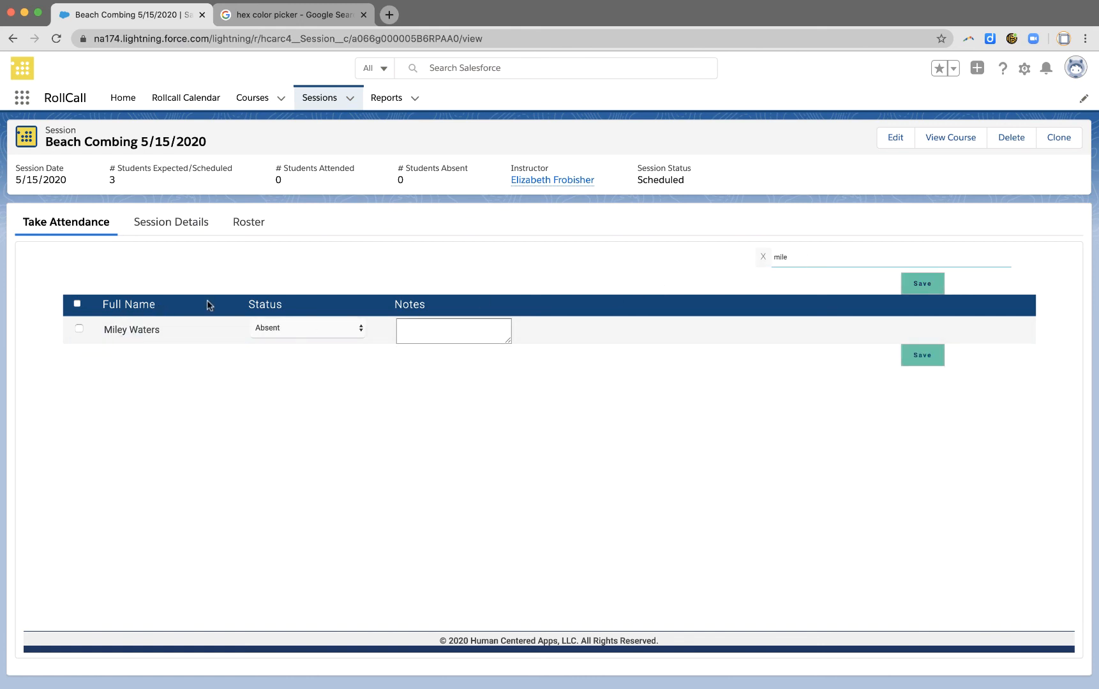
double_click(814, 260)
key("BackSpace")
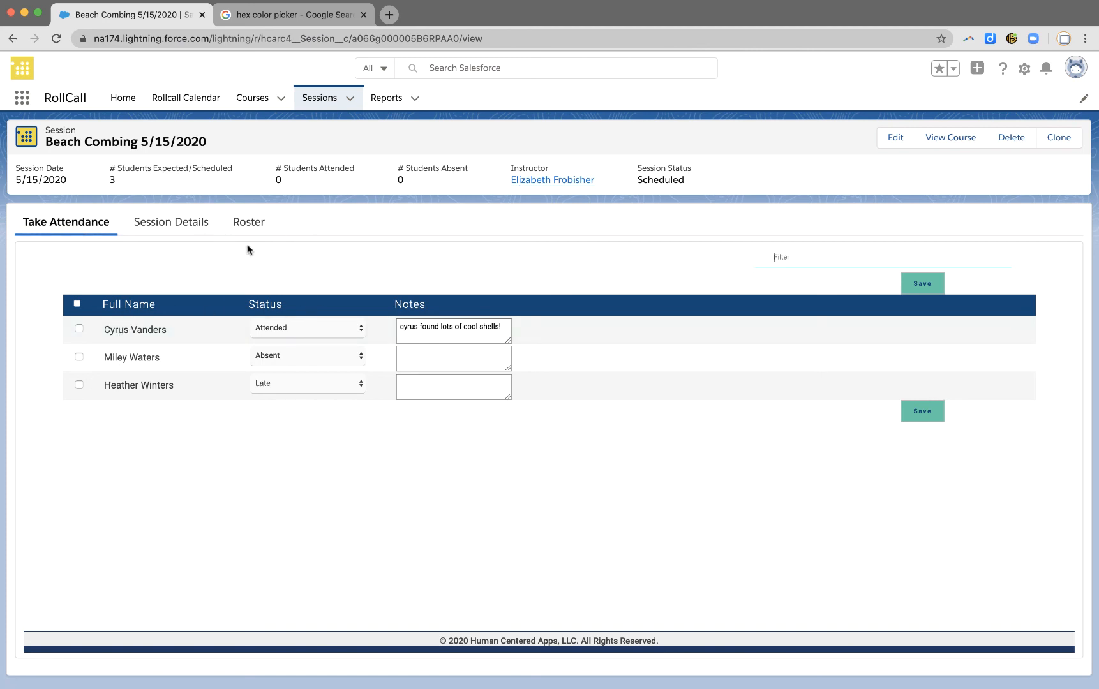
- Review the session roster and its first student's attendance history, and reopen the May 15 Beach Combing session from the Rollcall Calendar
left_click(246, 223)
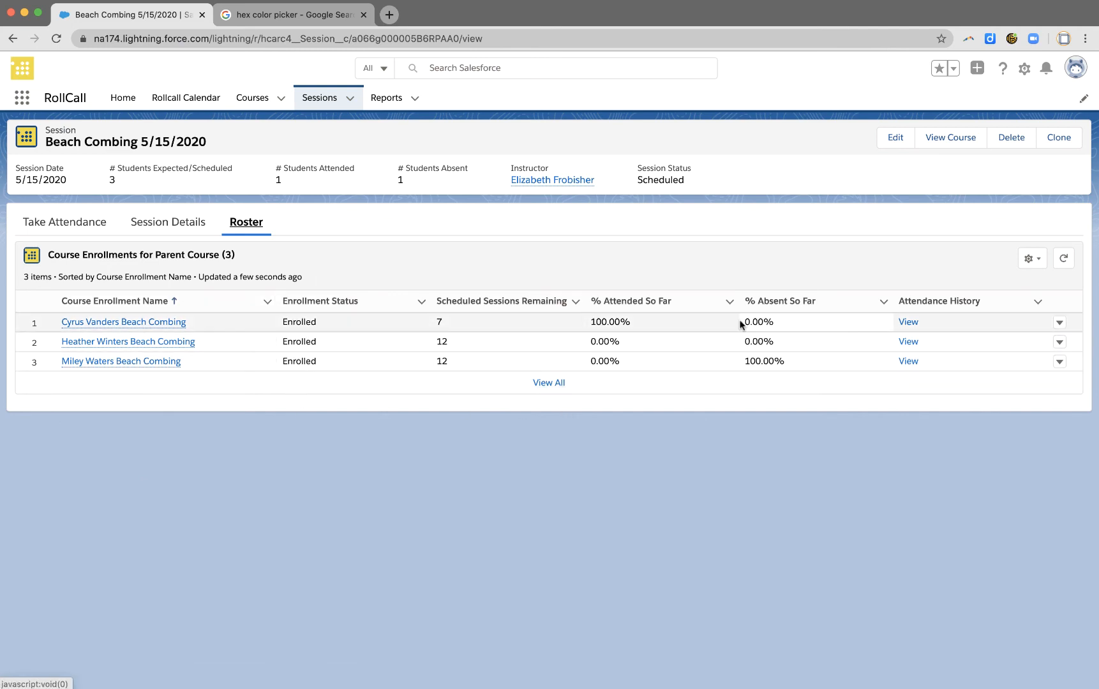
left_click(907, 323)
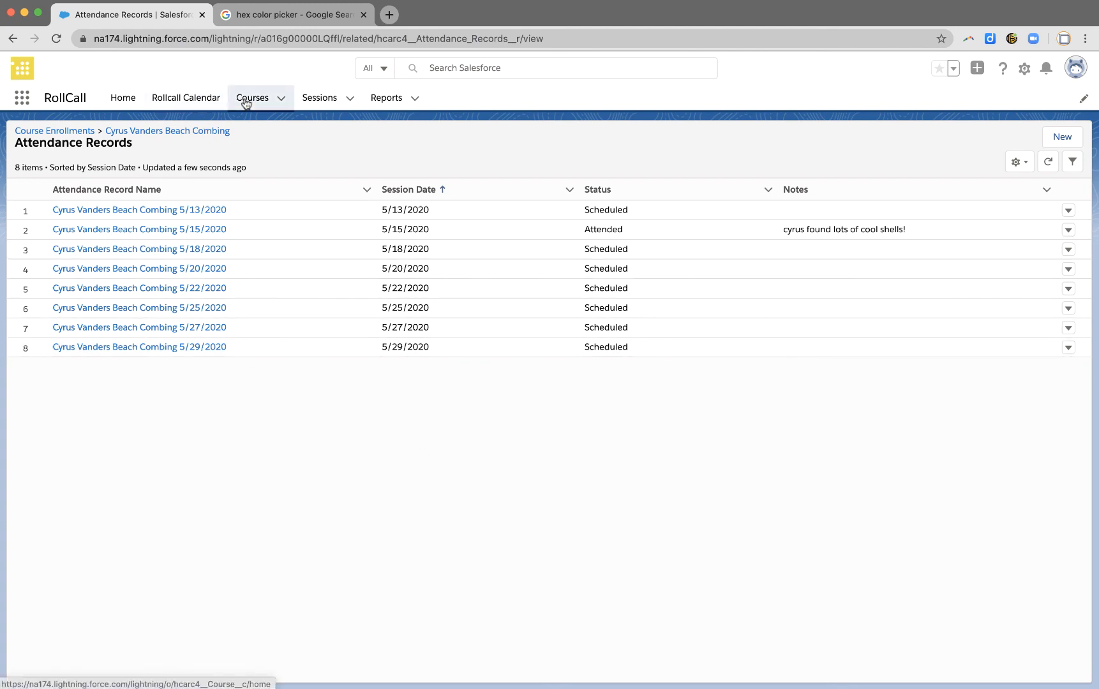
left_click(210, 104)
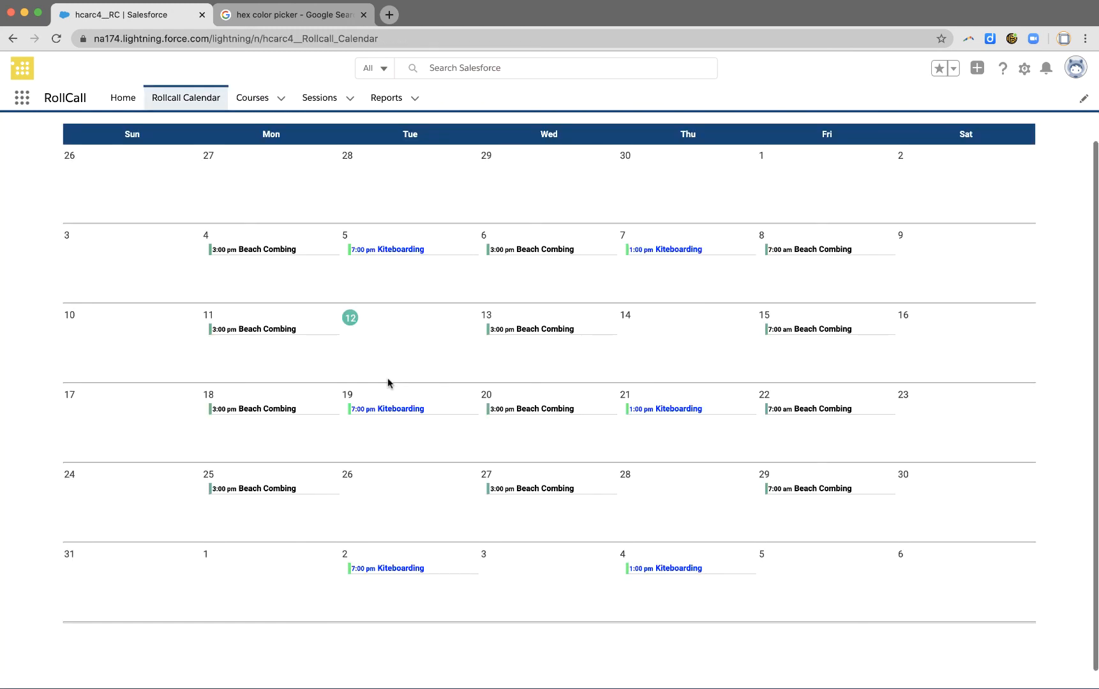
left_click(774, 328)
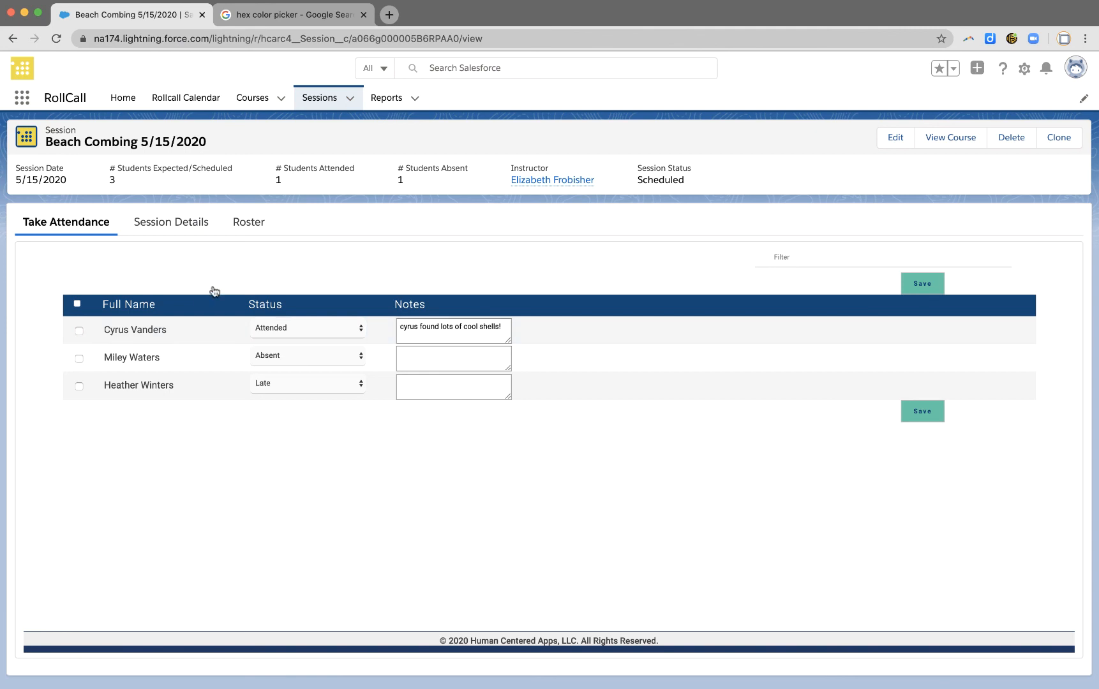
- Bulk edit the status of the first and third students to Attended, leaving out the second, and save the attendance
left_click(77, 305)
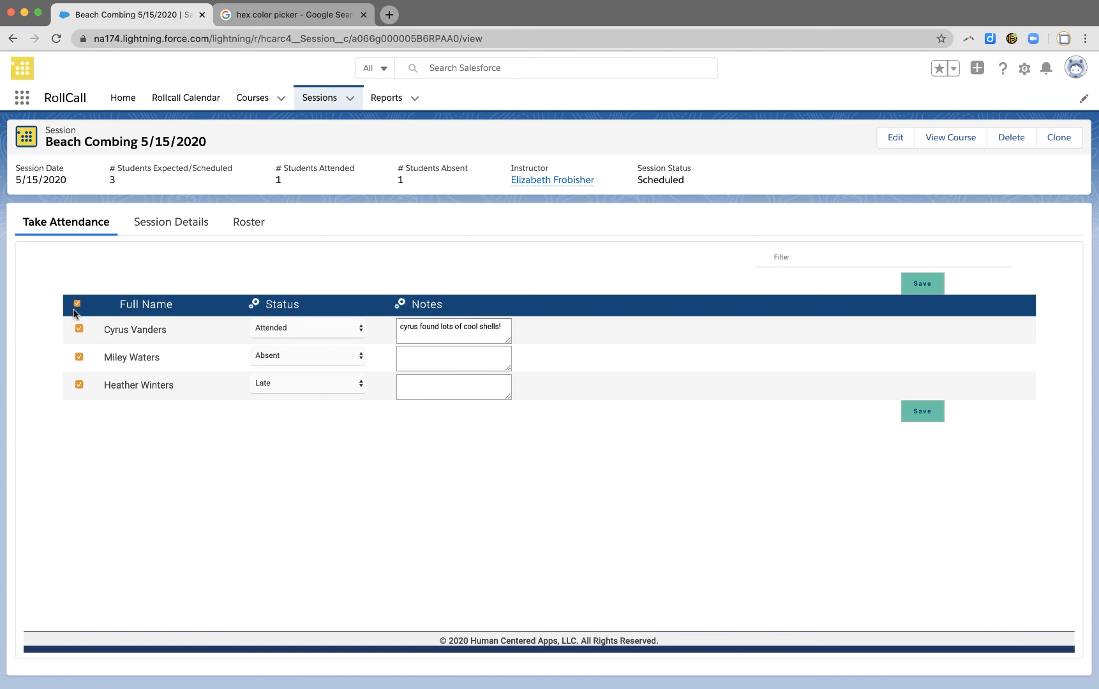
left_click(79, 360)
left_click(254, 308)
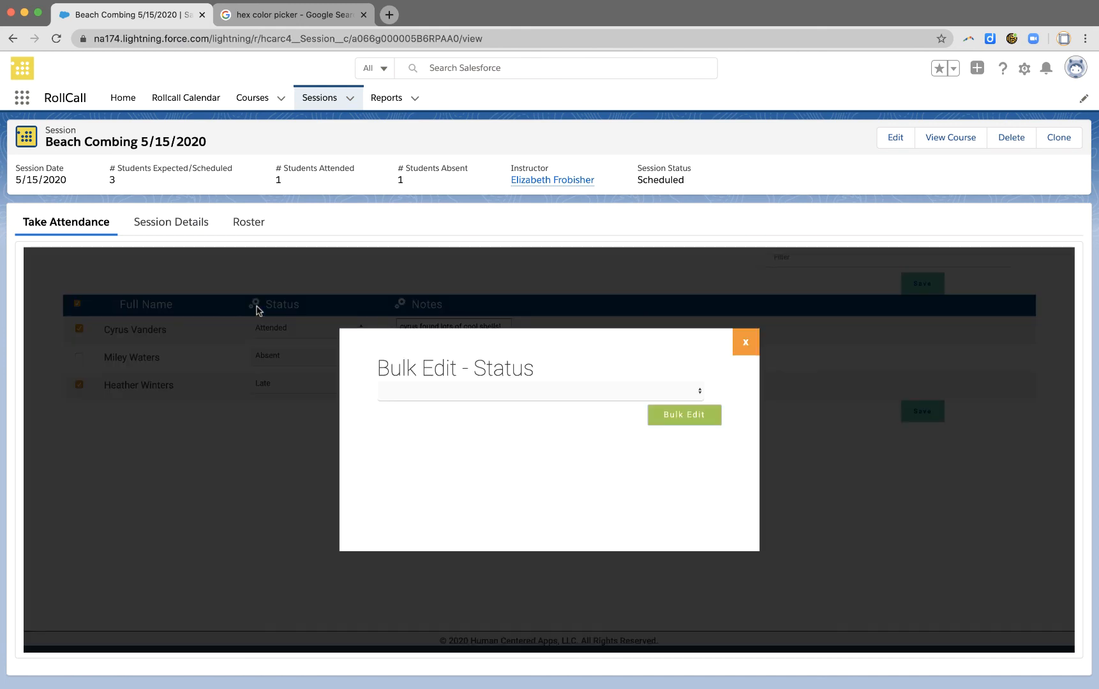
left_click(468, 391)
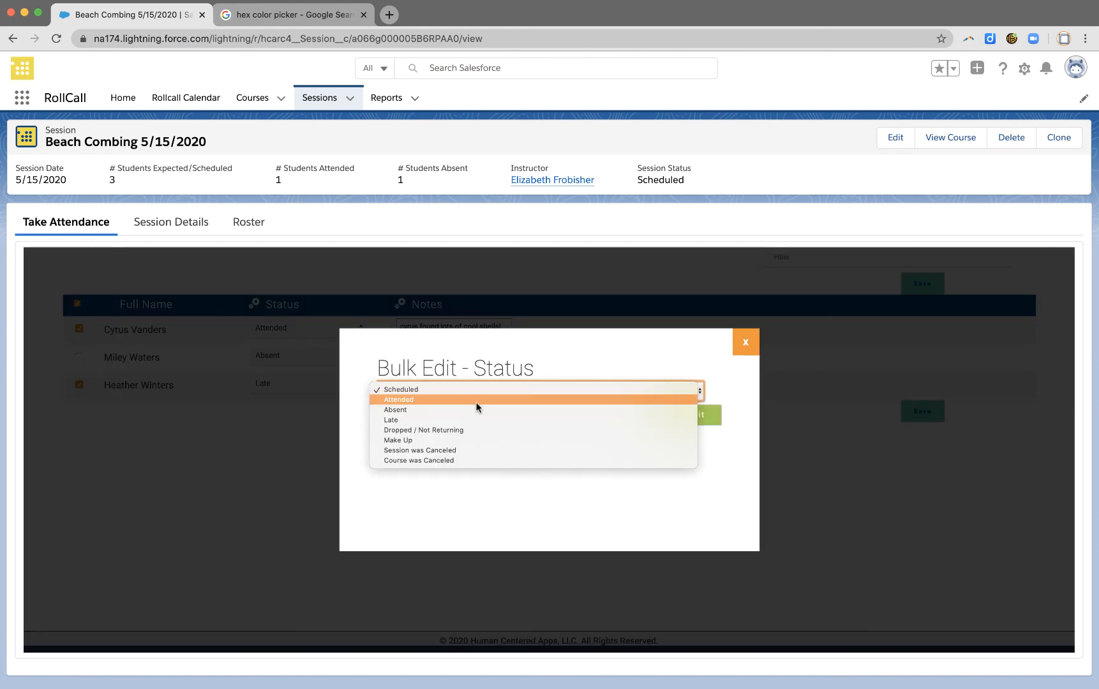
left_click(477, 400)
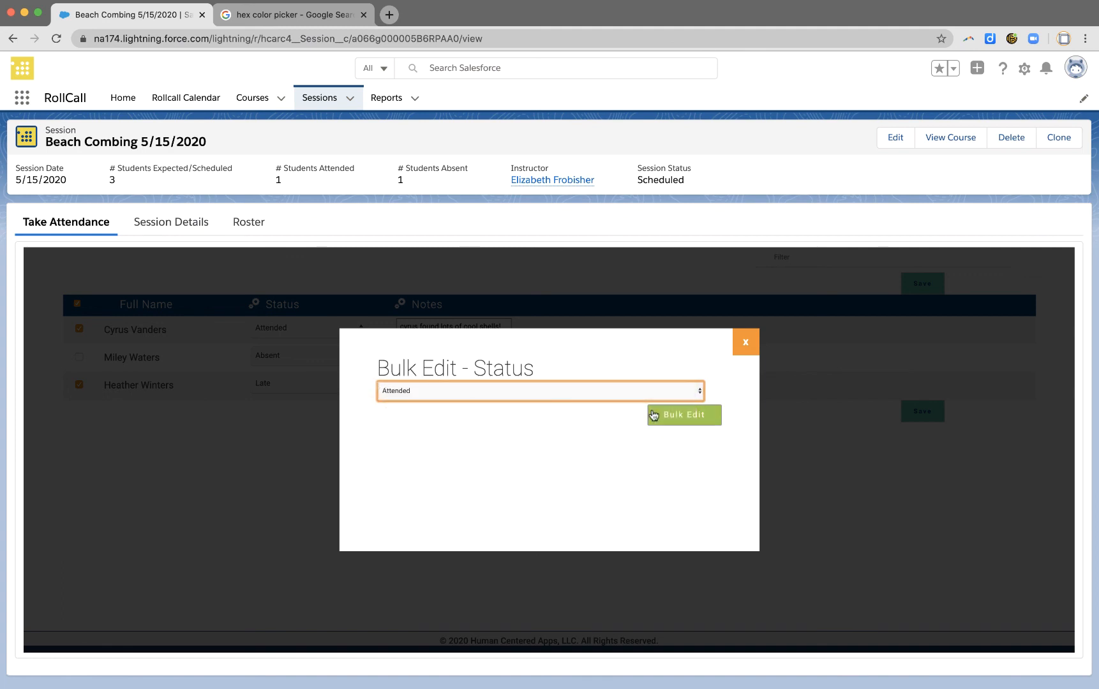
left_click(681, 422)
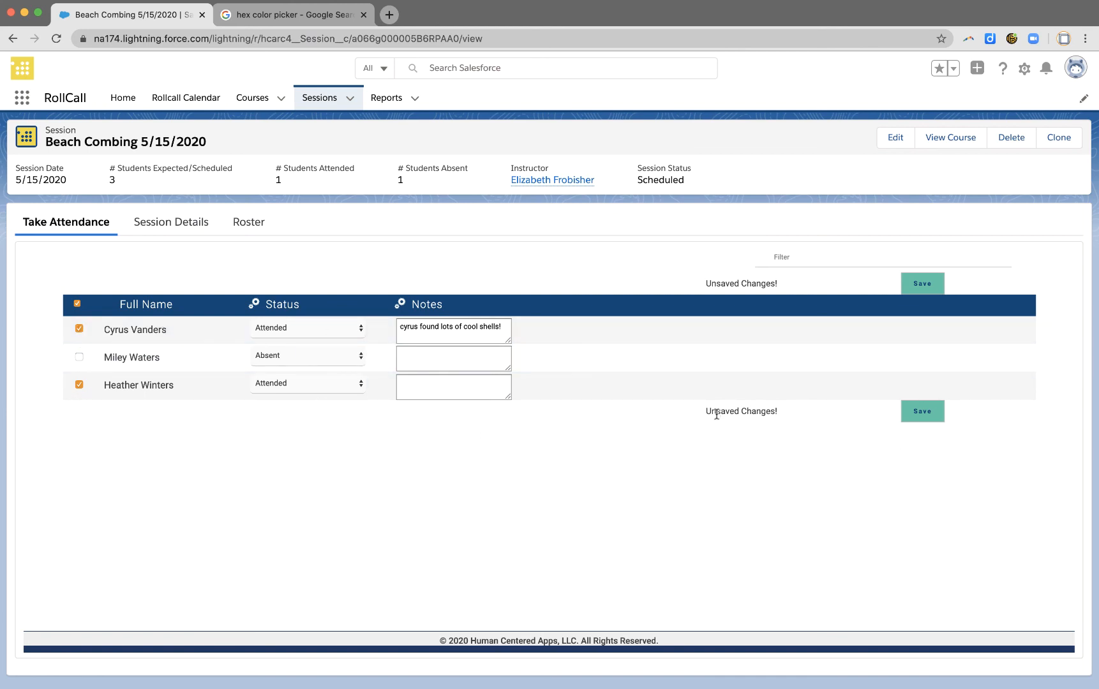
left_click_drag(703, 414, 802, 419)
left_click(931, 417)
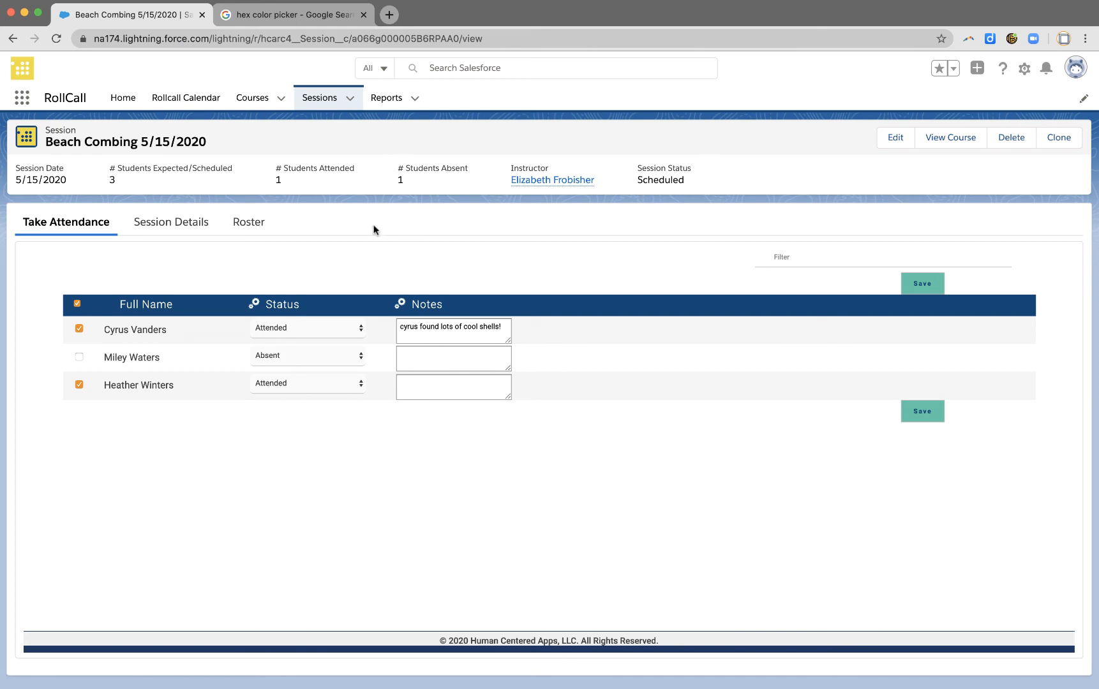
- Check the session's date and attendance summary fields, and reload the page to refresh the student counts
left_click_drag(16, 179, 81, 179)
left_click(83, 180)
left_click_drag(267, 179, 279, 181)
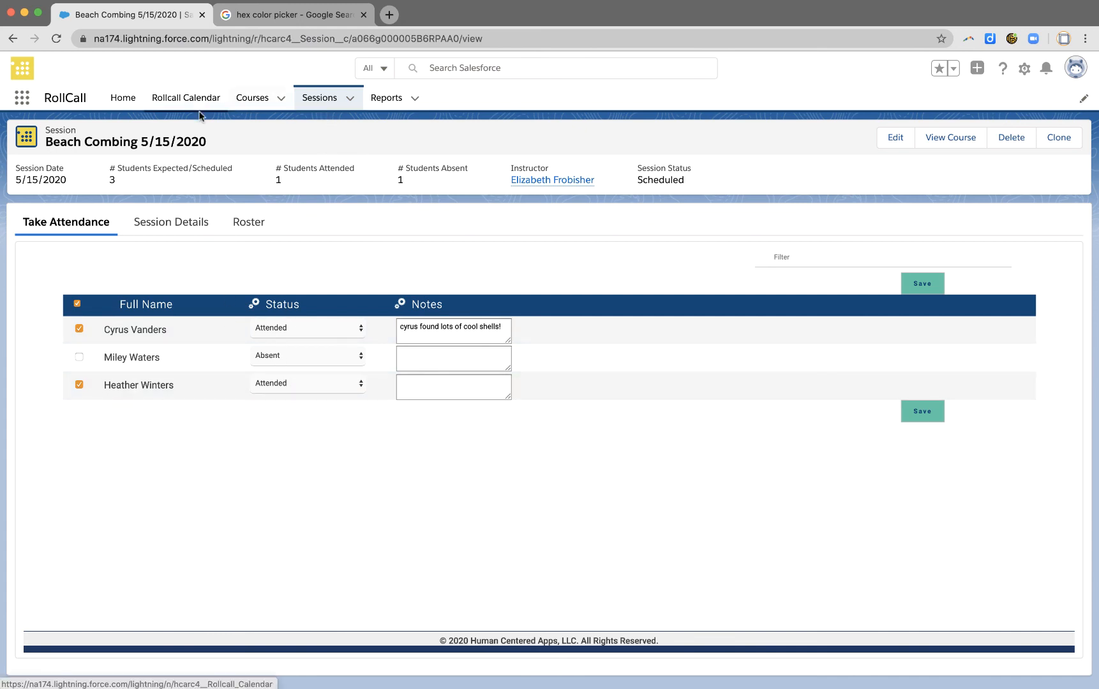
left_click(56, 39)
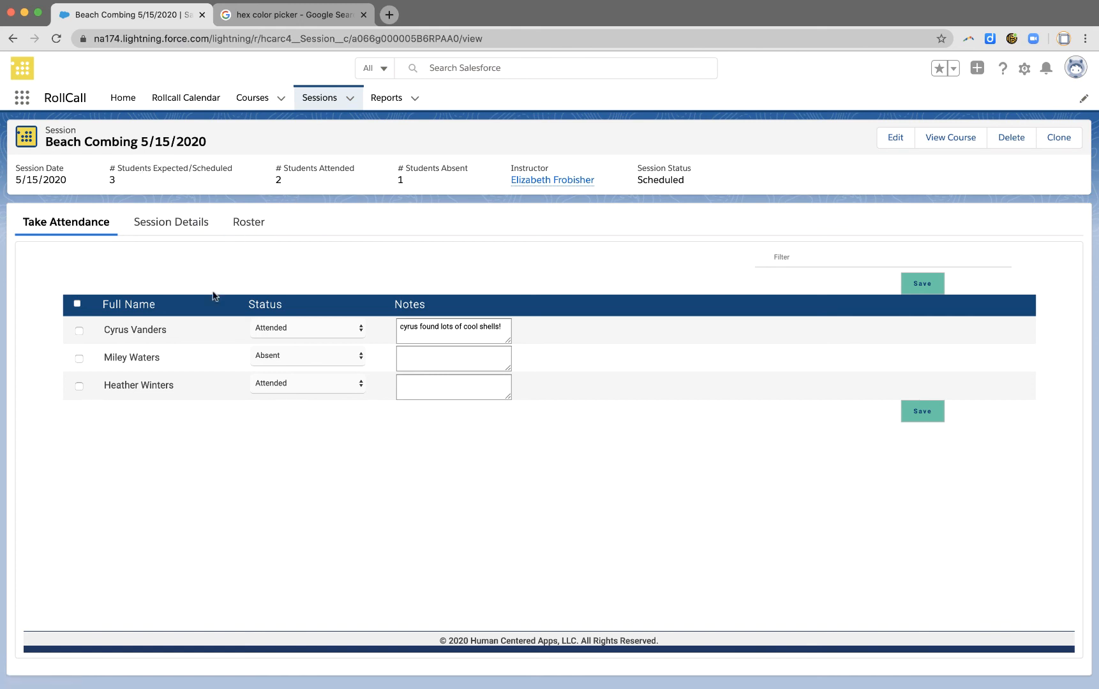
- Review the enrollment statistics of the roster's first student, close that enrollment record, and return to the Rollcall Calendar
left_click(256, 226)
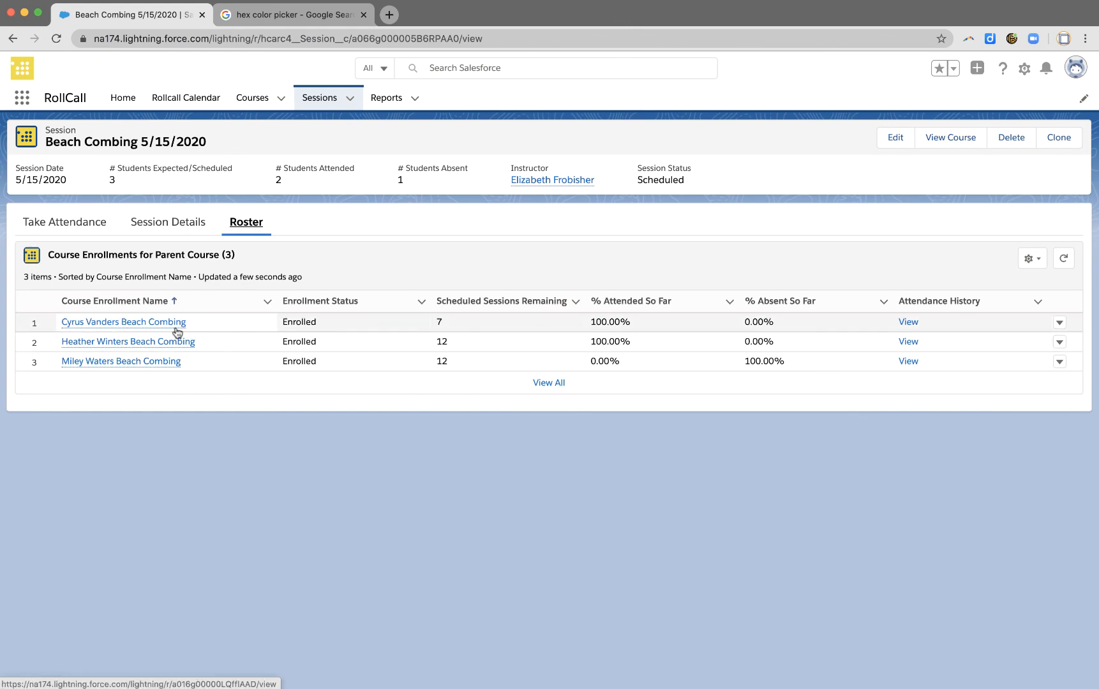
left_click(132, 322)
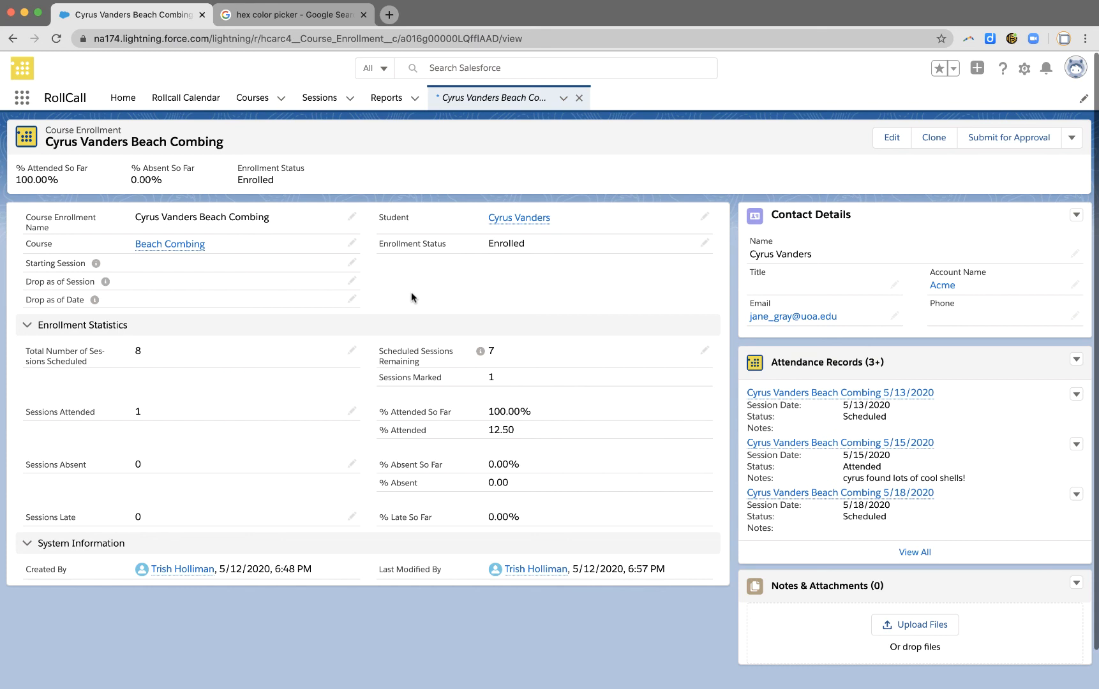
left_click(578, 97)
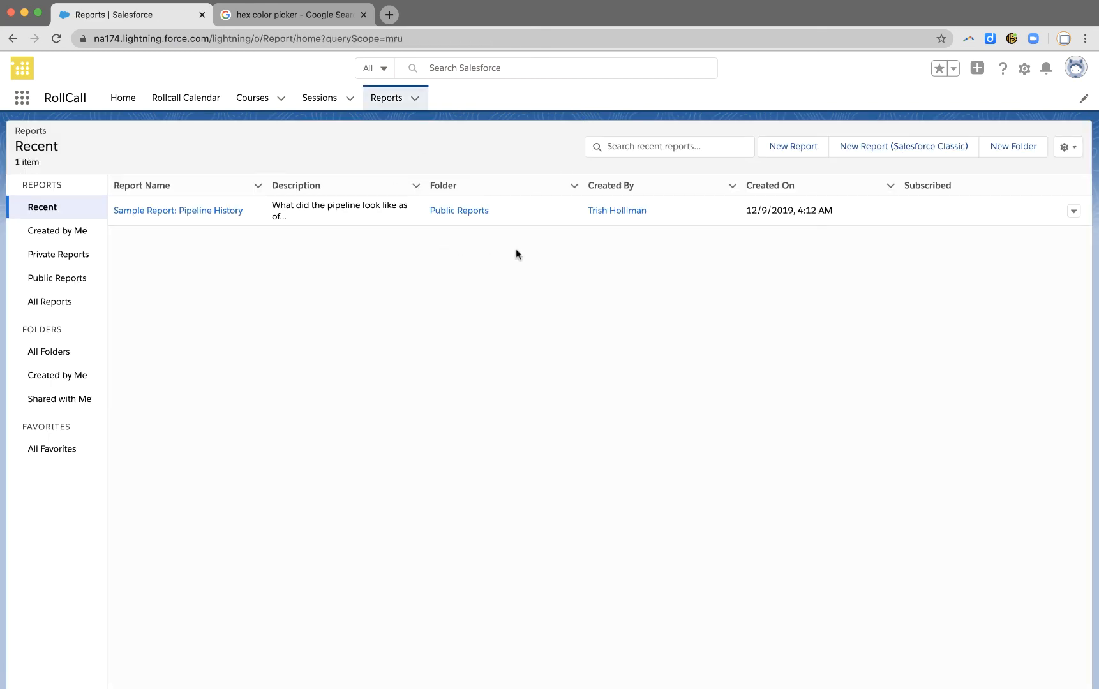
left_click(191, 101)
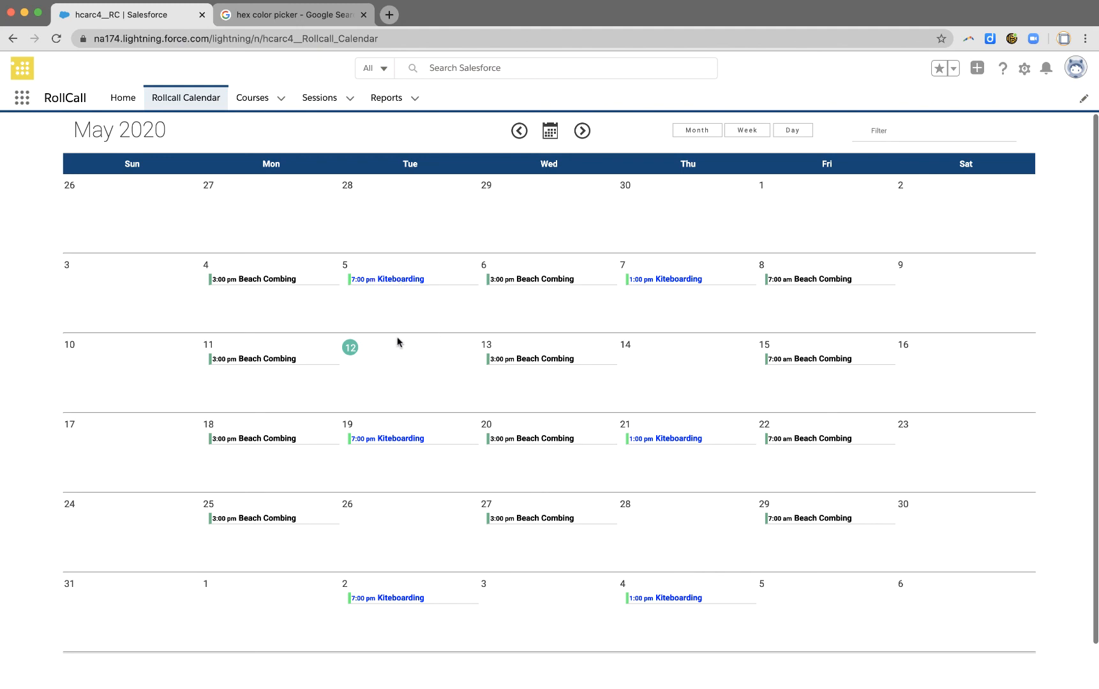
- Open the details of the May 5 Kiteboarding session for editing and set the session date to 5/12/2020
left_click(391, 281)
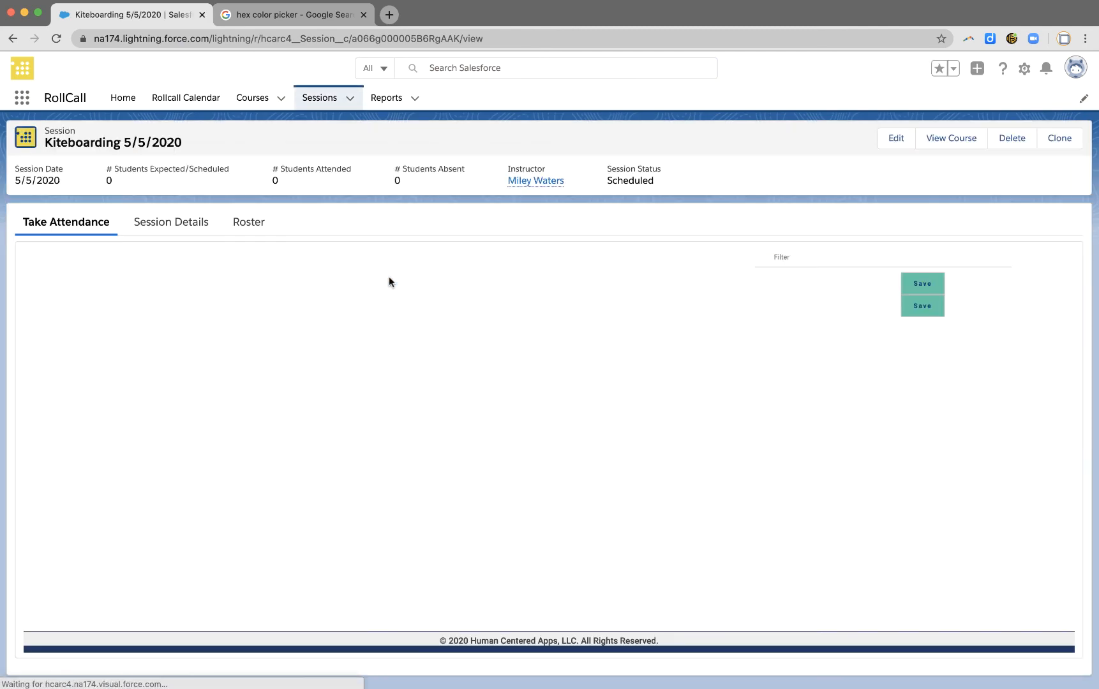
left_click(185, 228)
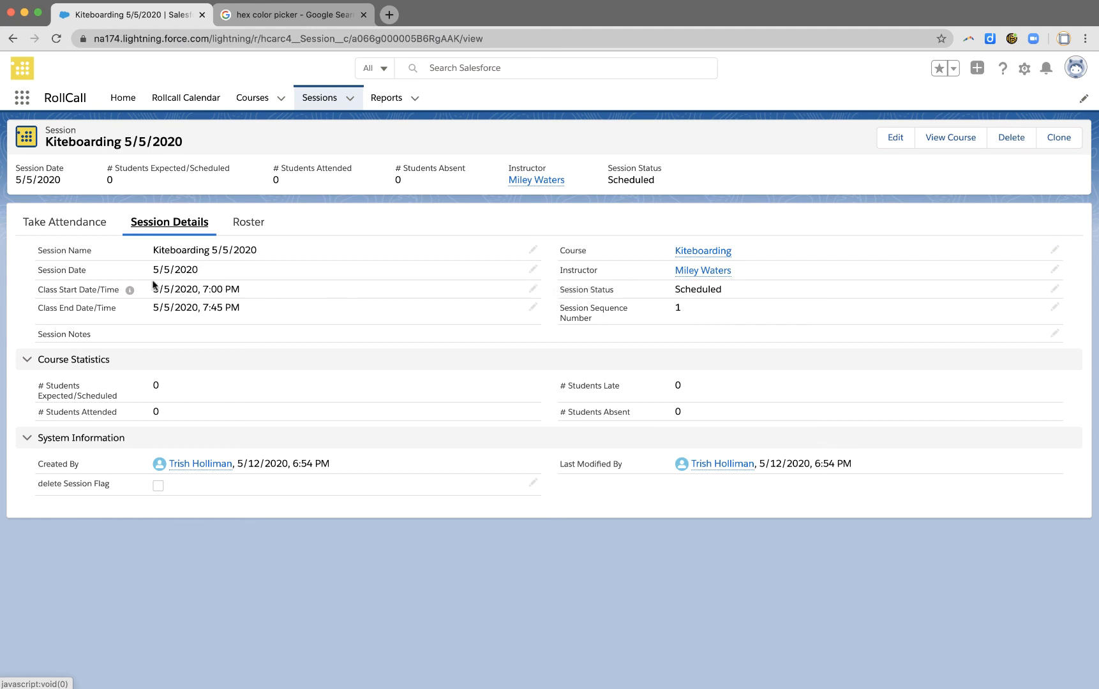
left_click_drag(151, 270, 228, 309)
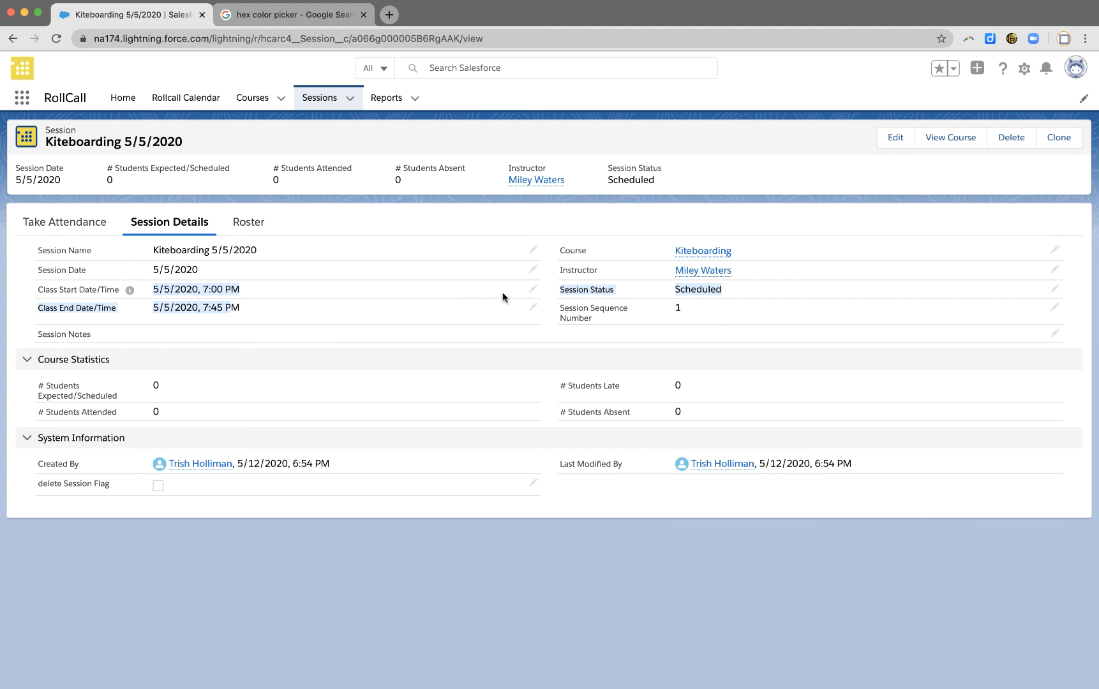
left_click(533, 270)
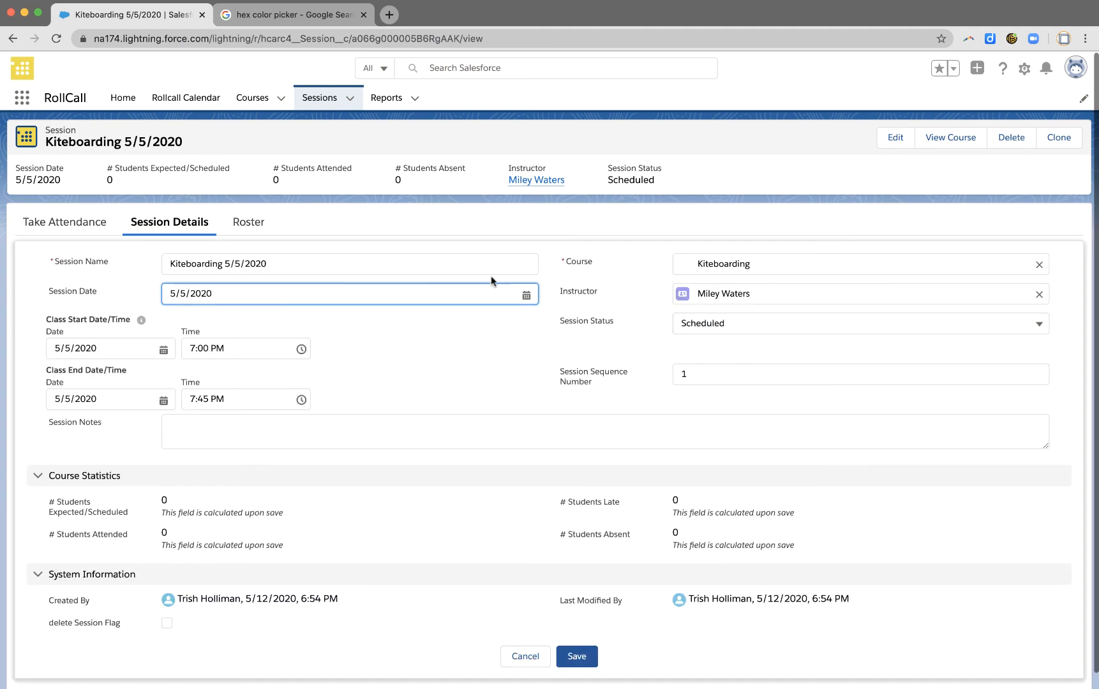
left_click(241, 264)
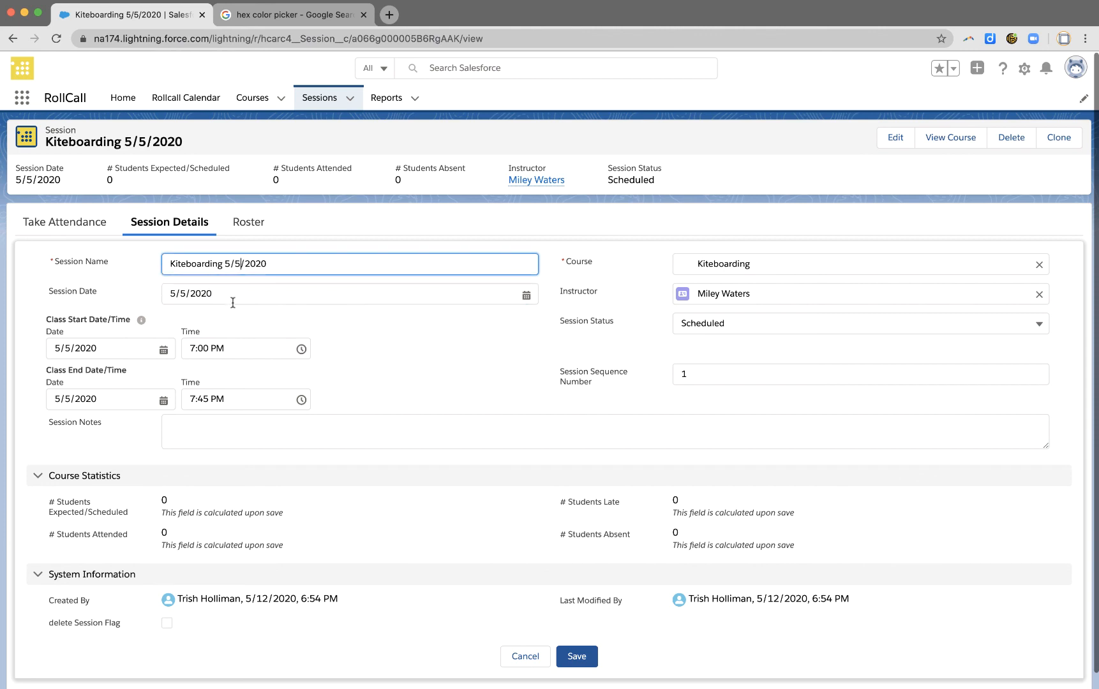
left_click(181, 295)
key("BackSpace")
type("12")
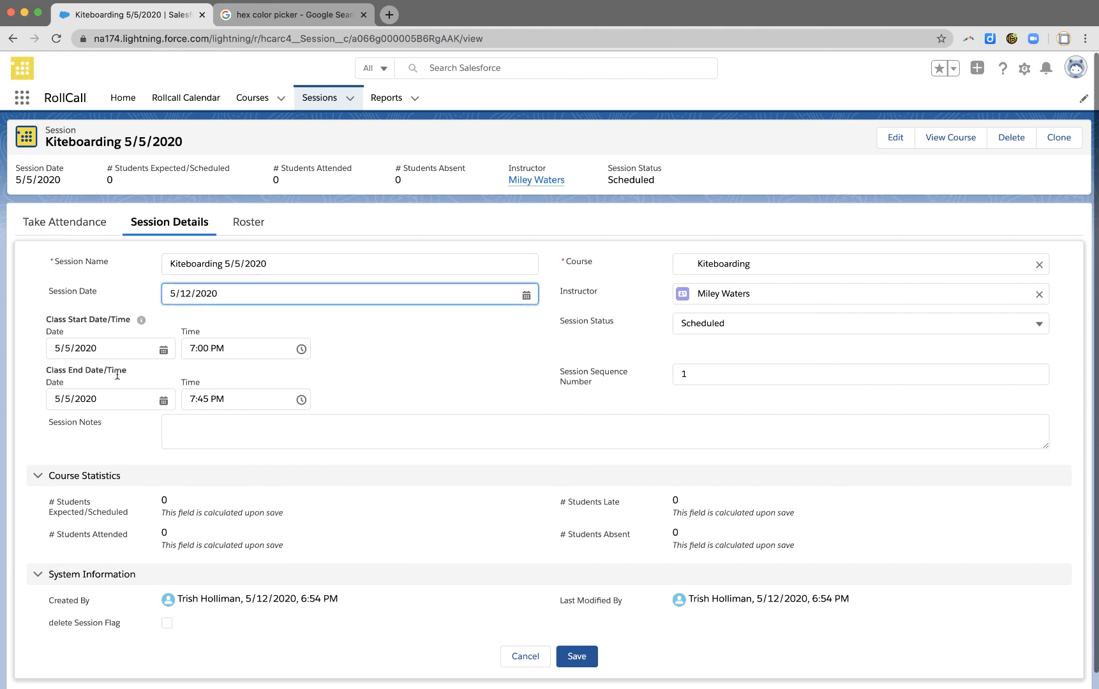
- Set both the class start date and the class end date to 5/12/2020 and save the Kiteboarding session
left_click(68, 346)
left_click(72, 364)
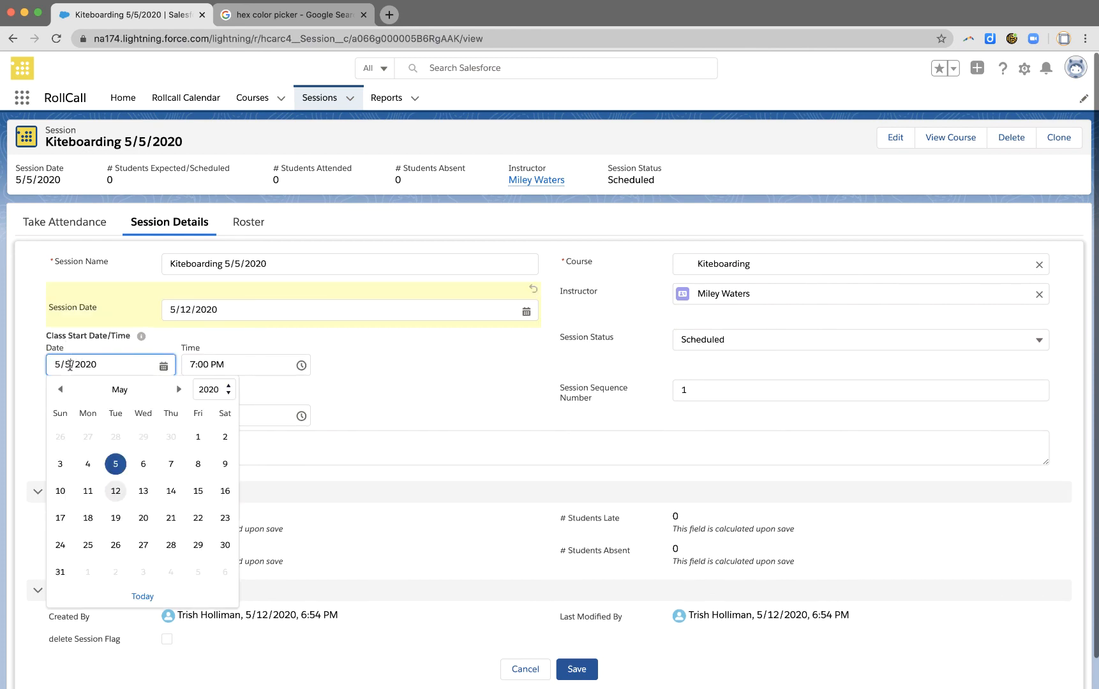
key("BackSpace")
type("12")
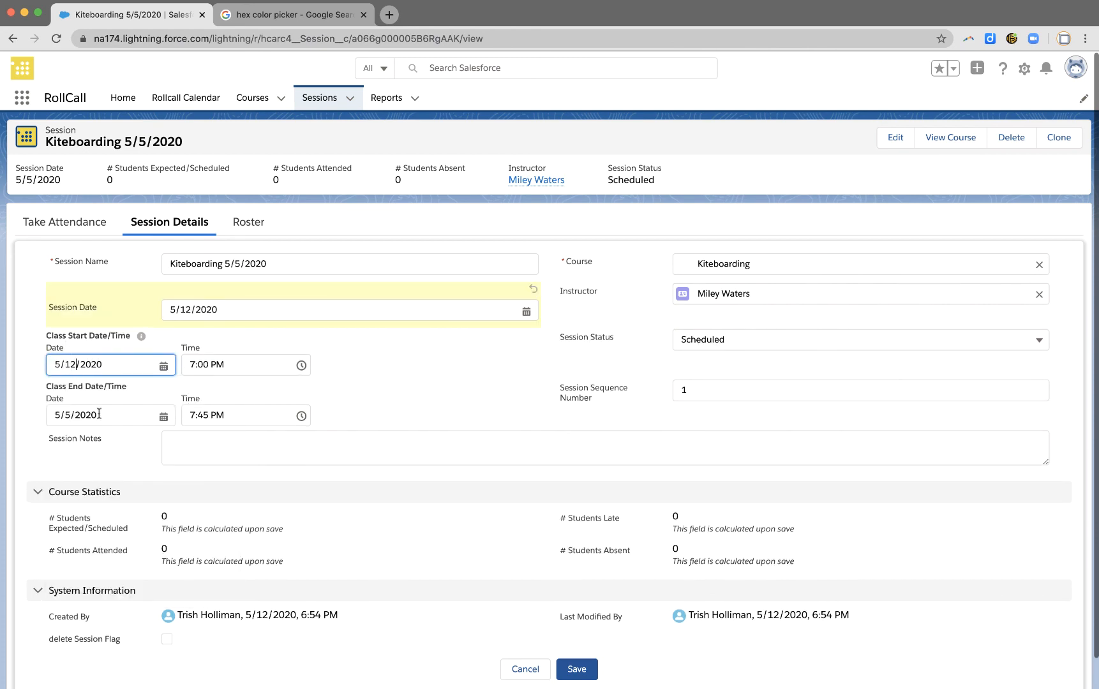
left_click(71, 414)
key("BackSpace")
type("12")
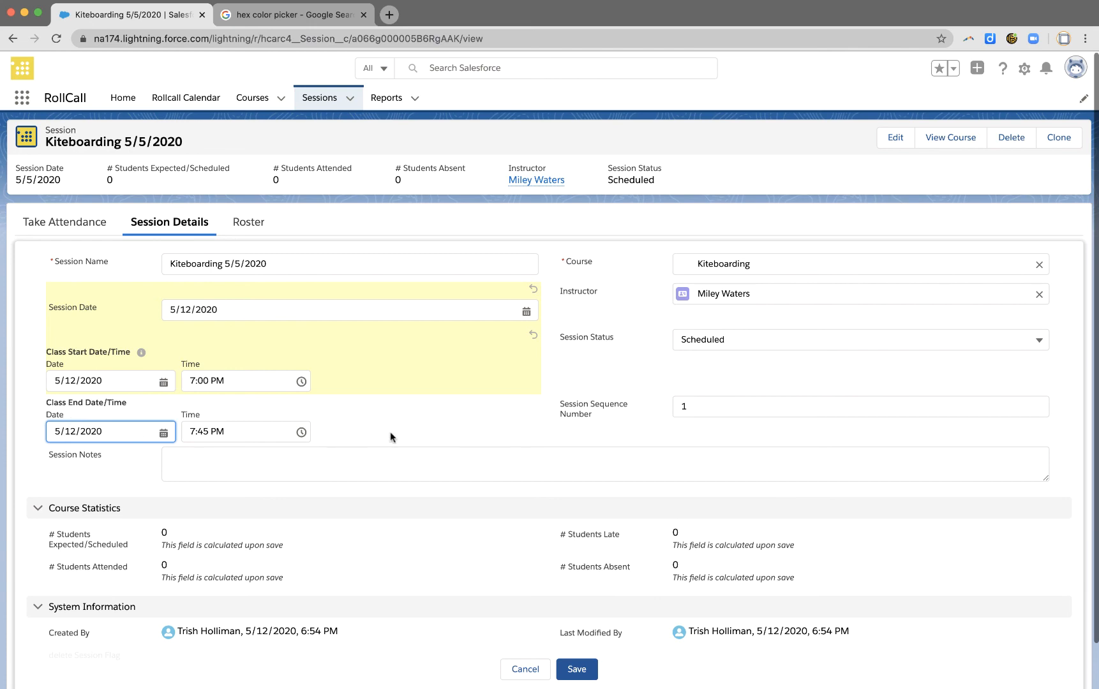
left_click(465, 433)
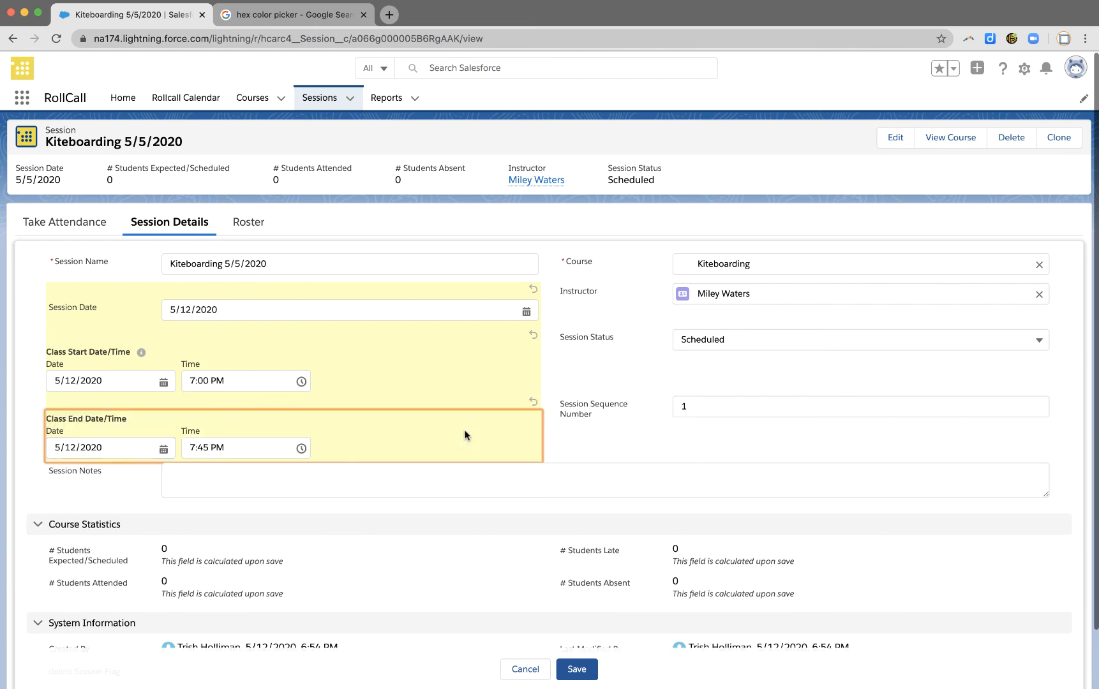
left_click(578, 672)
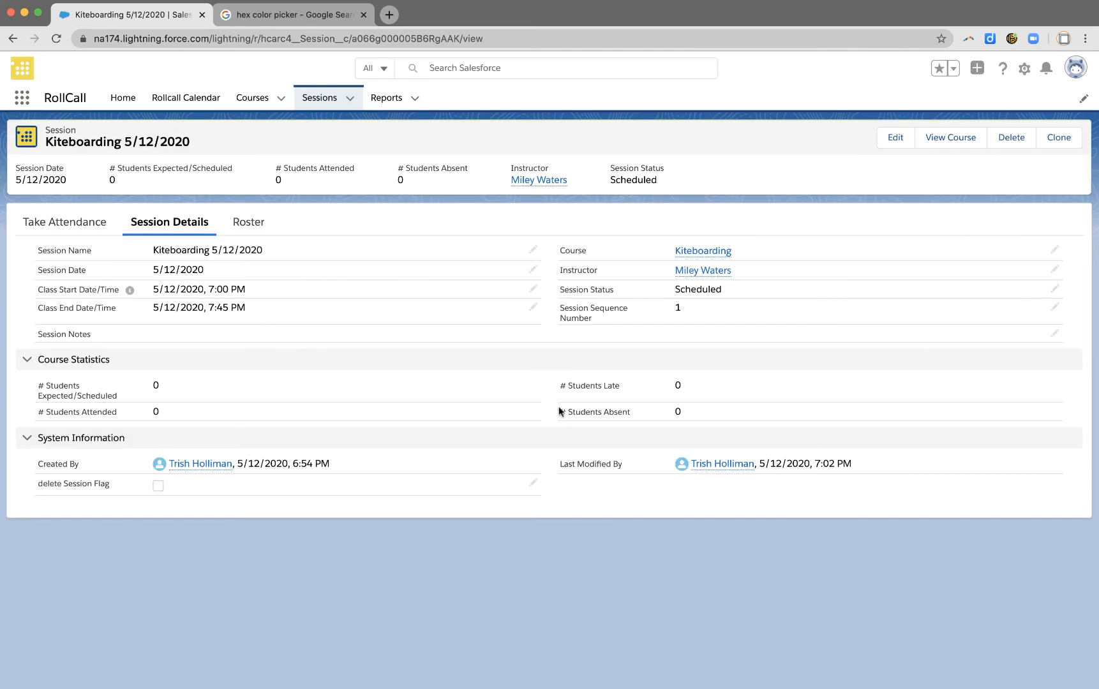
- Check the saved session name and the Rollcall Calendar, view the May 19 Kiteboarding session, and return to the calendar
left_click_drag(155, 249, 296, 264)
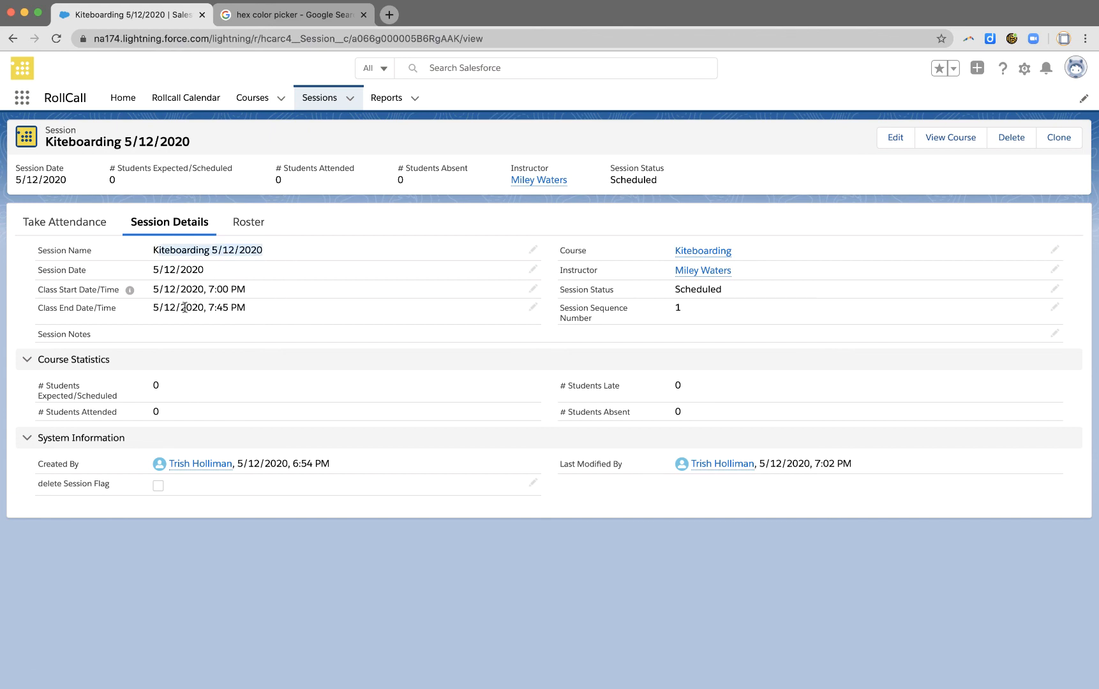
left_click(178, 105)
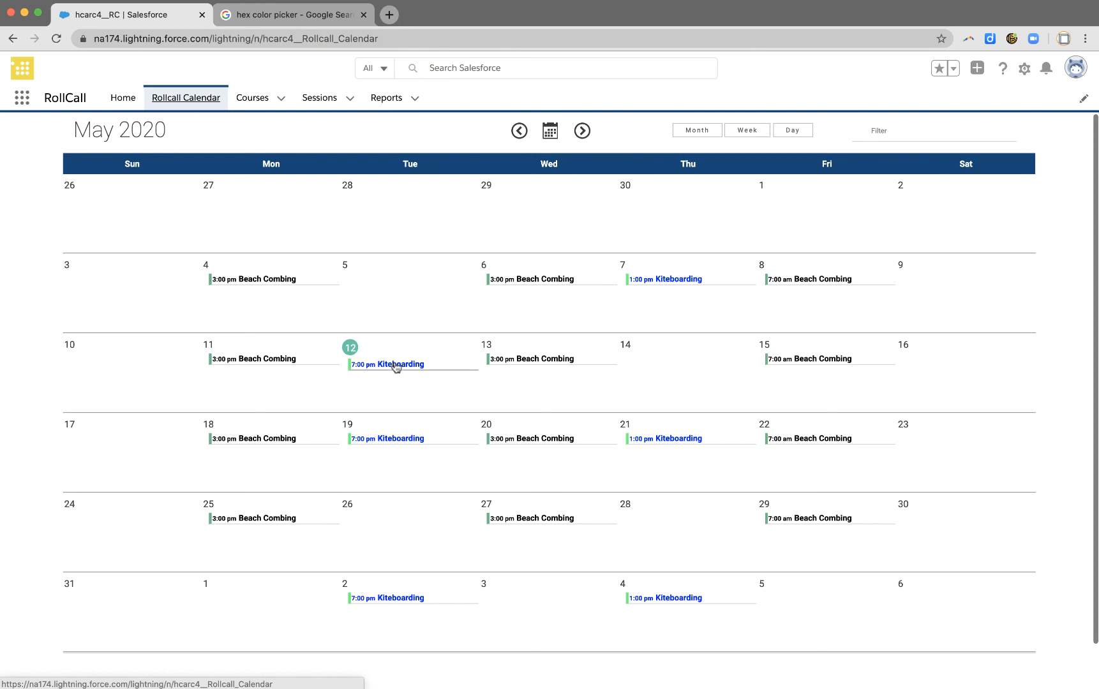
left_click(379, 439)
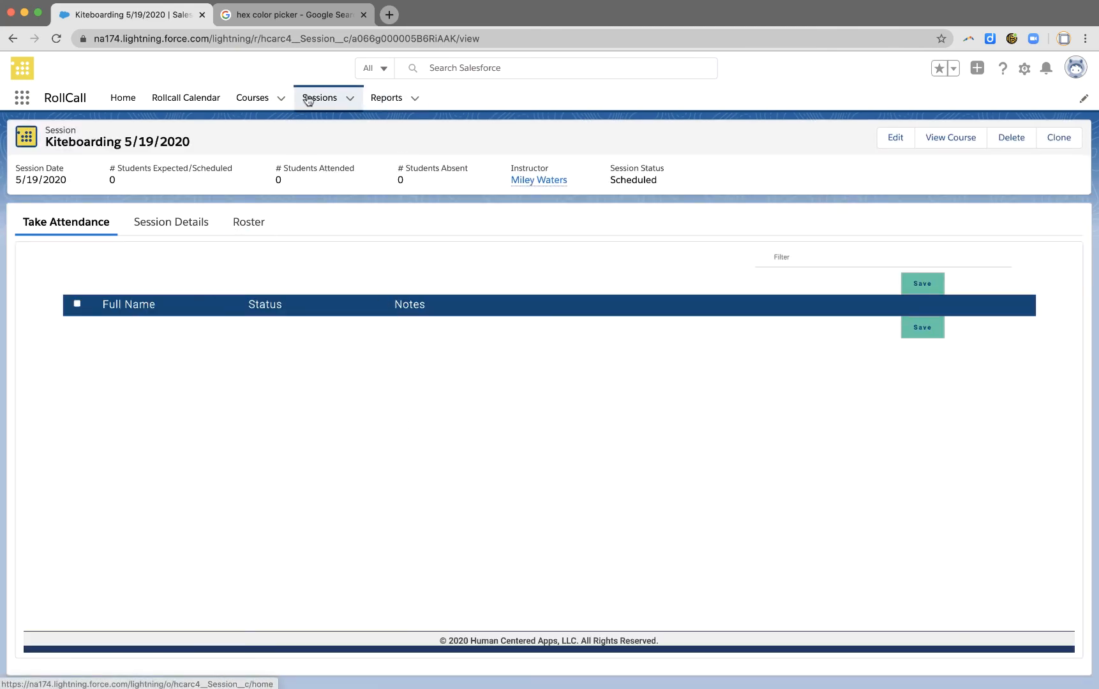
left_click(214, 106)
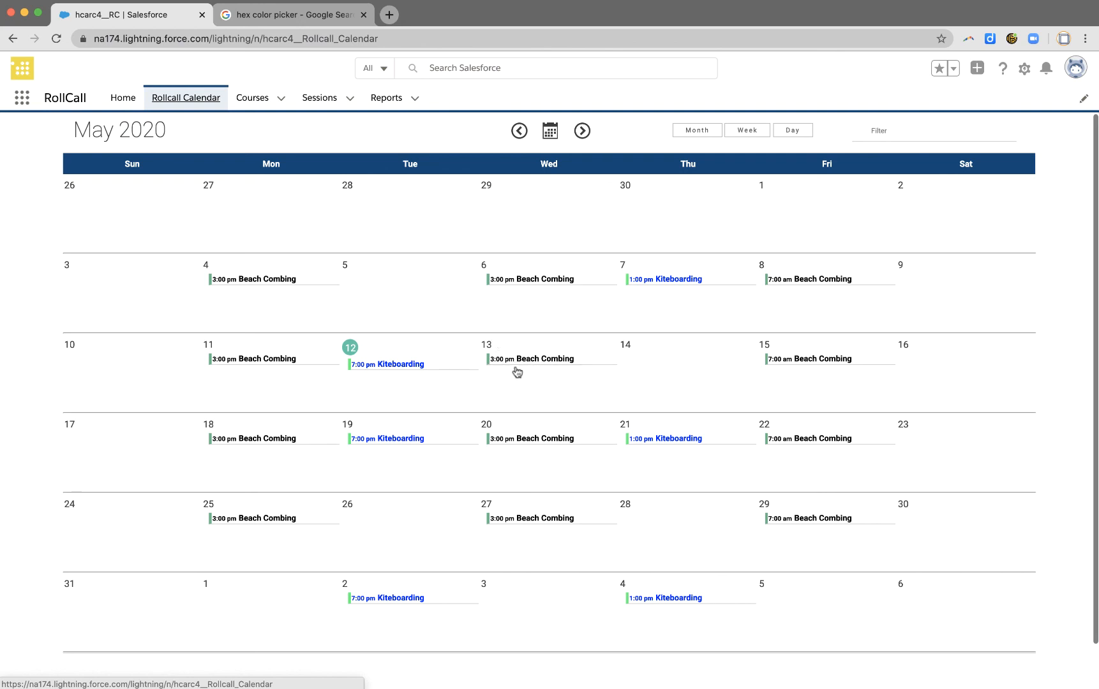
- Open the details of the May 13 Beach Combing session for editing and set the session date to 5/14/2020
left_click(547, 359)
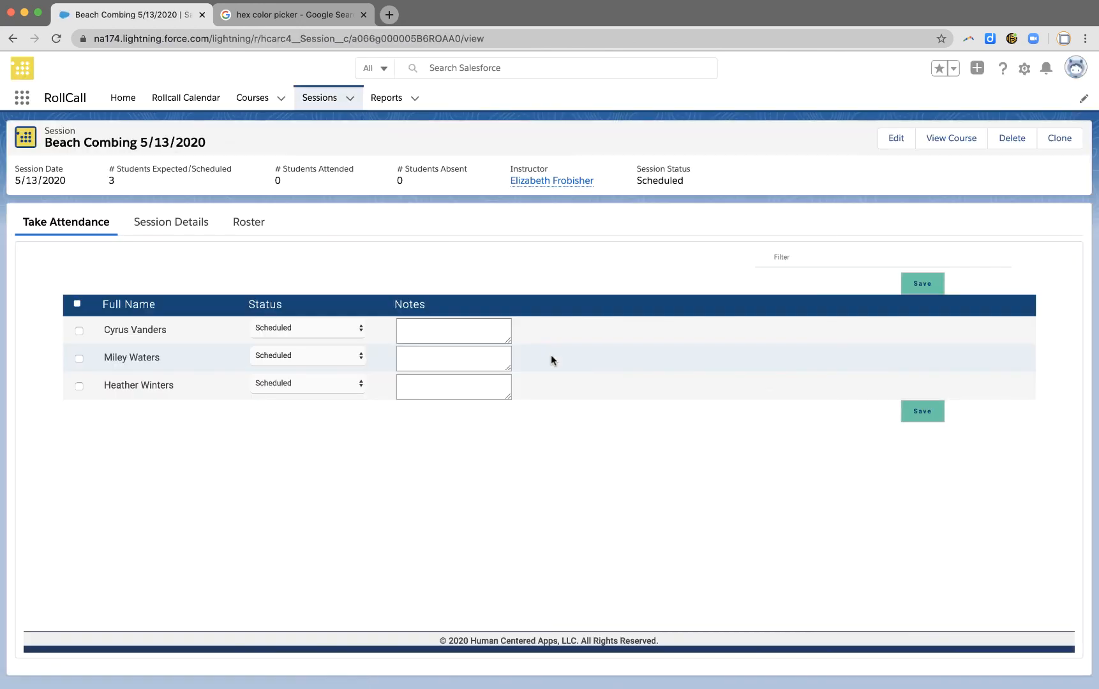
left_click(179, 222)
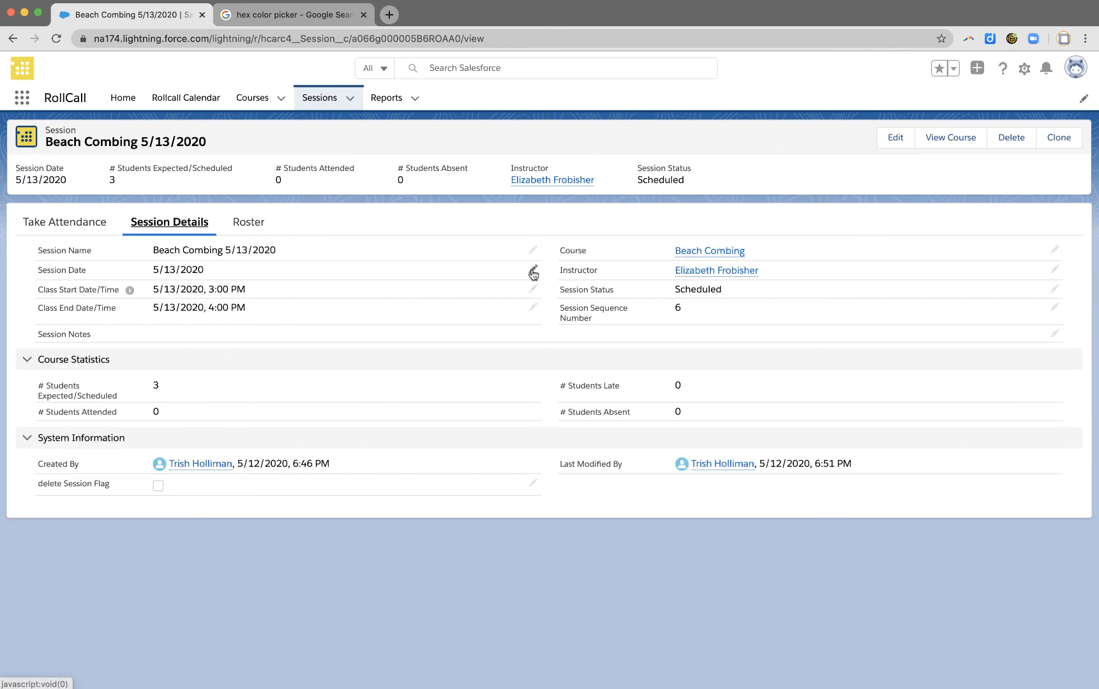
left_click(533, 274)
left_click(191, 294)
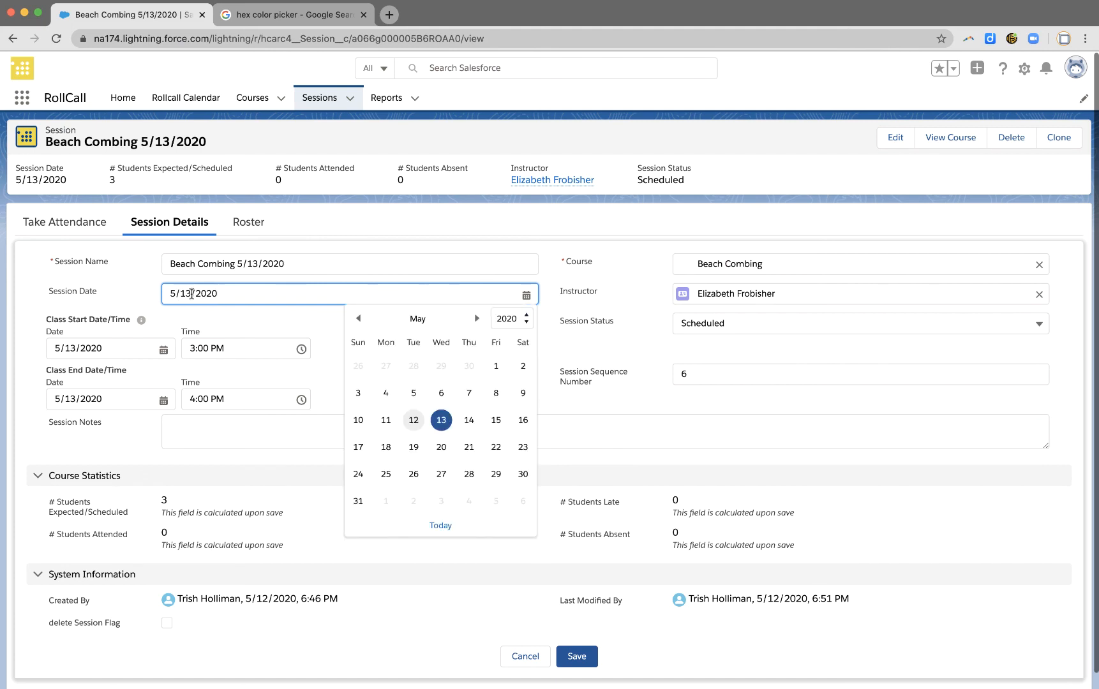
key("BackSpace")
type("4")
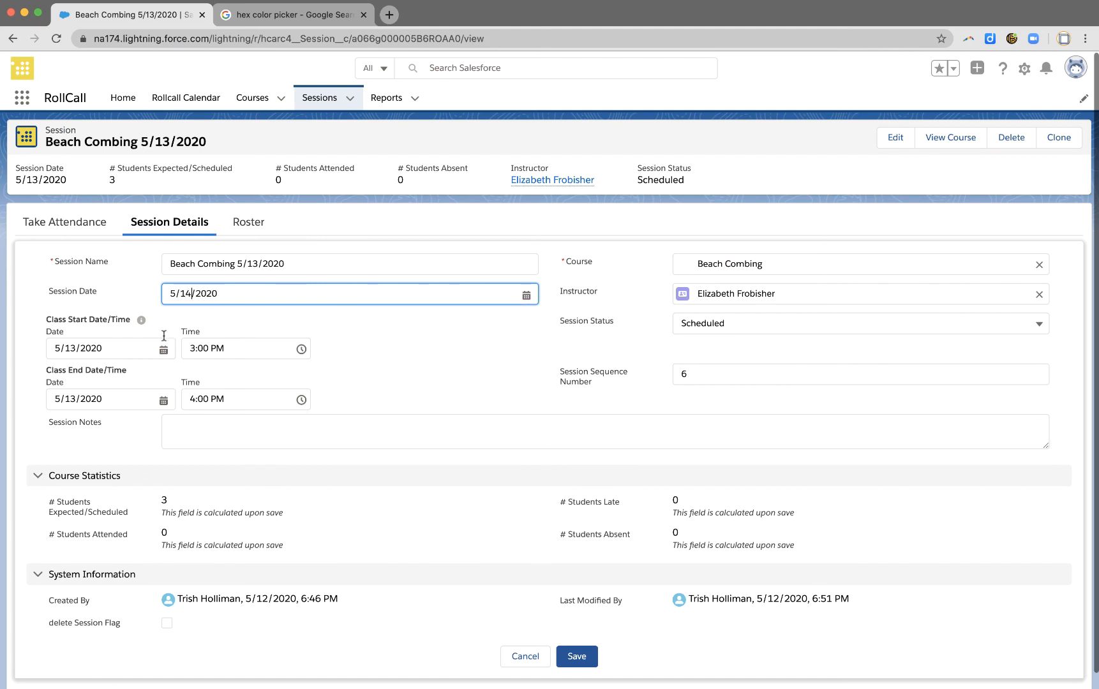
- Set the Beach Combing session's class start date and class end date to 5/14/2020
left_click(71, 347)
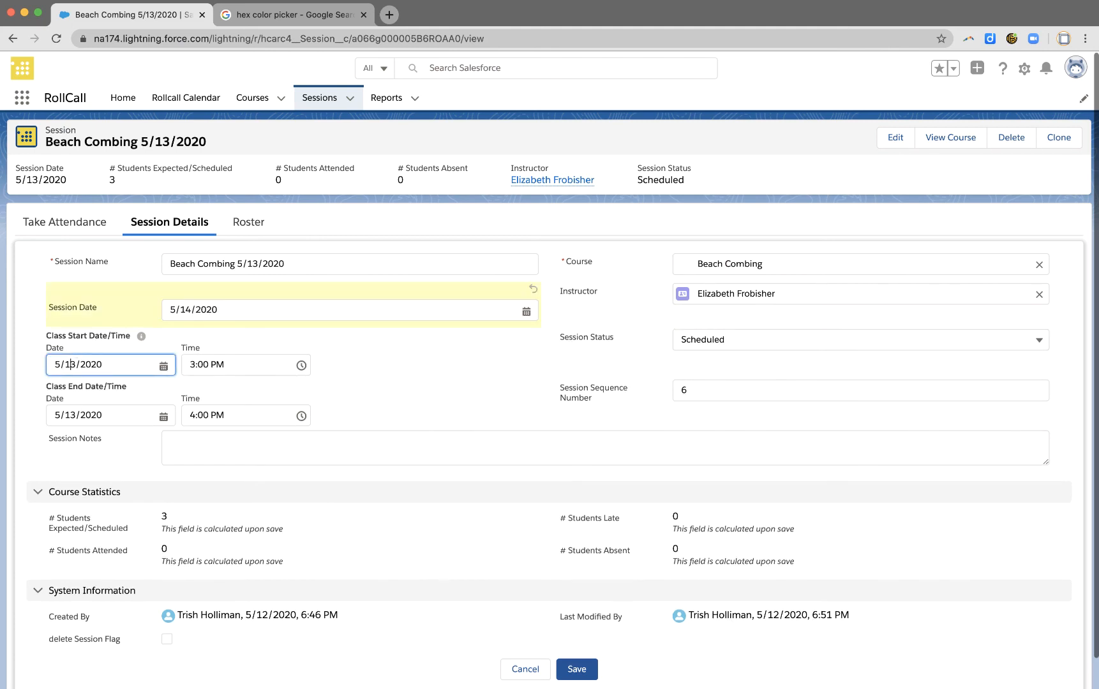
type("4")
left_click(75, 415)
key("BackSpace")
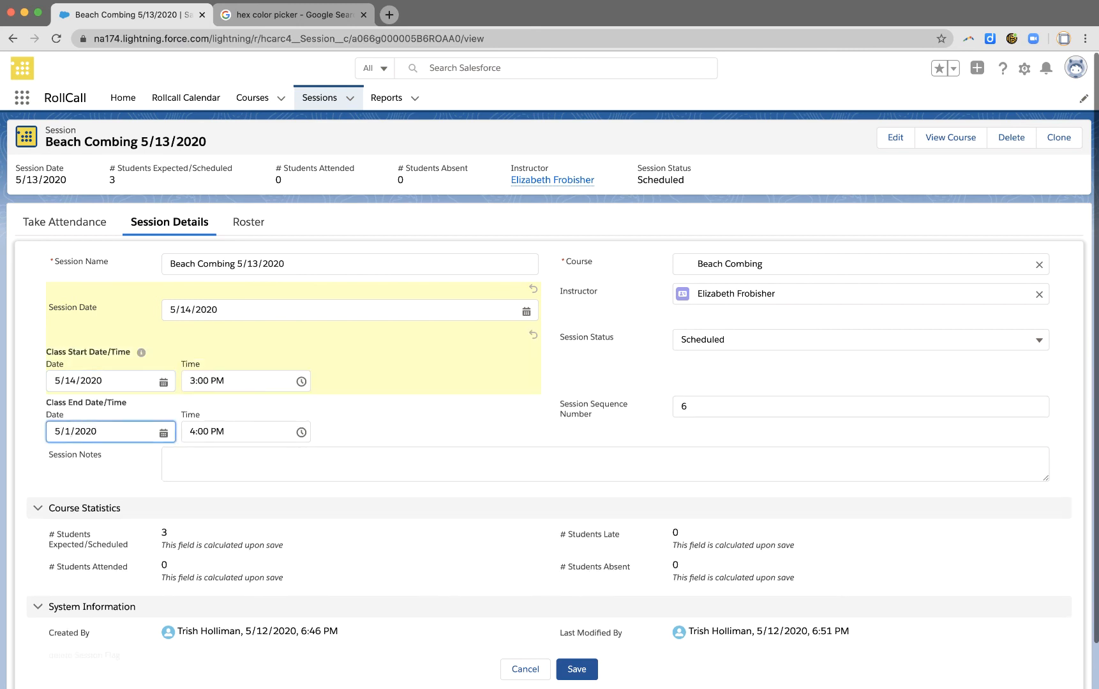
type("4")
- Set the class start time to 2:00 PM and the end time to 3:00 PM, and save the session
left_click(194, 382)
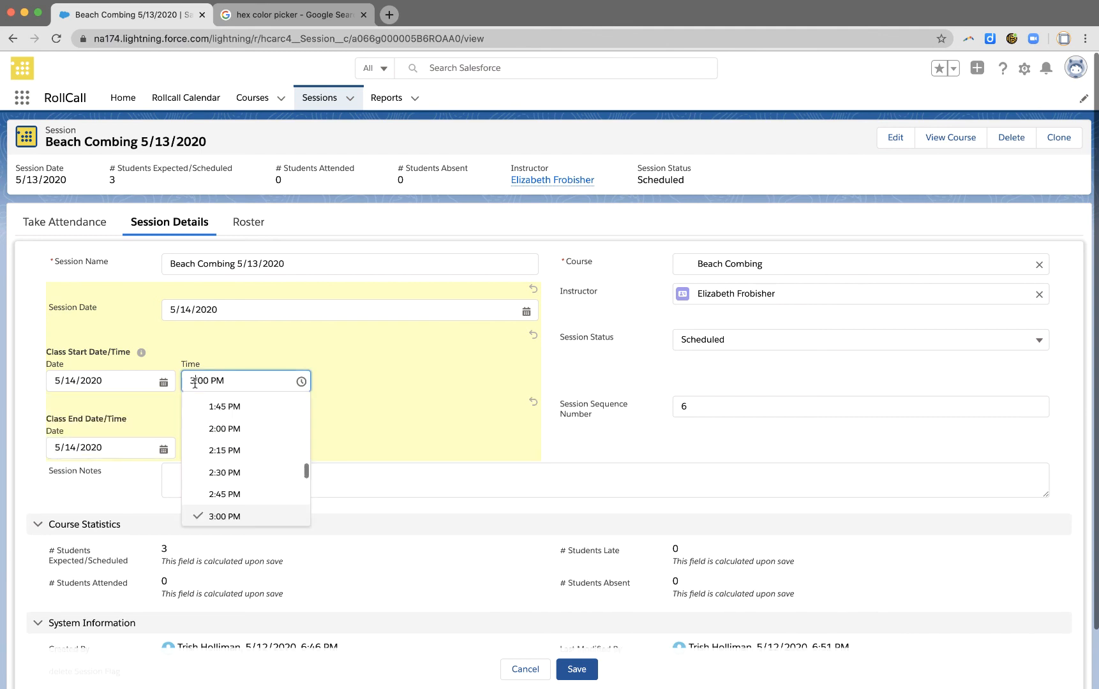
left_click(249, 429)
left_click(228, 449)
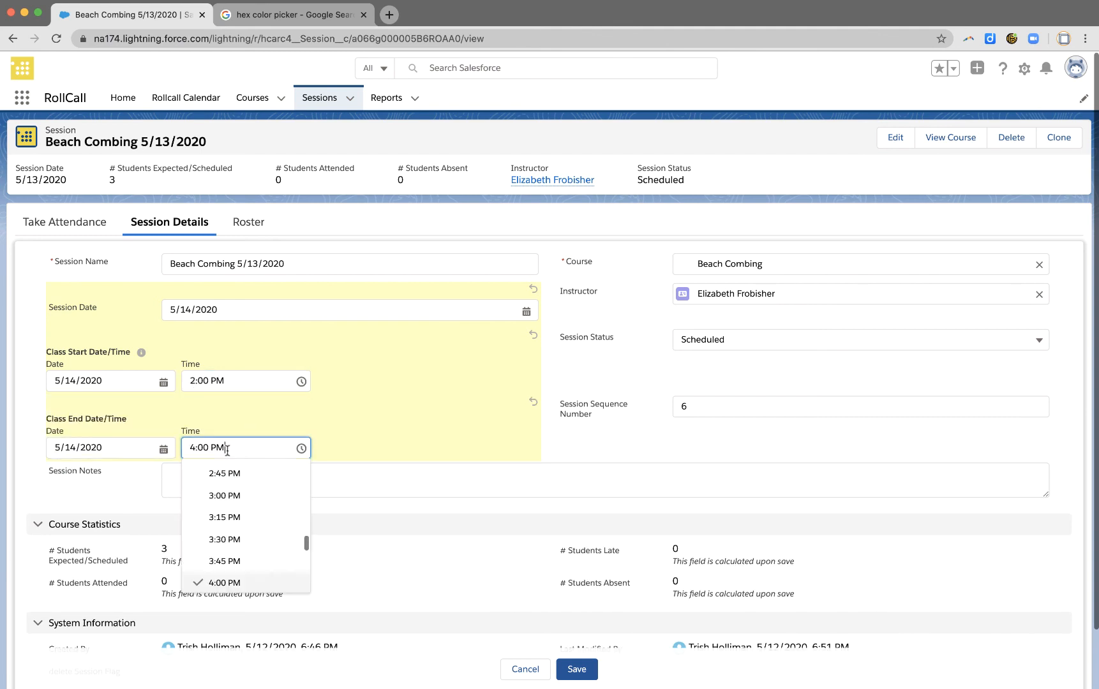
left_click(228, 490)
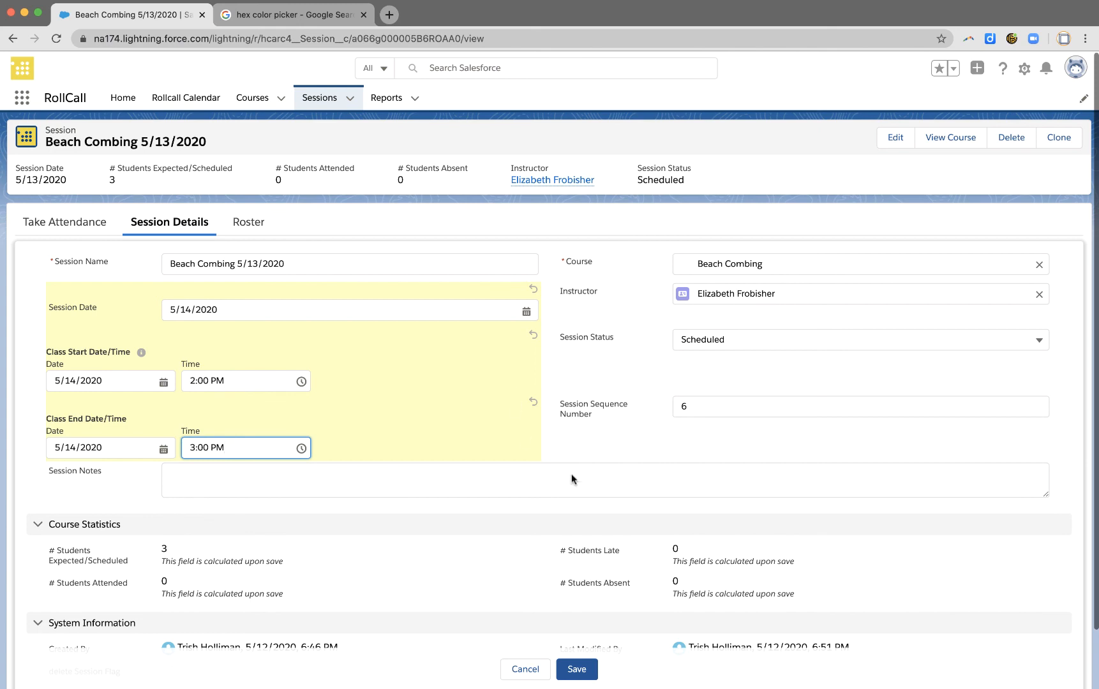
left_click(578, 667)
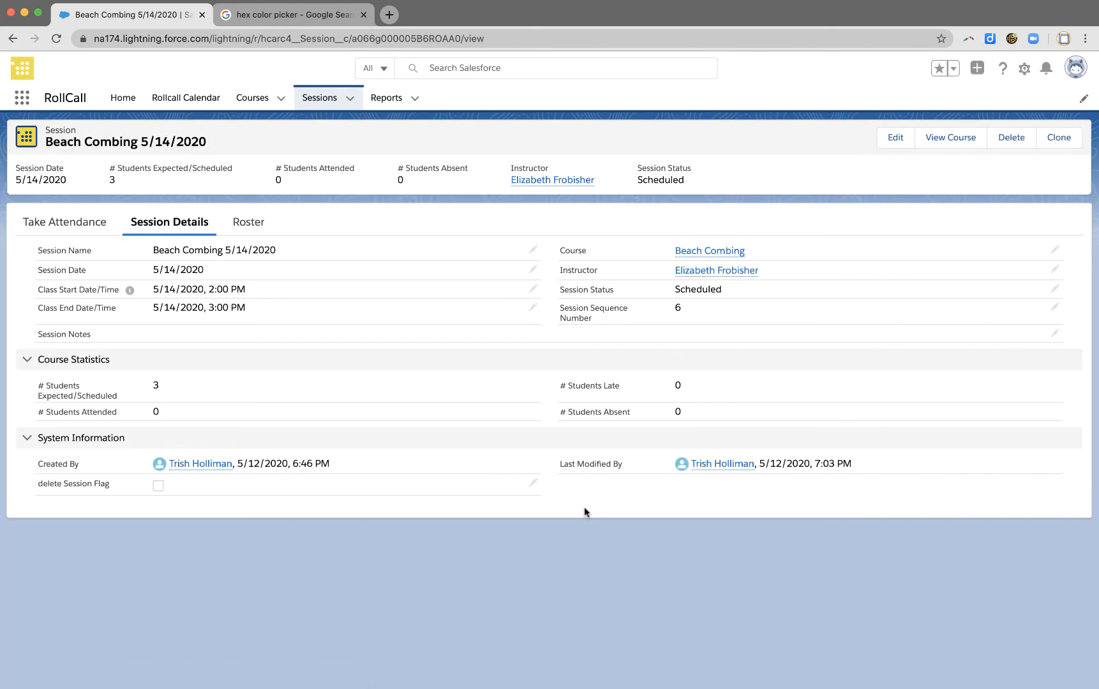
- Review the moved session's attendance list, reopen the session from its May 14 entry on the Rollcall Calendar, and return to the calendar
left_click(62, 231)
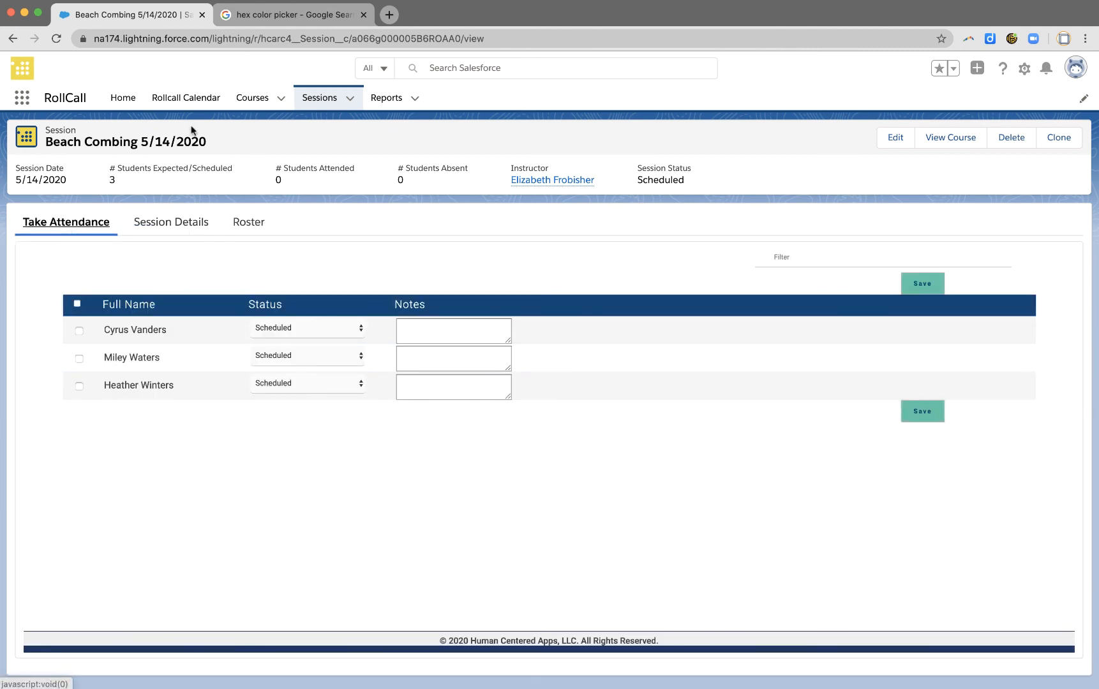
left_click(190, 97)
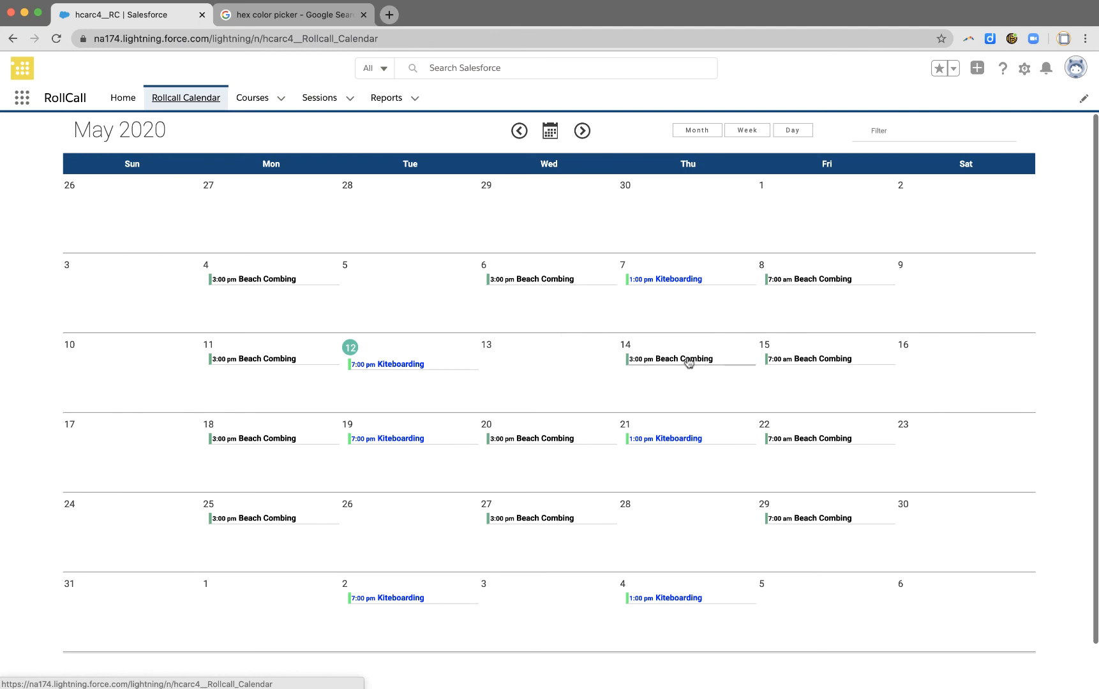
left_click(649, 358)
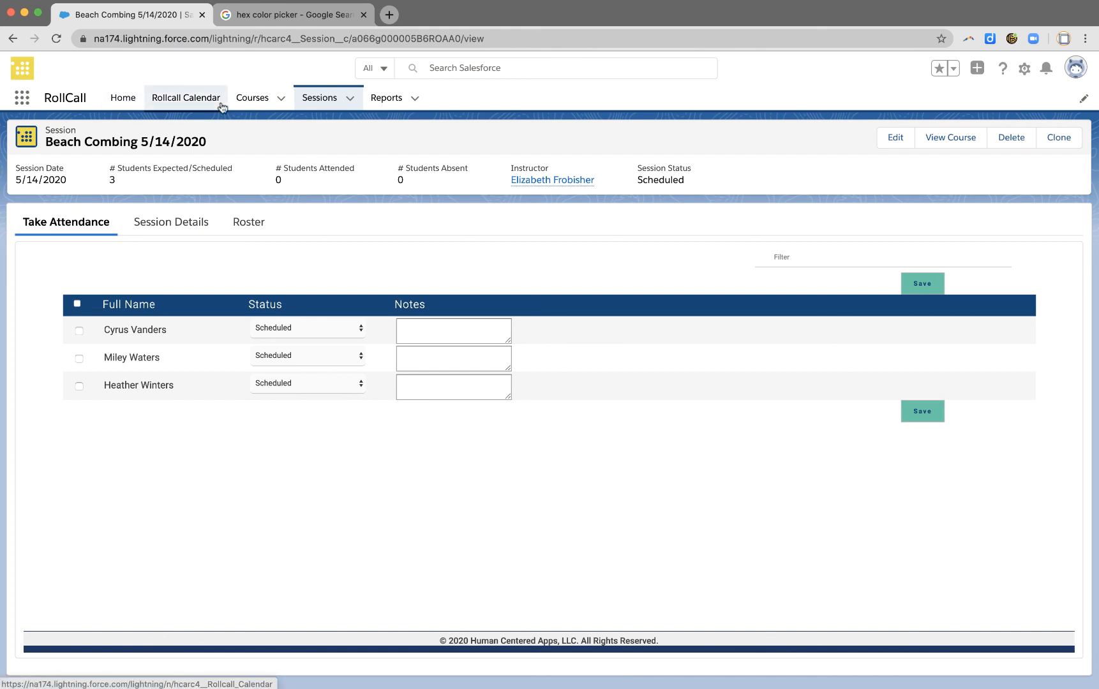
left_click(194, 104)
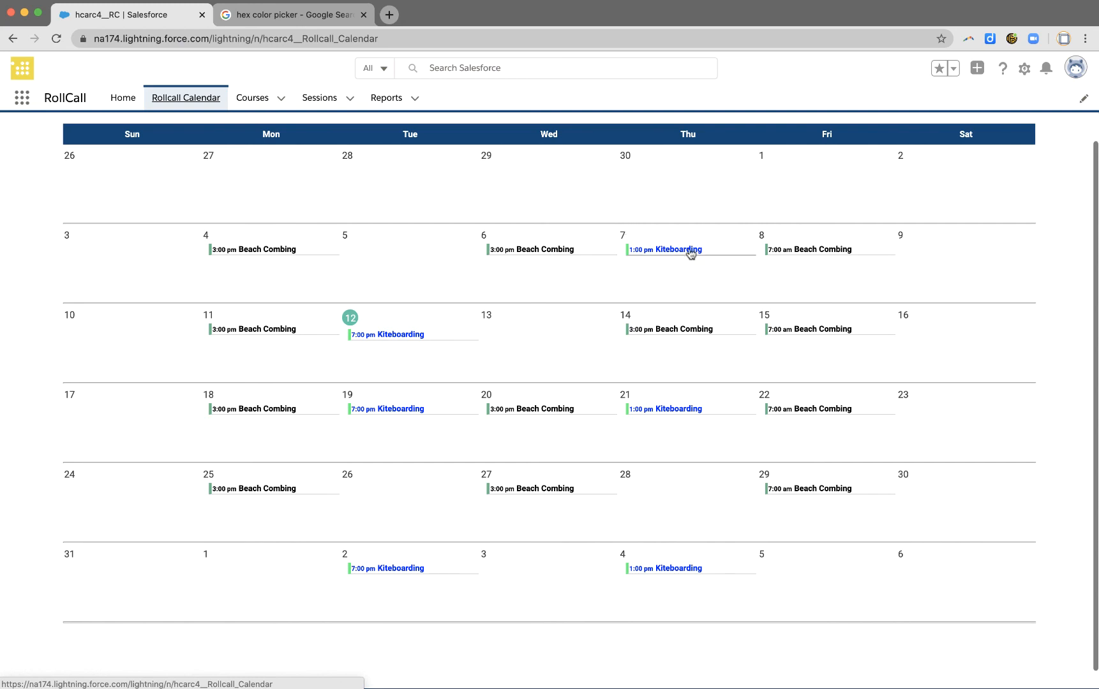
- Open the May 7 Kiteboarding session's details, set the session status to Canceled, and save it
left_click(663, 250)
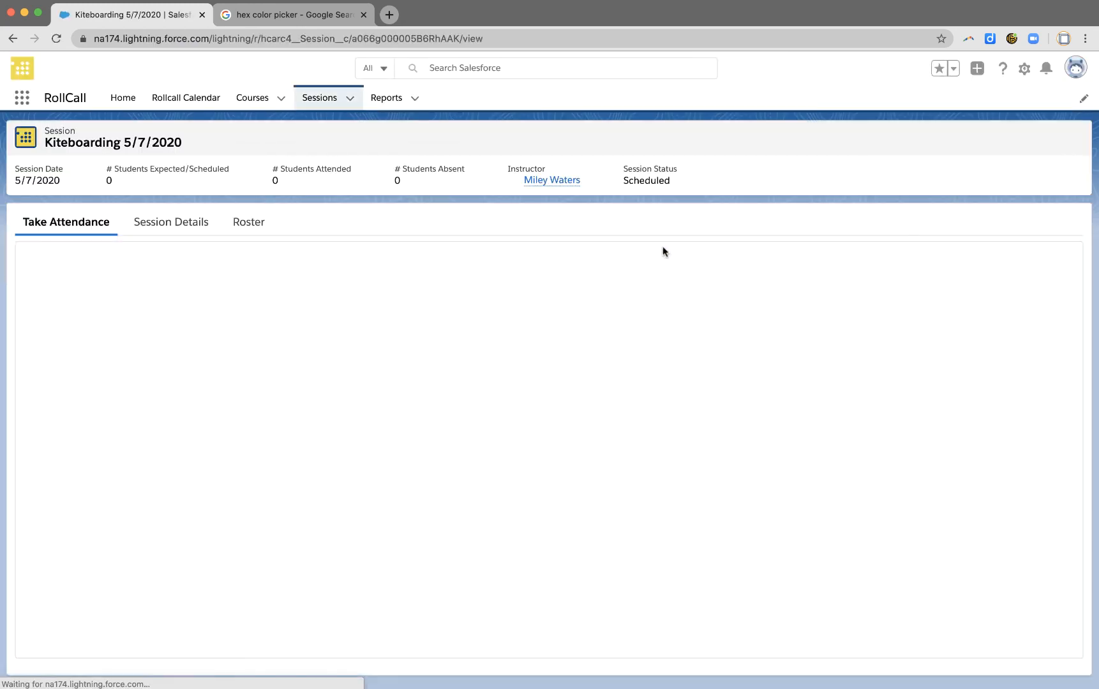
left_click(163, 223)
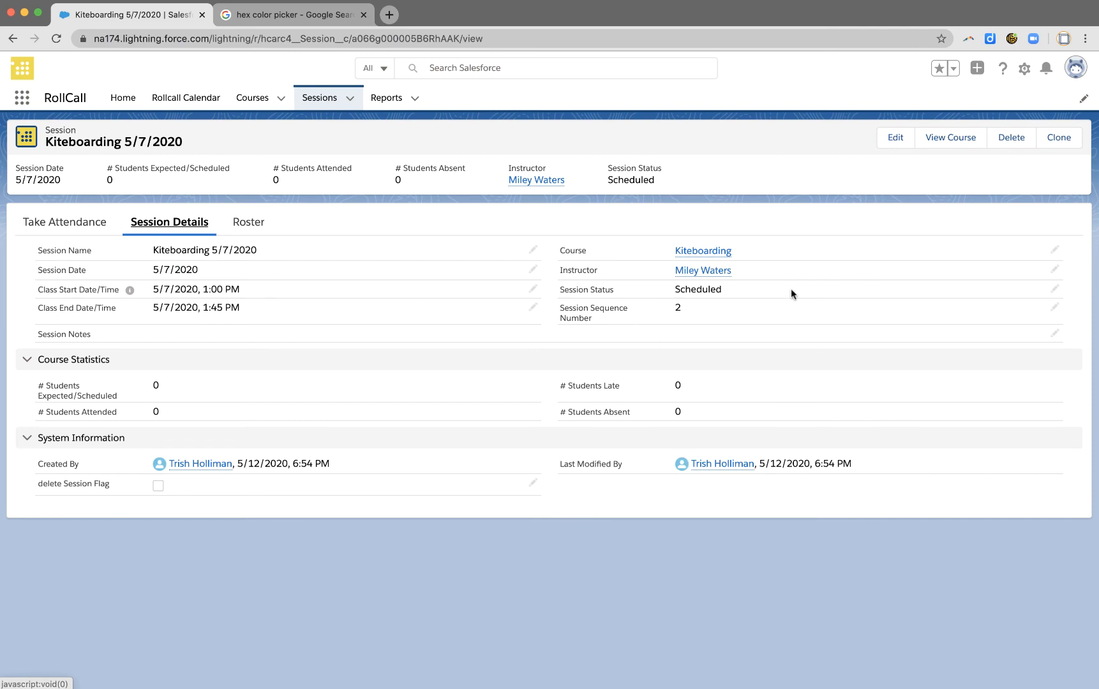
left_click(1052, 295)
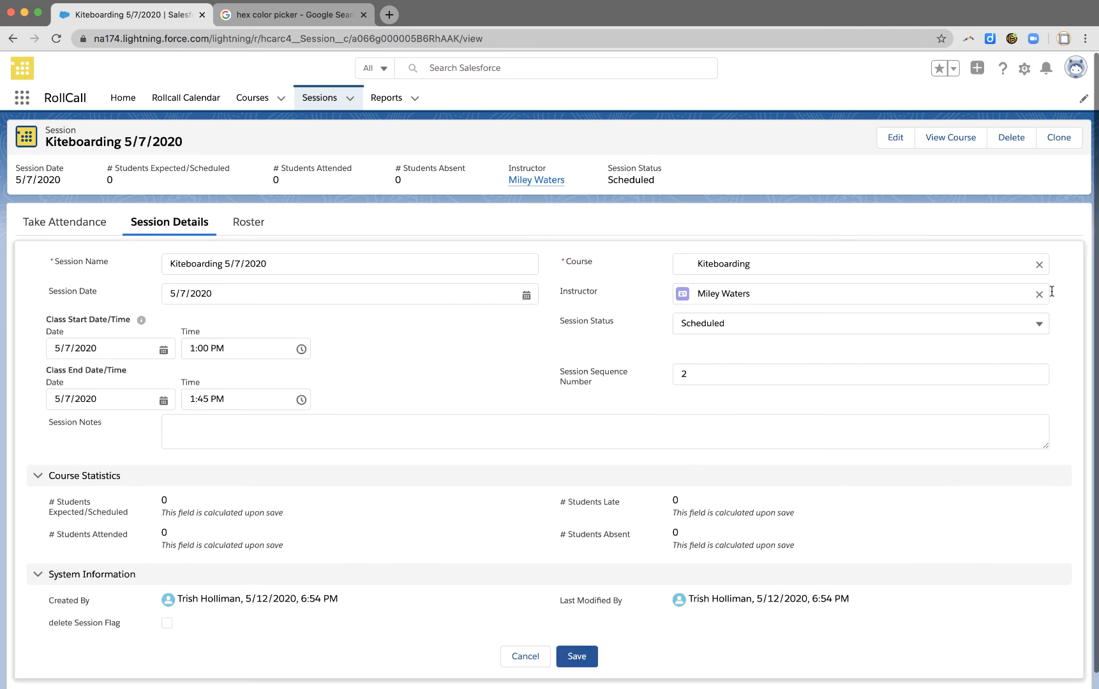
left_click(790, 319)
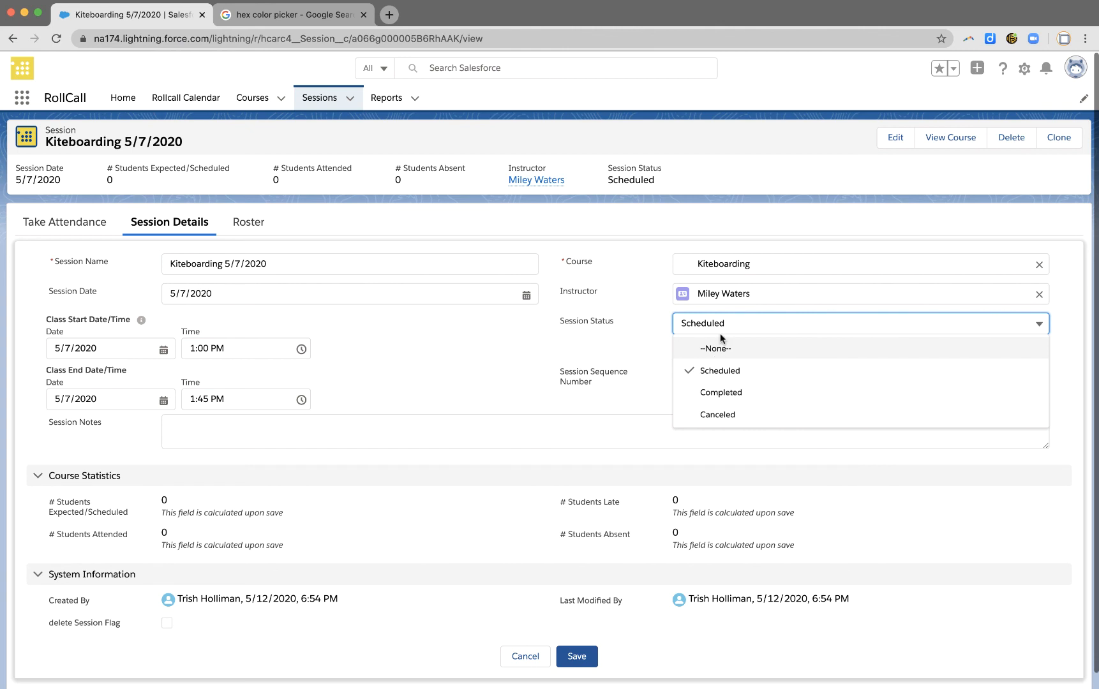
left_click(728, 414)
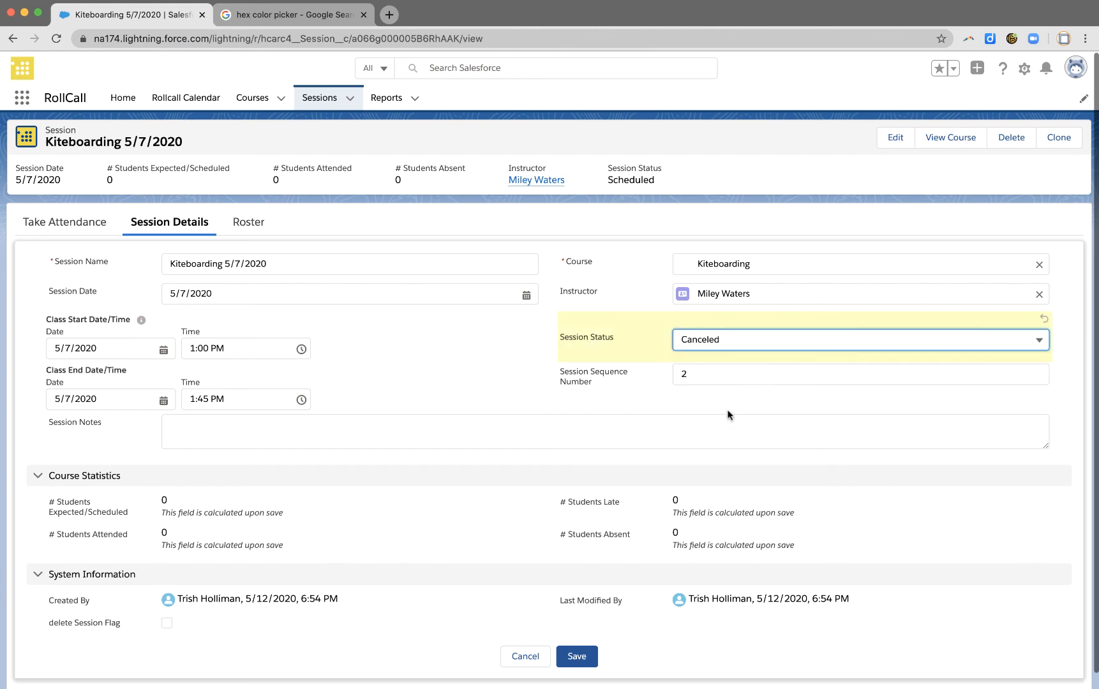
left_click(576, 656)
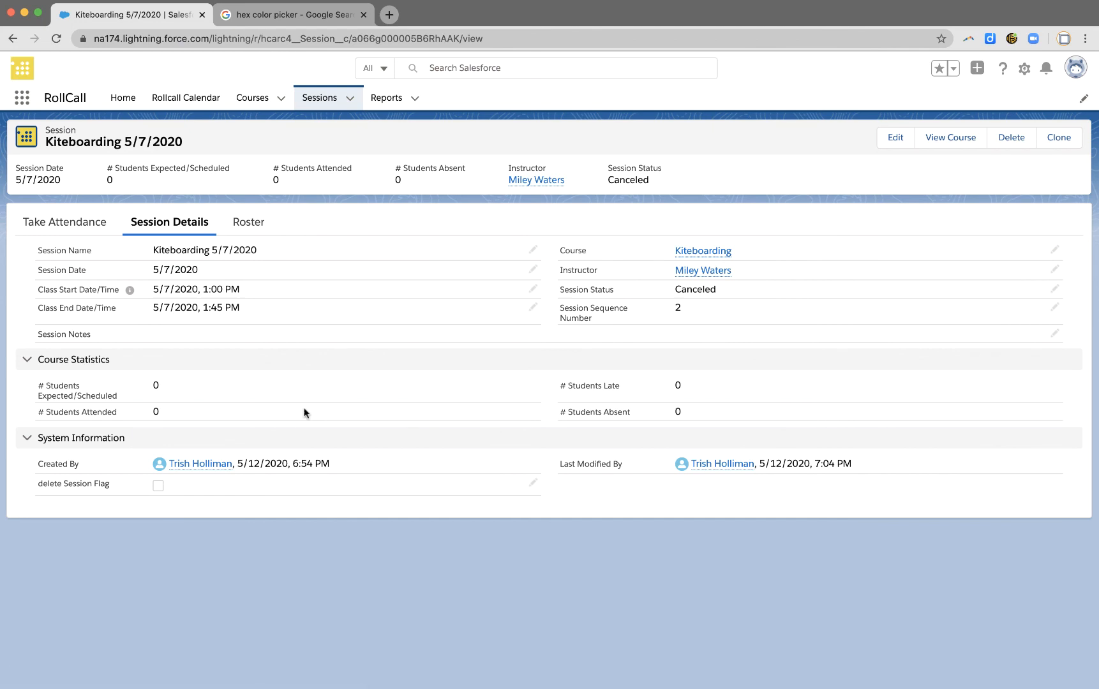
- Open the May 22 Beach Combing session from the Rollcall Calendar, set its session status to Canceled, save, and view its attendance list
left_click(185, 101)
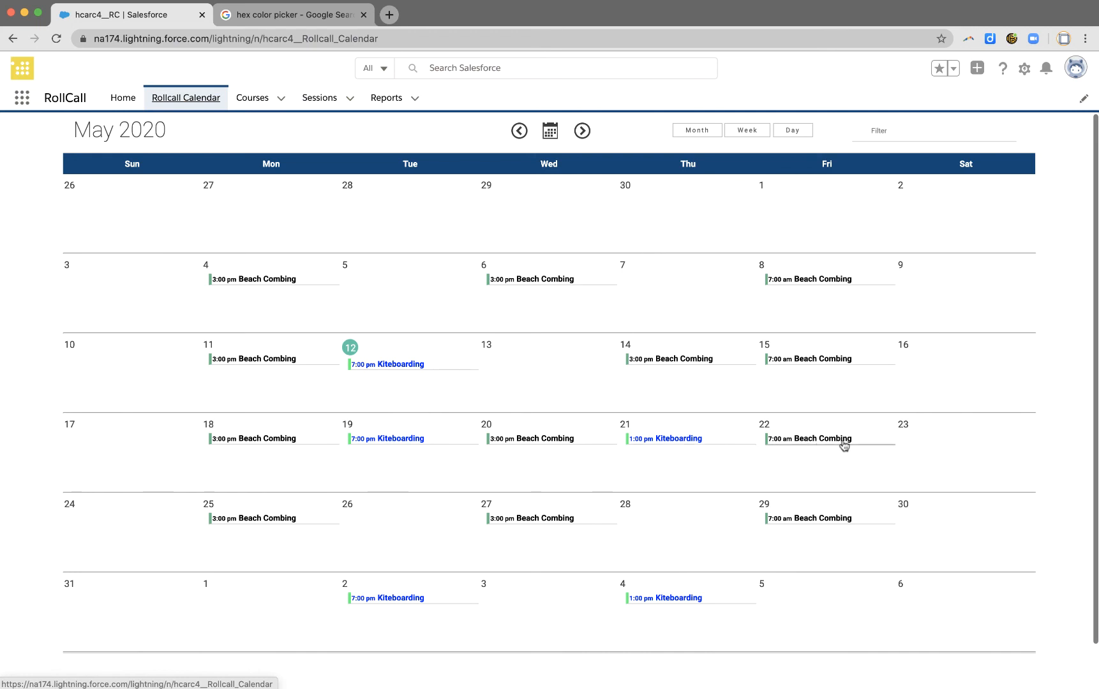
left_click(801, 443)
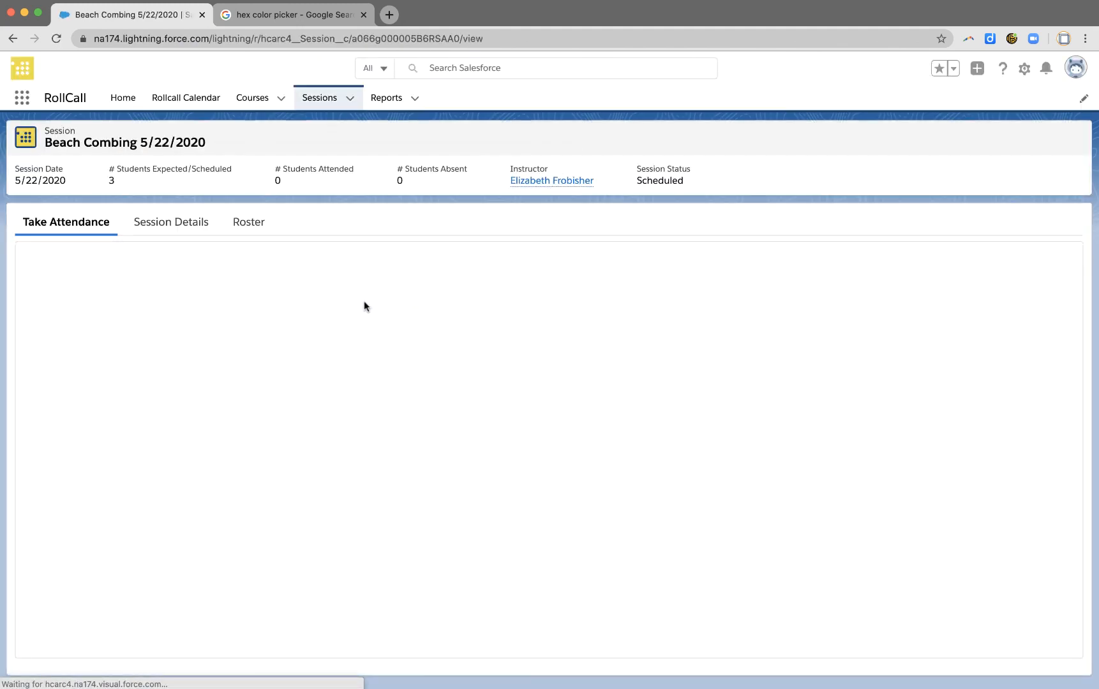
left_click(202, 231)
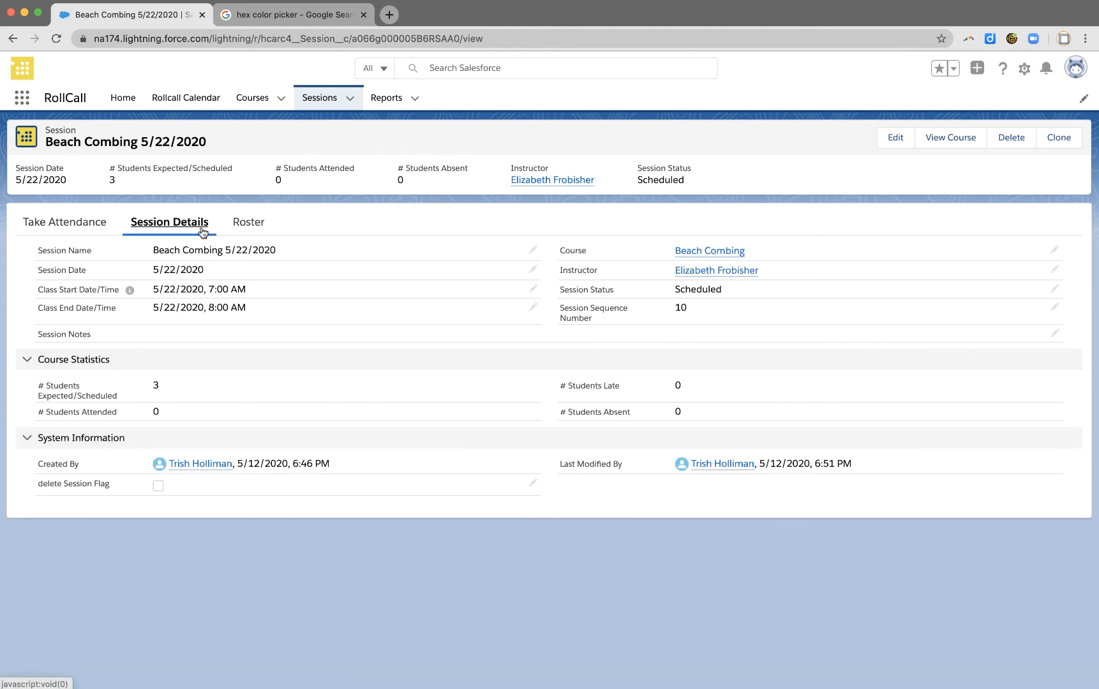
left_click(1053, 293)
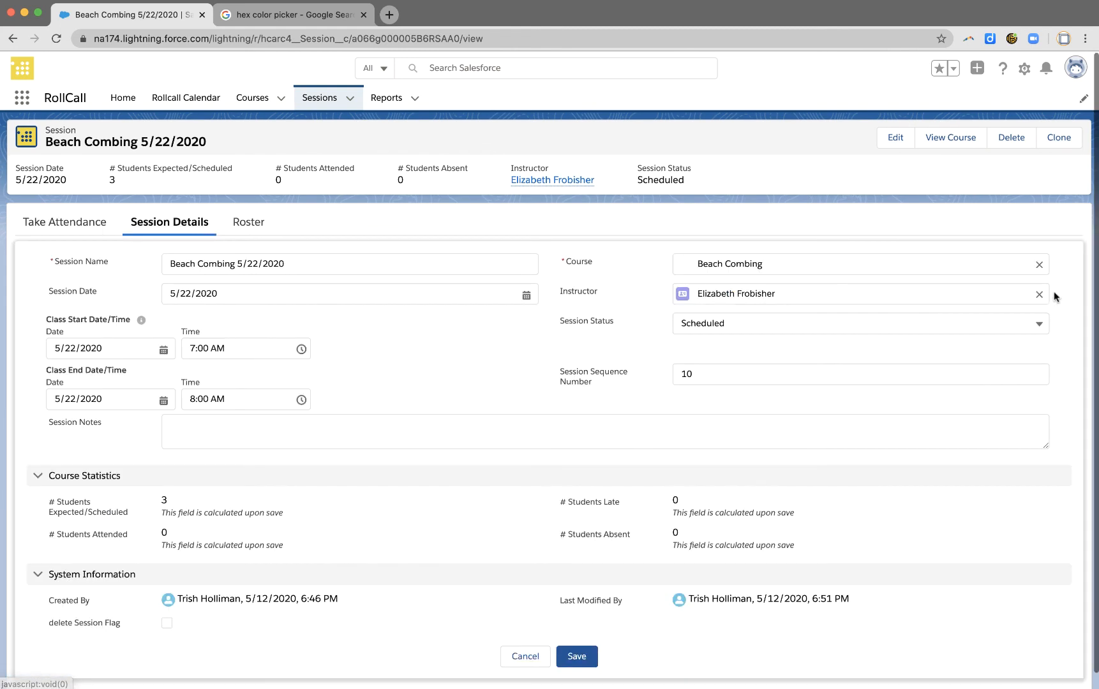
left_click(901, 323)
left_click(794, 415)
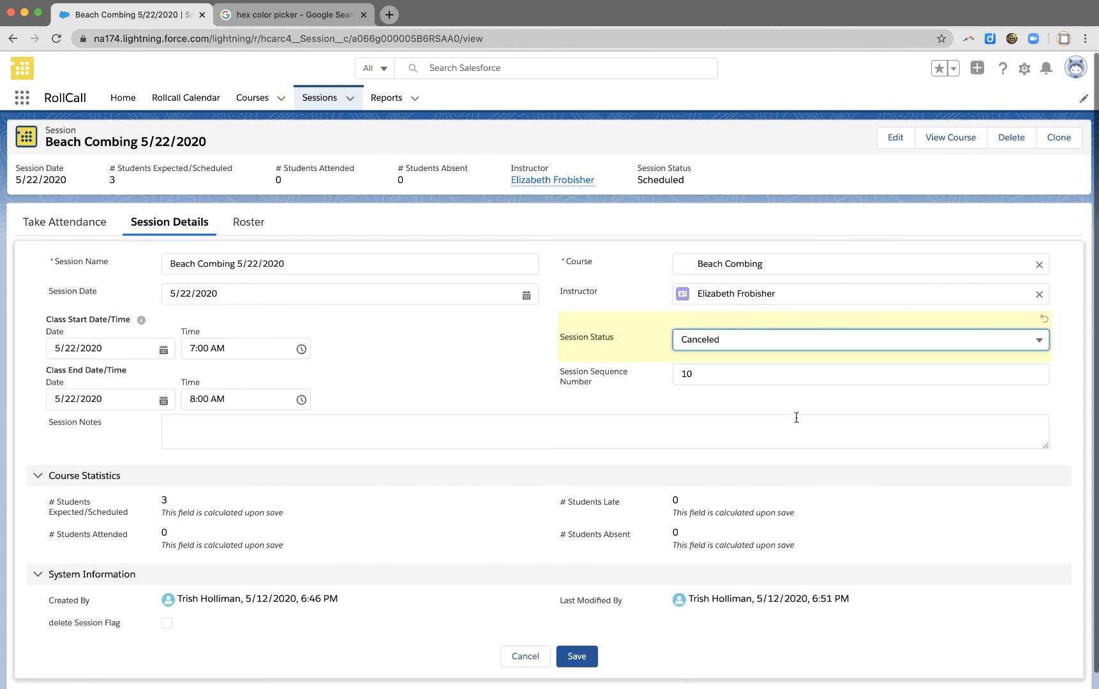
left_click(578, 656)
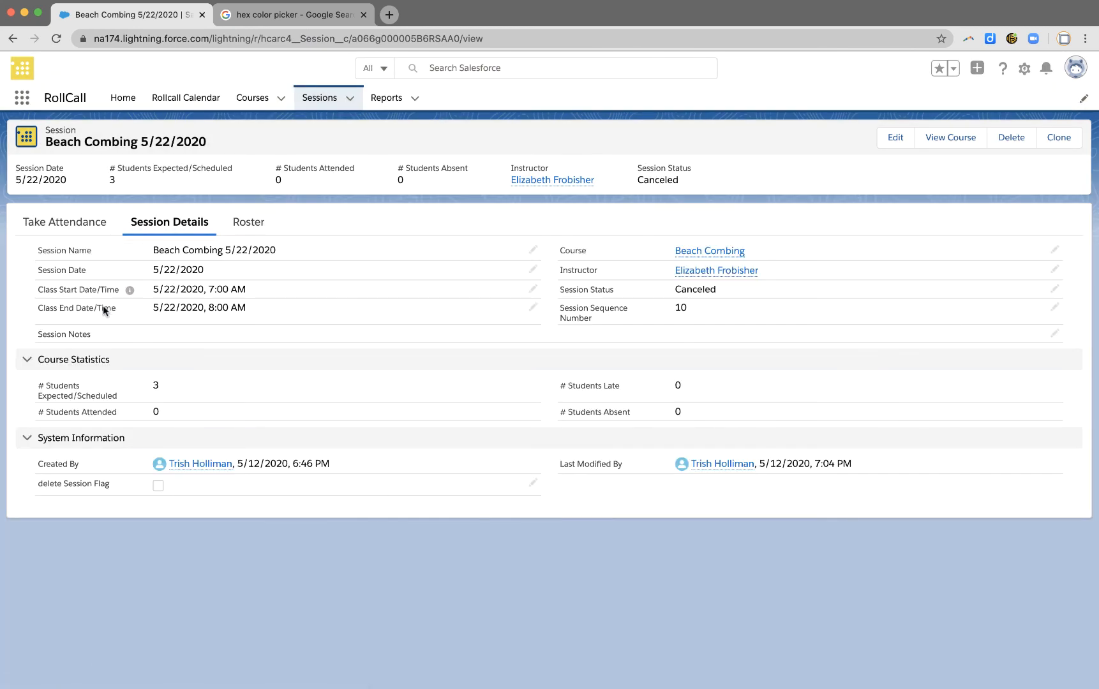
left_click(95, 232)
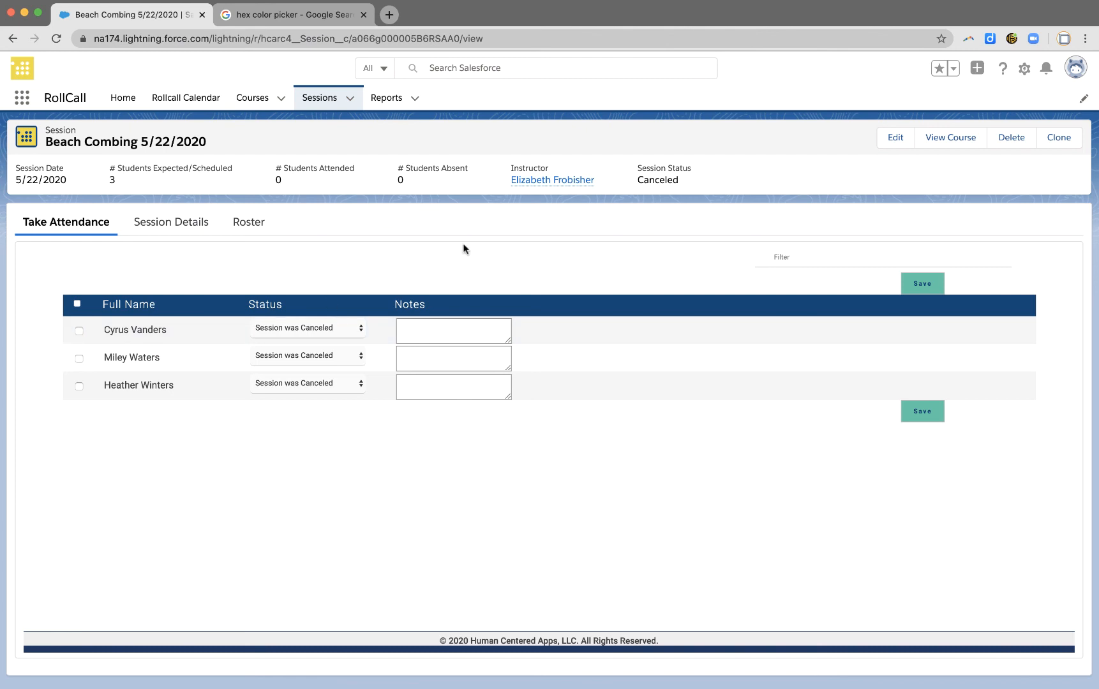
- Open the Kiteboarding course's details, set the course status to Canceled, and save the course
left_click(253, 102)
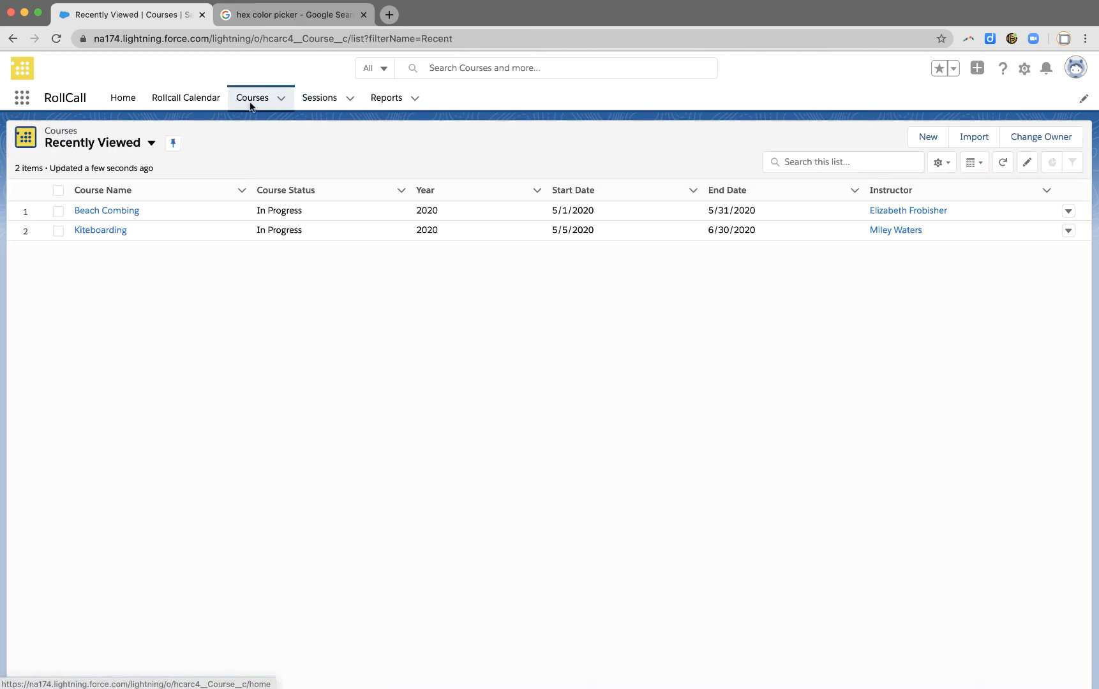
left_click(89, 231)
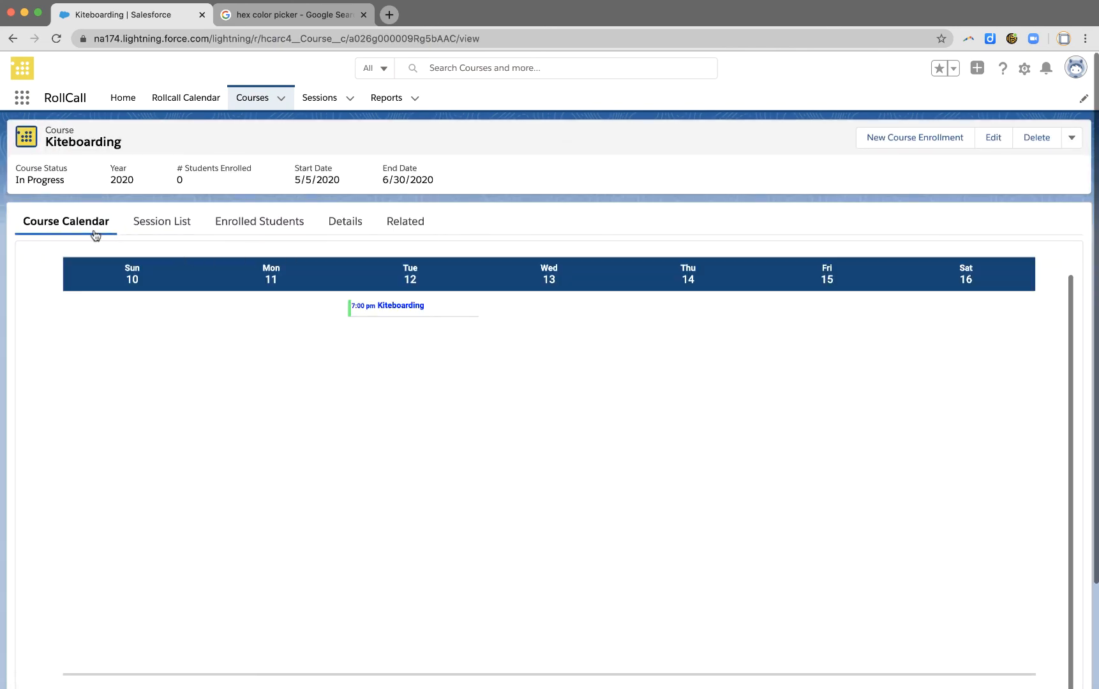
left_click(346, 229)
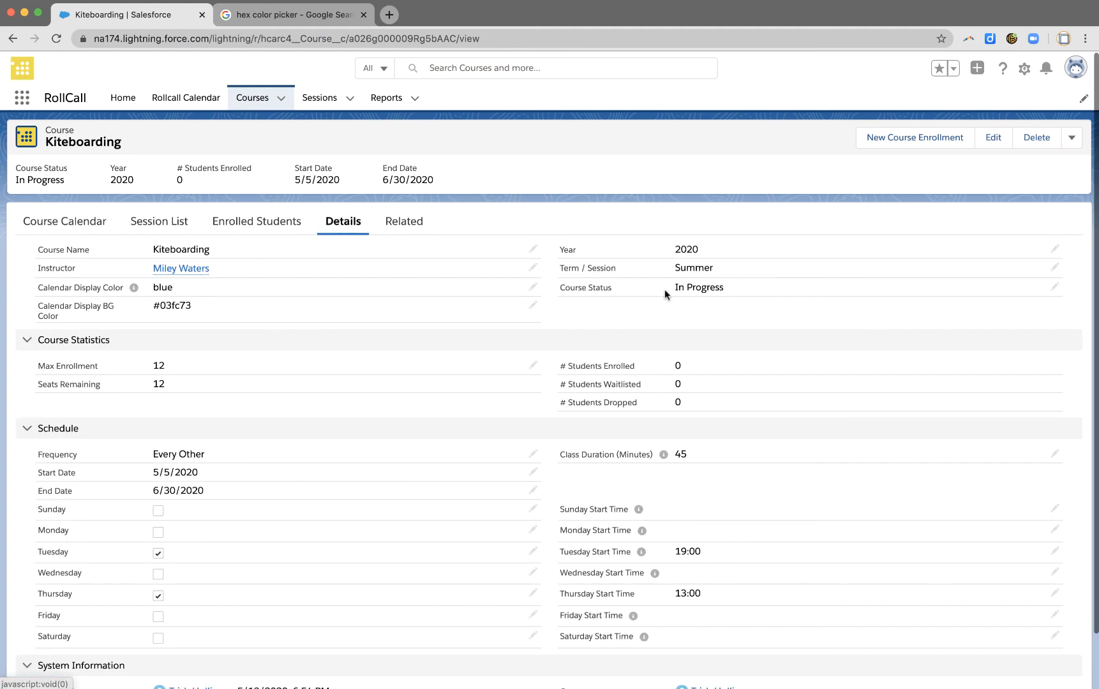
double_click(735, 291)
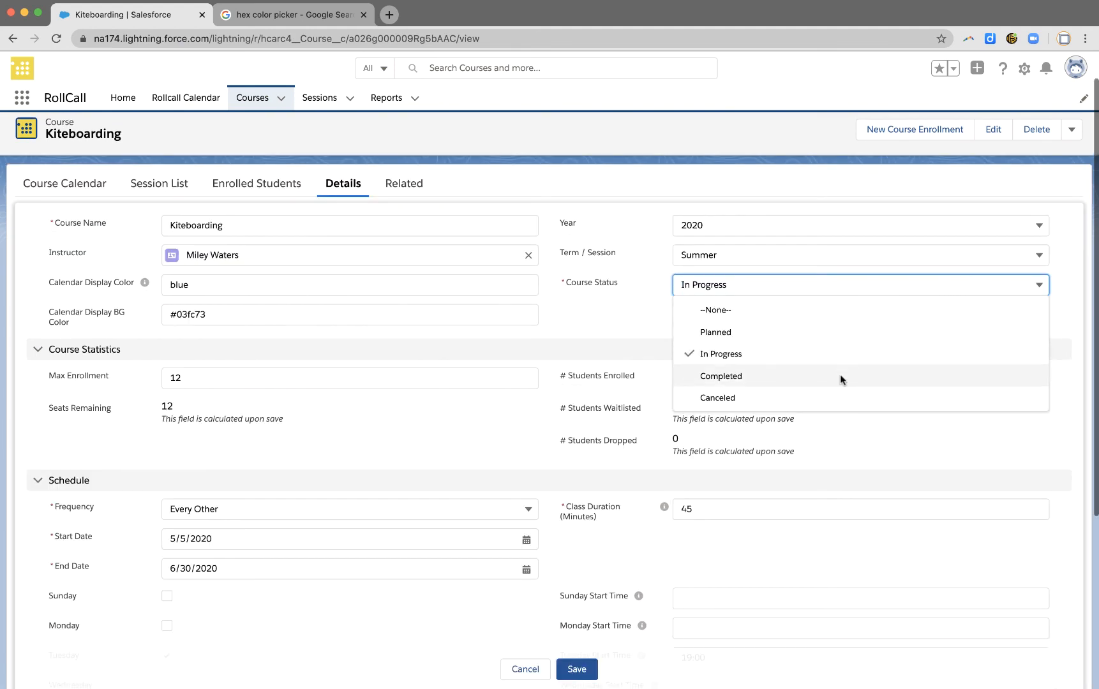
left_click(840, 397)
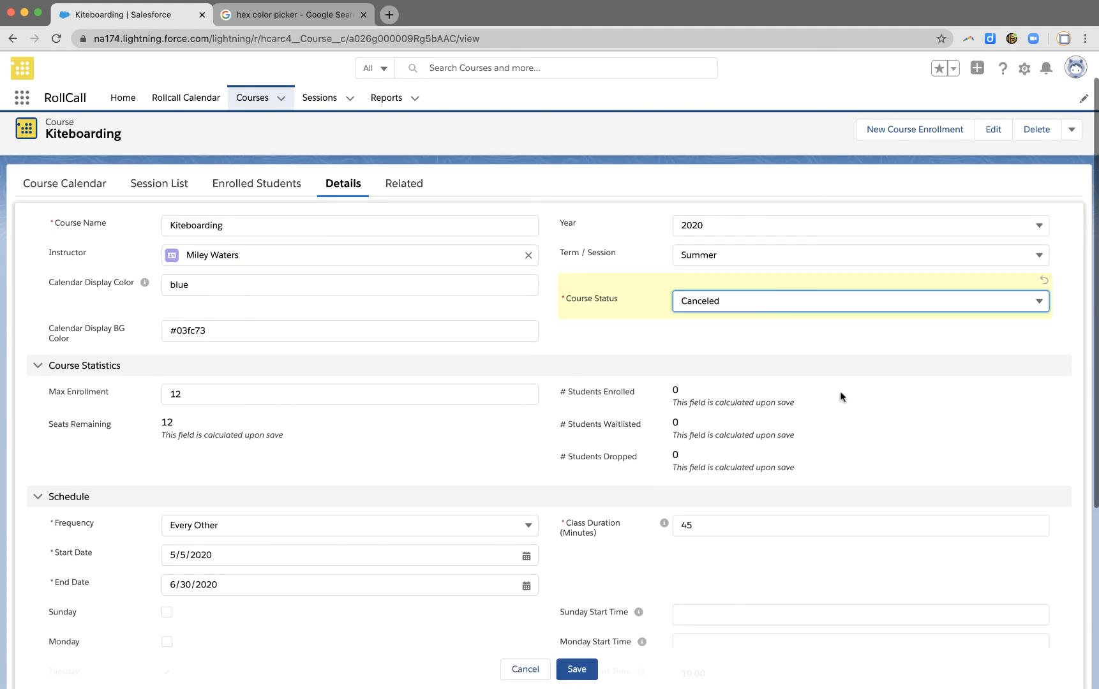
left_click(577, 669)
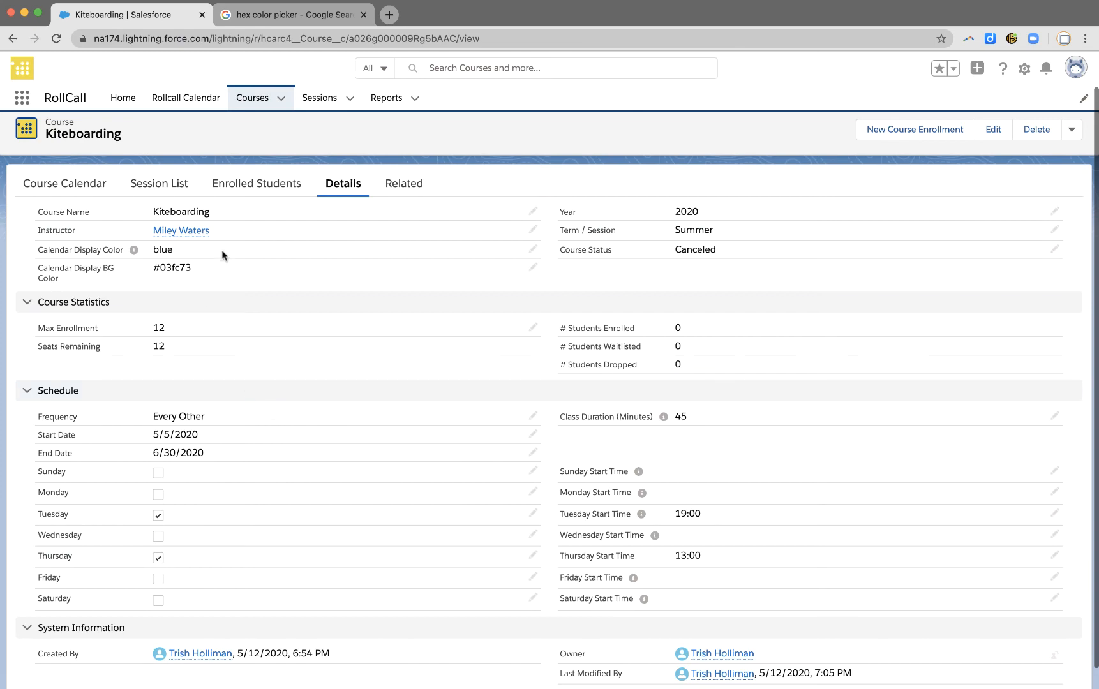
- Review the Kiteboarding sessions' statuses, the 5/21/2020 session's details and attendance, the overall sessions list, and the Rollcall Calendar
left_click(161, 186)
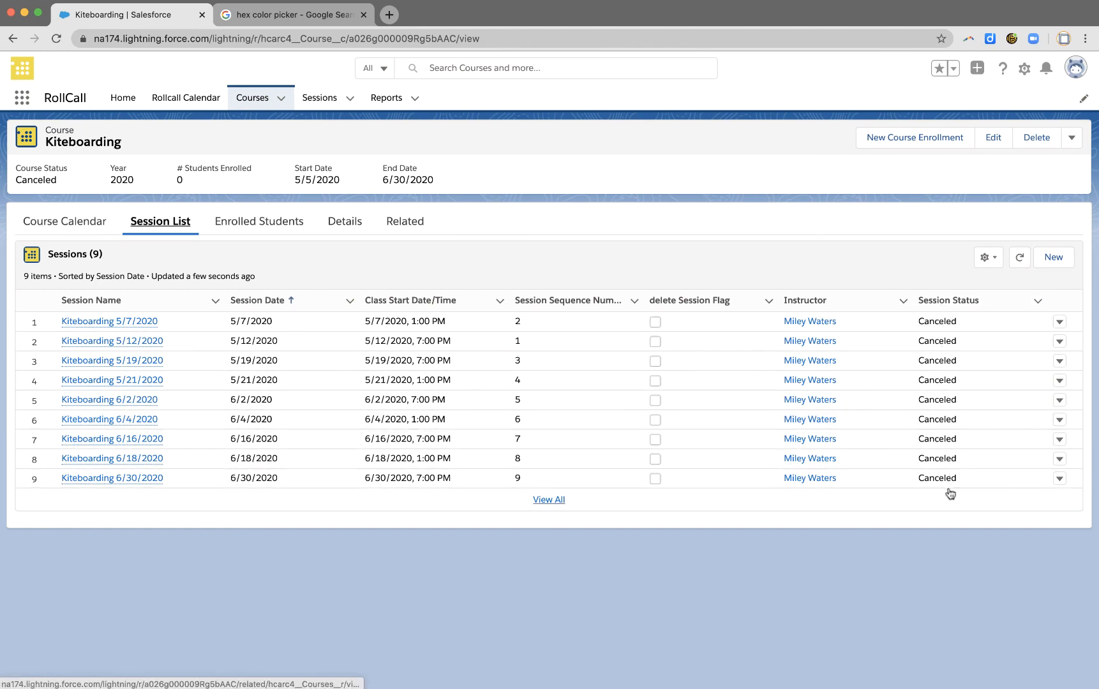
left_click(544, 500)
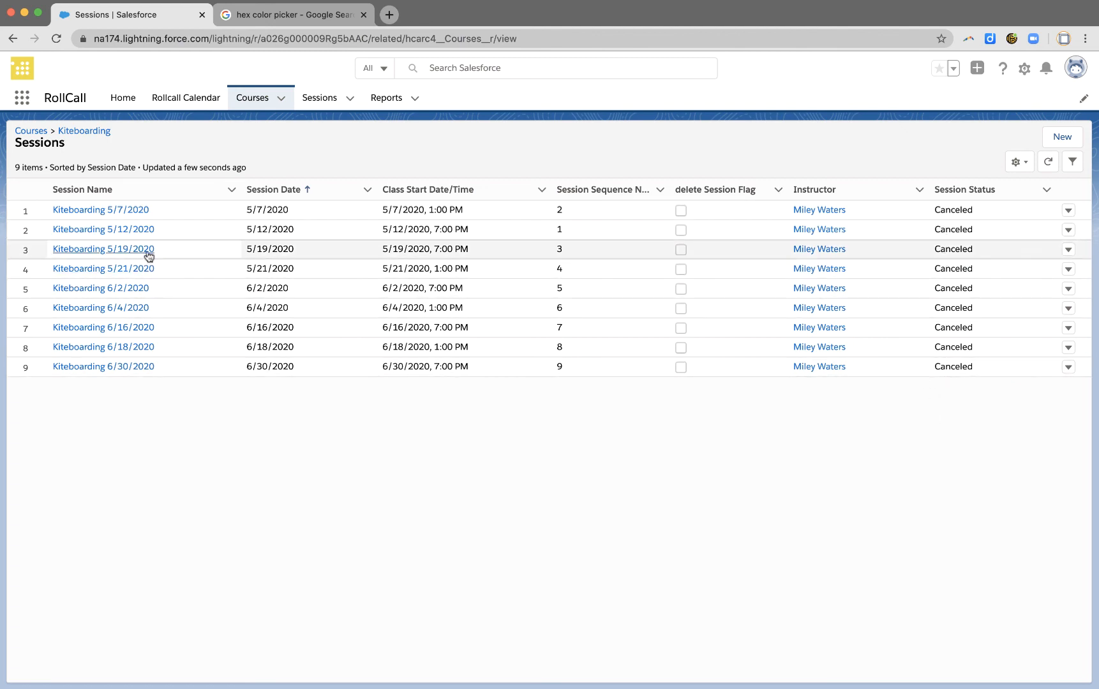
left_click(124, 267)
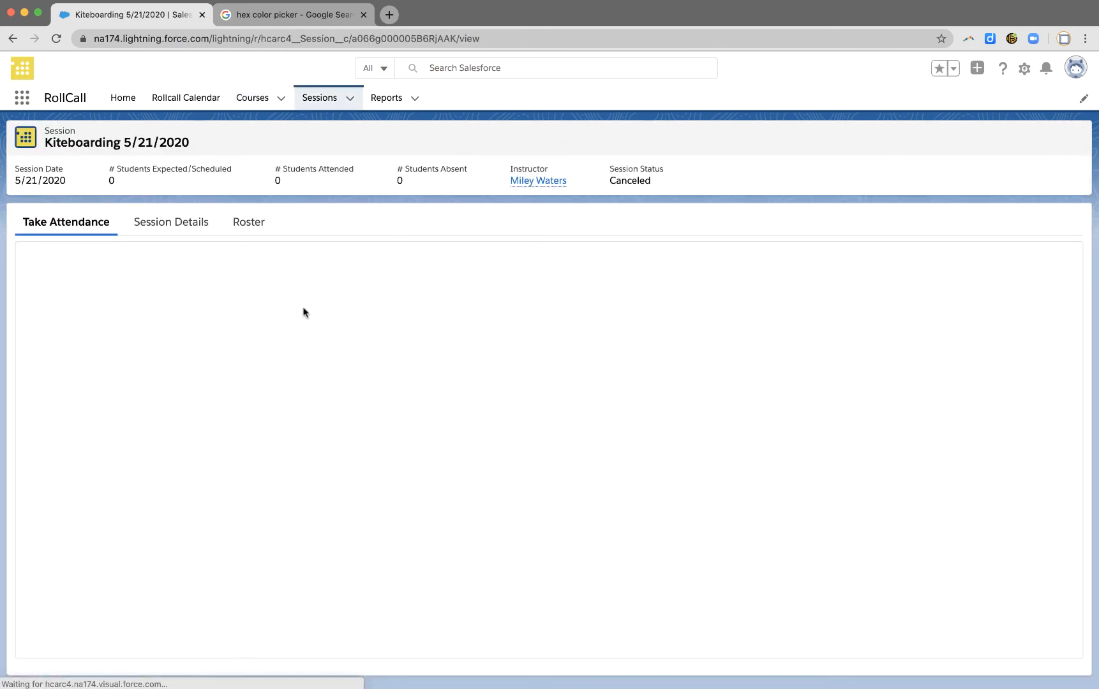
left_click(171, 222)
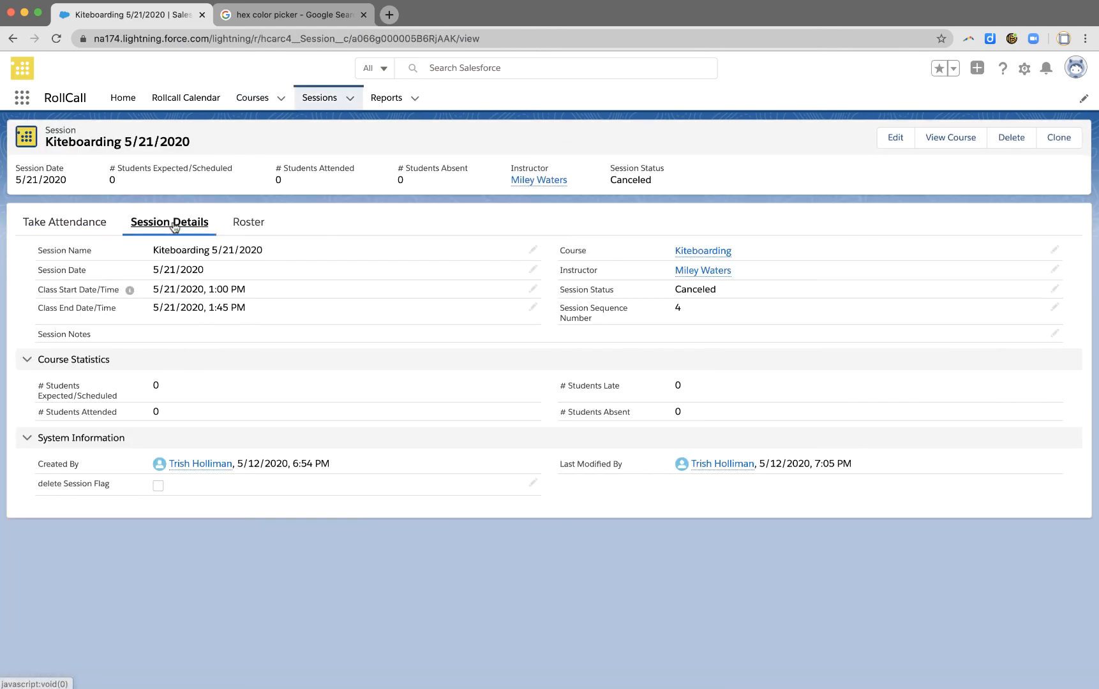
left_click(89, 228)
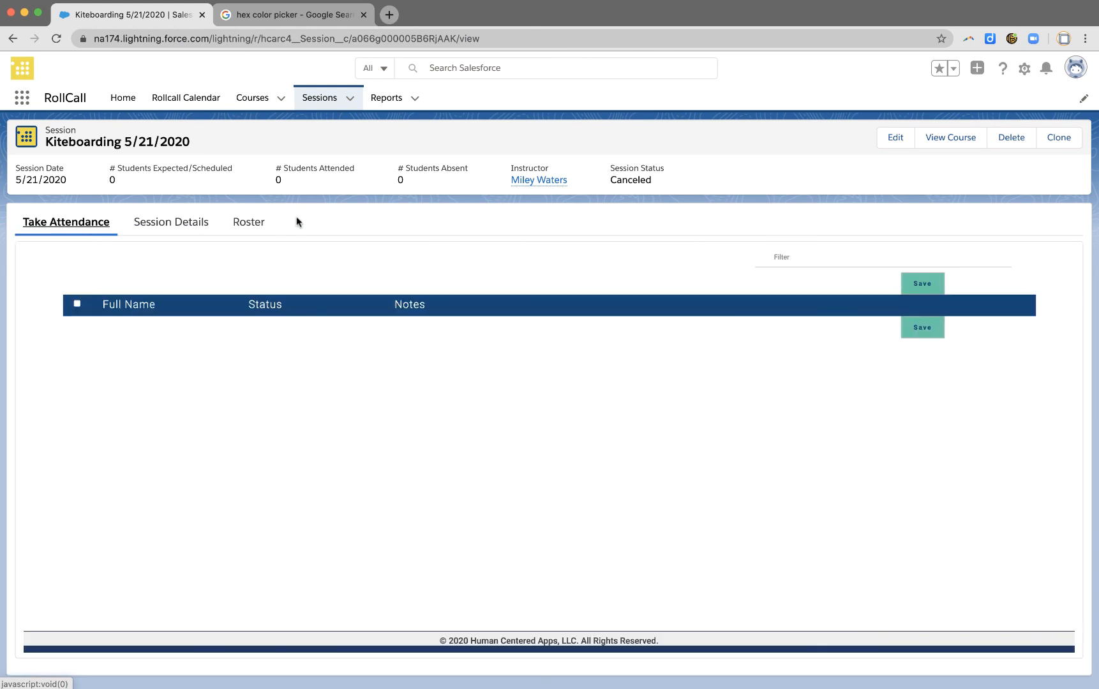
left_click(319, 98)
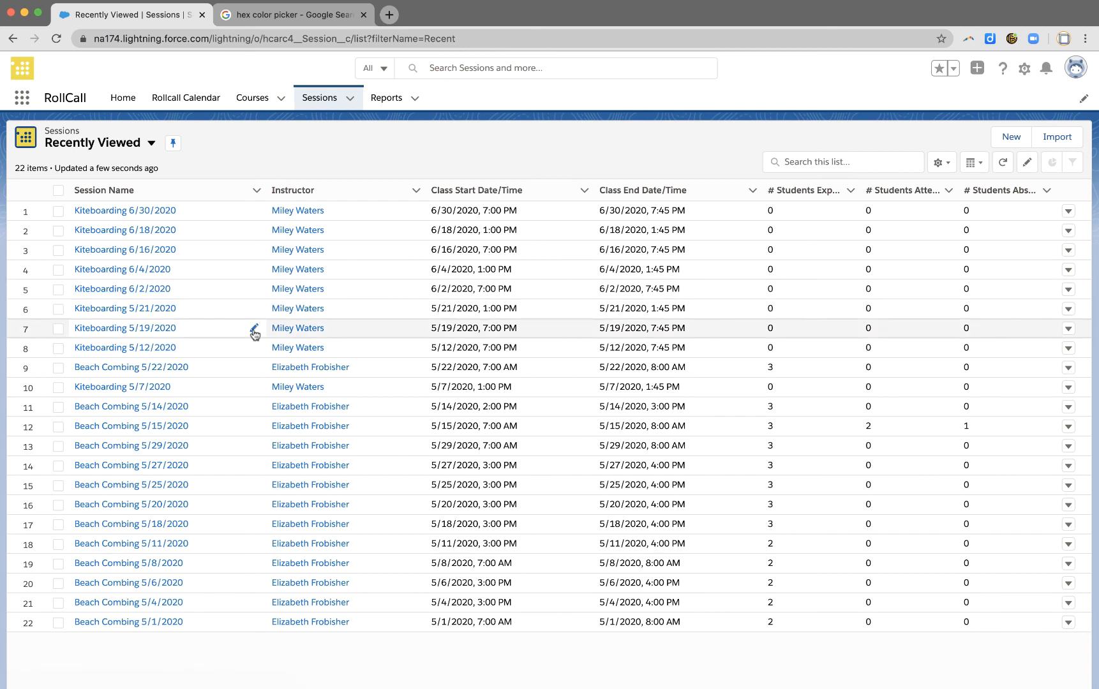
left_click(204, 106)
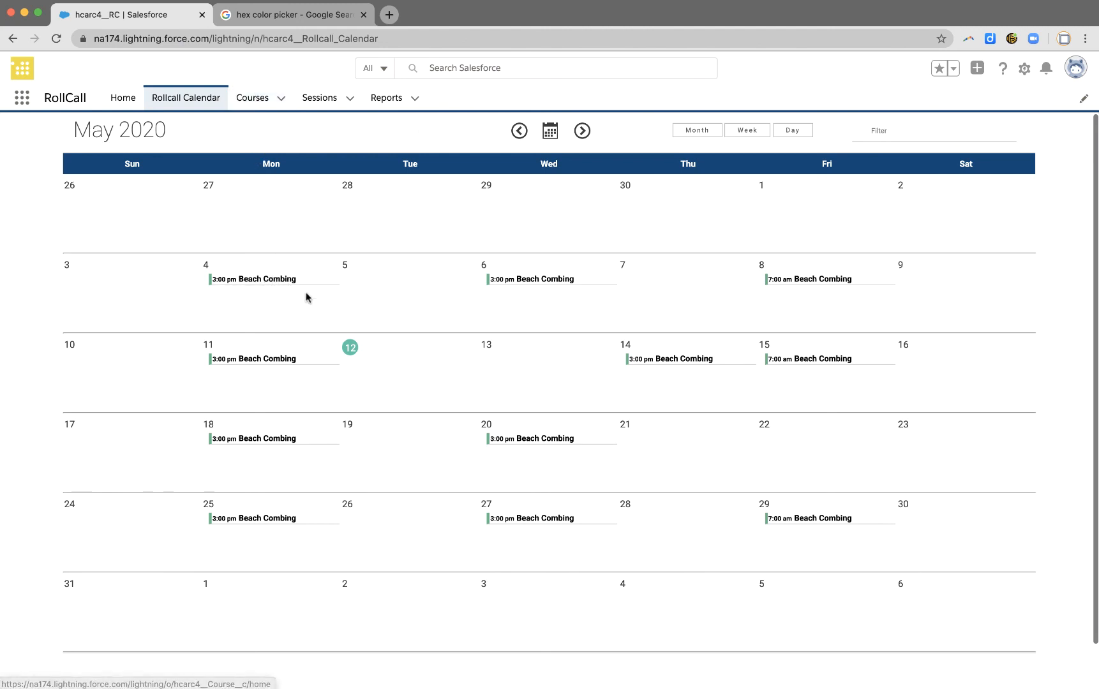
- Open the Beach Combing course's details and examine its schedule dates, class days, and start times
left_click(255, 99)
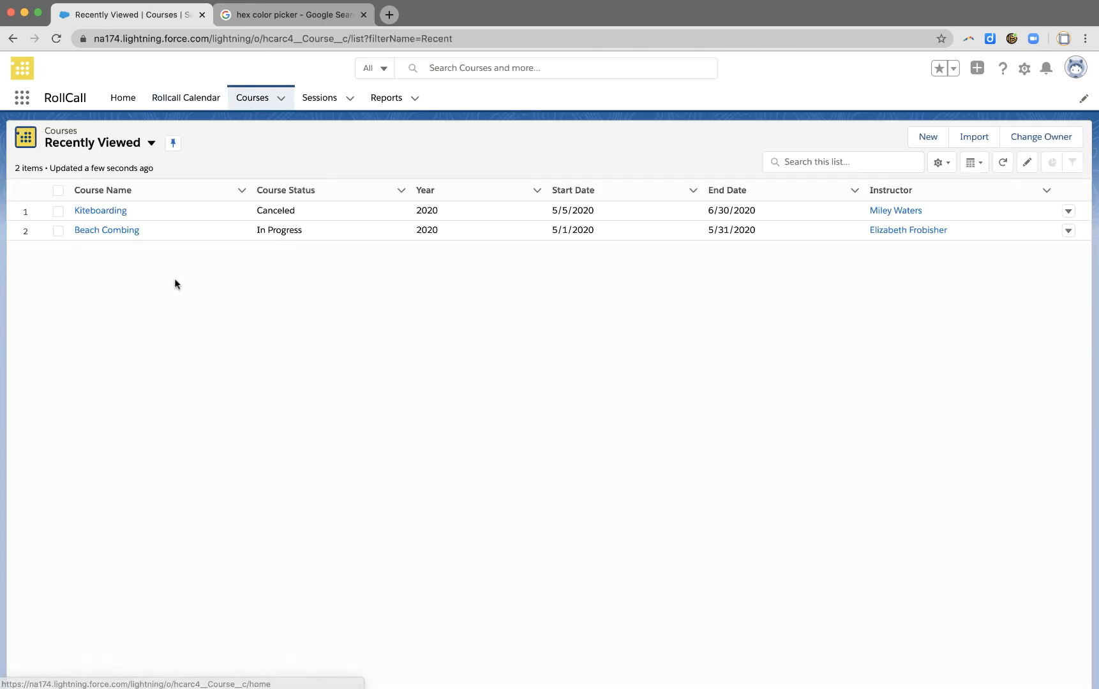
left_click(105, 231)
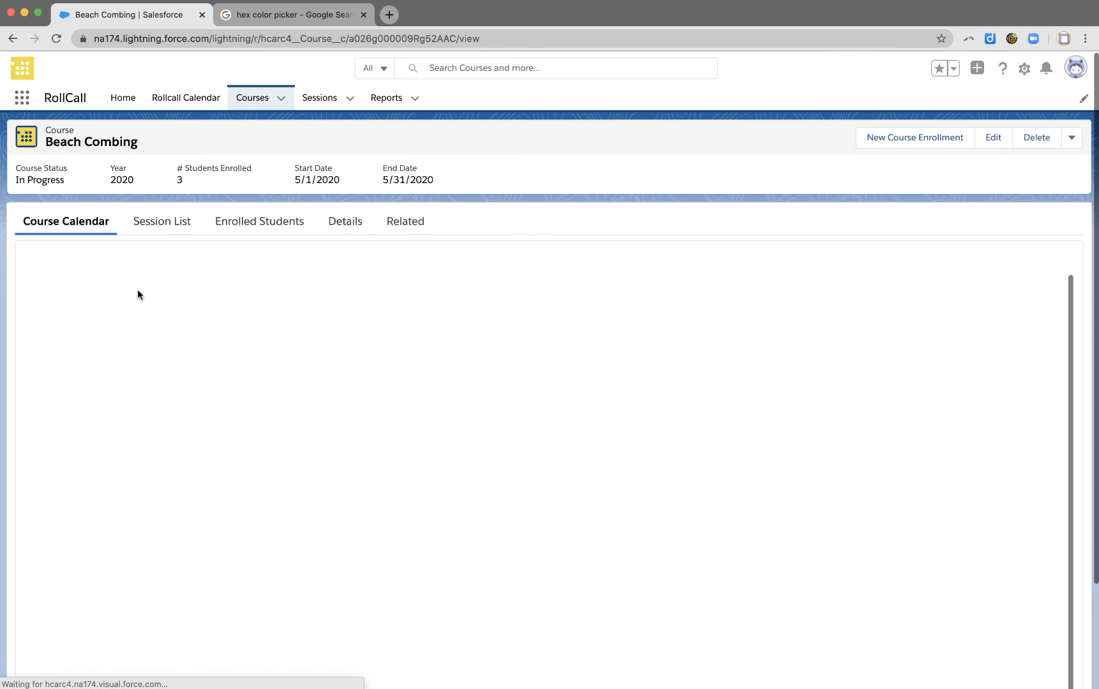
left_click(343, 223)
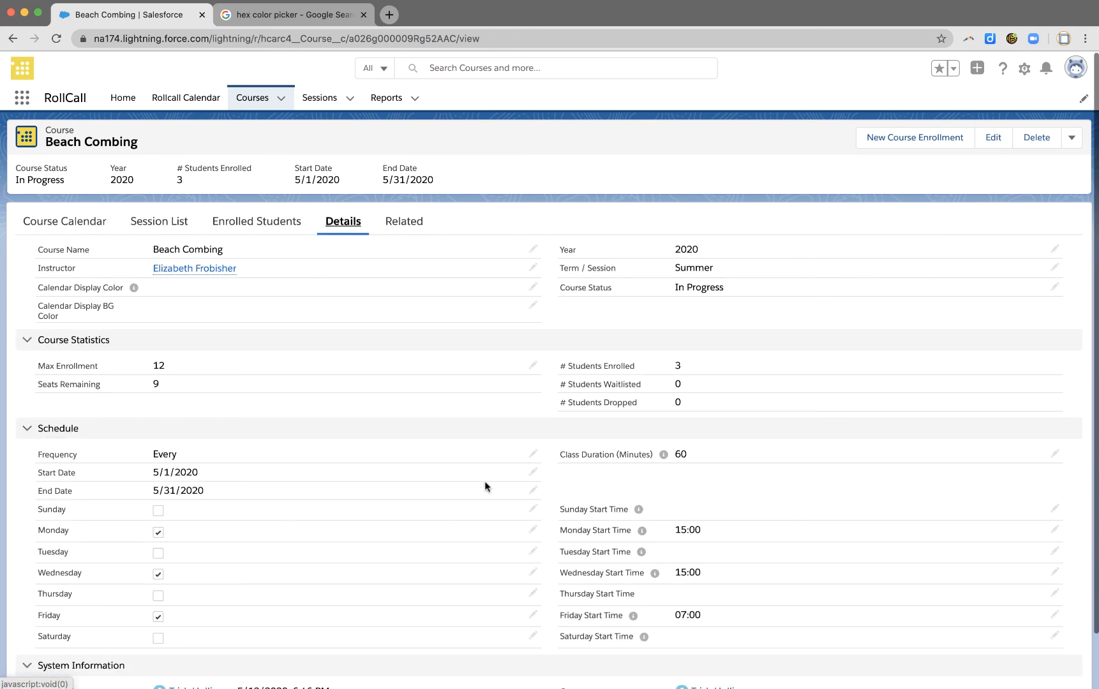
scroll(533, 552, "down", 1)
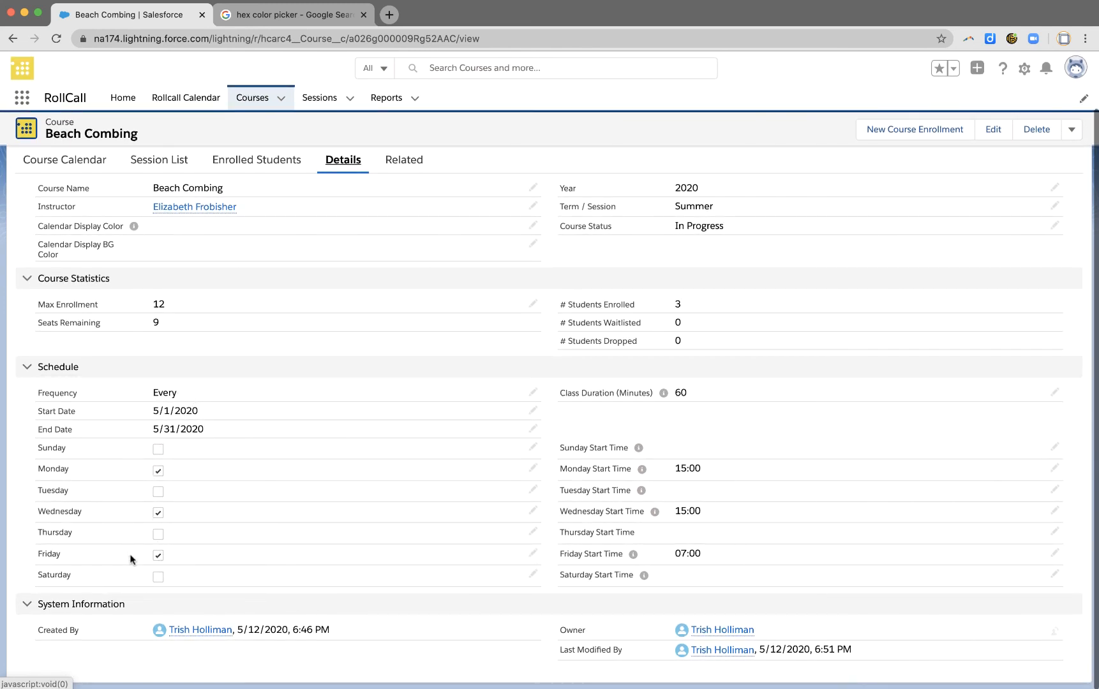
scroll(276, 322, "up", 2)
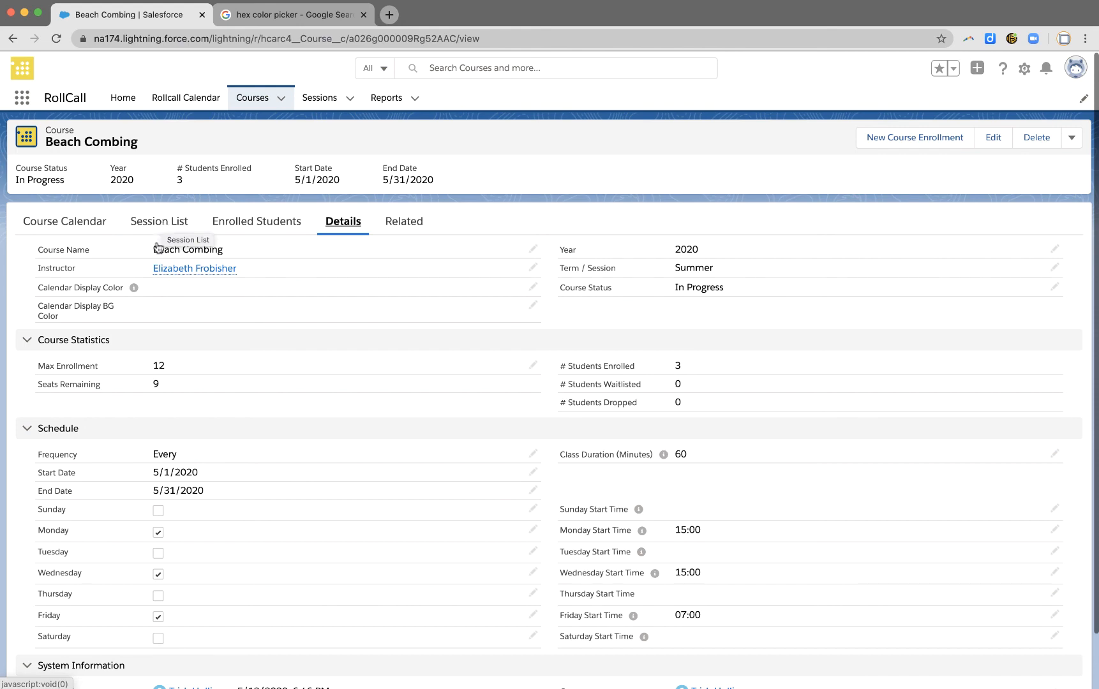
scroll(364, 448, "down", 2)
scroll(365, 449, "down", 1)
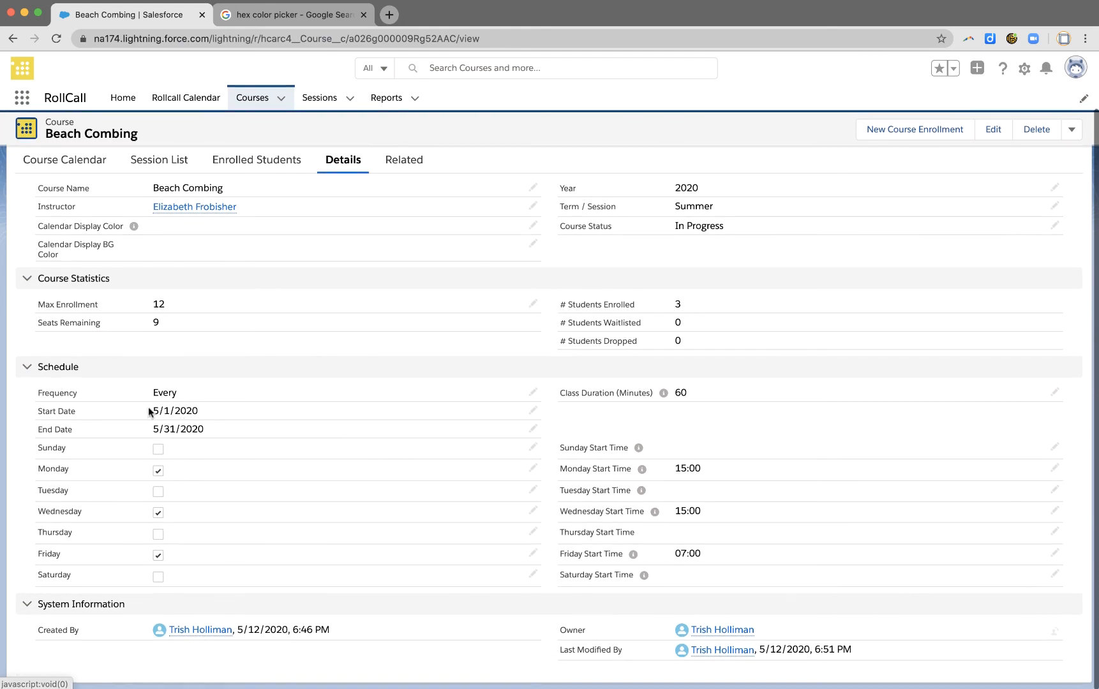
left_click_drag(149, 412, 199, 429)
left_click(200, 429)
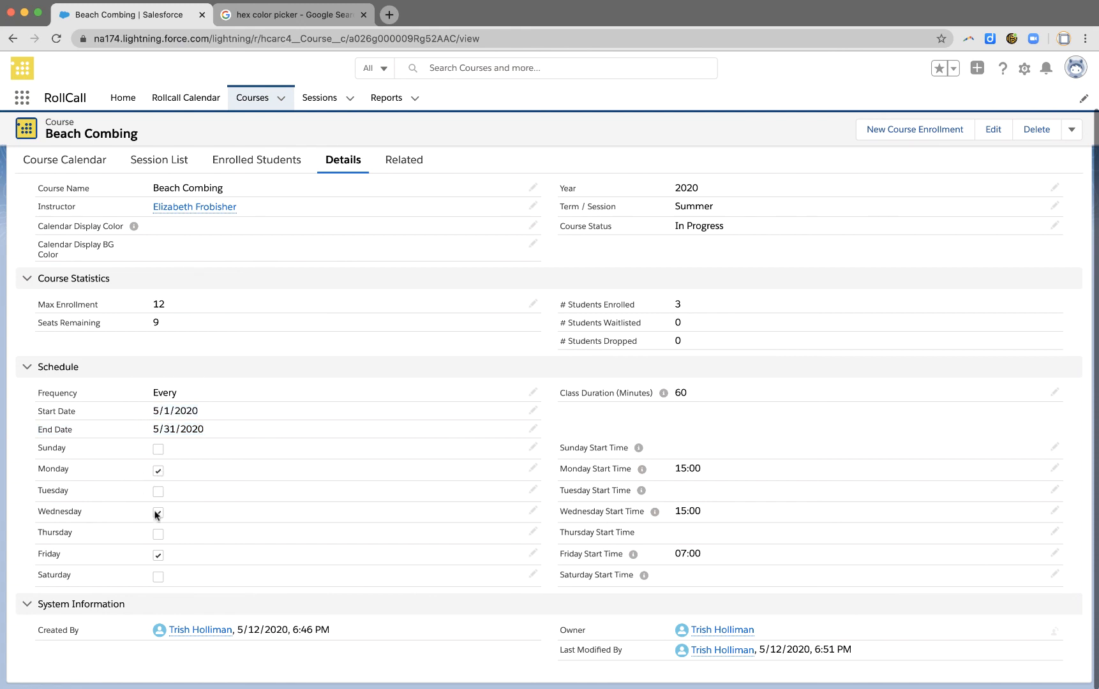
scroll(285, 498, "up", 1)
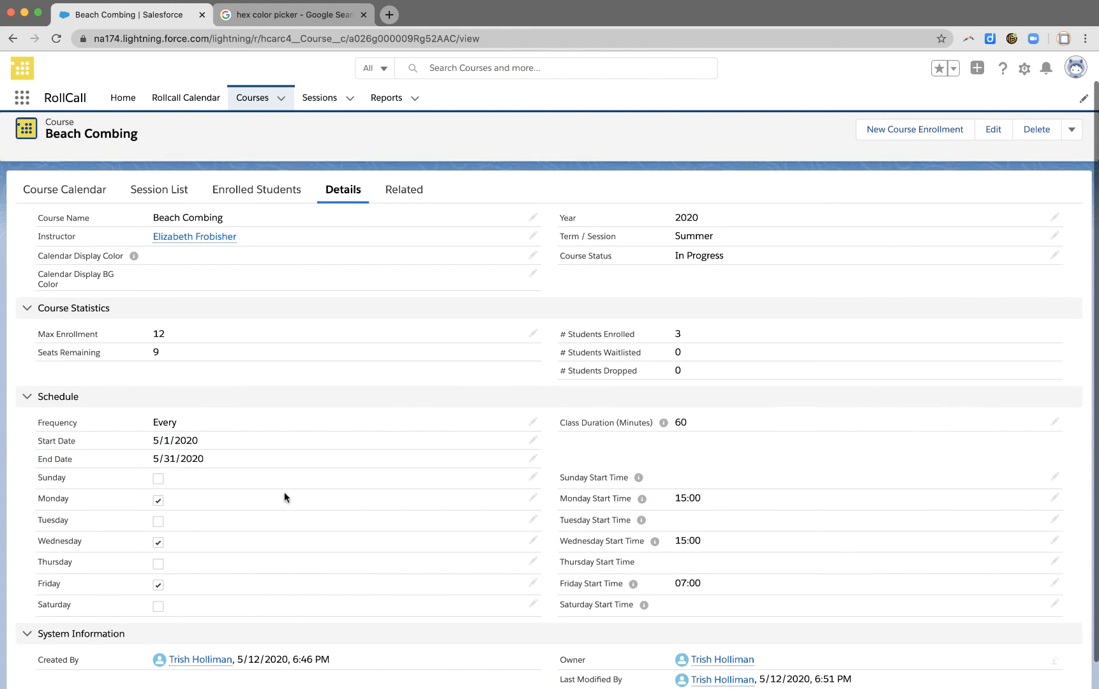
scroll(182, 529, "down", 1)
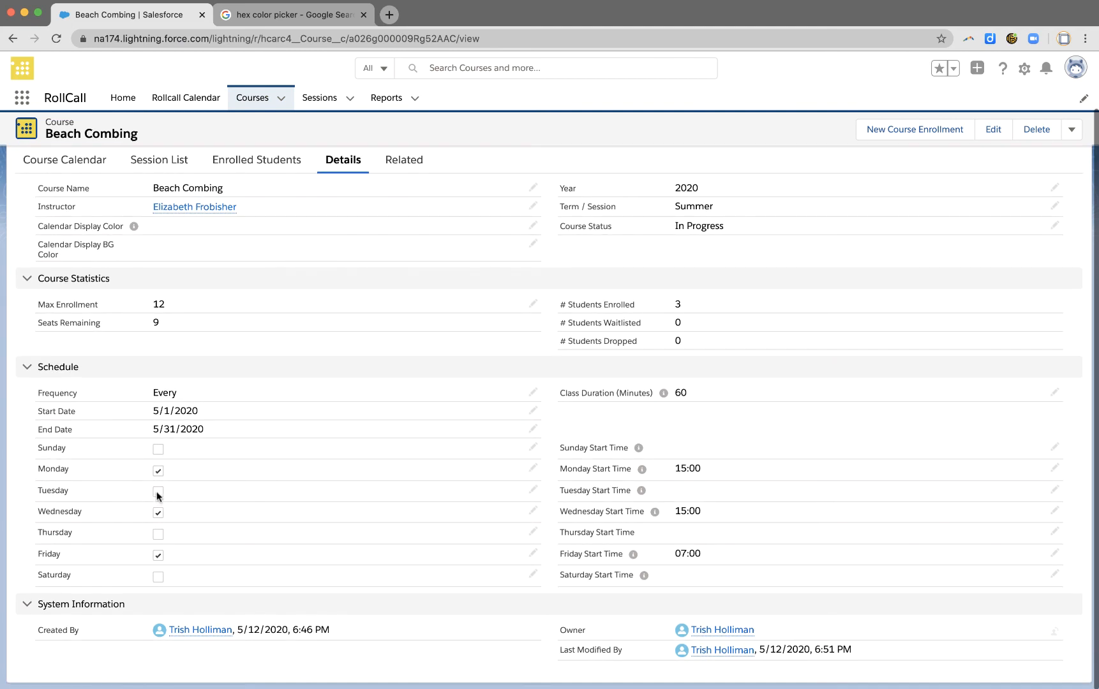
- Edit the Beach Combing schedule to select Tuesday and Thursday as class days and deselect Monday, Wednesday, and Friday
double_click(157, 495)
left_click(157, 490)
left_click(167, 457)
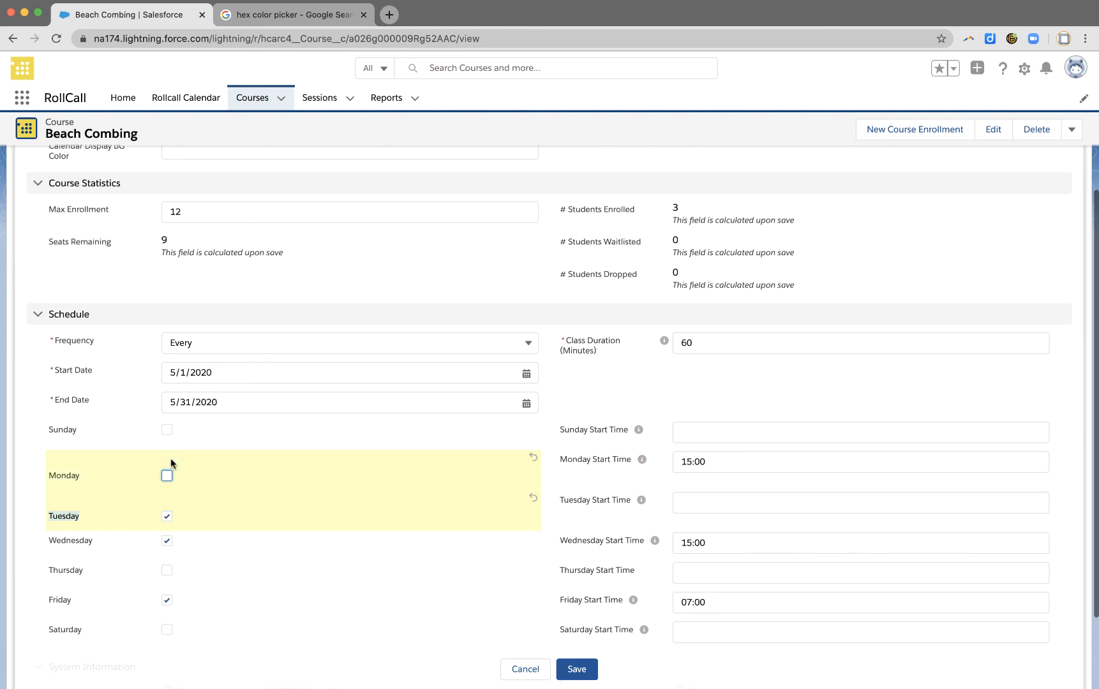
left_click(167, 541)
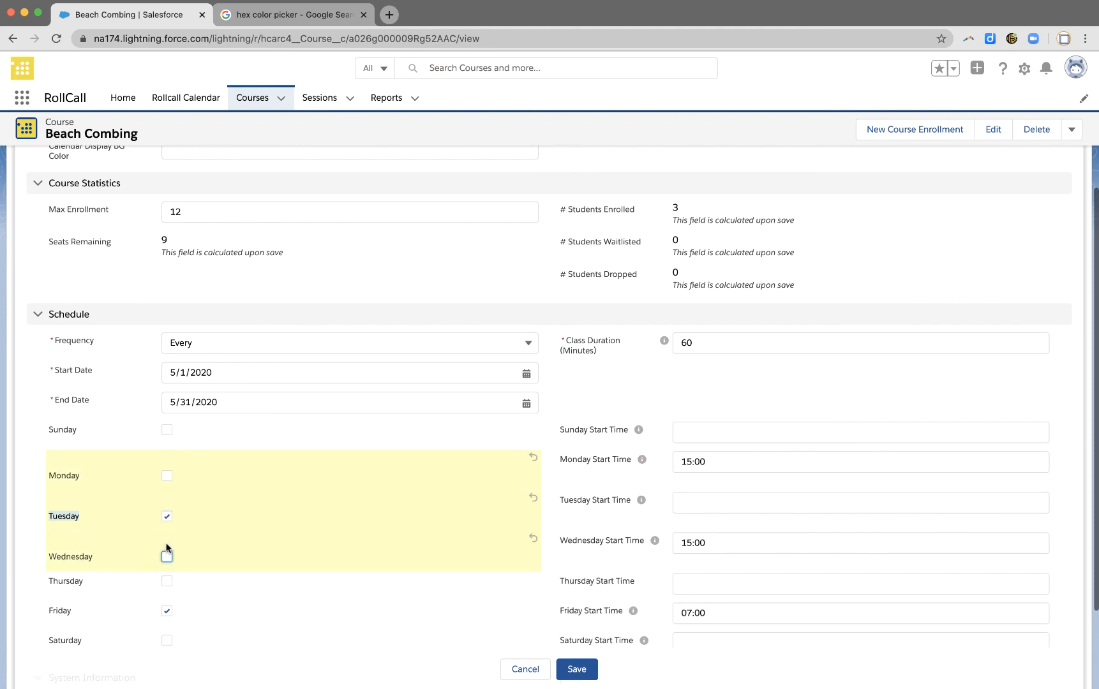
left_click(167, 581)
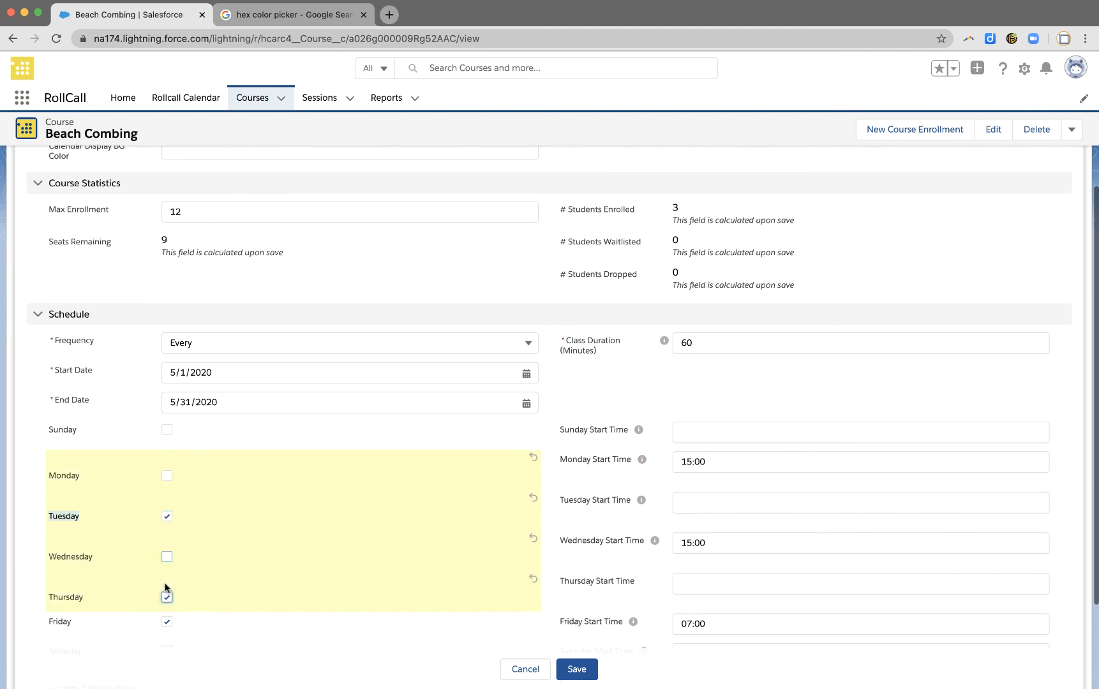
left_click(167, 622)
- Set start times to 15:00 on Tuesday and 07:00 on Thursday, clear the Monday, Wednesday, and Friday times, save, and view the course calendar
scroll(673, 532, "down", 2)
left_click(701, 413)
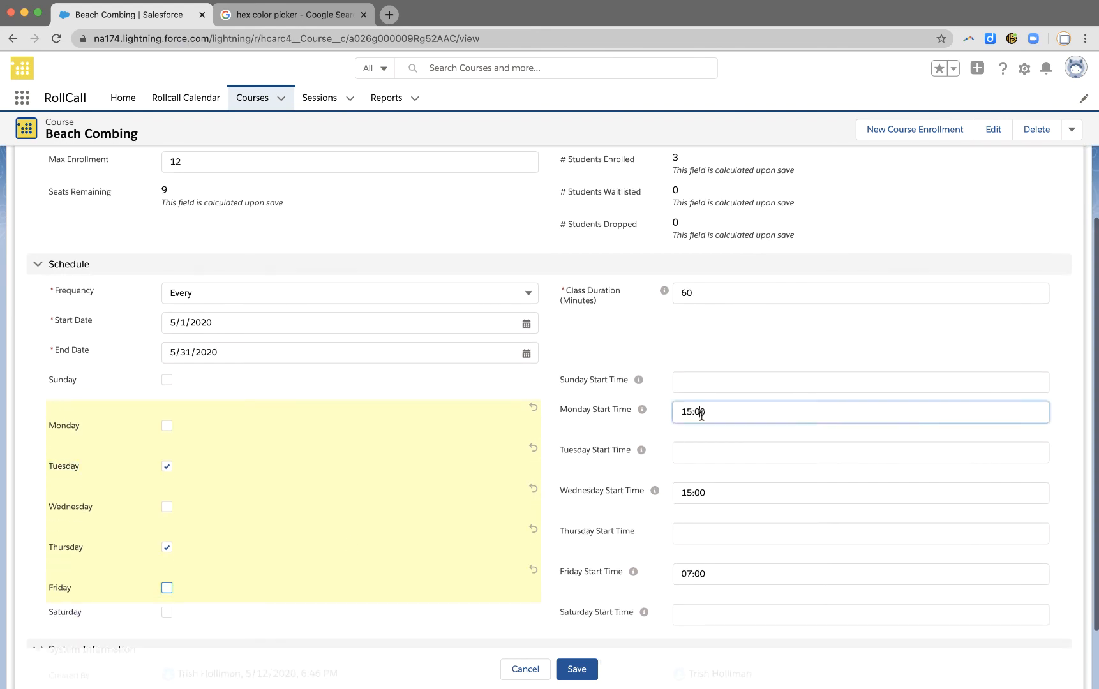
scroll(701, 414, "down", 1)
left_click(576, 668)
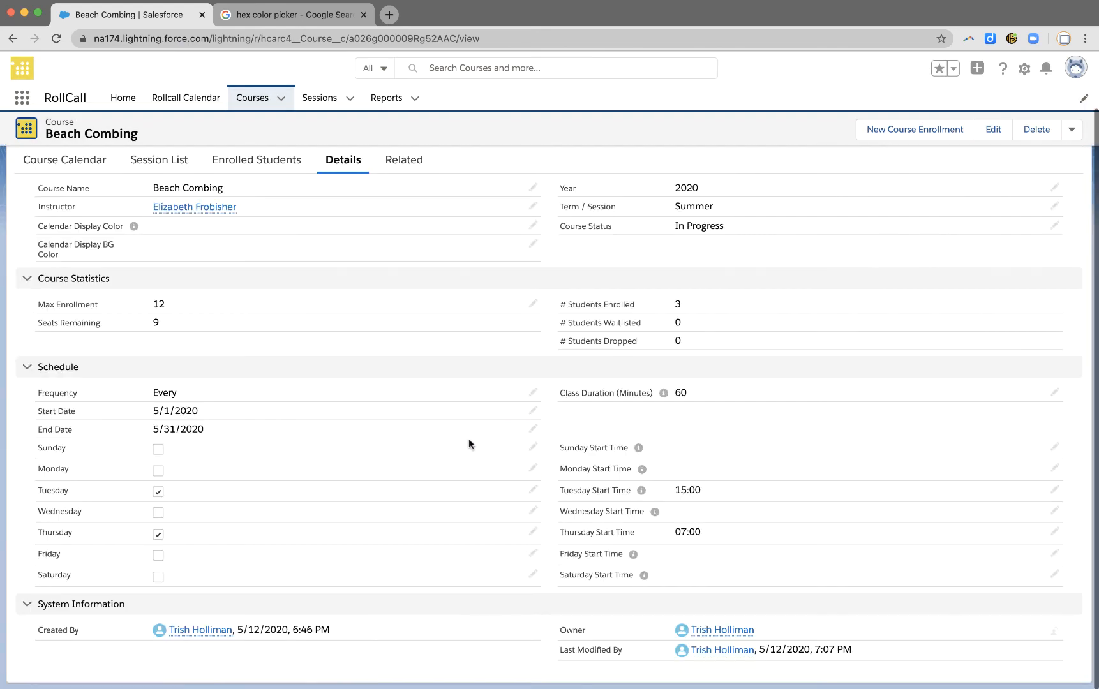
left_click(69, 224)
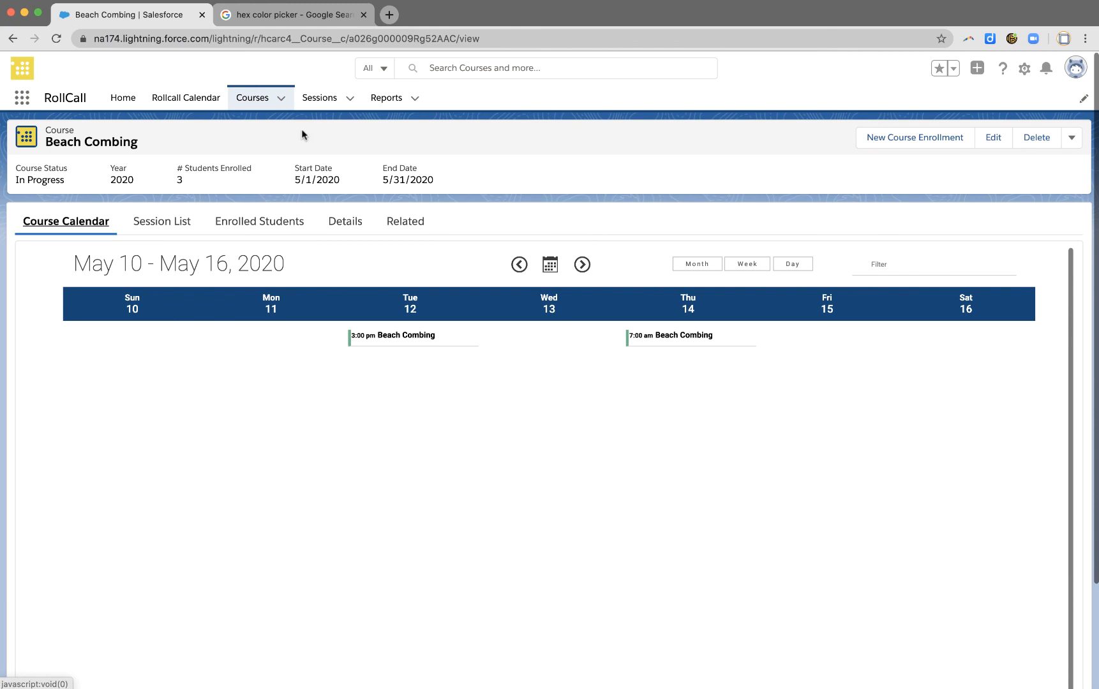
- Open the Beach Combing session on 5/14/2020 from the Rollcall Calendar and examine its attendance list
left_click(187, 101)
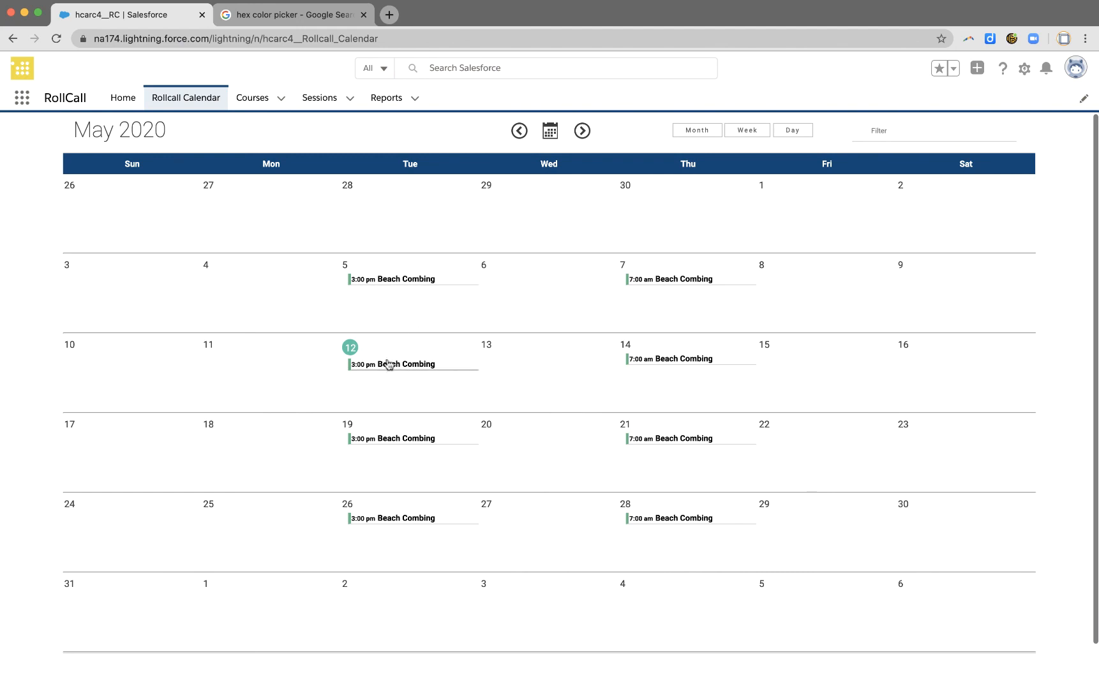
left_click(684, 362)
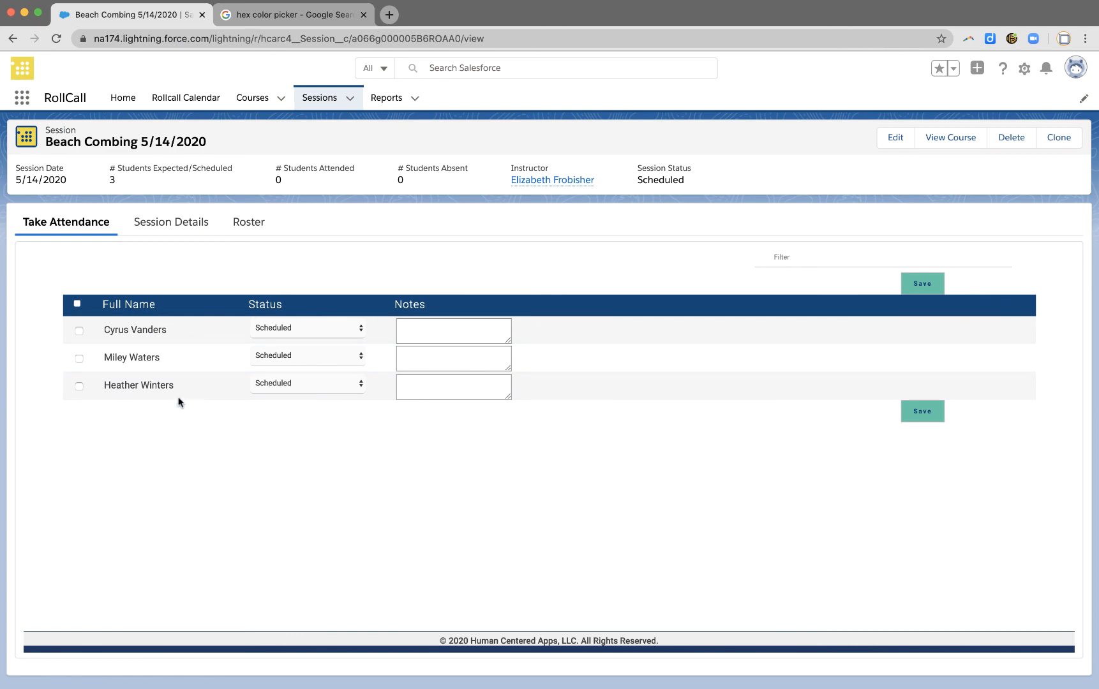
left_click(78, 304)
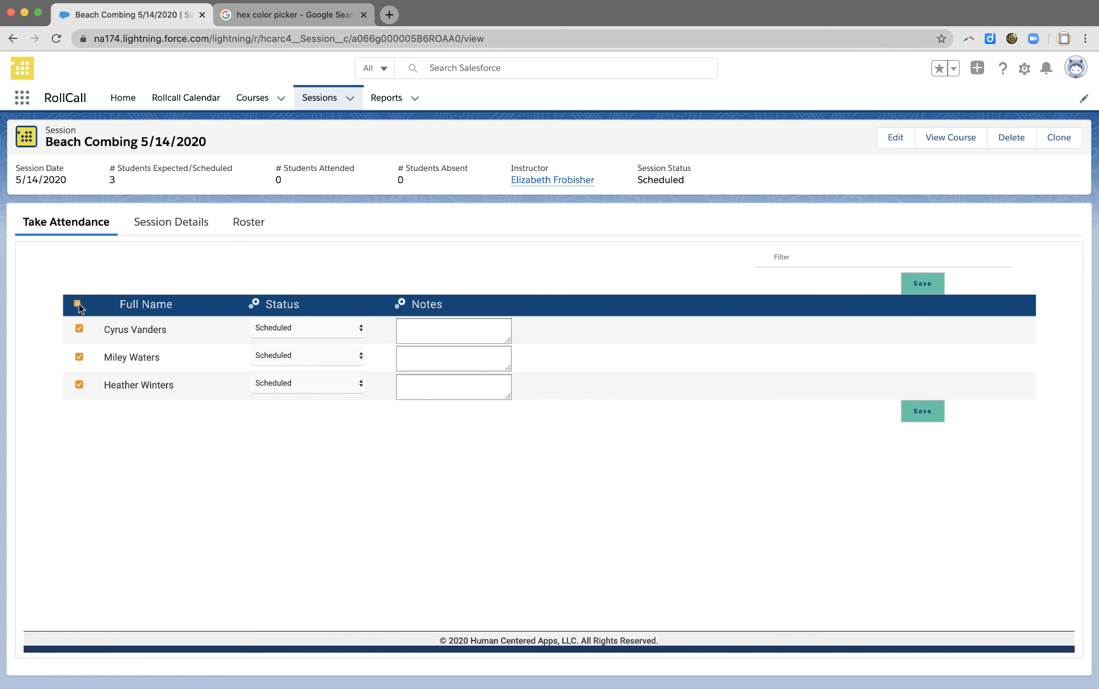
left_click(78, 304)
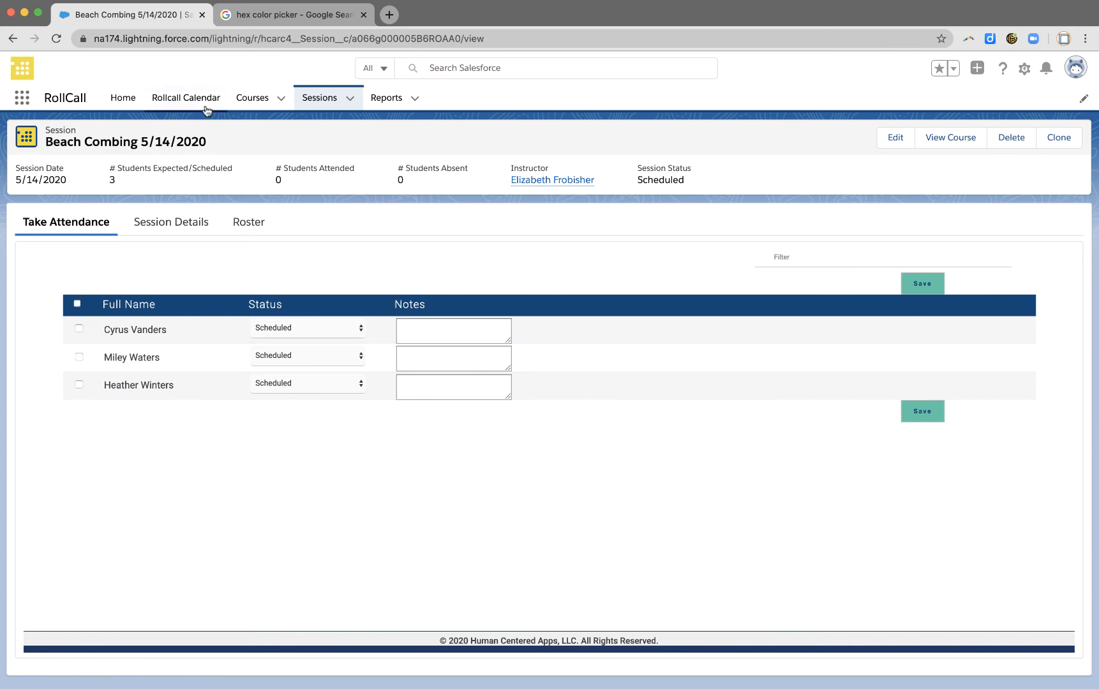
- Return to the Beach Combing course and examine the delete flags and statuses in its session list
left_click(951, 141)
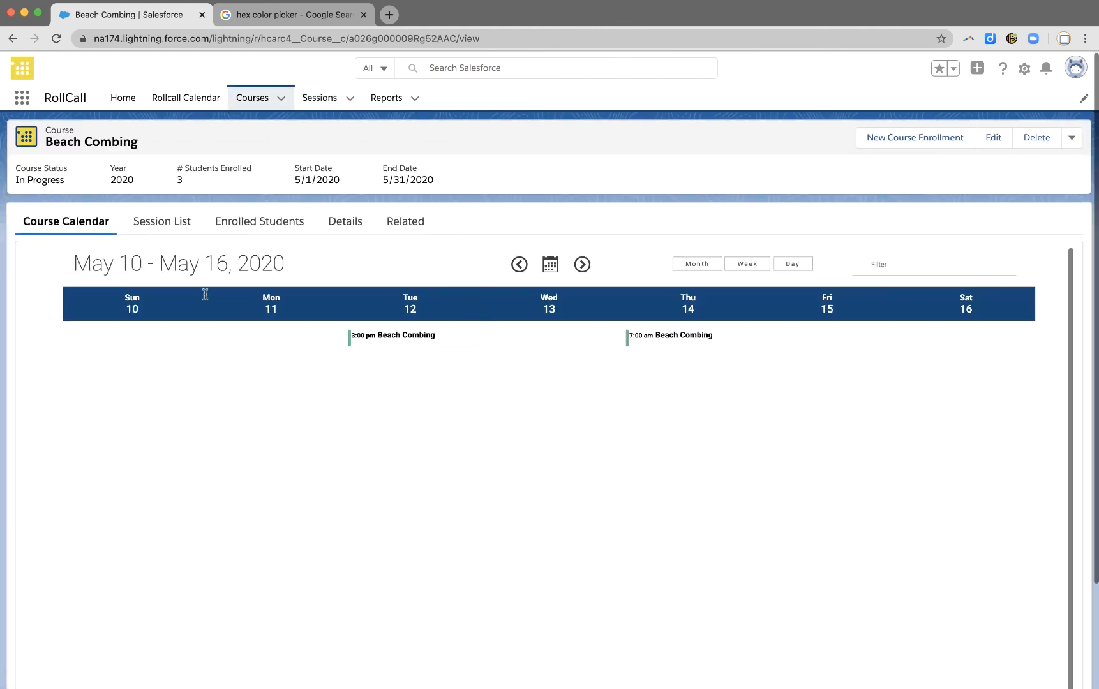
left_click(166, 231)
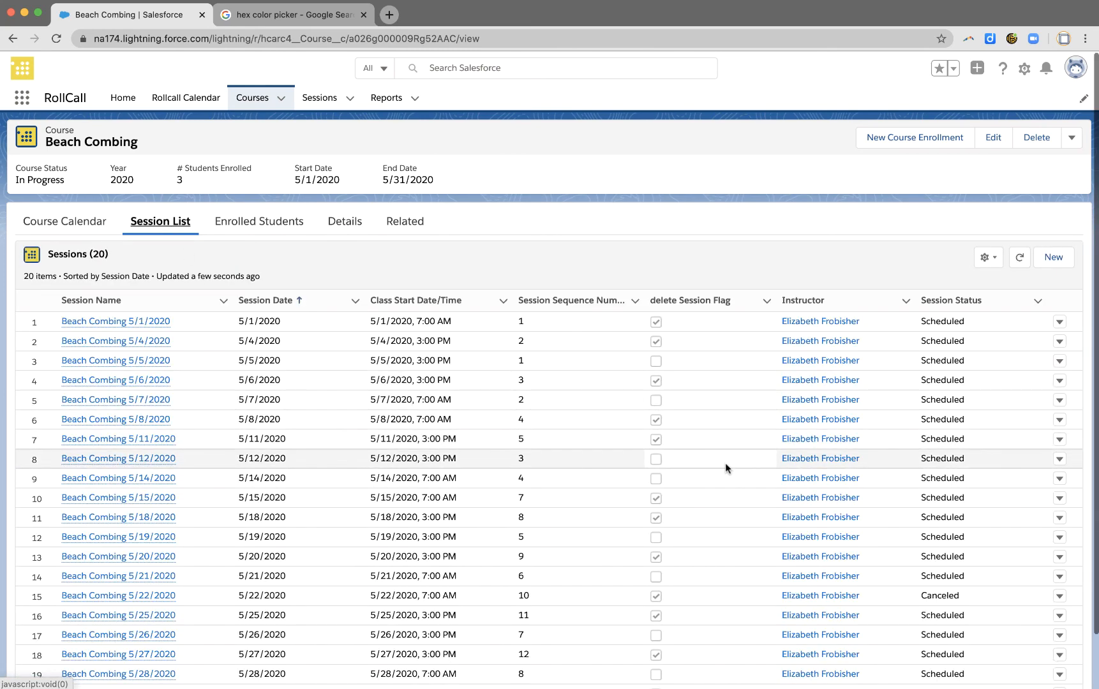
scroll(724, 463, "down", 2)
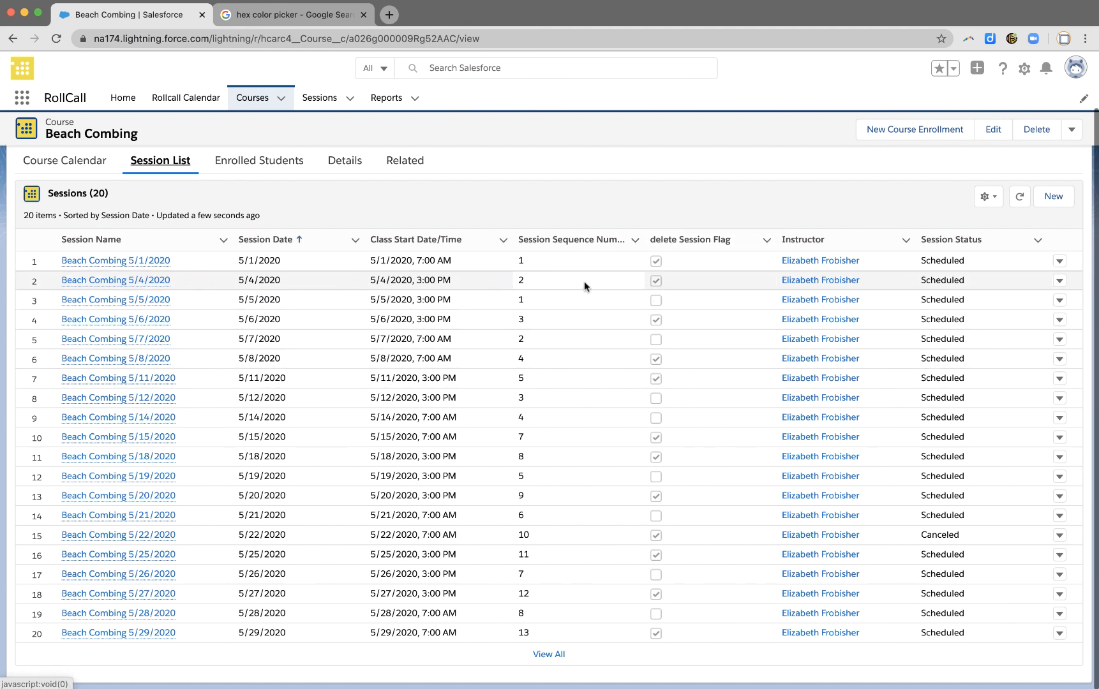
- Open the Beach Combing 5/4/2020 session, check its session details, and delete the session
left_click(146, 280)
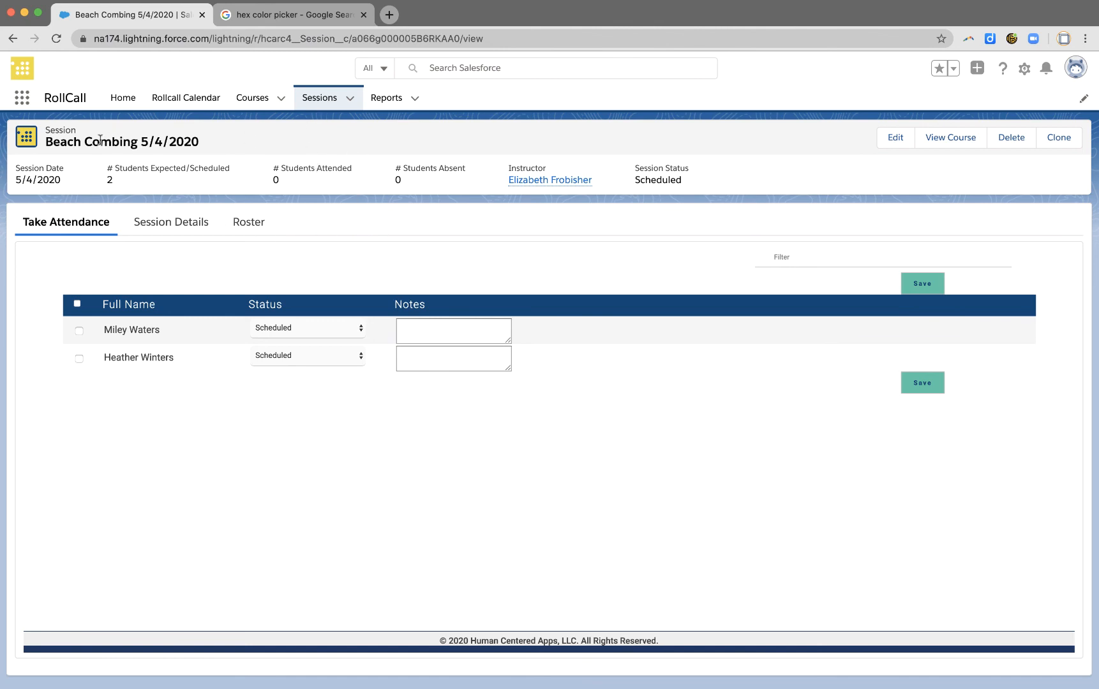
left_click(153, 221)
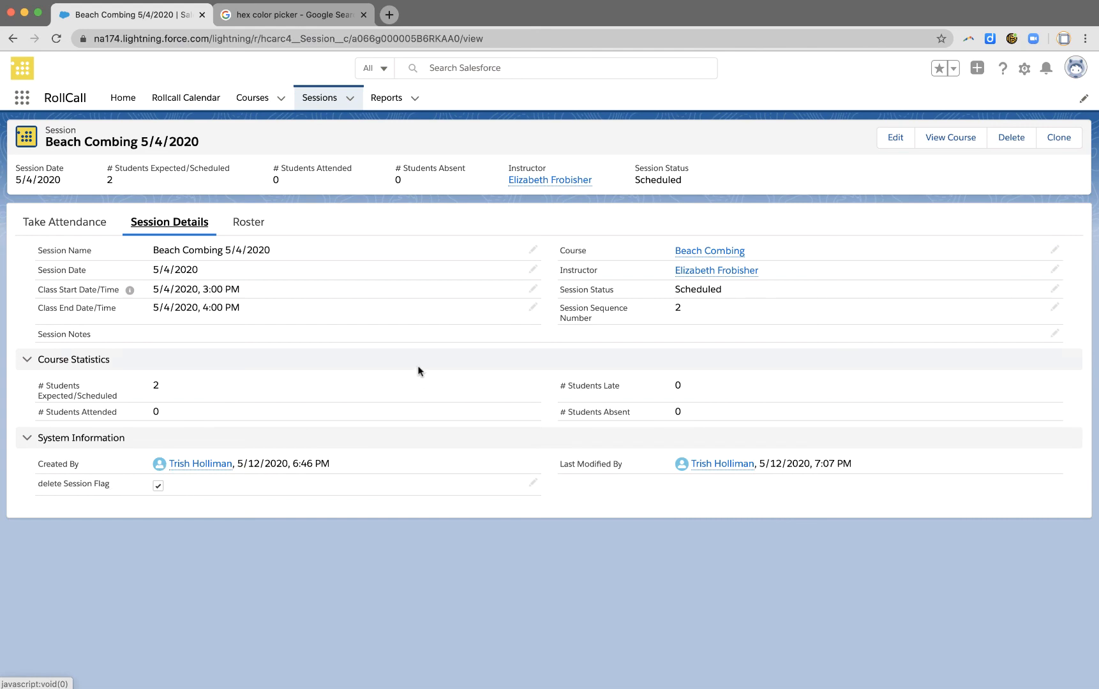
left_click(1010, 137)
left_click(724, 411)
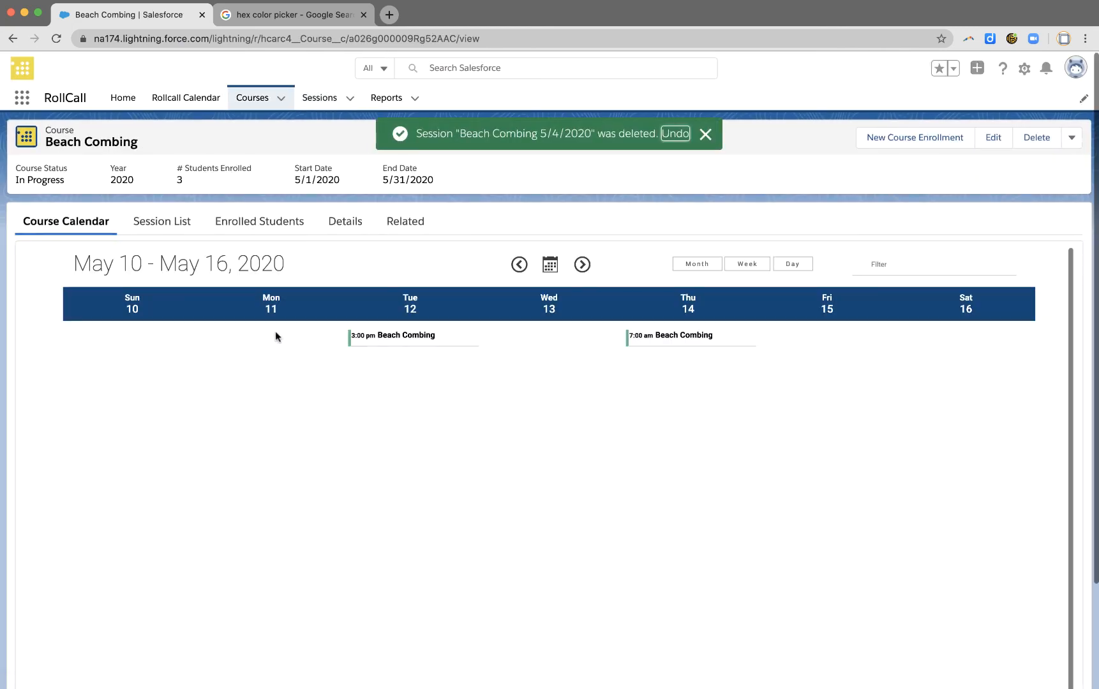
- Review the Beach Combing session list, course calendar, and the schedule in the course details
left_click(176, 224)
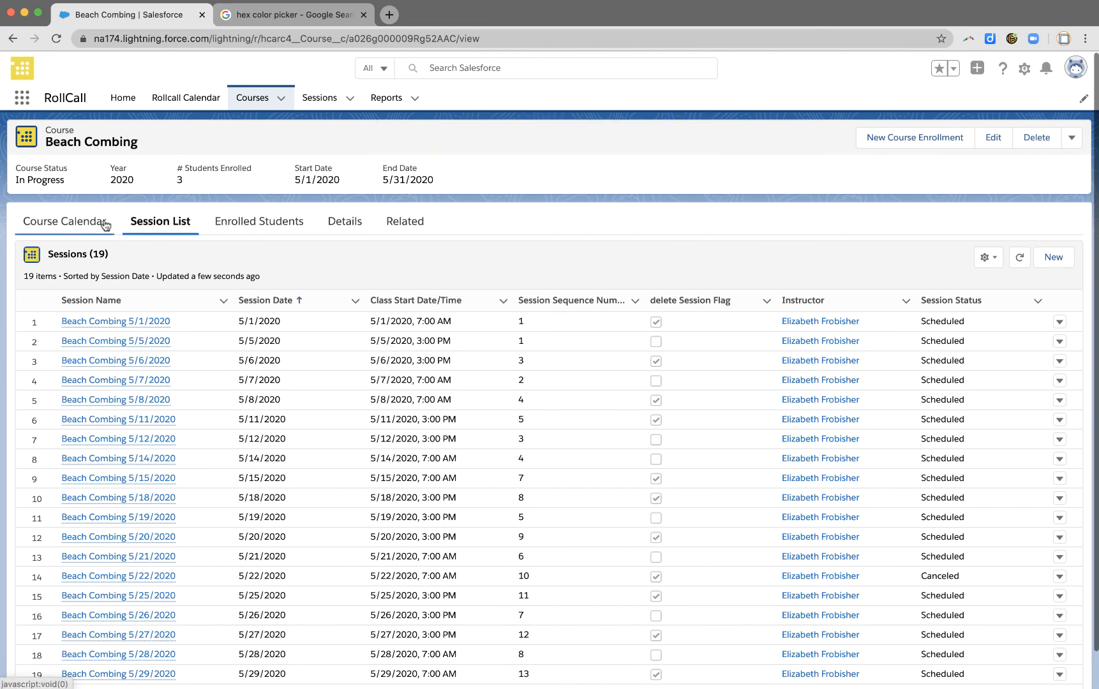
left_click(77, 223)
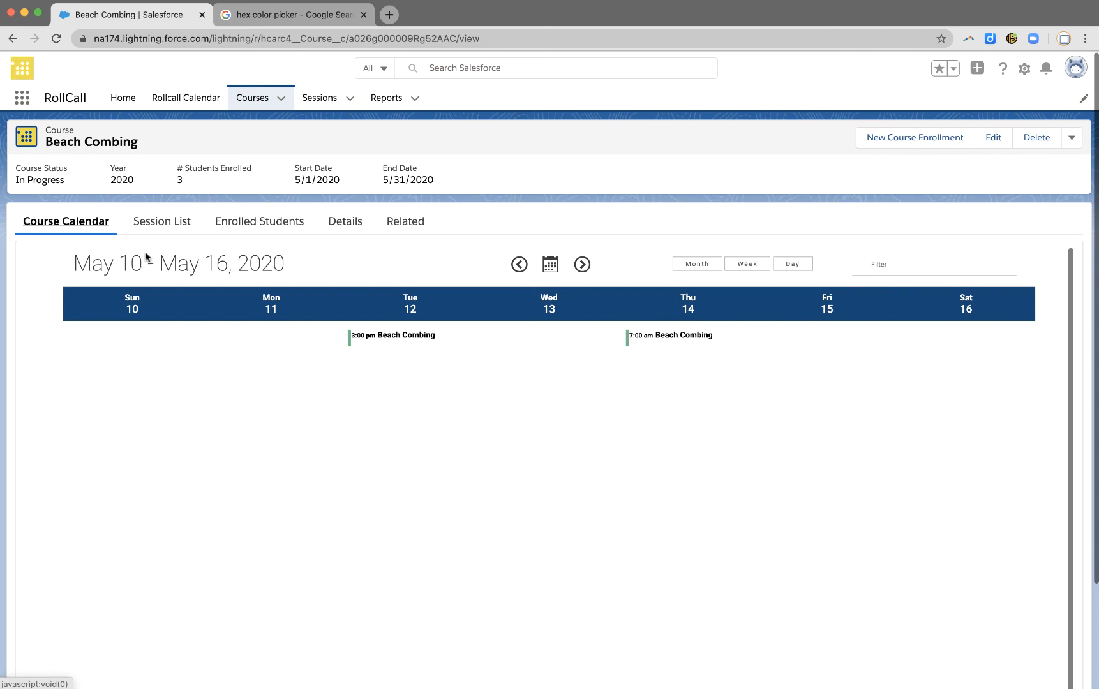
left_click(345, 223)
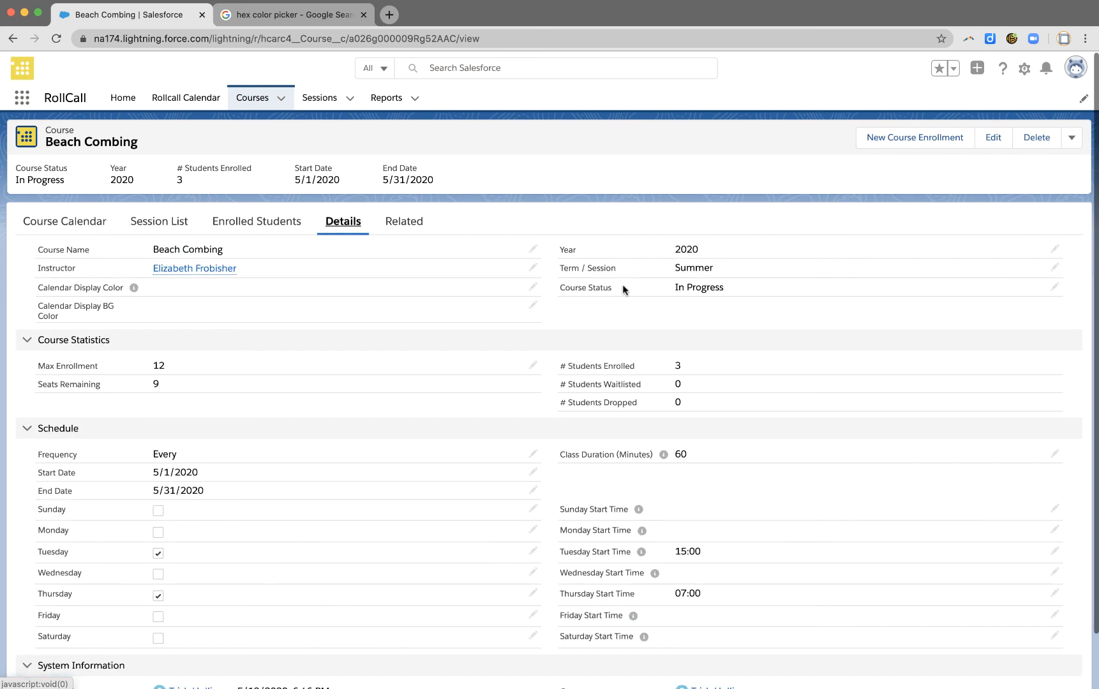
scroll(507, 530, "down", 2)
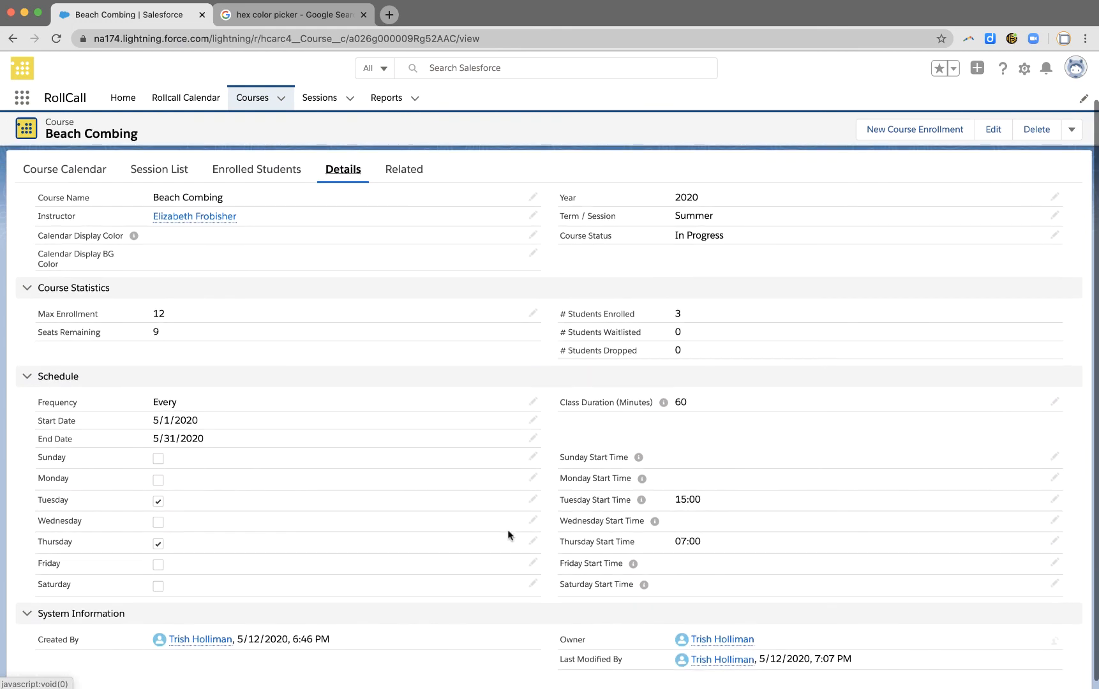
scroll(508, 533, "up", 2)
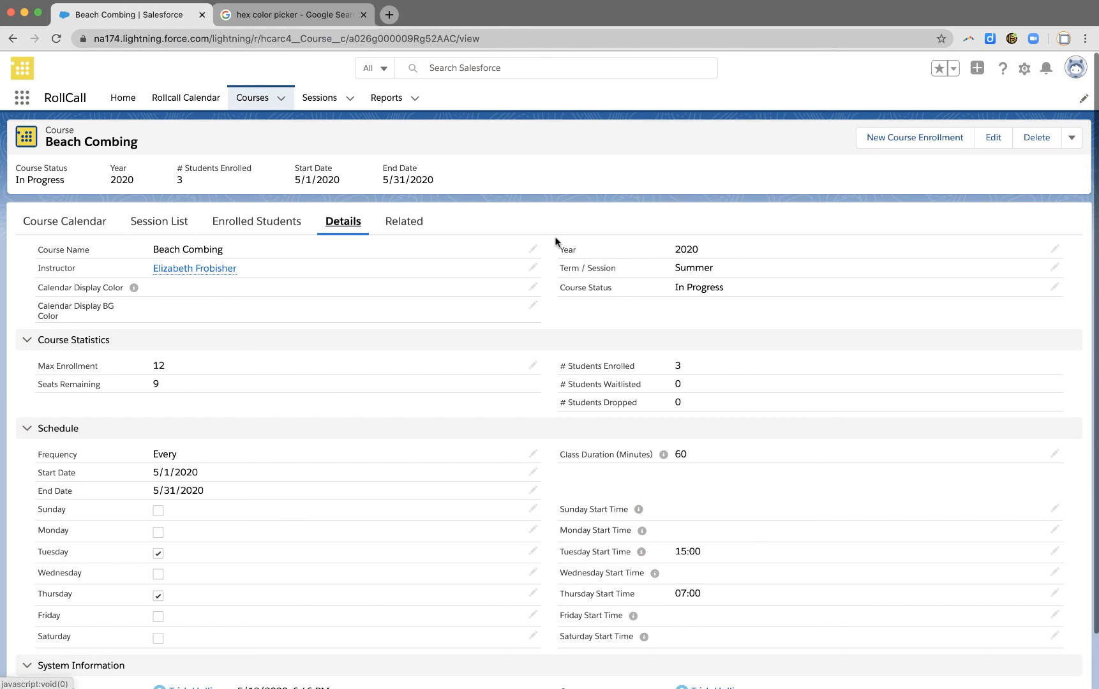
scroll(306, 485, "down", 3)
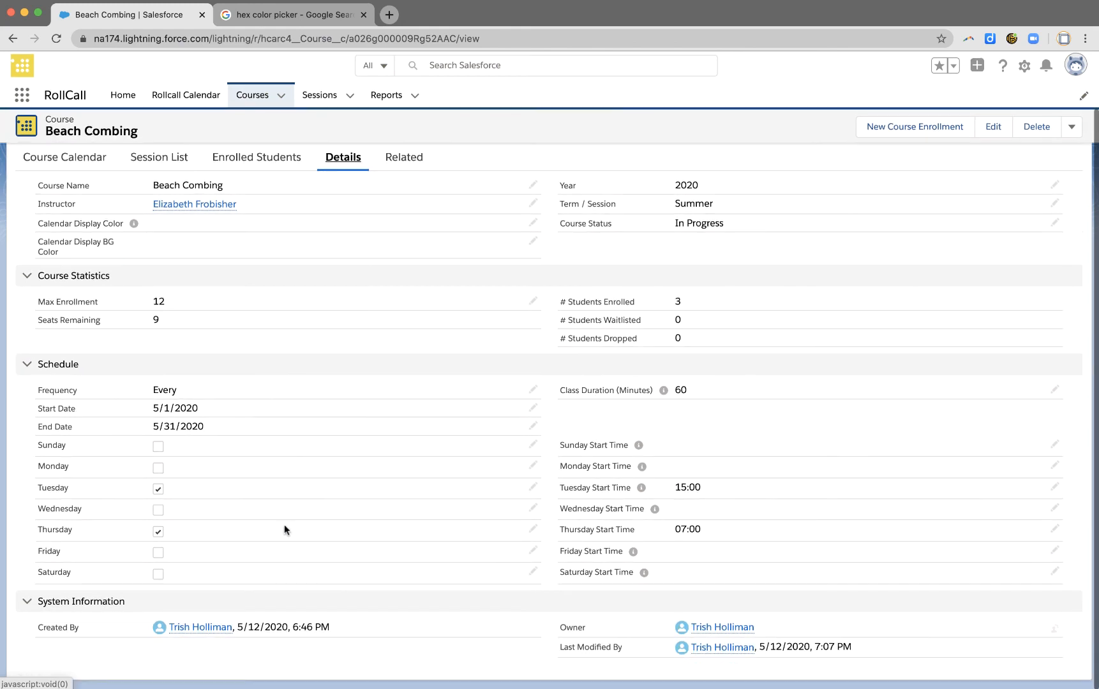
scroll(274, 313, "up", 1)
scroll(271, 313, "up", 1)
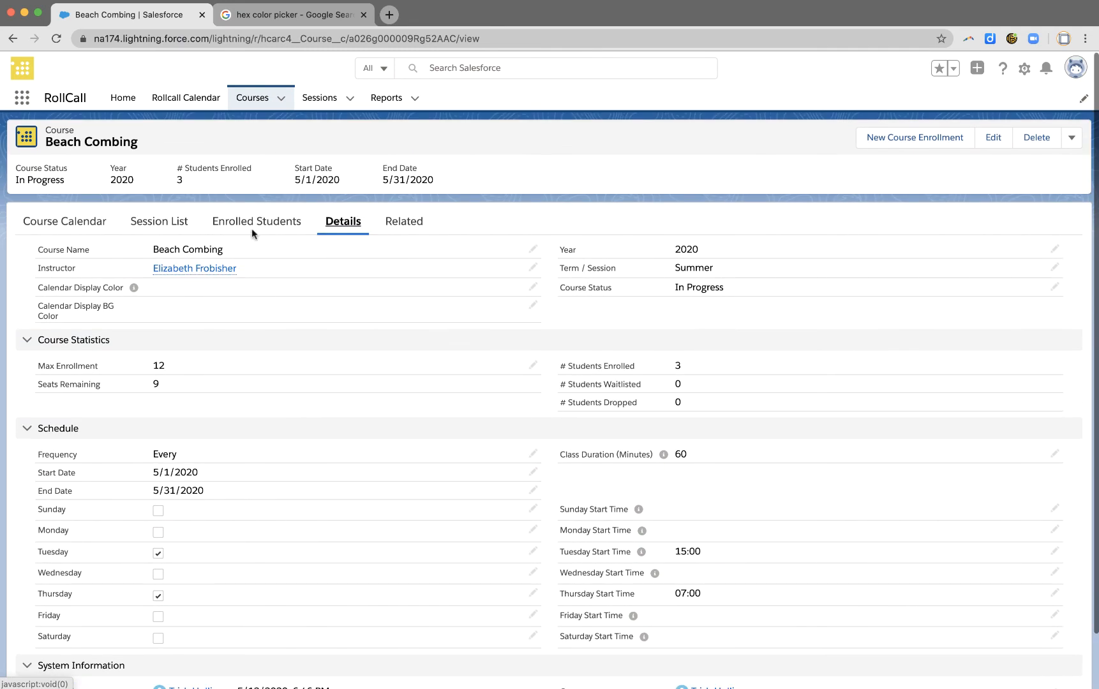
scroll(488, 320, "up", 1)
- Edit the Beach Combing course and set its Term / Session to Fall
left_click(989, 141)
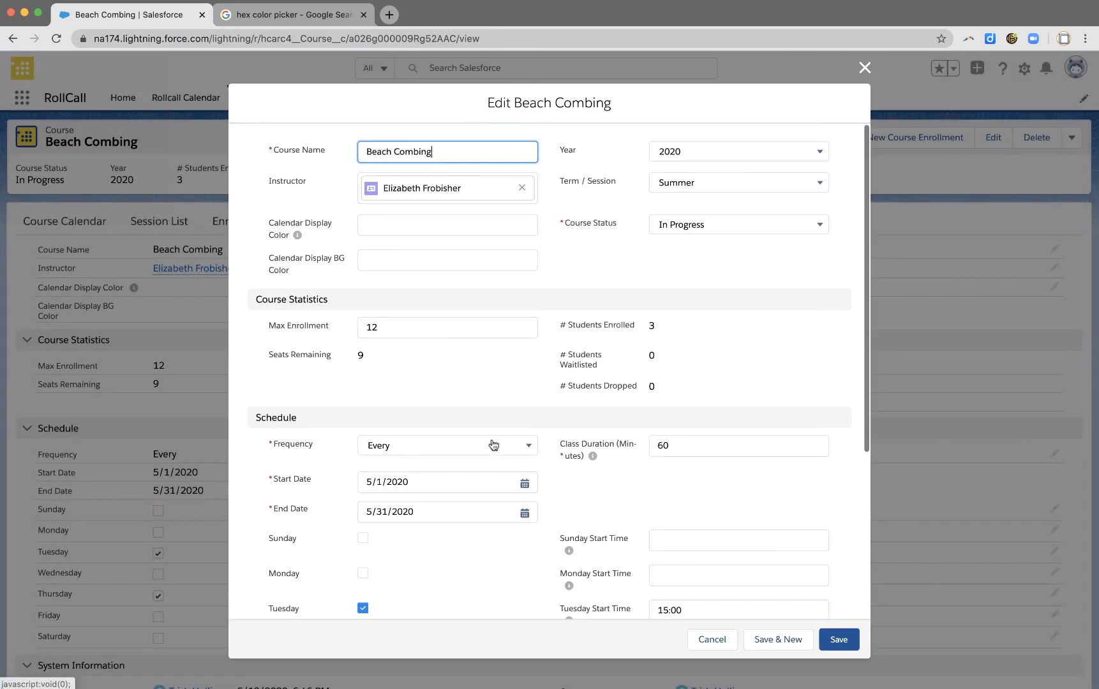
left_click(707, 154)
left_click(645, 157)
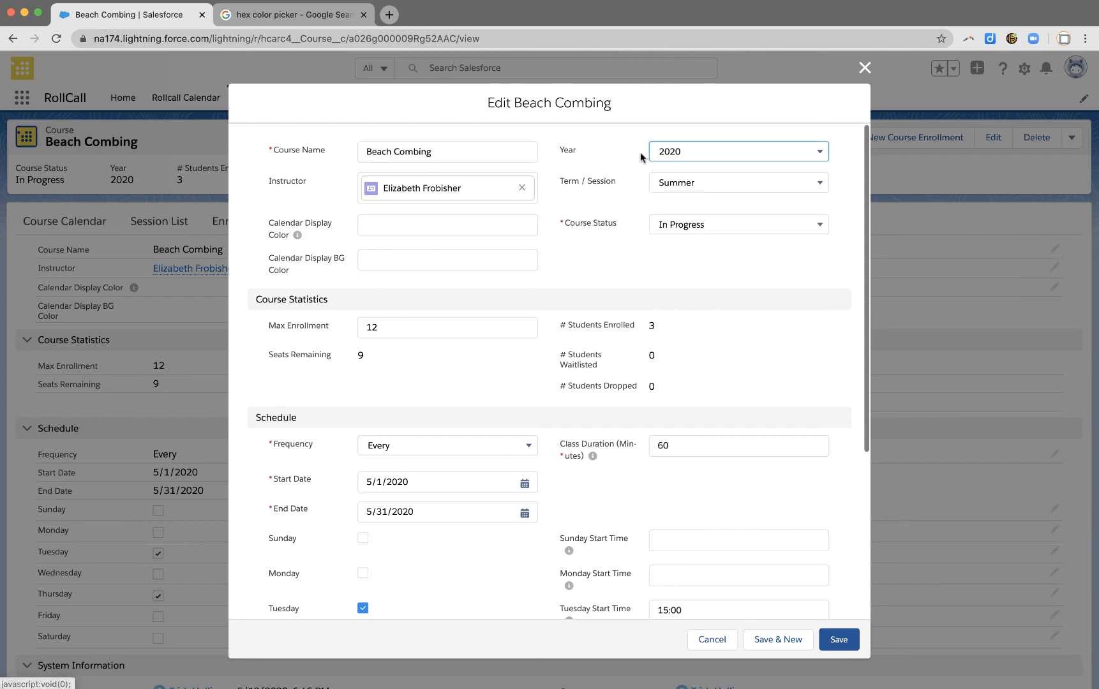
left_click(708, 192)
left_click(703, 283)
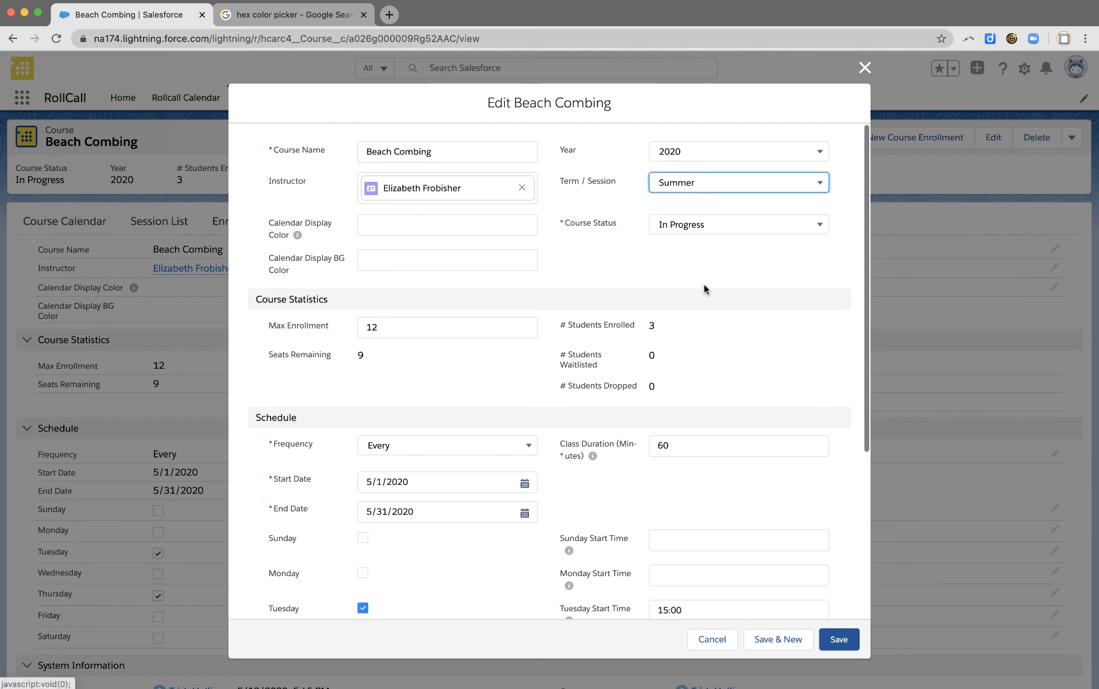
left_click(699, 182)
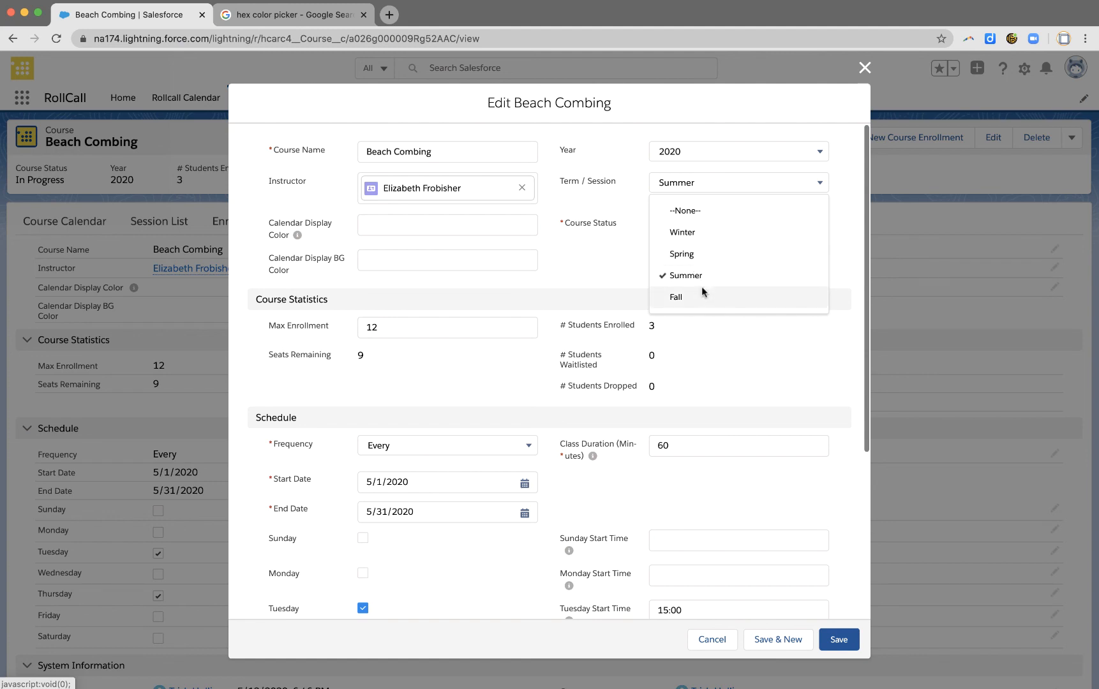
left_click(701, 292)
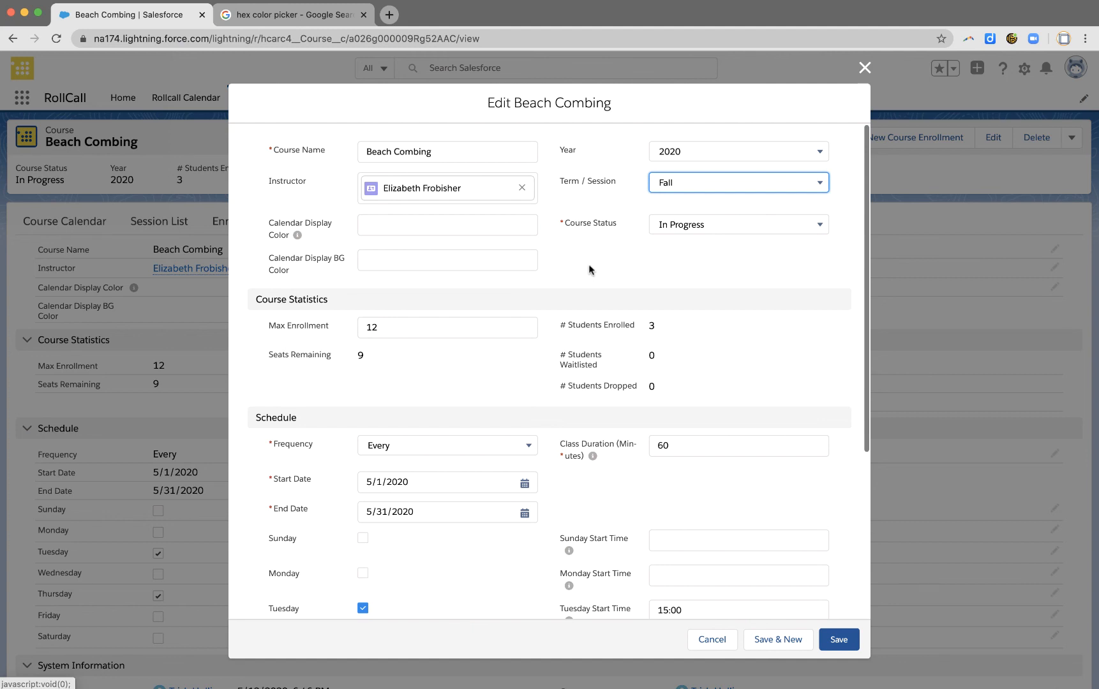
- Set the Beach Combing course's start date to 6/1/2020
scroll(424, 326, "down", 3)
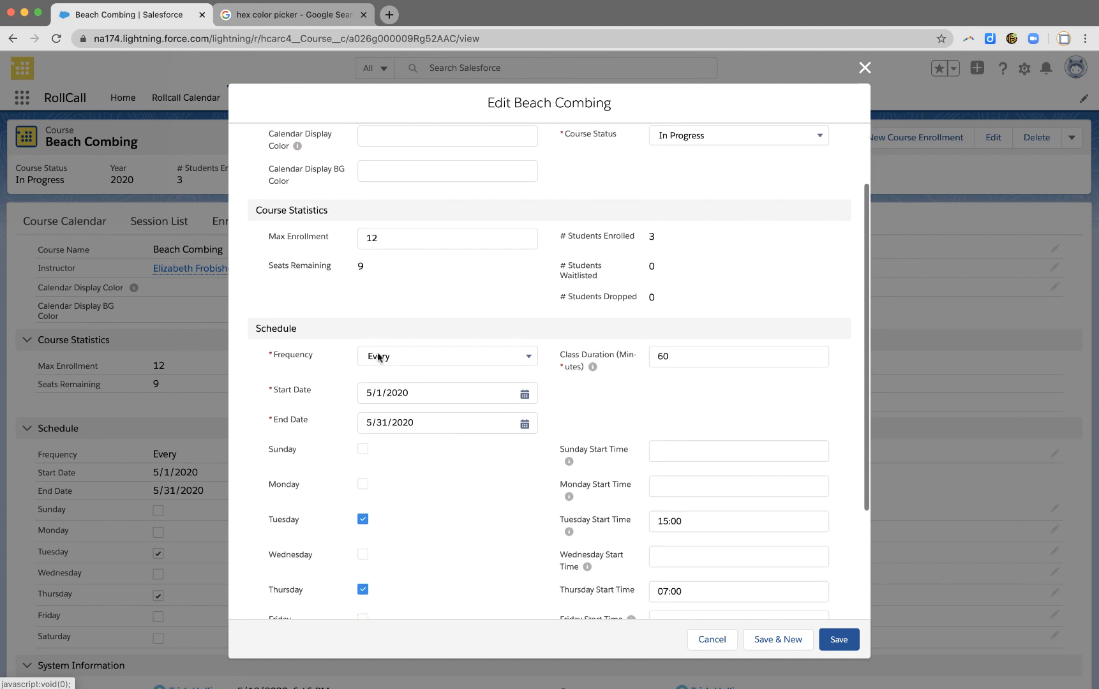
scroll(422, 427, "down", 3)
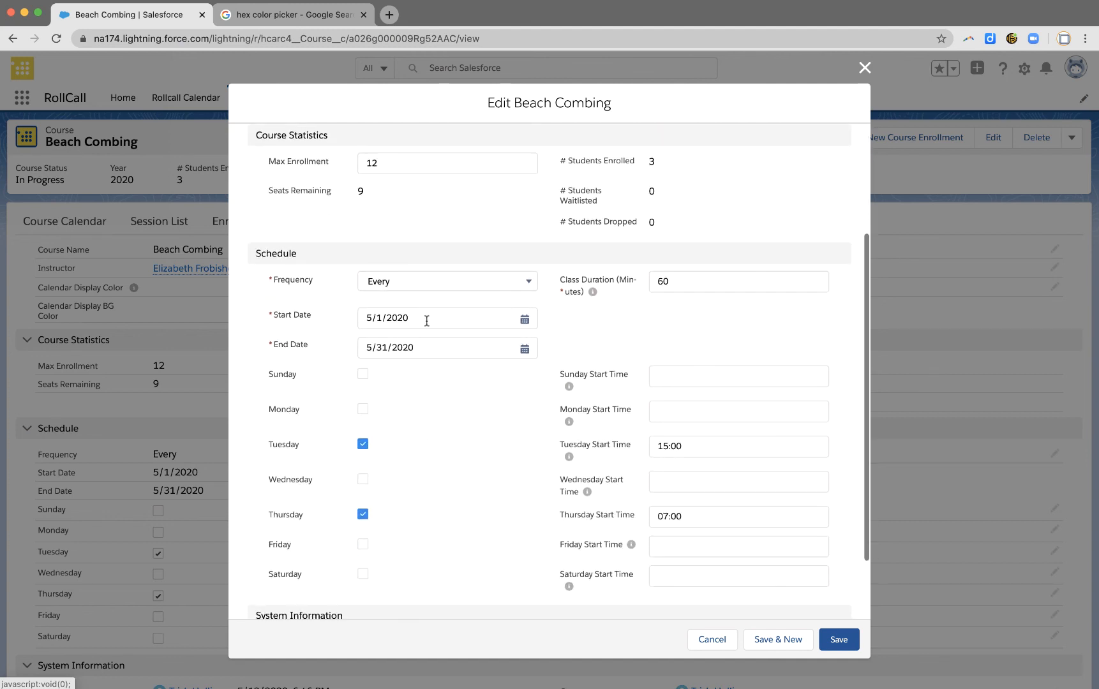
left_click(426, 319)
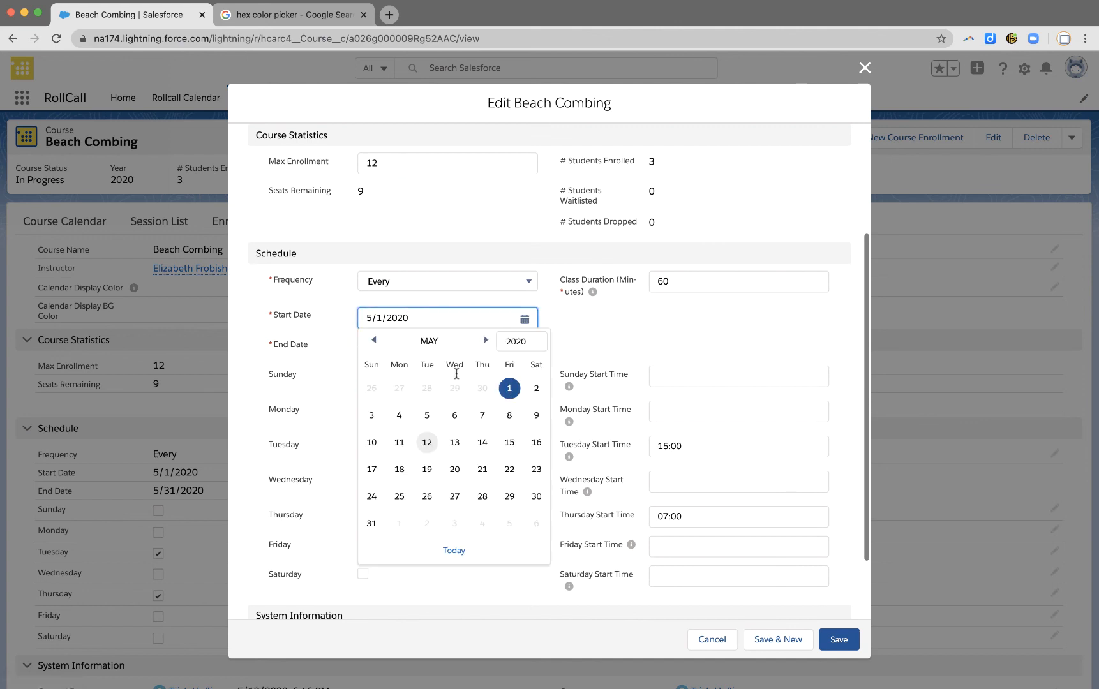
left_click(485, 340)
left_click(400, 388)
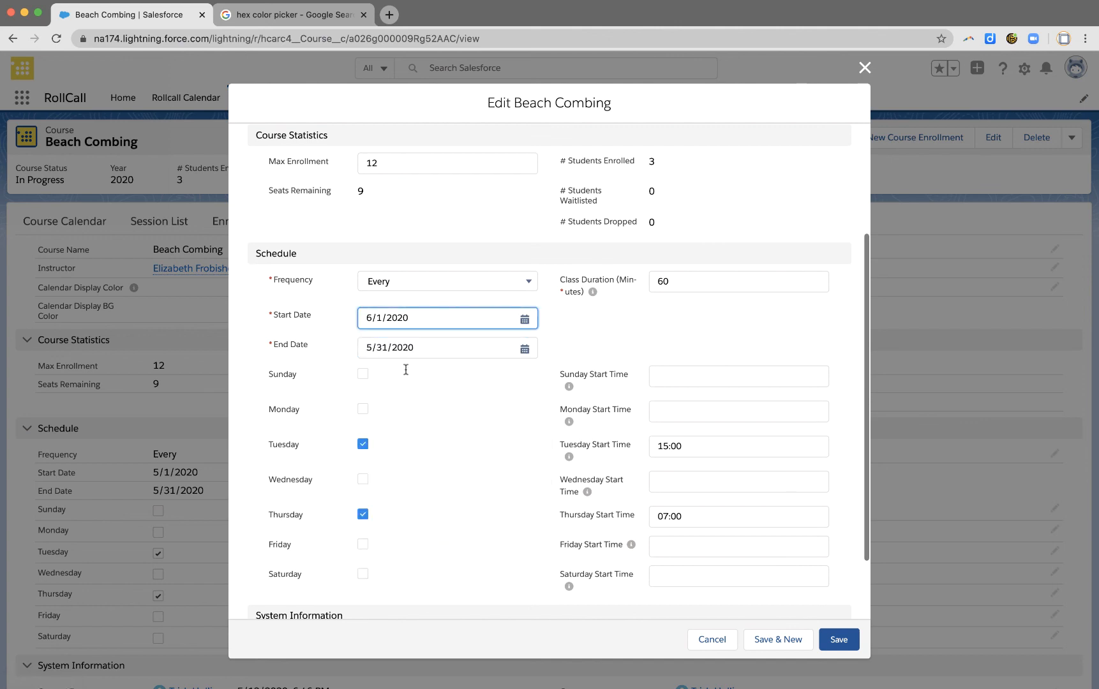
- Set the Beach Combing course's end date to 8/31/2020 and save the course
left_click(466, 350)
left_click(483, 371)
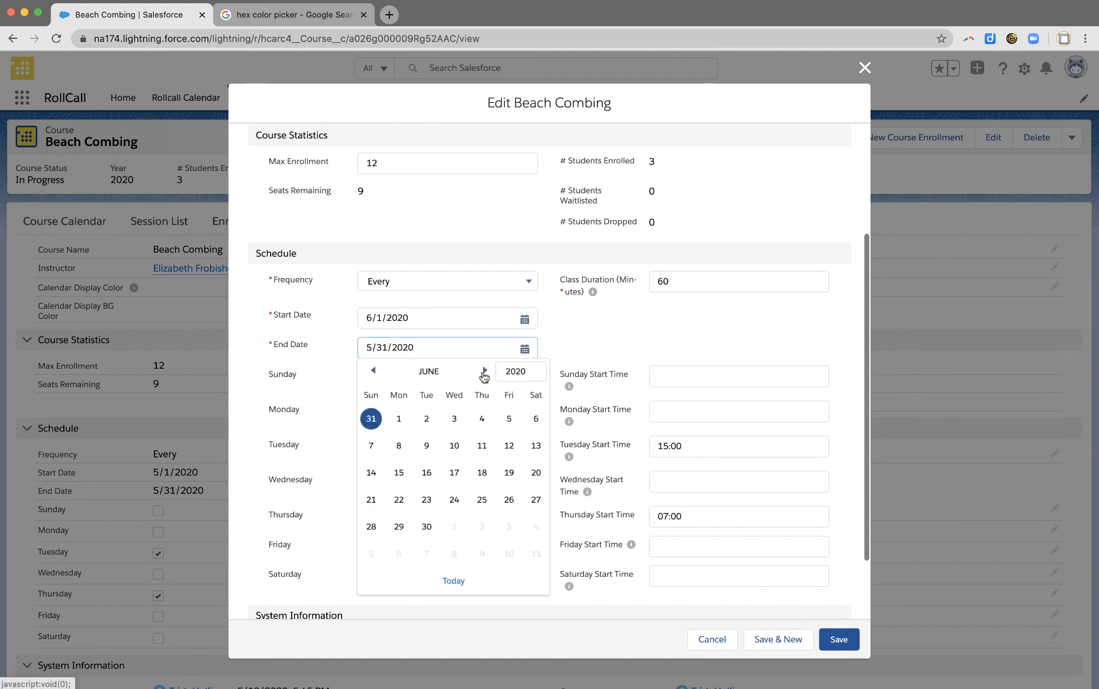
left_click(484, 372)
left_click(484, 372)
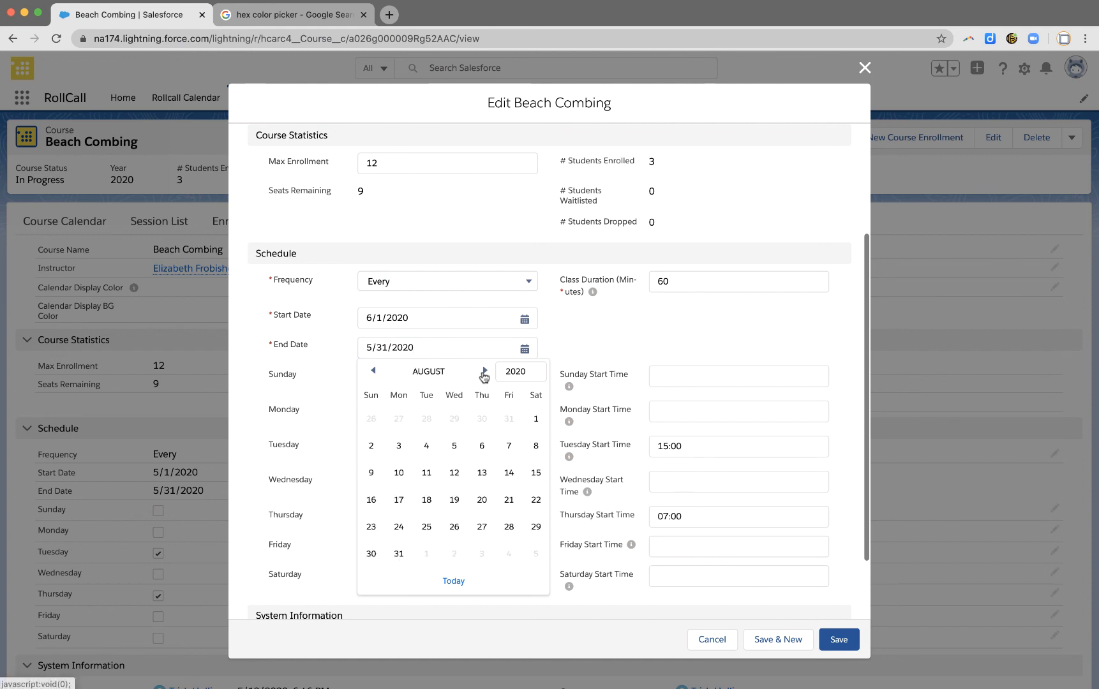
left_click(399, 553)
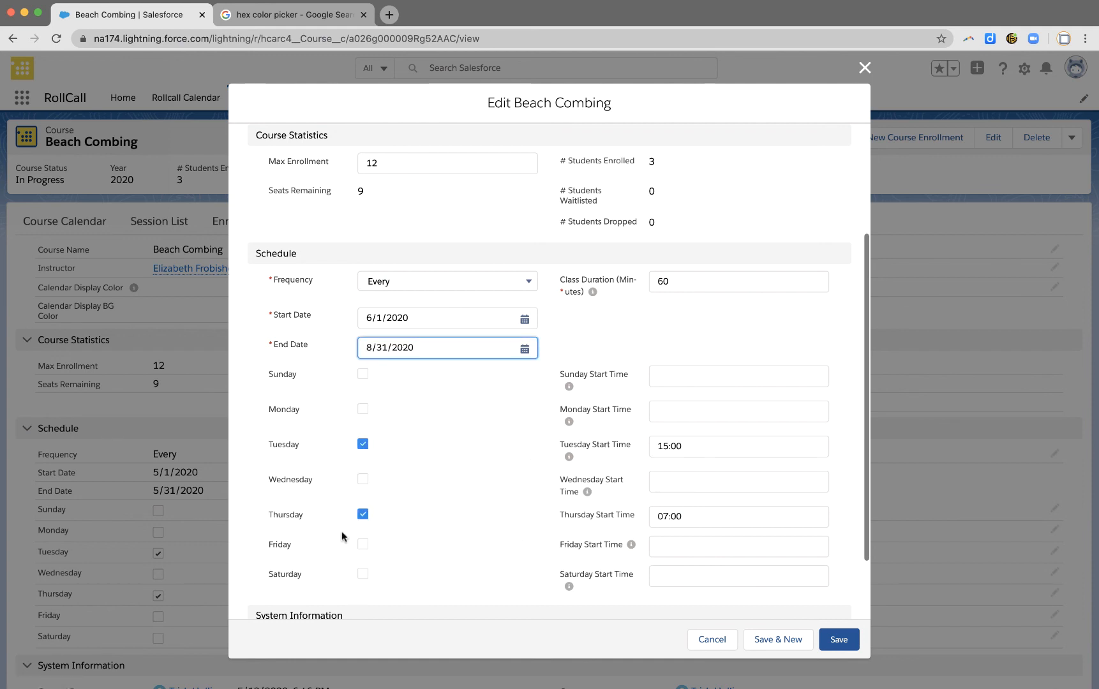
scroll(609, 491, "up", 5)
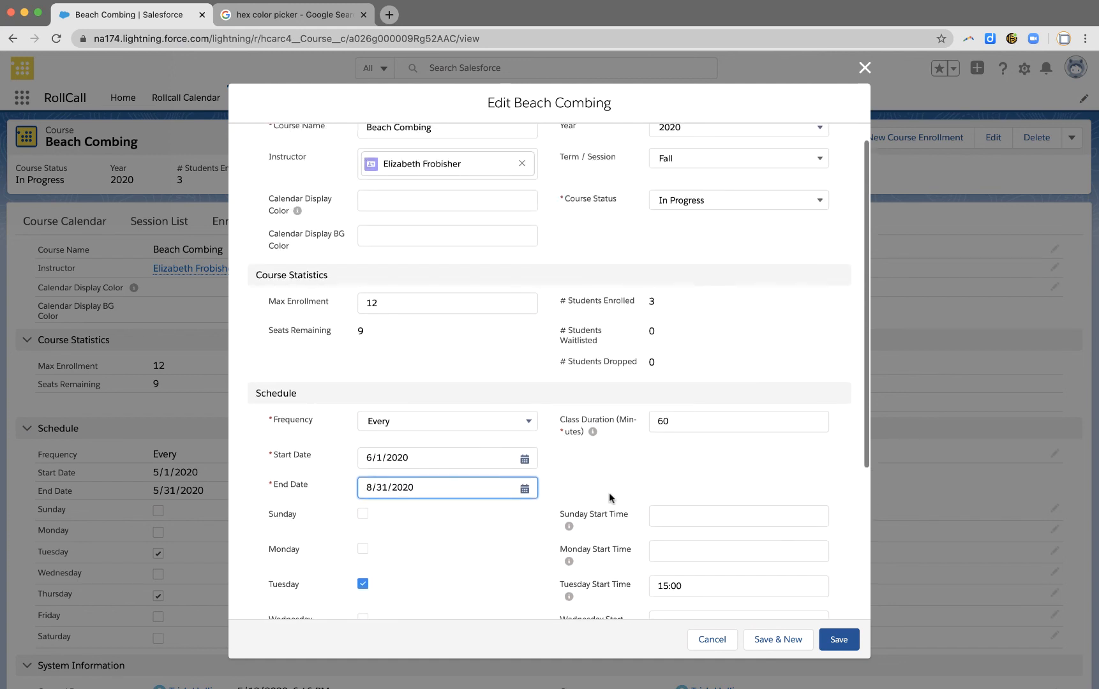
left_click(839, 639)
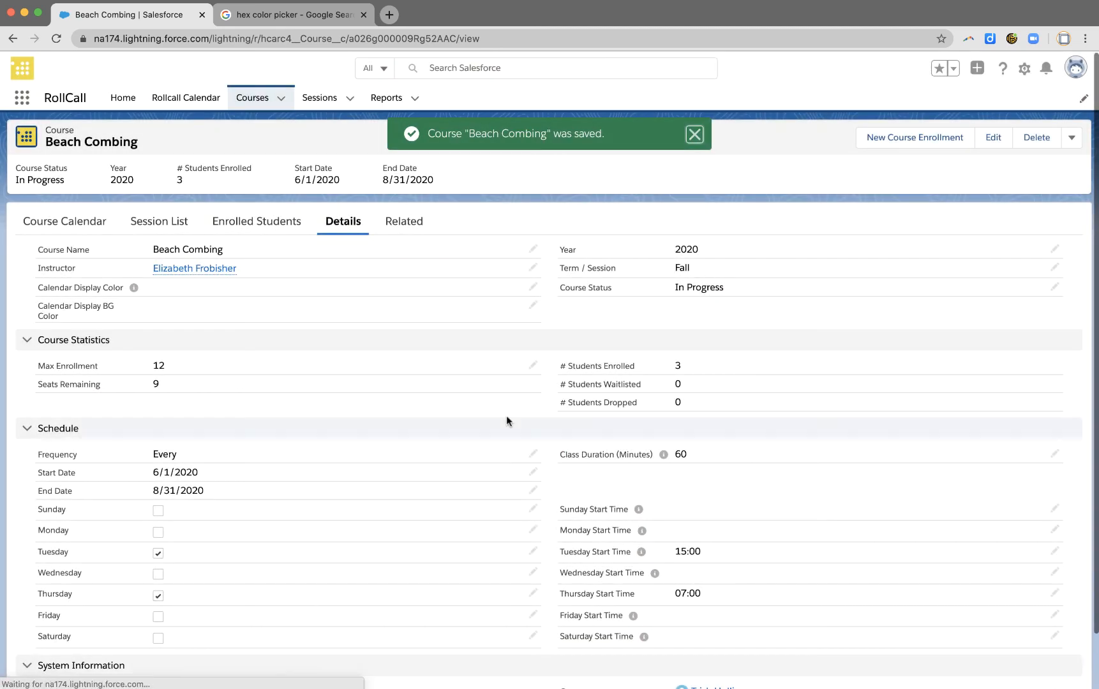
- Examine the full list of Beach Combing sessions from May through August 2020
left_click(162, 223)
scroll(502, 514, "down", 5)
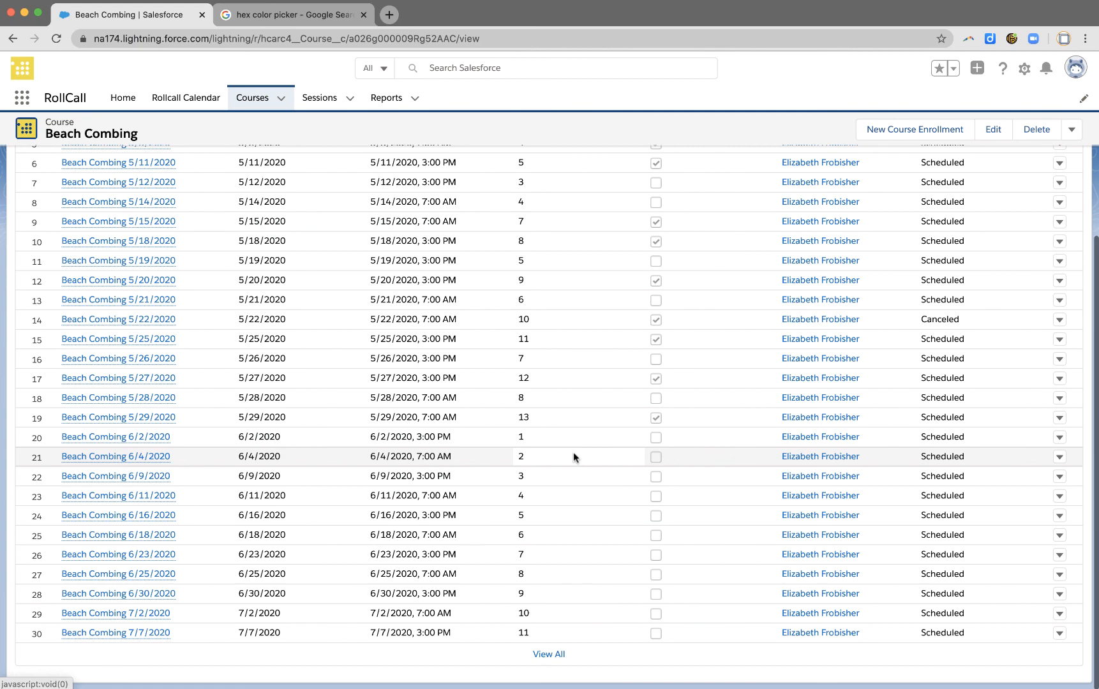
left_click(552, 653)
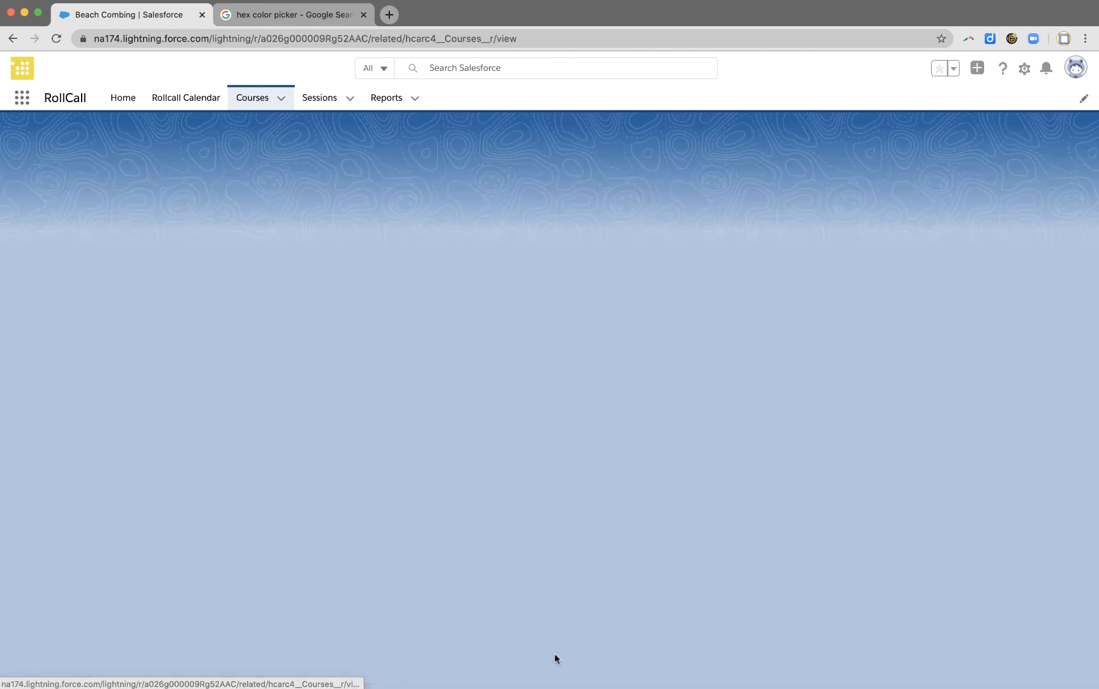
scroll(589, 544, "down", 6)
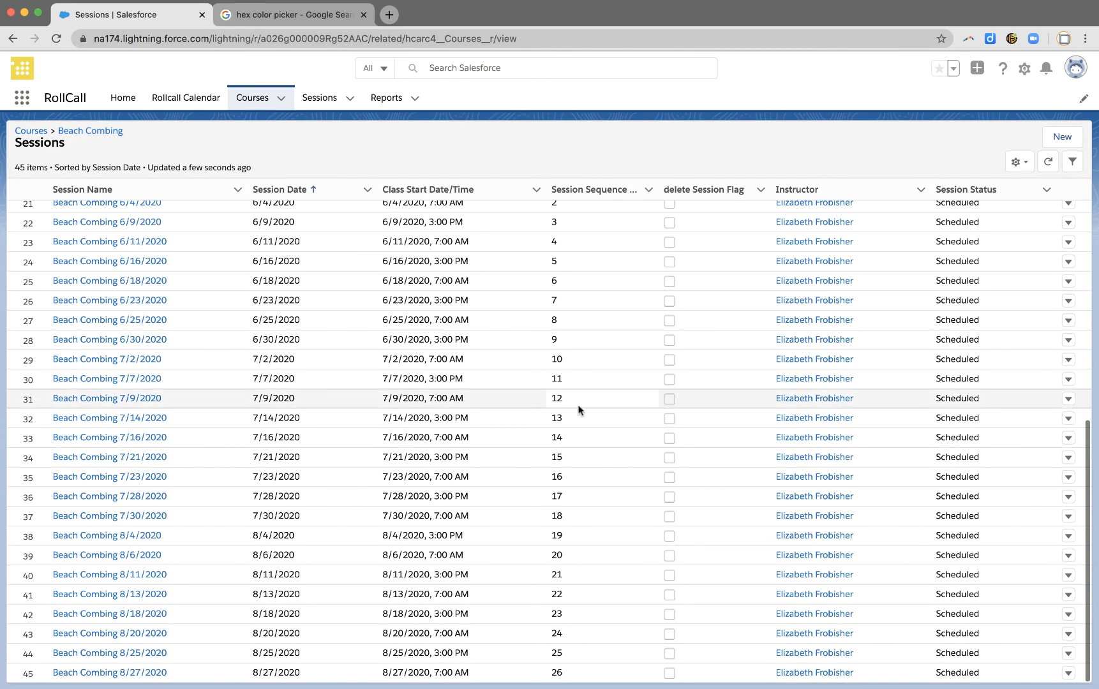
scroll(545, 600, "up", 6)
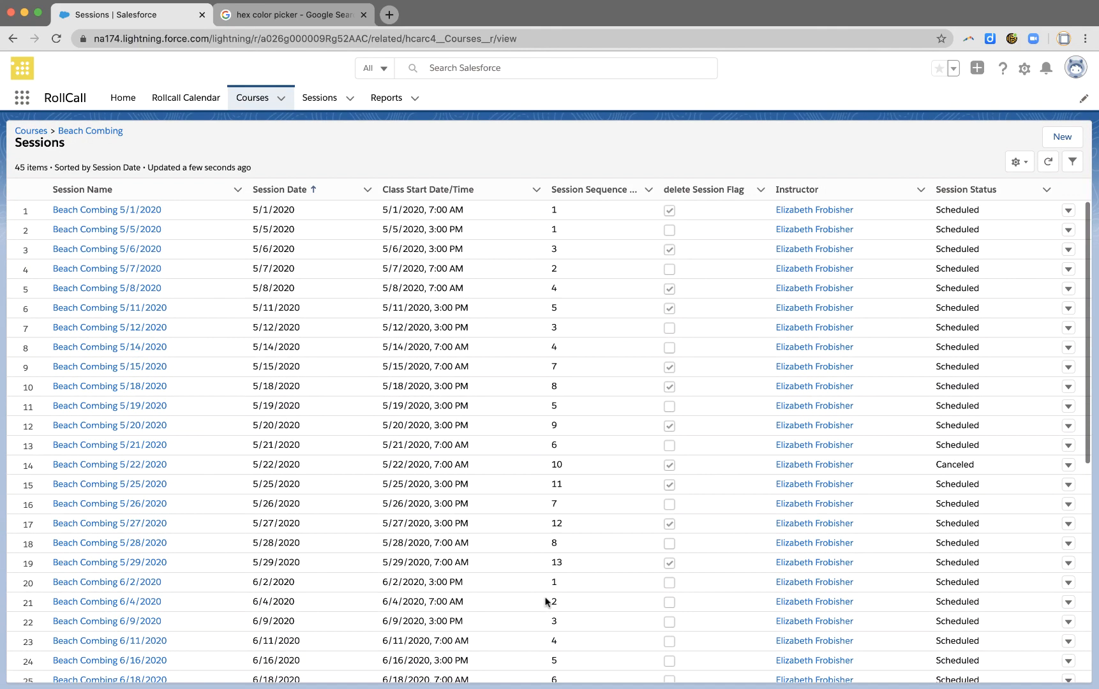
- Review the July 2020 Rollcall Calendar, view the Beach Combing 7/21/2020 session's attendance, and return to the home page
left_click(191, 99)
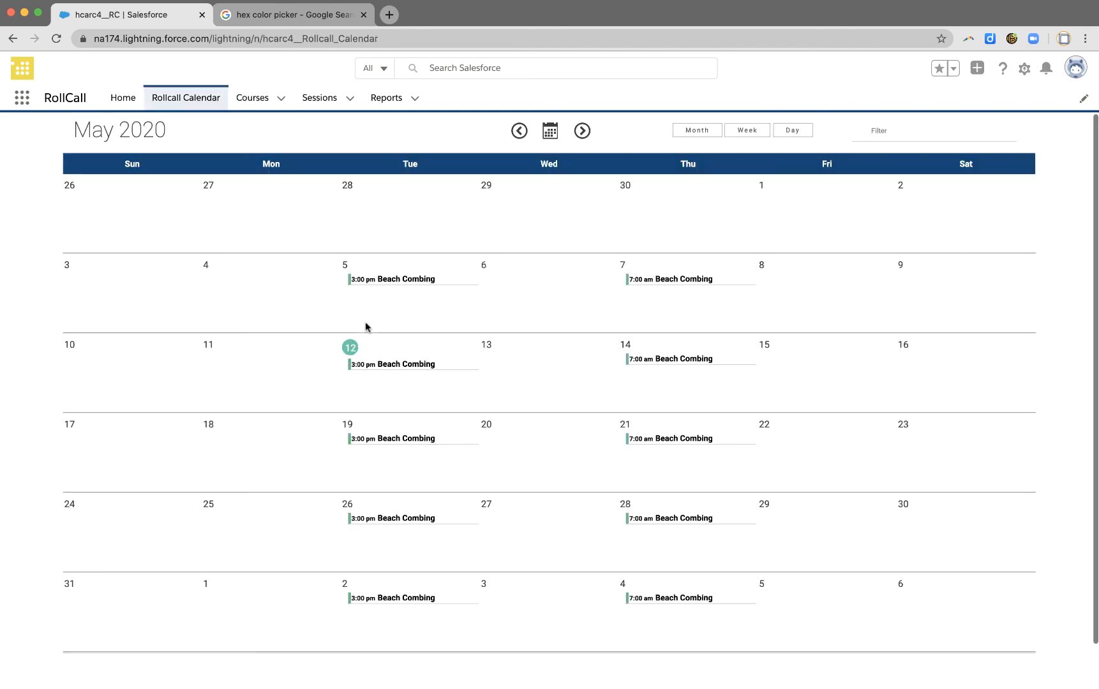
left_click(586, 138)
left_click(582, 131)
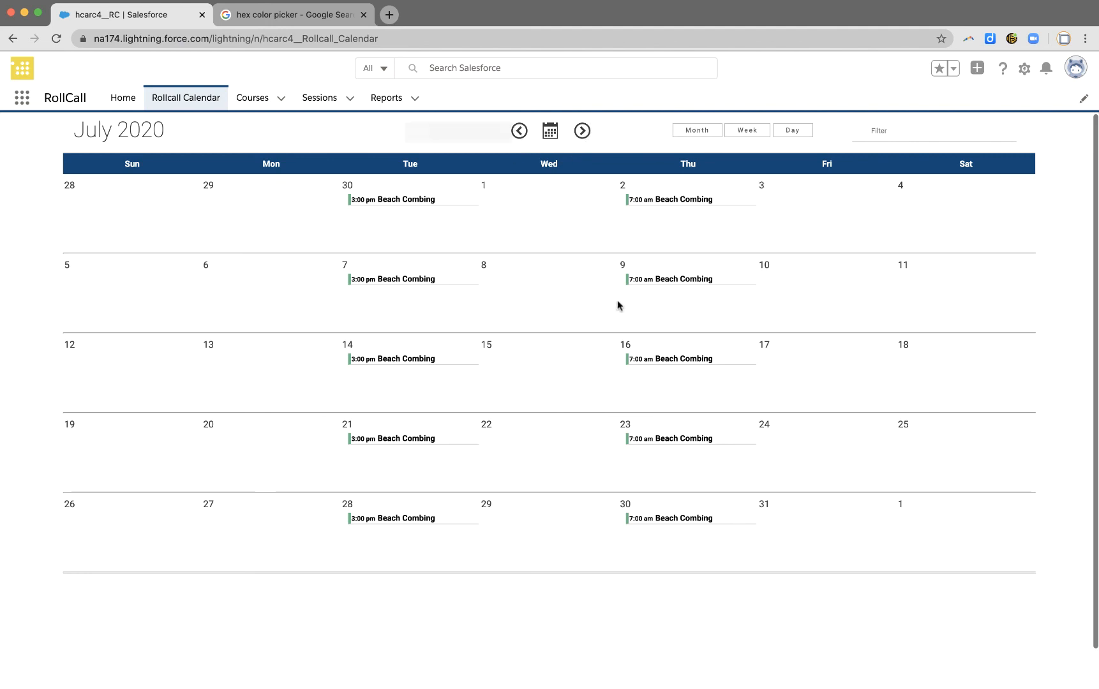
left_click(396, 438)
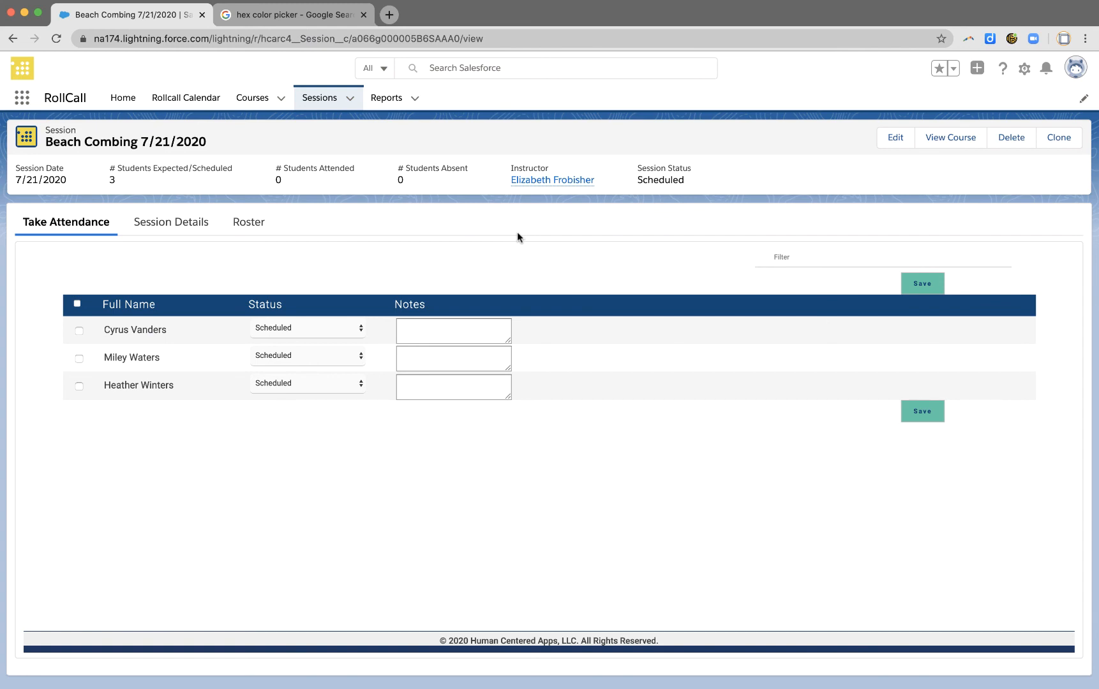
left_click(133, 103)
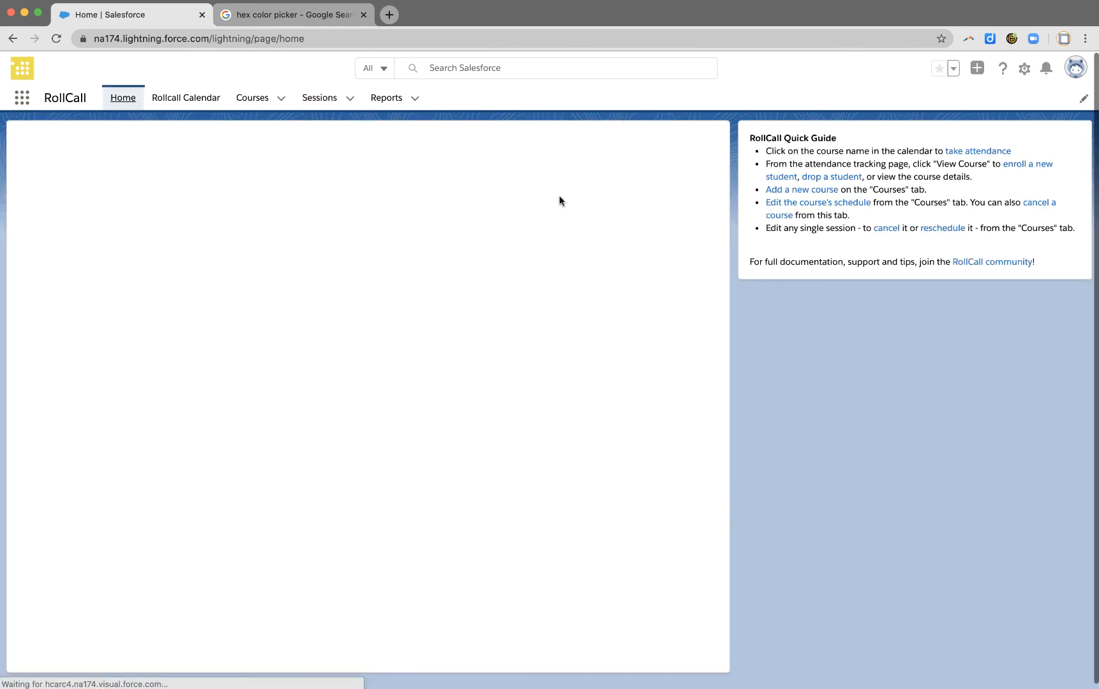